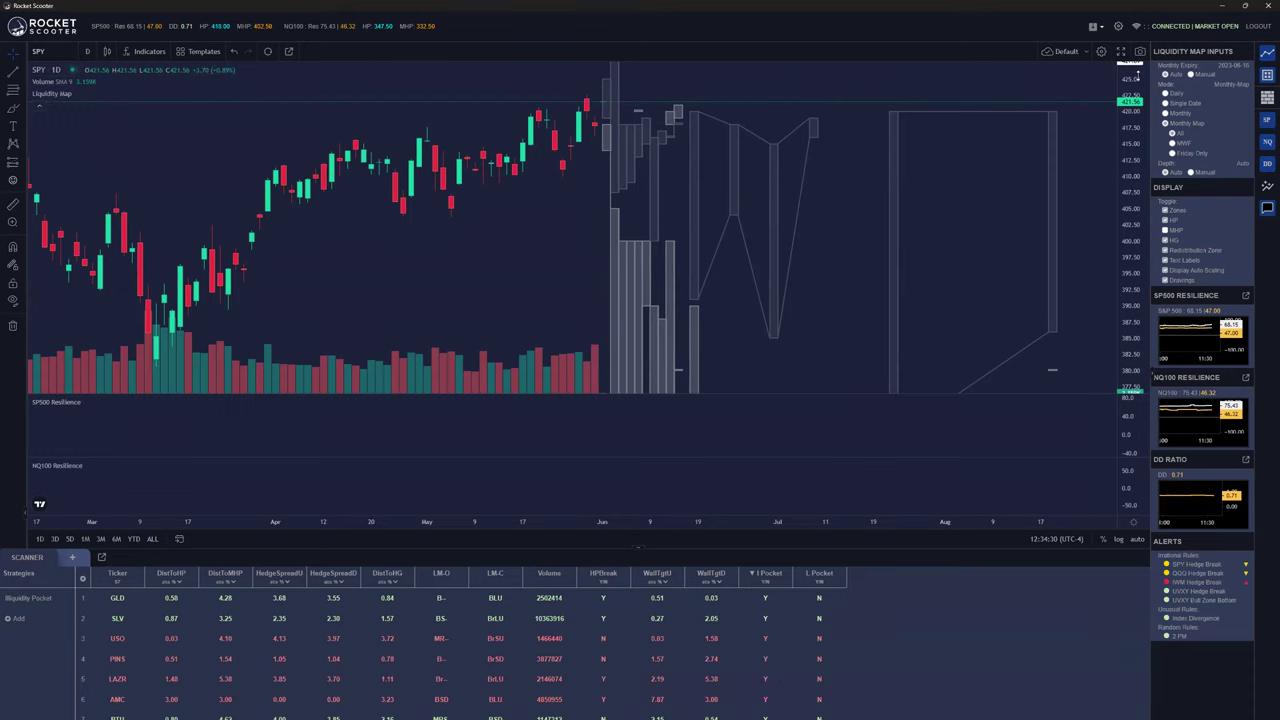
# Set the liquidity map mode to Daily and minimise the Snipping Tool window covering the SPY chart
pyautogui.click(1166, 94)
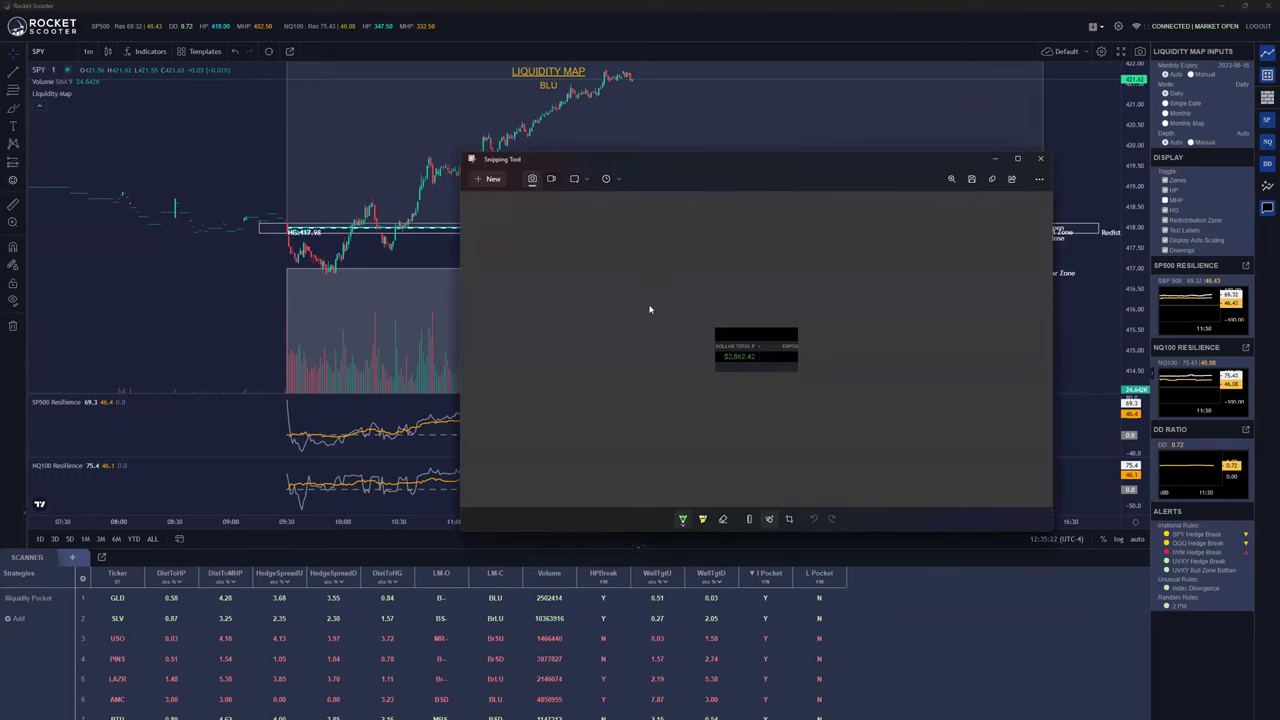
pyautogui.moveTo(640, 386); pyautogui.dragTo(720, 372)
pyautogui.click(994, 161)
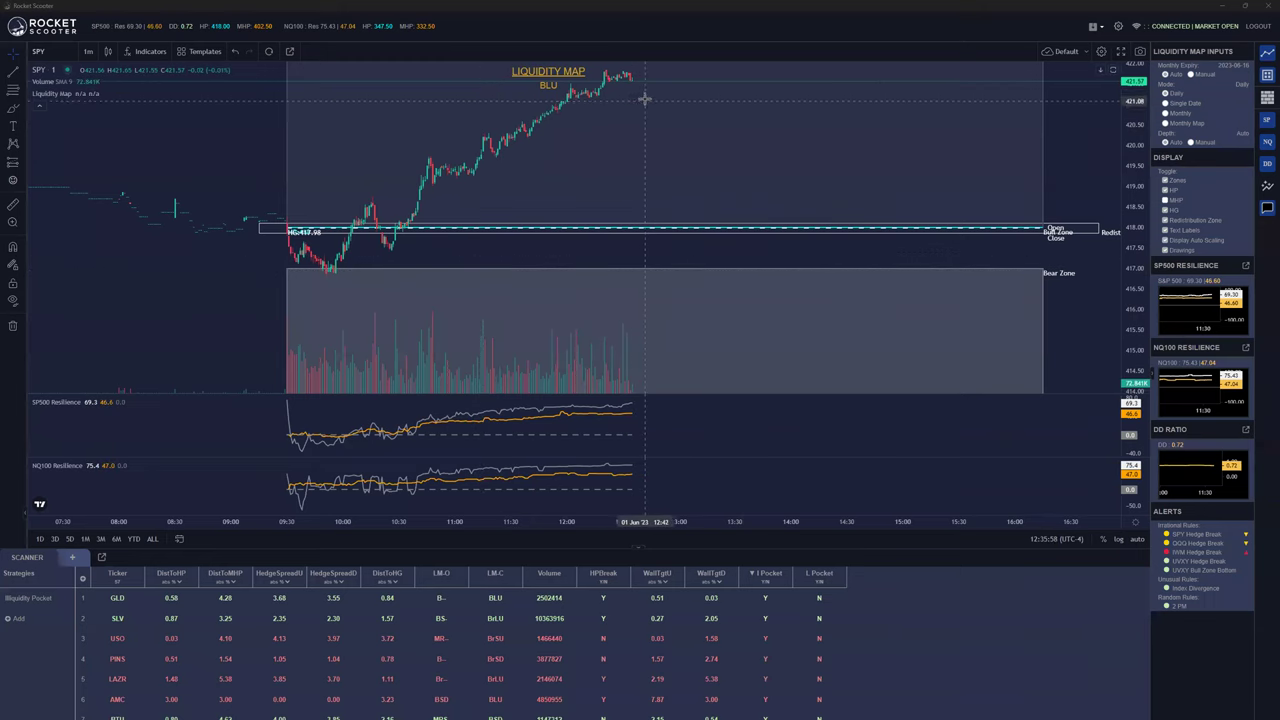
# Examine SPY's one-minute price action from the market open through the rally, relative to the hedge line and the bull and bear zones
pyautogui.moveTo(690, 101); pyautogui.dragTo(693, 187)
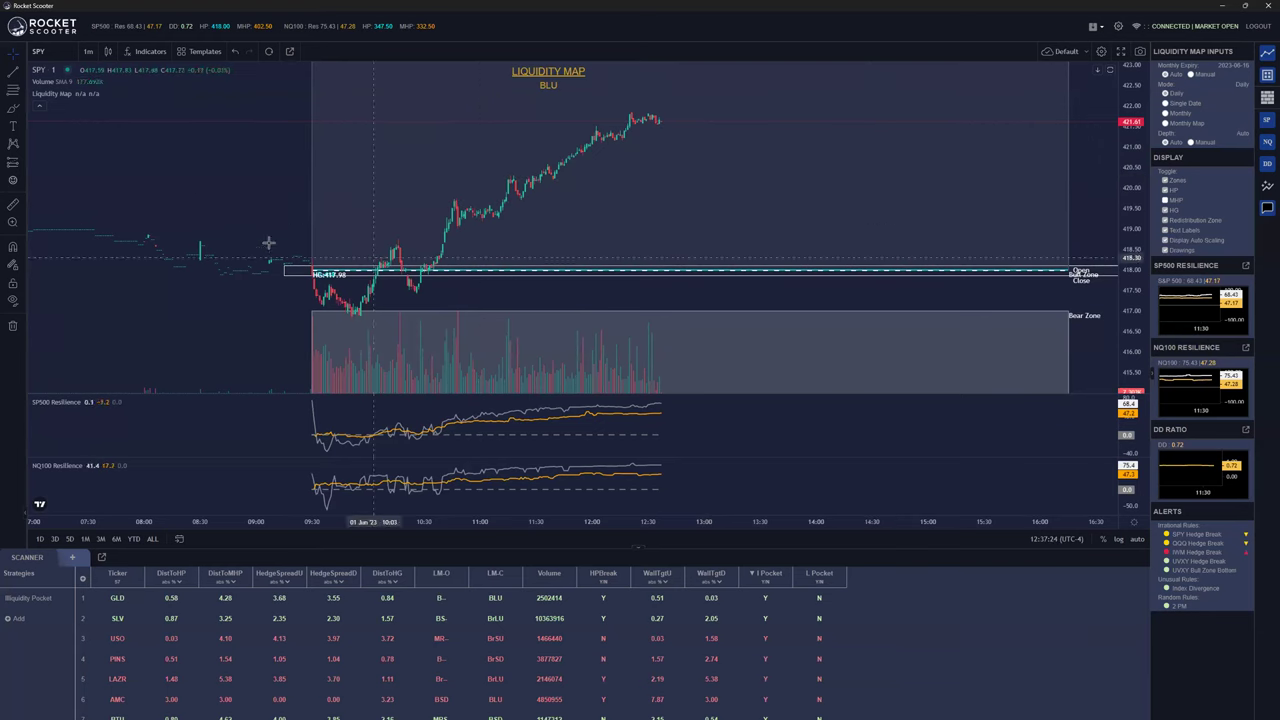
pyautogui.scroll(3, 629, 200)
pyautogui.moveTo(482, 221); pyautogui.dragTo(500, 177)
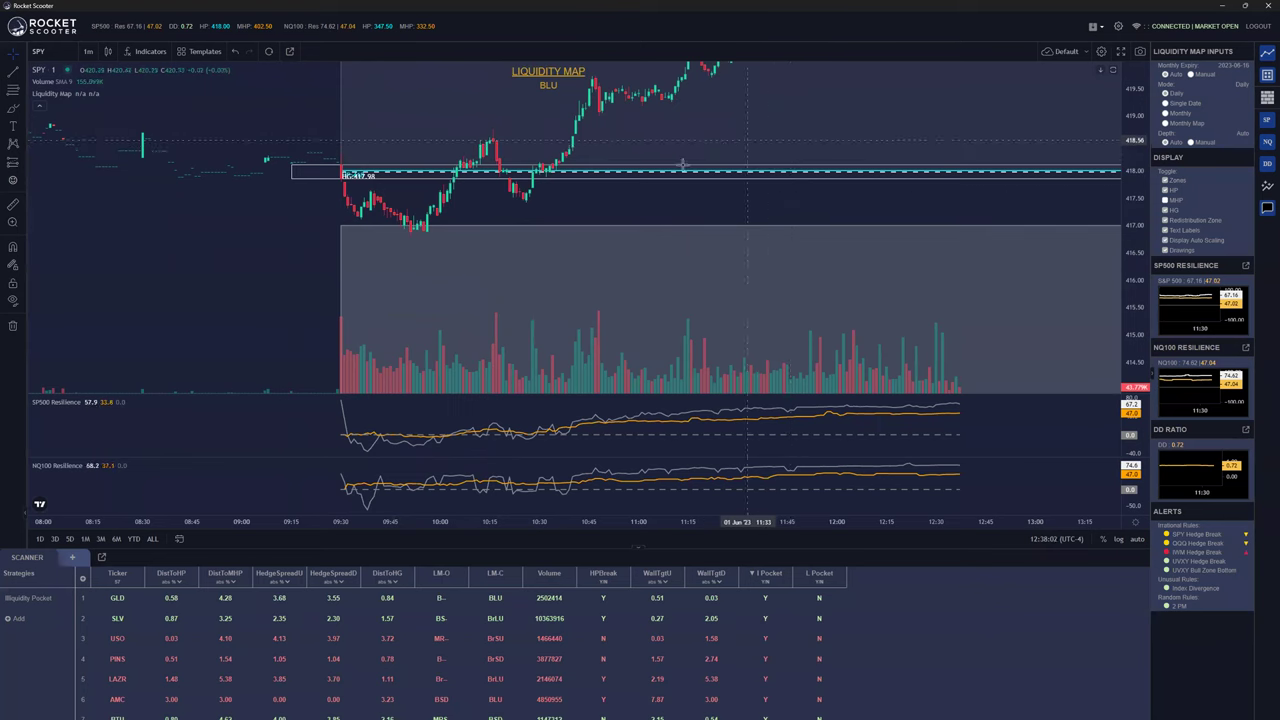
pyautogui.moveTo(209, 280); pyautogui.dragTo(239, 306)
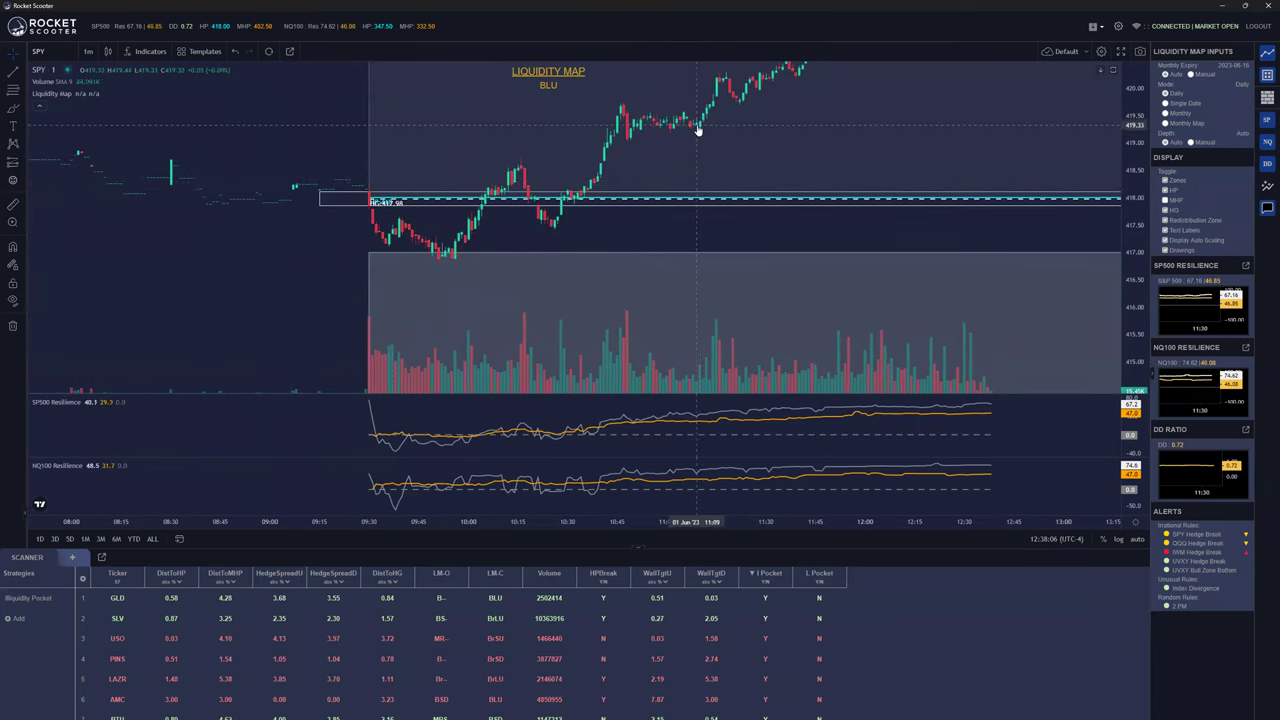
pyautogui.moveTo(923, 77); pyautogui.dragTo(823, 131)
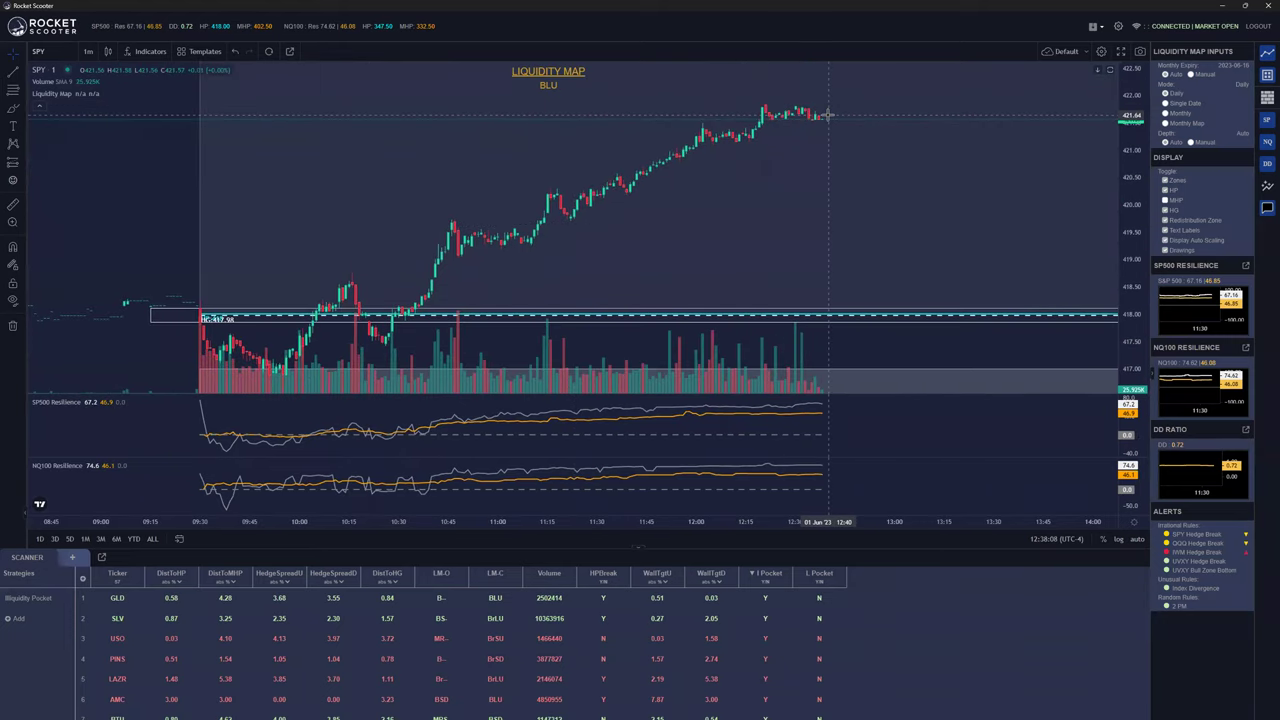
pyautogui.scroll(-3, 830, 120)
pyautogui.moveTo(357, 251); pyautogui.dragTo(214, 234)
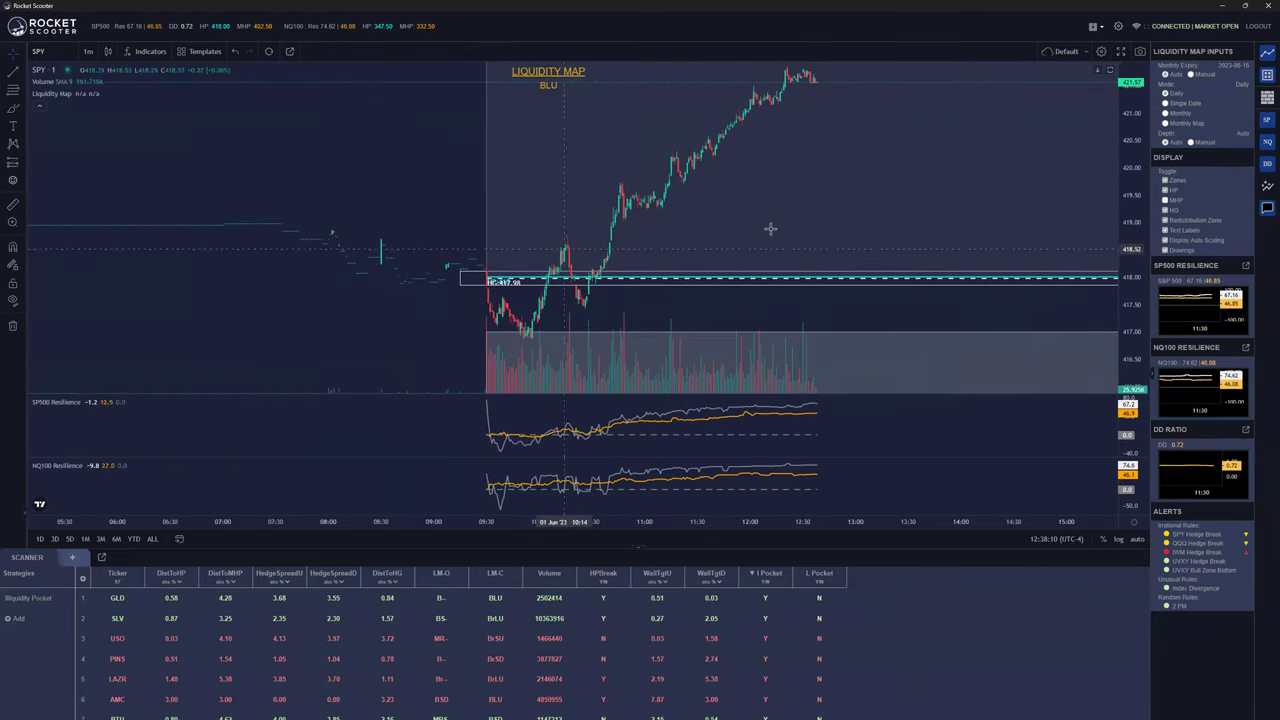
pyautogui.moveTo(1106, 175); pyautogui.dragTo(1106, 194)
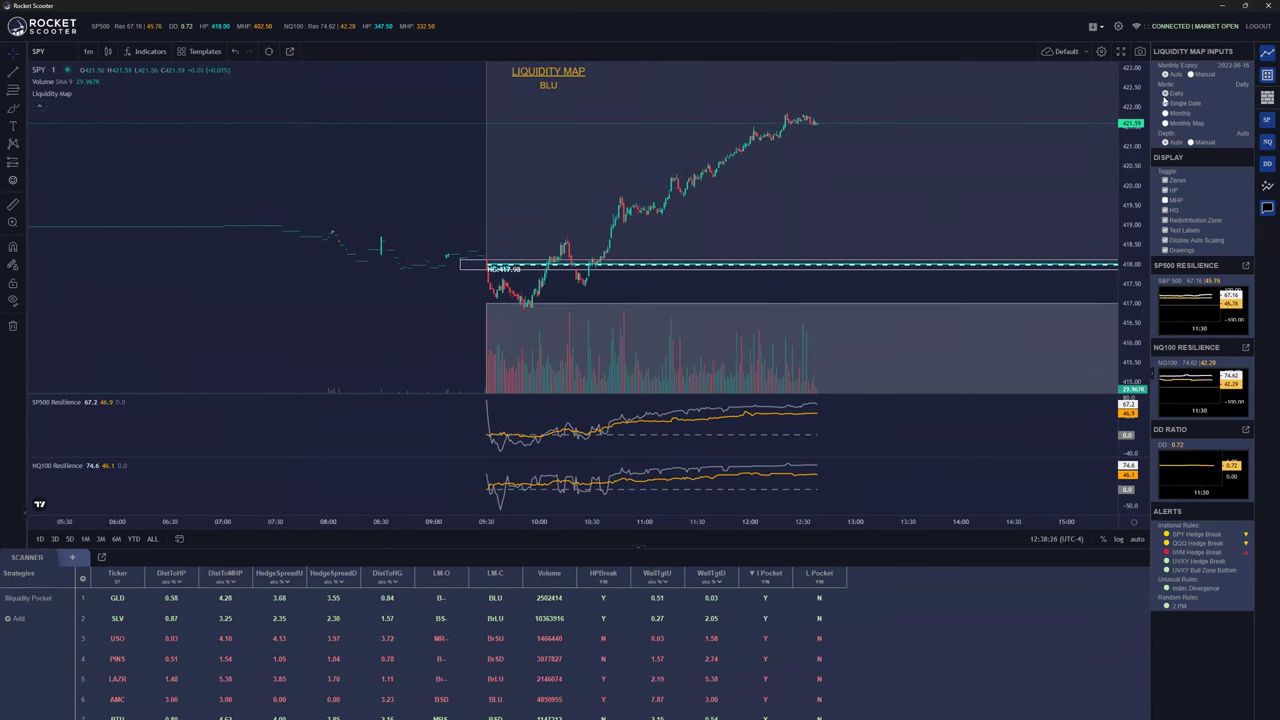
pyautogui.moveTo(869, 220); pyautogui.dragTo(643, 272)
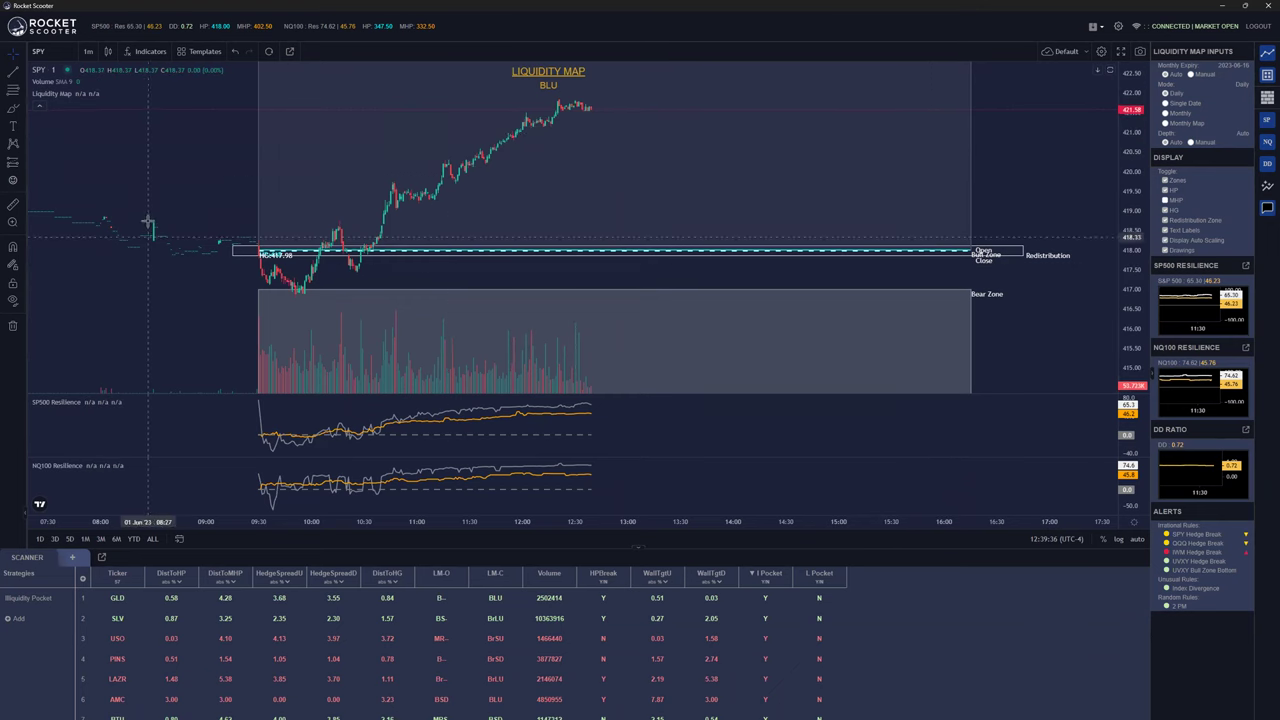
# Mark up the SPY chart with freehand red strokes around the market open, the zones and the price axis, and clear the markings
pyautogui.scroll(-2, 158, 203)
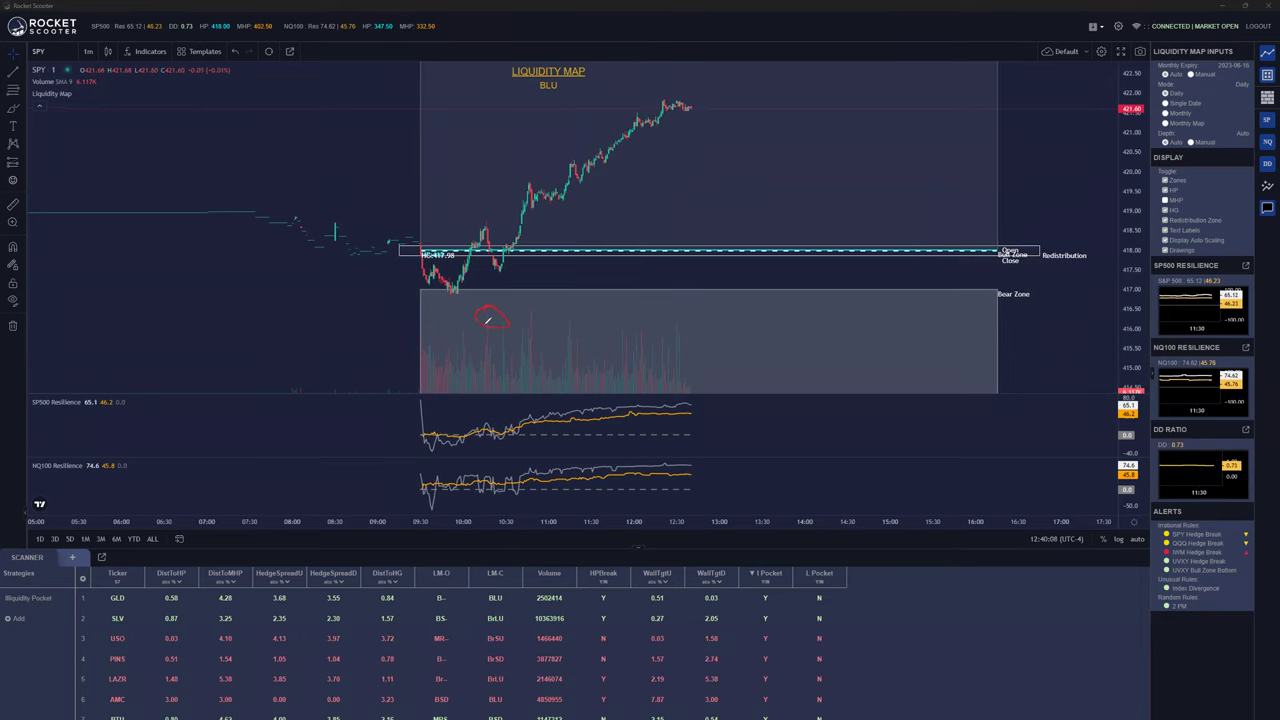
pyautogui.moveTo(1220, 80)
pyautogui.mouseDown()
pyautogui.moveTo(1182, 100)
pyautogui.moveTo(1098, 255)
pyautogui.moveTo(1250, 486)
pyautogui.mouseUp()
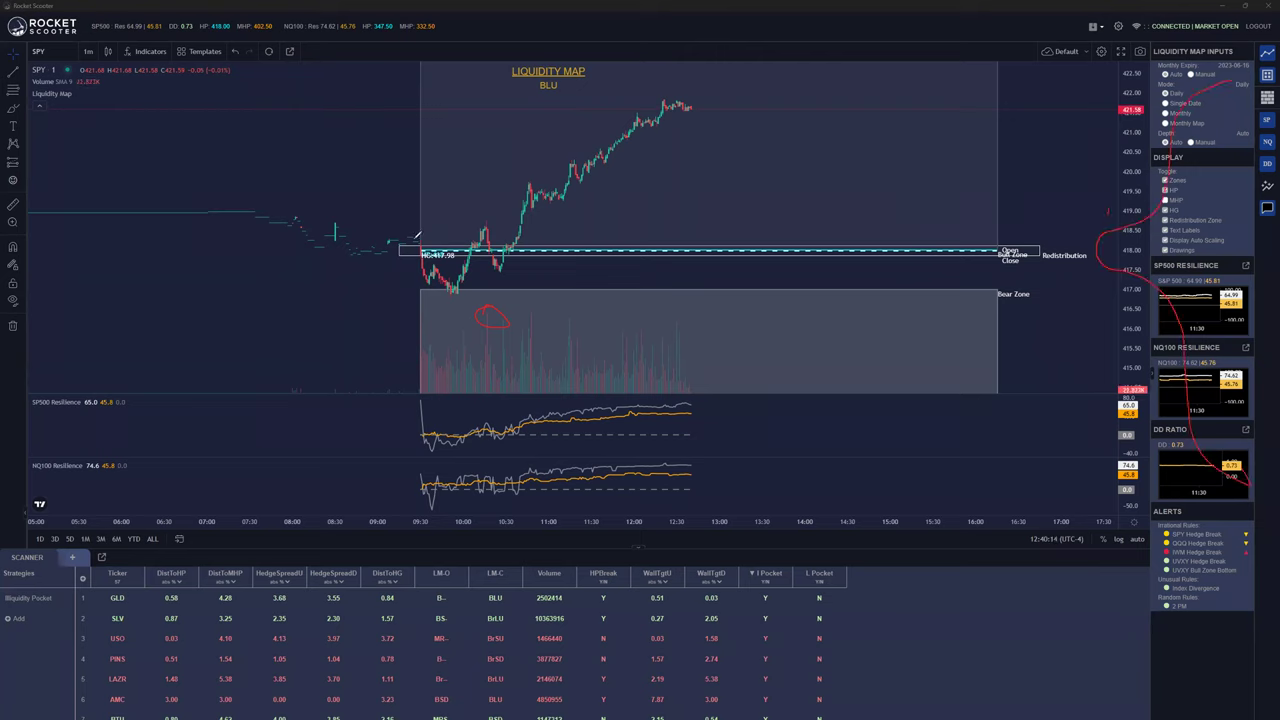
pyautogui.moveTo(424, 236)
pyautogui.mouseDown()
pyautogui.moveTo(420, 258)
pyautogui.moveTo(434, 240)
pyautogui.moveTo(413, 246)
pyautogui.mouseUp()
pyautogui.moveTo(519, 97)
pyautogui.mouseDown()
pyautogui.moveTo(443, 150)
pyautogui.moveTo(416, 213)
pyautogui.moveTo(482, 245)
pyautogui.mouseUp()
pyautogui.moveTo(398, 313); pyautogui.dragTo(470, 325)
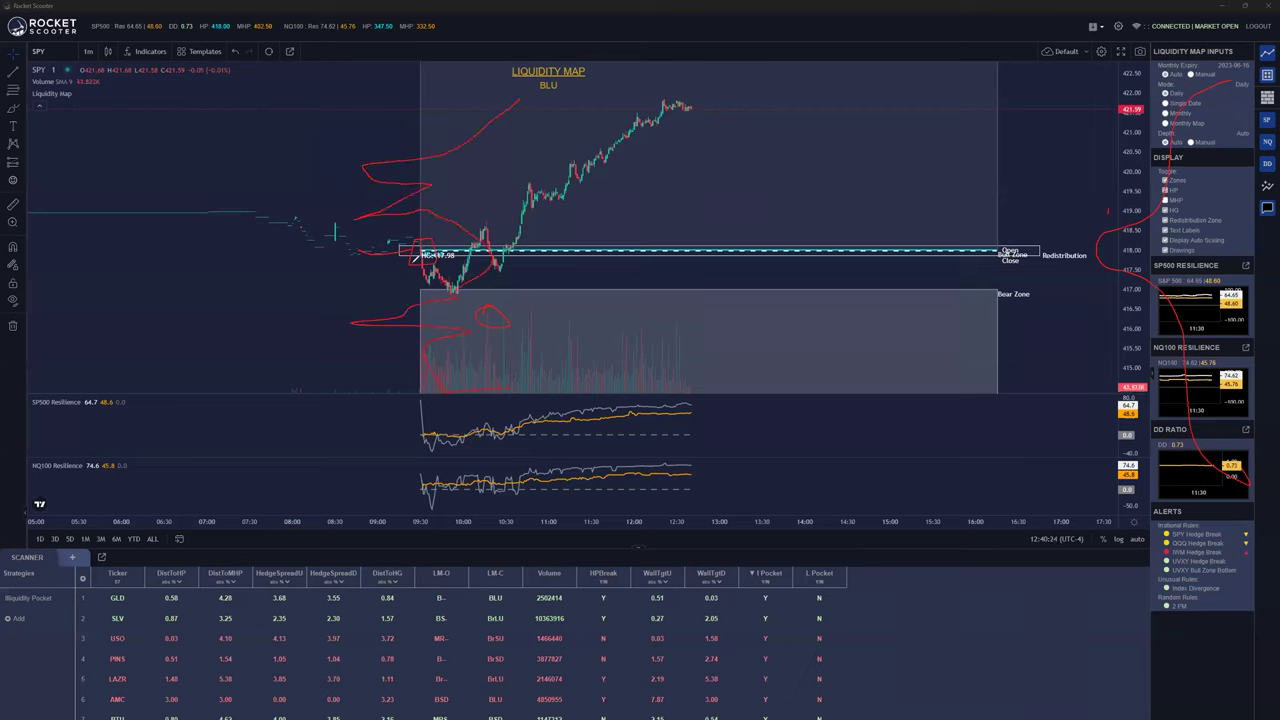
pyautogui.moveTo(424, 255)
pyautogui.mouseDown()
pyautogui.moveTo(608, 126)
pyautogui.moveTo(1092, 160)
pyautogui.moveTo(1120, 176)
pyautogui.moveTo(1100, 155)
pyautogui.mouseUp()
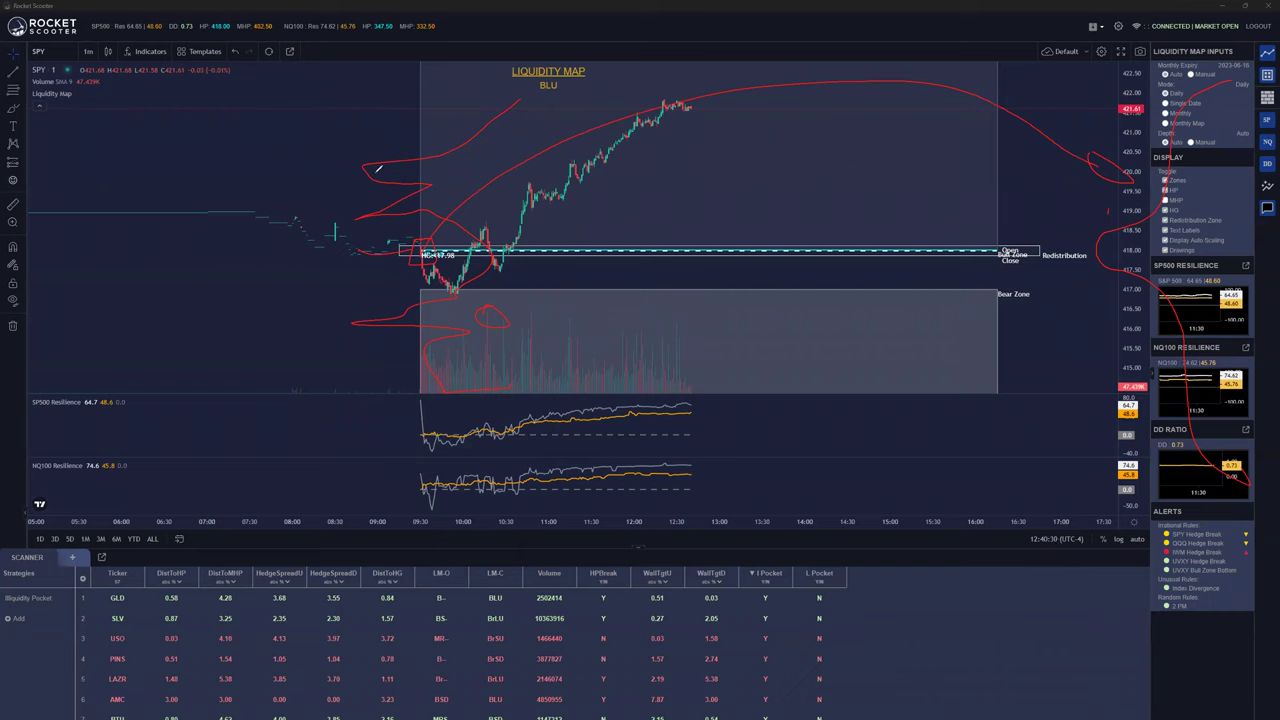
pyautogui.moveTo(248, 172); pyautogui.dragTo(296, 168)
pyautogui.moveTo(252, 314); pyautogui.dragTo(300, 312)
pyautogui.press('Escape')
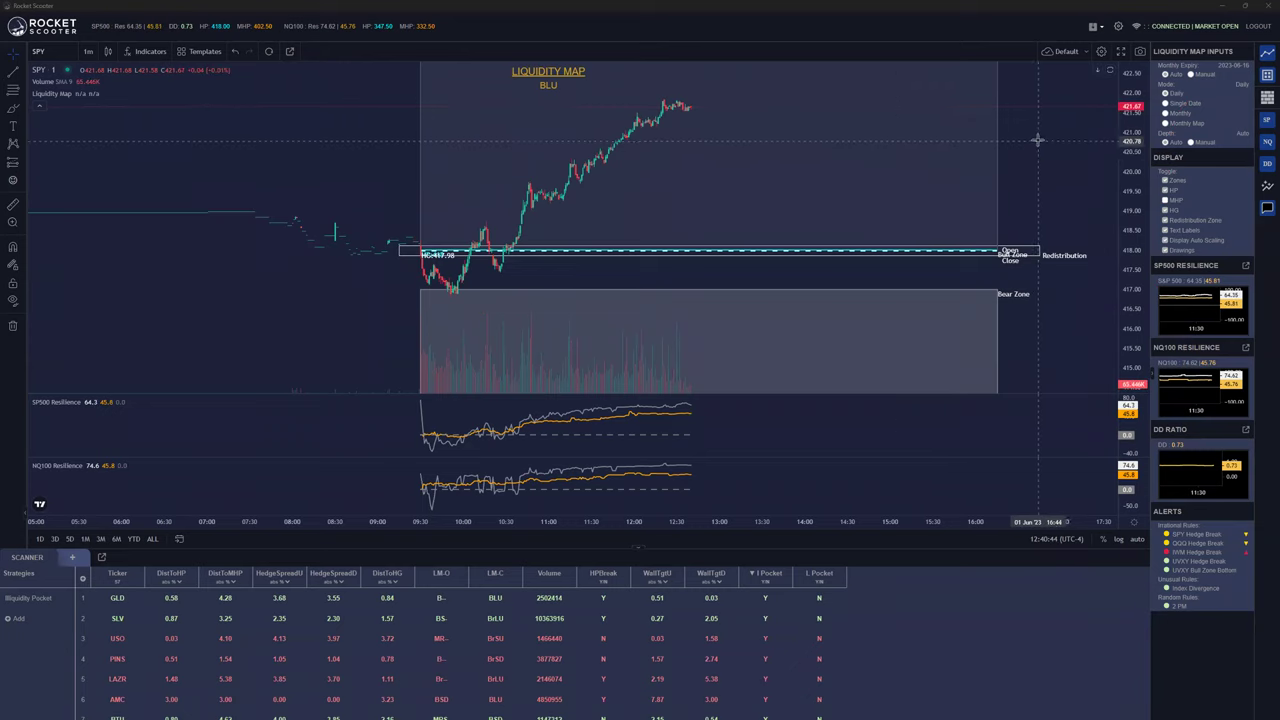
# Examine how SPY's morning dip and rebound relate to the redistribution zone, bear zone and premarket prices across the full session
pyautogui.moveTo(1034, 134); pyautogui.dragTo(1023, 163)
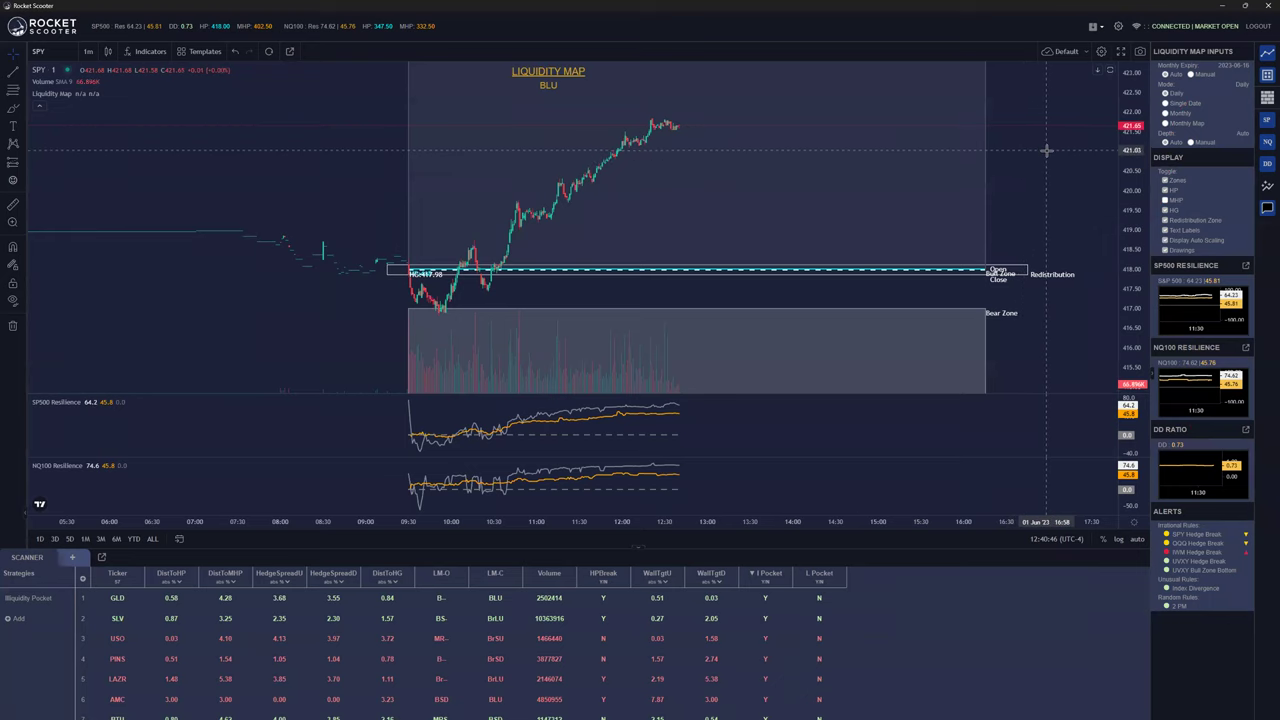
pyautogui.moveTo(1138, 186); pyautogui.dragTo(1139, 160)
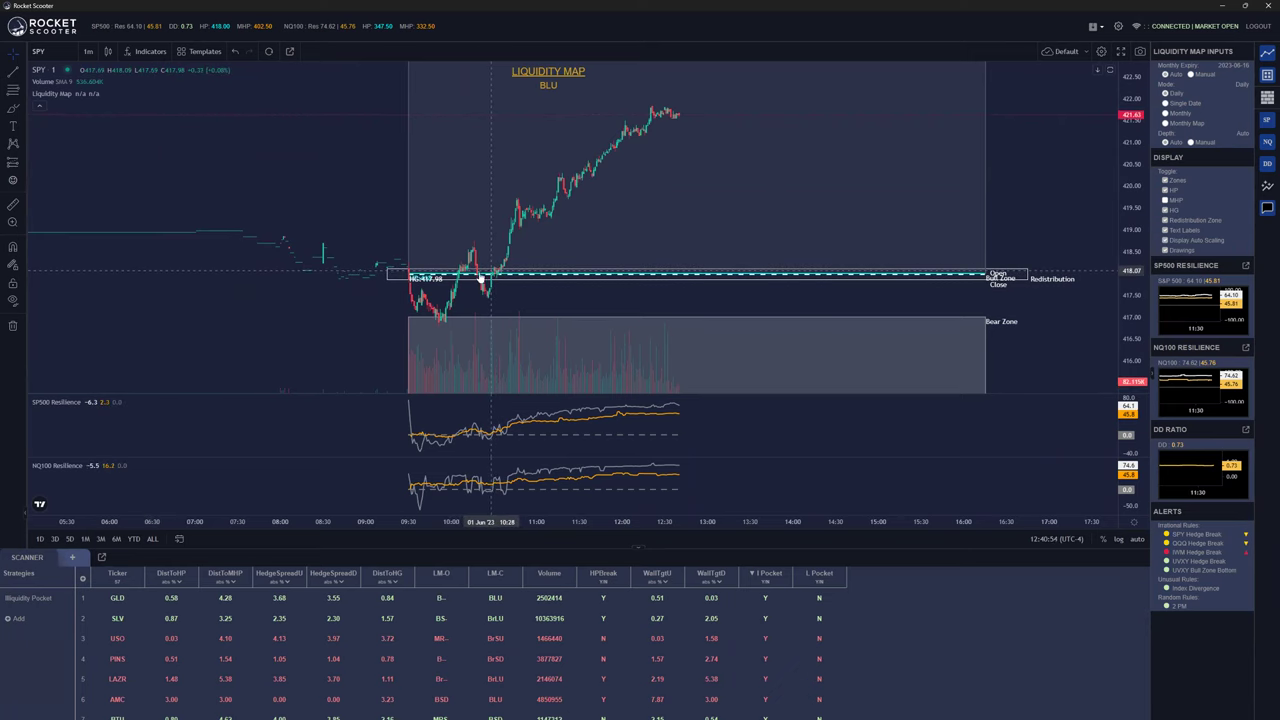
pyautogui.moveTo(1060, 222); pyautogui.dragTo(958, 204)
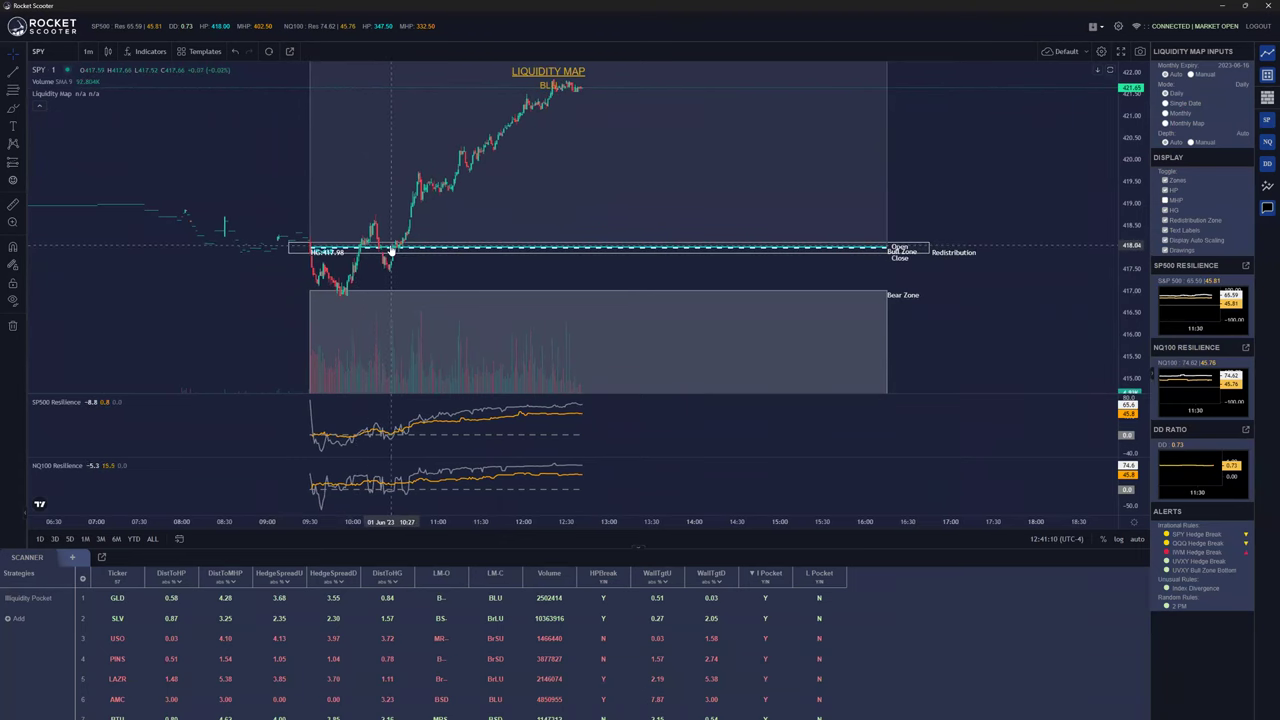
pyautogui.scroll(3, 362, 291)
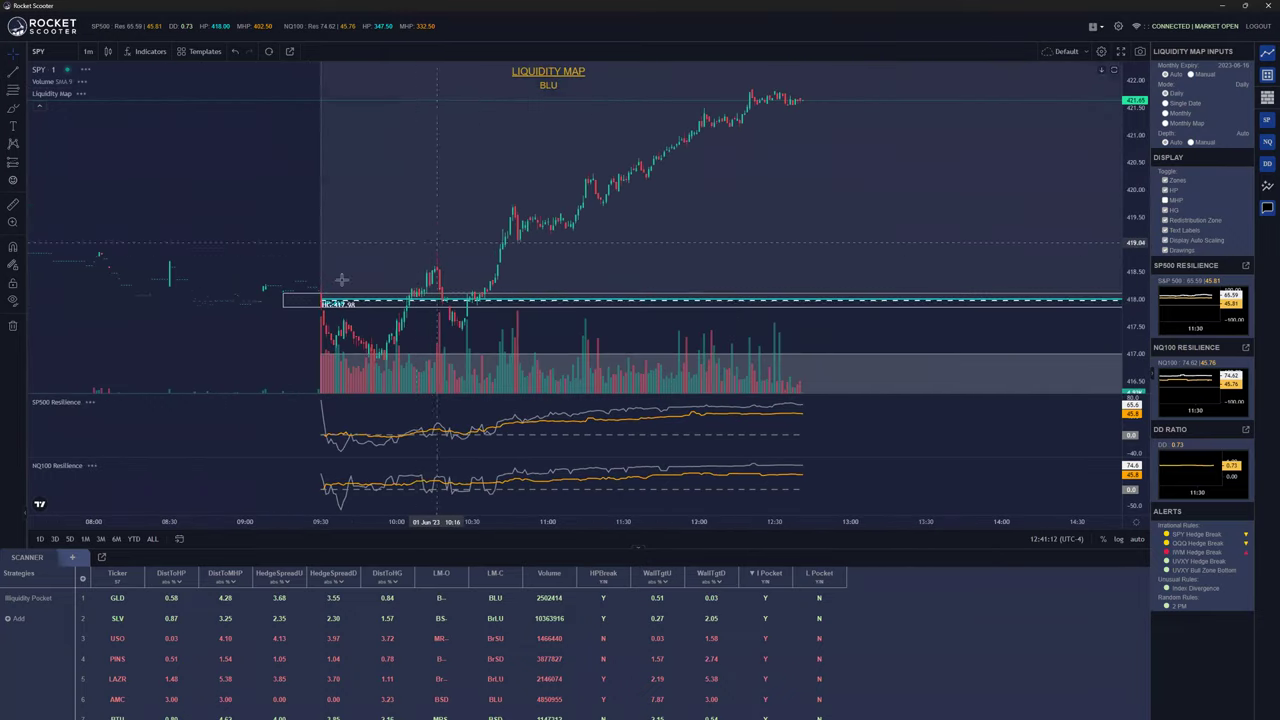
pyautogui.moveTo(293, 152); pyautogui.dragTo(304, 152)
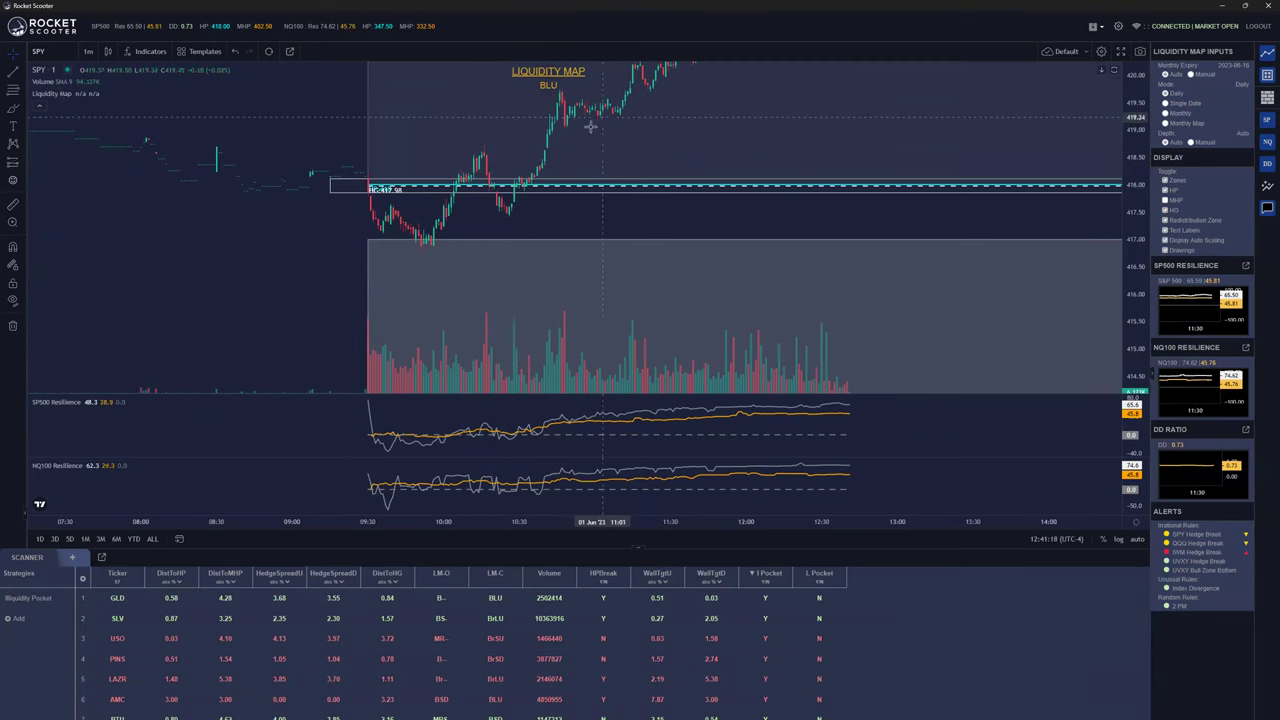
pyautogui.moveTo(887, 77); pyautogui.dragTo(823, 80)
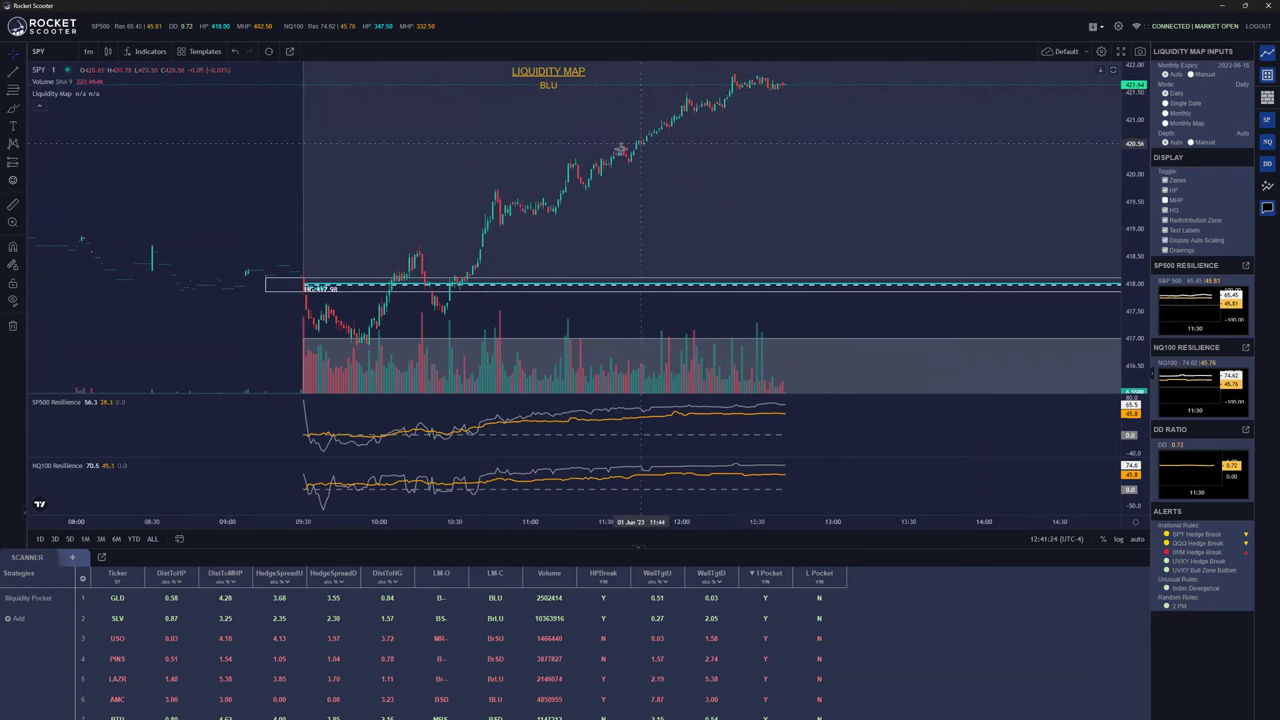
pyautogui.moveTo(243, 343); pyautogui.dragTo(280, 269)
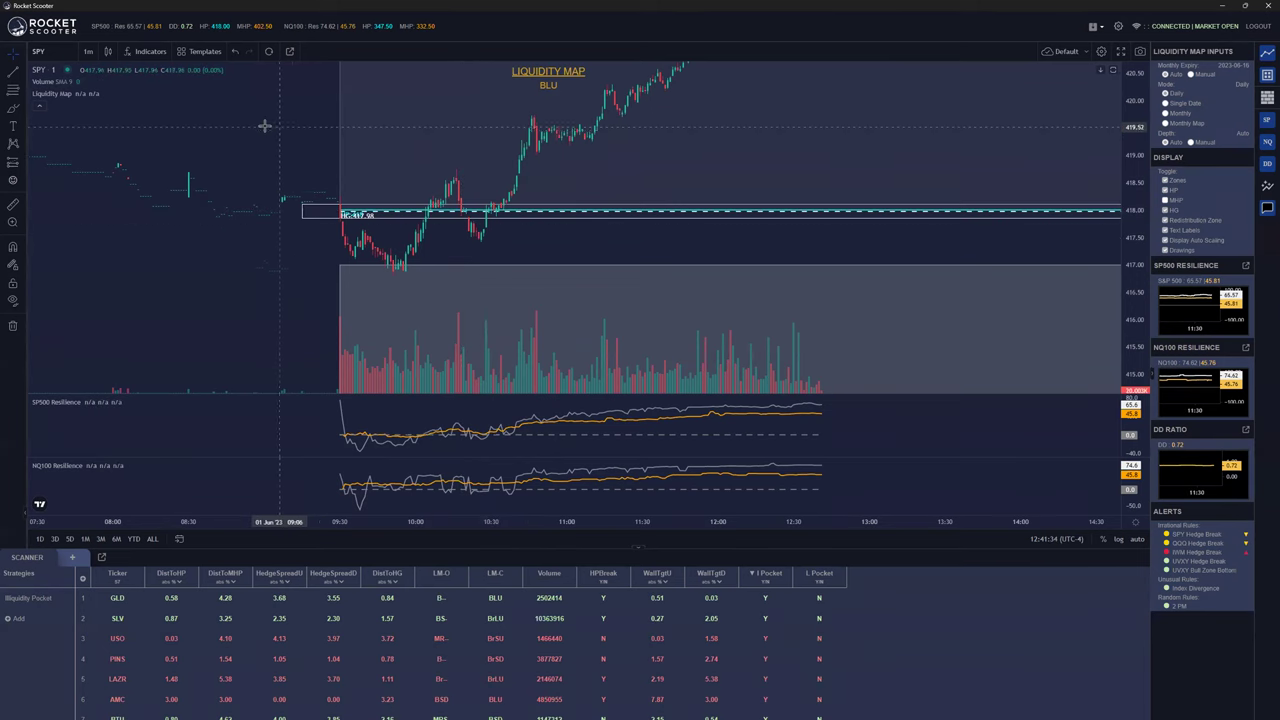
pyautogui.scroll(-3, 264, 125)
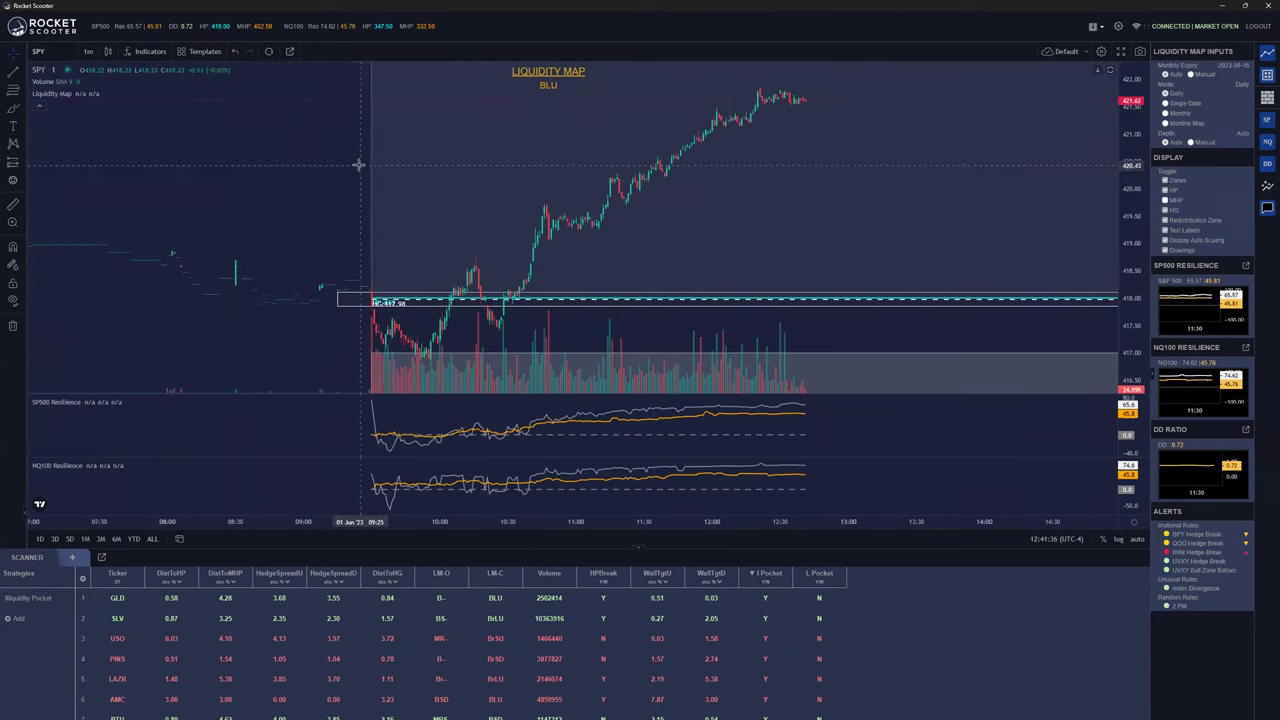
pyautogui.scroll(-5, 358, 163)
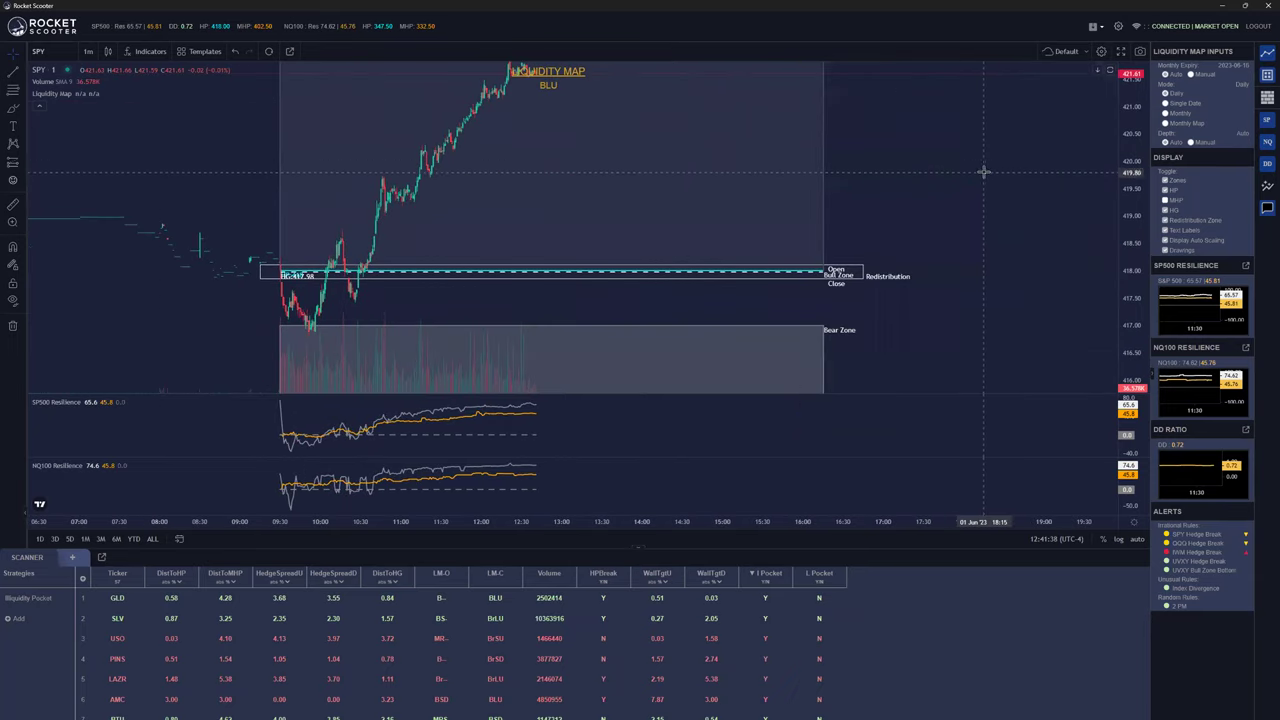
pyautogui.moveTo(1128, 150); pyautogui.dragTo(1116, 232)
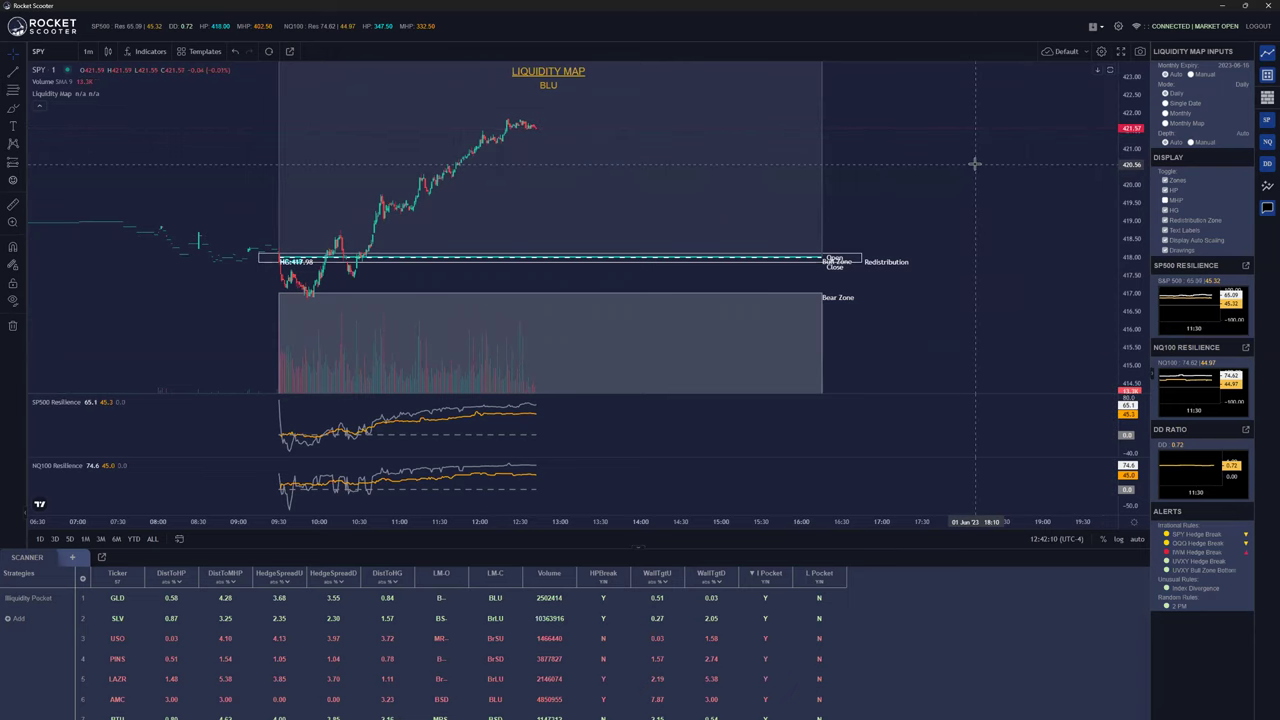
pyautogui.scroll(-2, 975, 163)
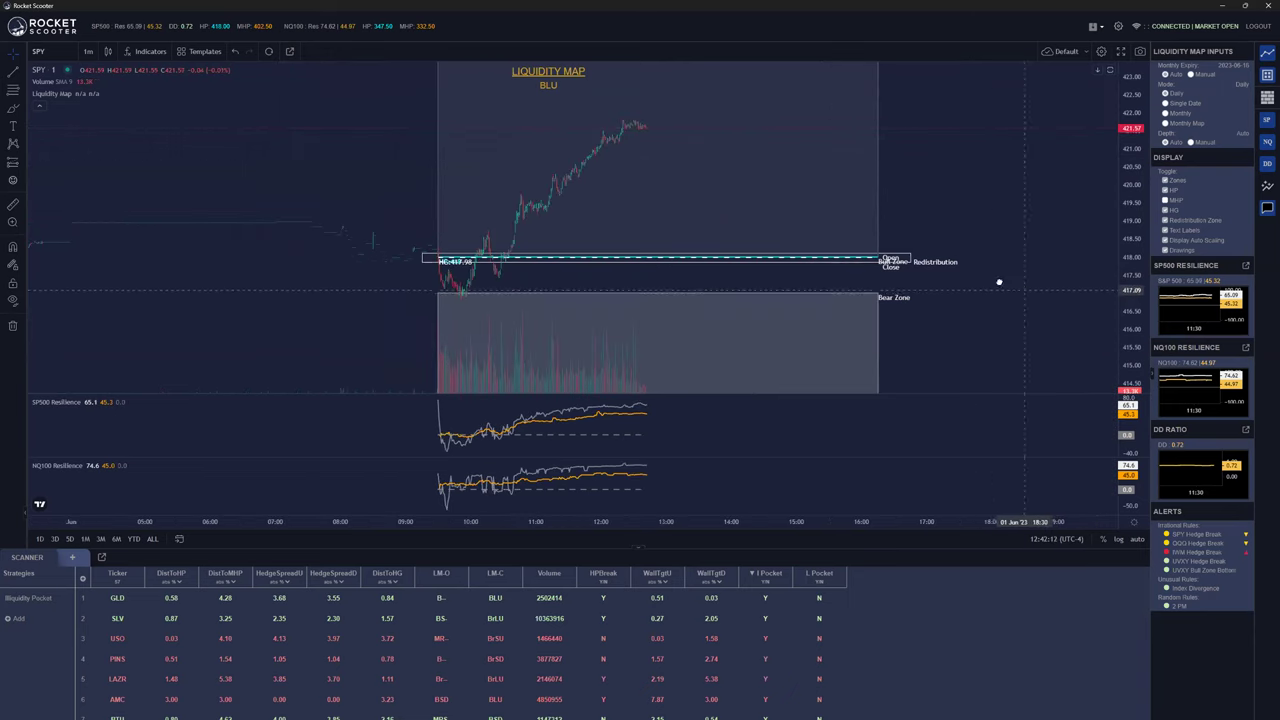
pyautogui.moveTo(1032, 295); pyautogui.dragTo(893, 275)
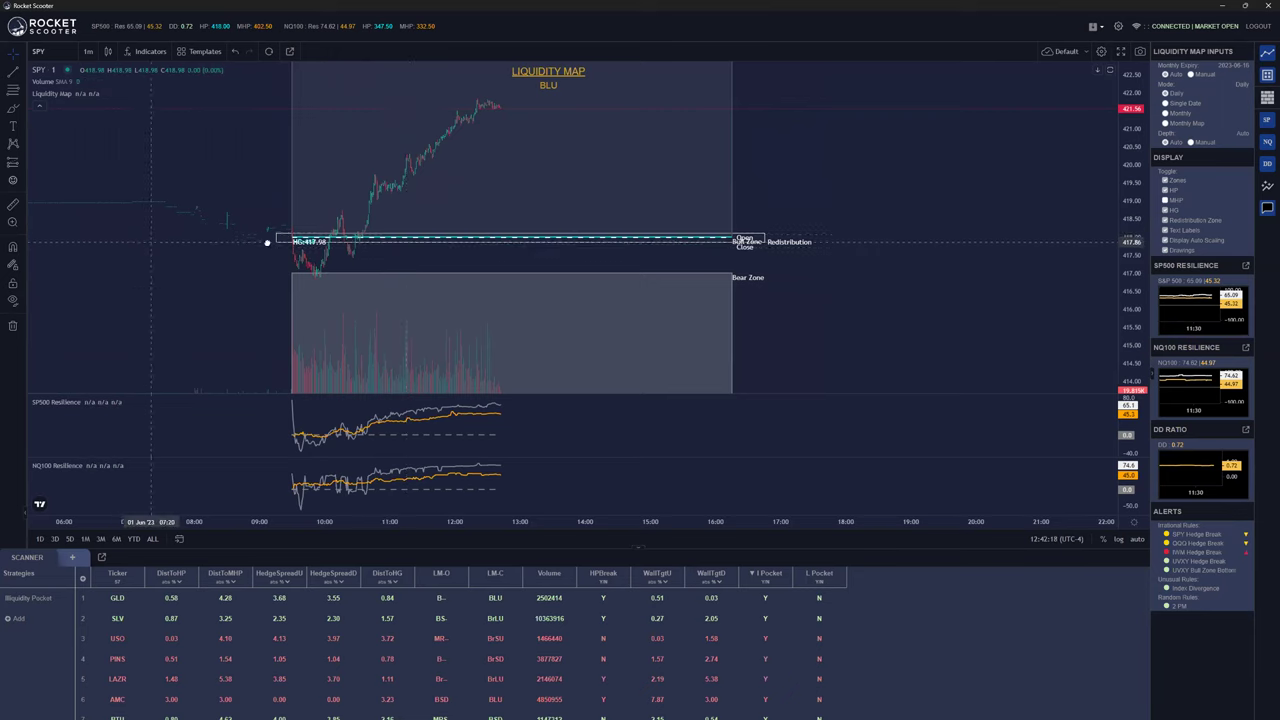
pyautogui.moveTo(269, 240); pyautogui.dragTo(599, 291)
pyautogui.scroll(5, 599, 275)
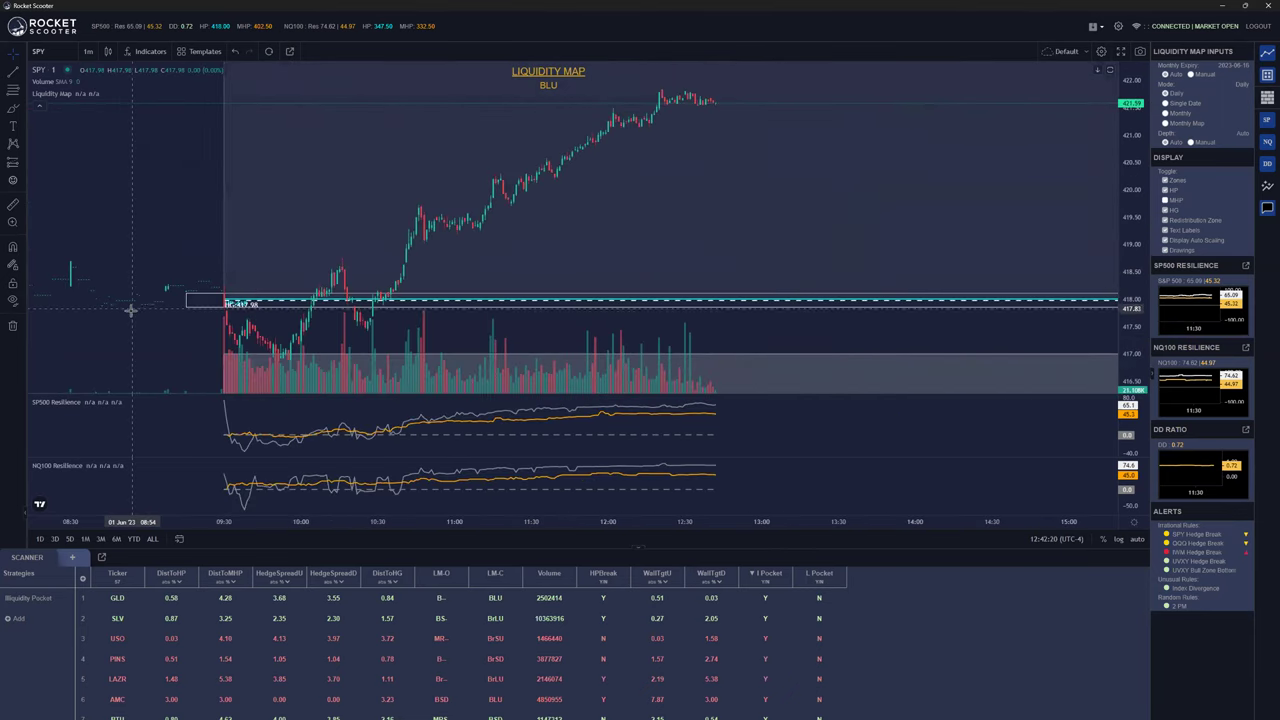
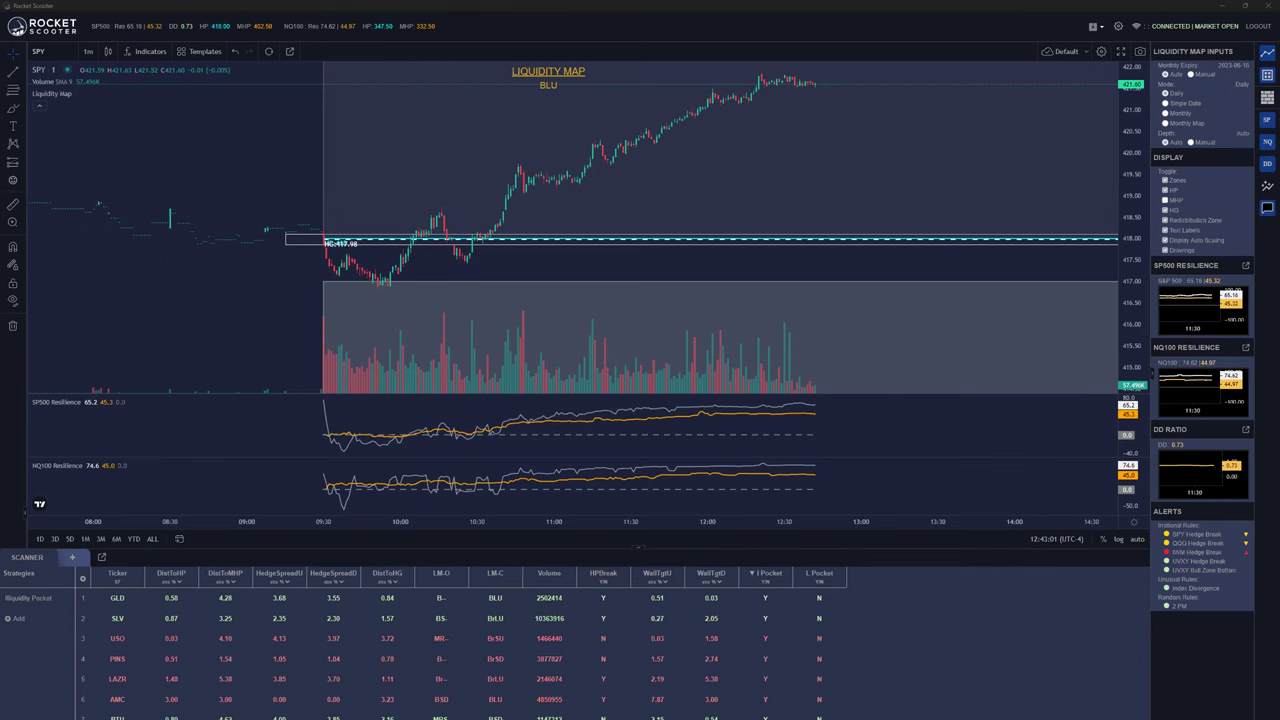
# Switch to the browser and read through the October 17, 2022 Twitter thread calling a market bottom for 2022
pyautogui.hotkey('alt', 'Tab')
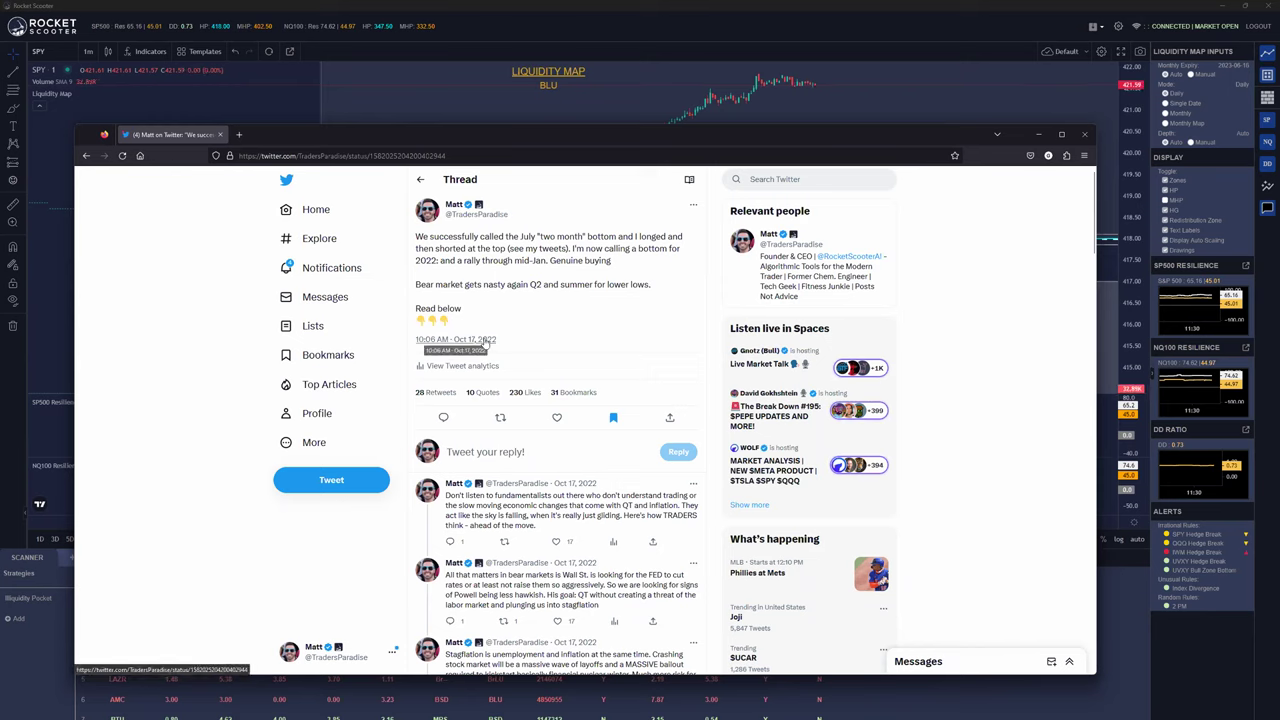
pyautogui.scroll(-2, 565, 381)
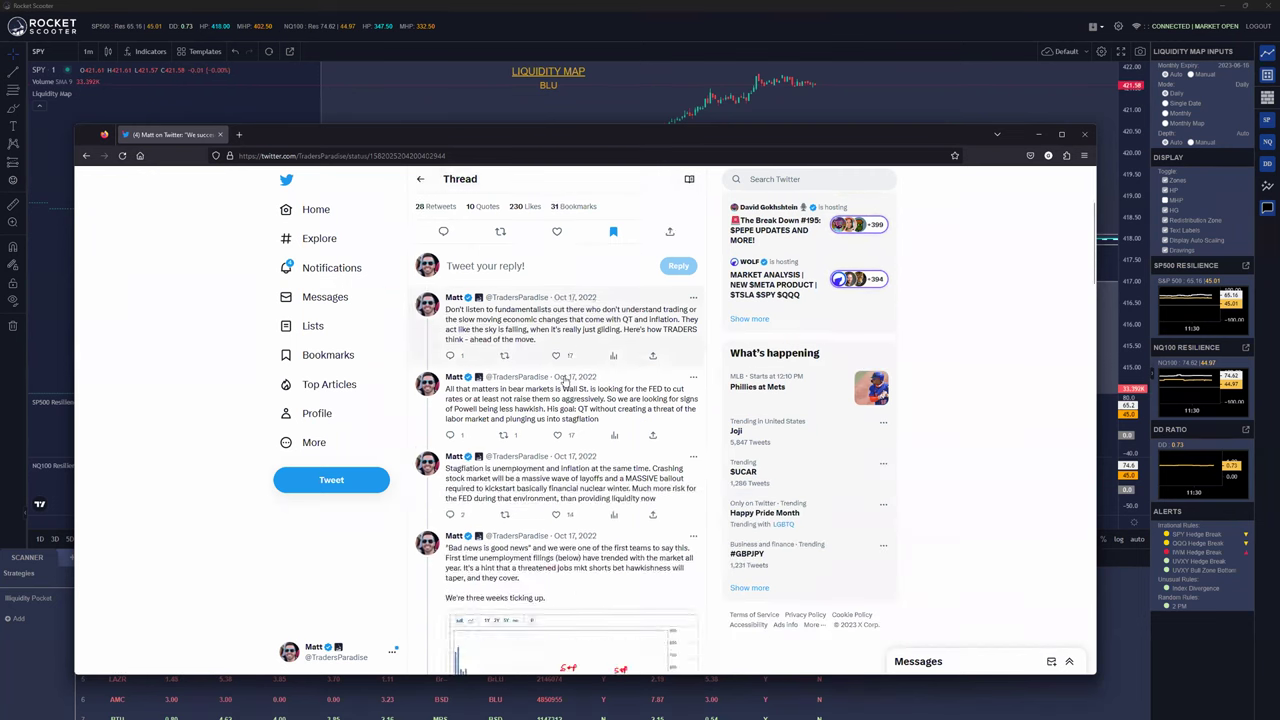
pyautogui.scroll(-4, 565, 382)
pyautogui.scroll(-4, 570, 360)
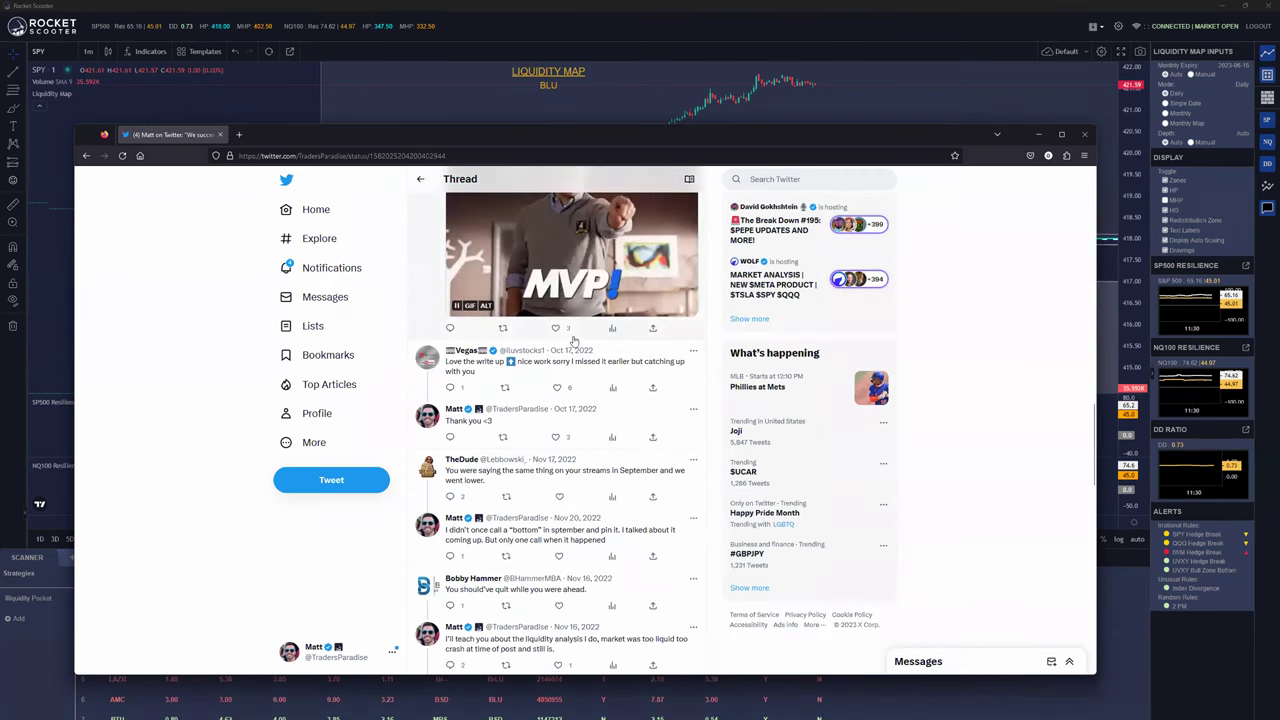
pyautogui.scroll(6, 573, 341)
# Return to Rocket Scooter, set the SPY chart to the one-day interval and locate October 17, 2022 on it
pyautogui.click(259, 104)
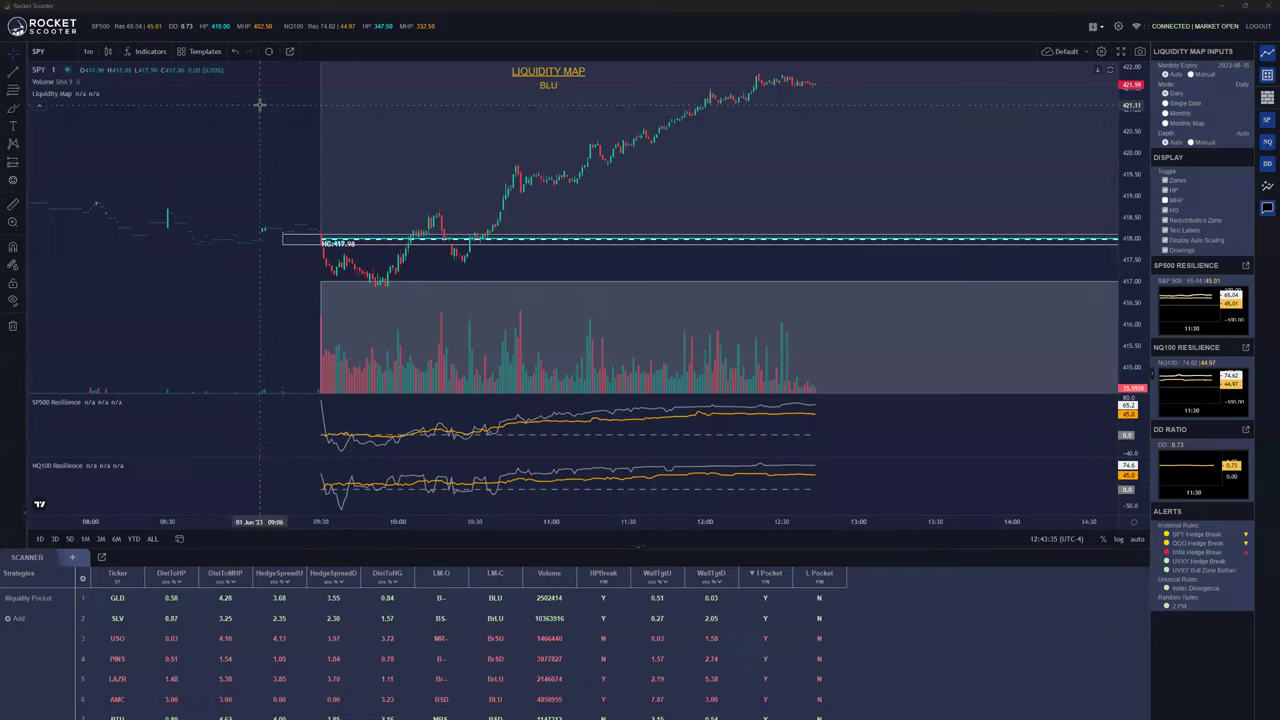
pyautogui.click(58, 51)
pyautogui.click(87, 51)
pyautogui.click(87, 51)
pyautogui.click(96, 270)
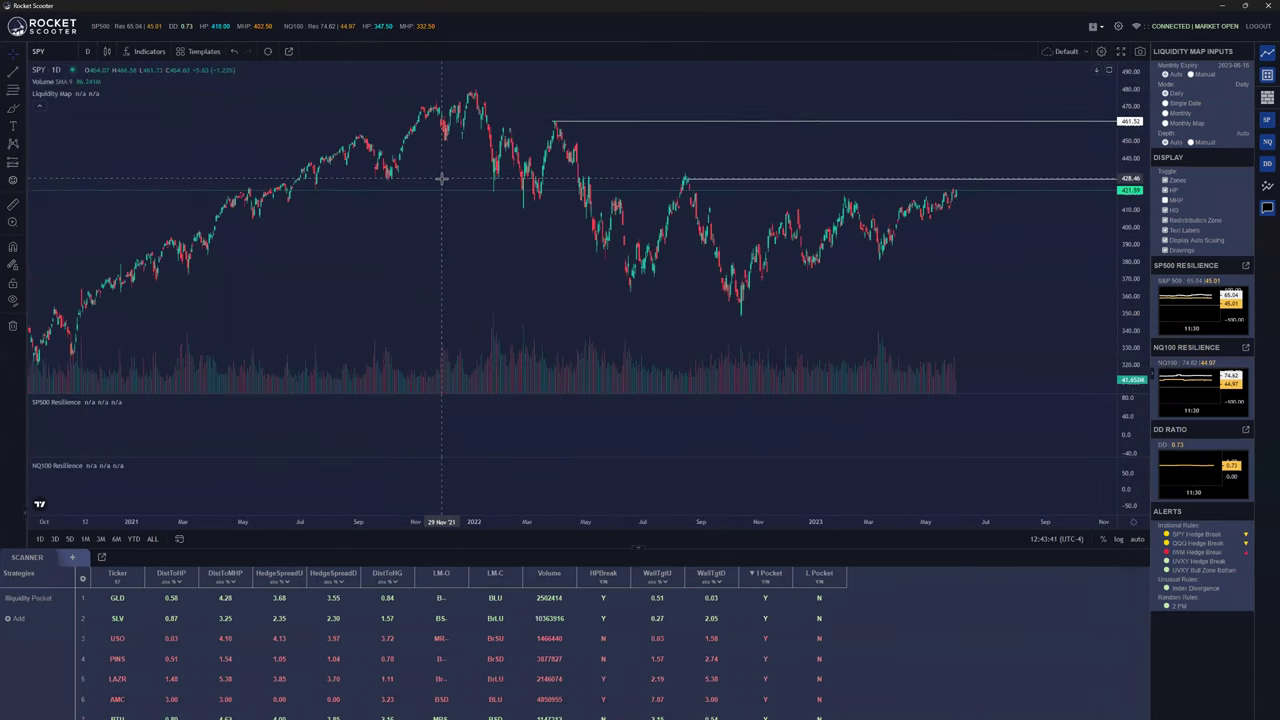
pyautogui.scroll(5, 460, 177)
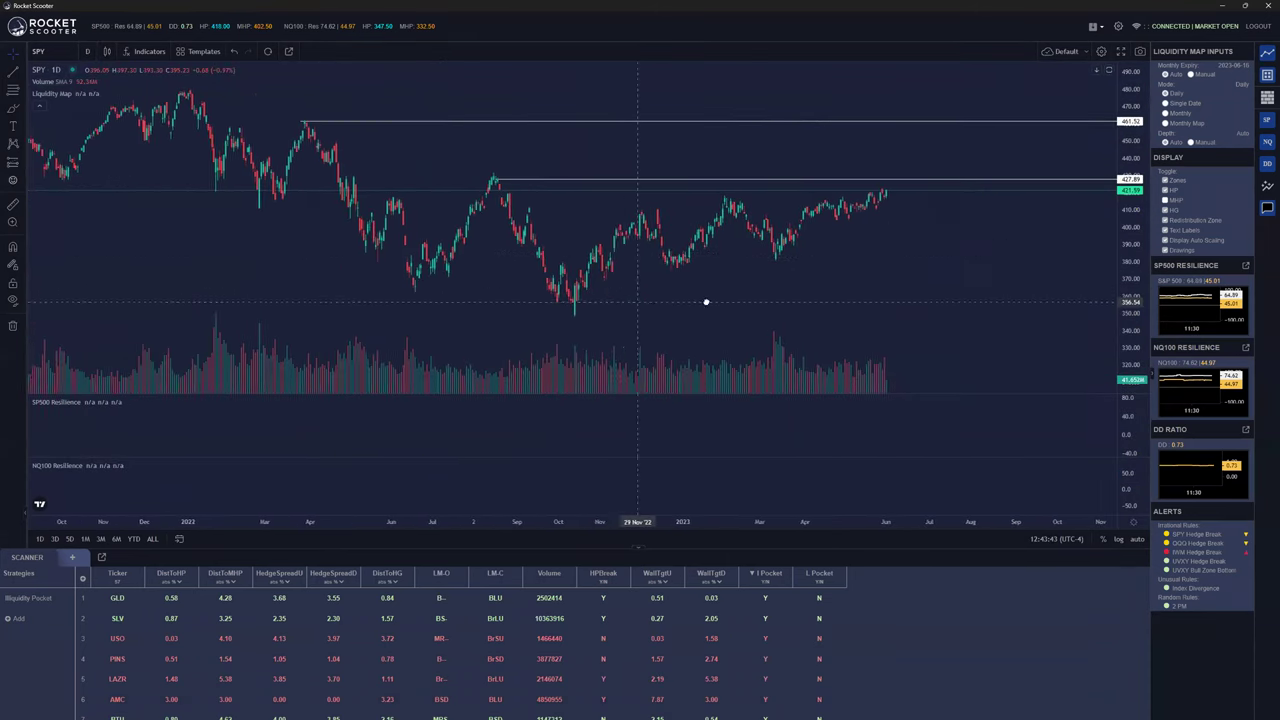
pyautogui.hscroll(-3, 706, 302)
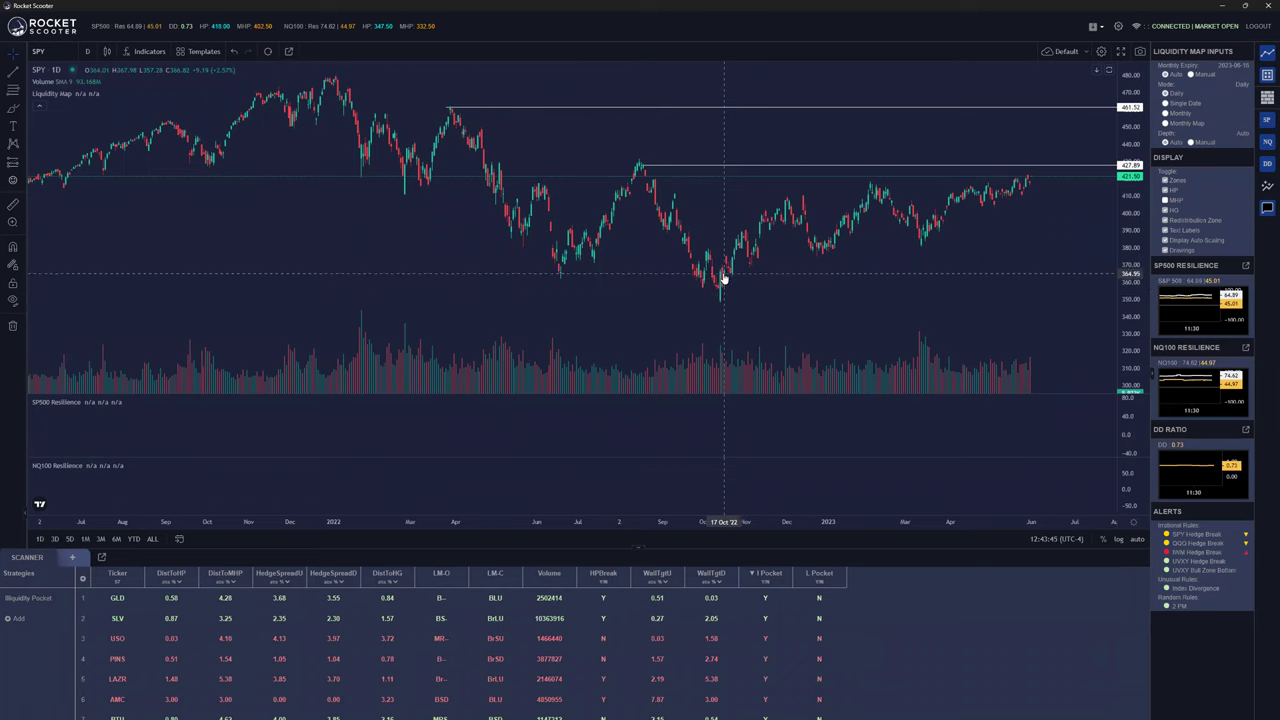
# Mark SPY's October 2022 bottom with a green freehand circle and arrow, and review the surrounding daily price history
pyautogui.moveTo(724, 279); pyautogui.dragTo(726, 289)
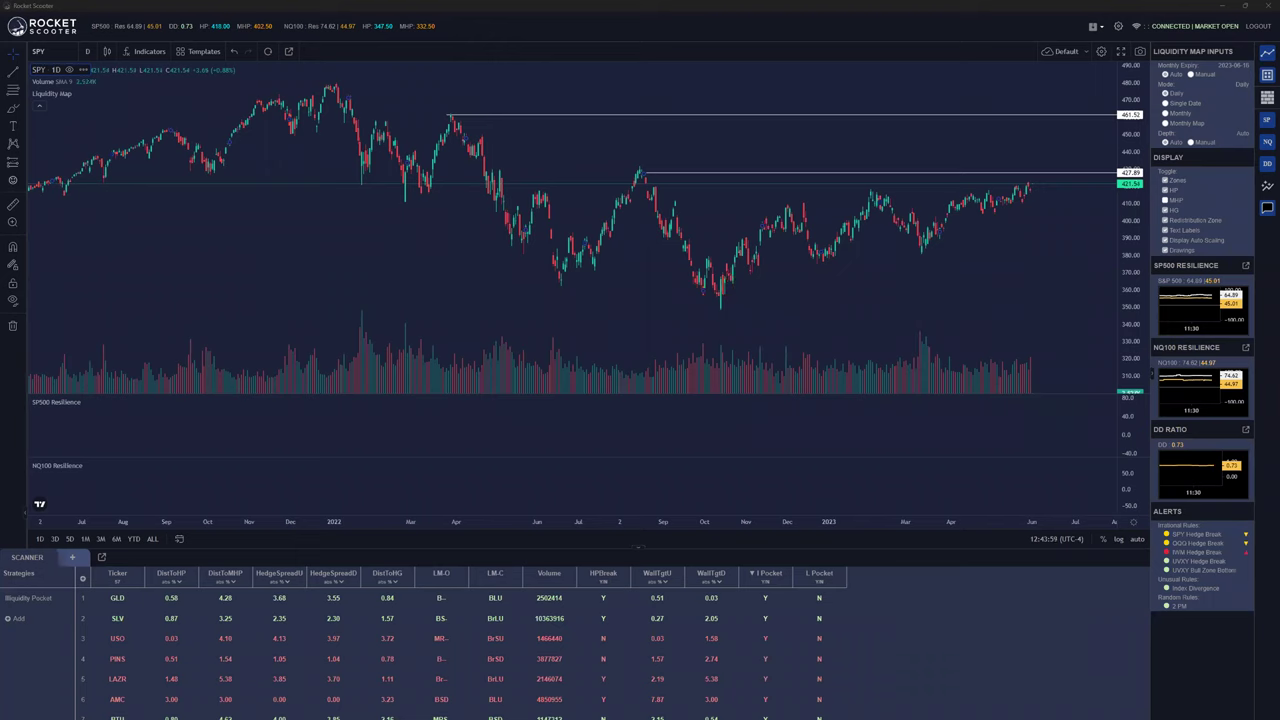
pyautogui.moveTo(728, 270); pyautogui.dragTo(746, 299)
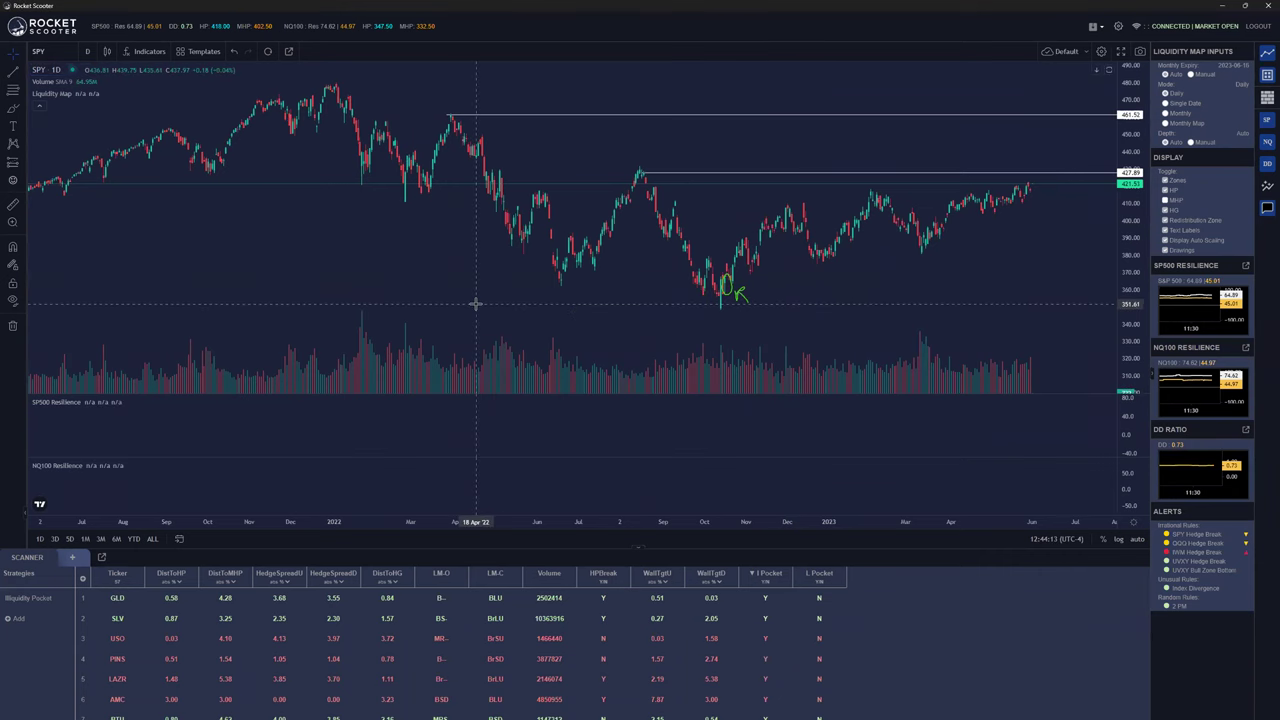
pyautogui.moveTo(489, 300); pyautogui.dragTo(866, 284)
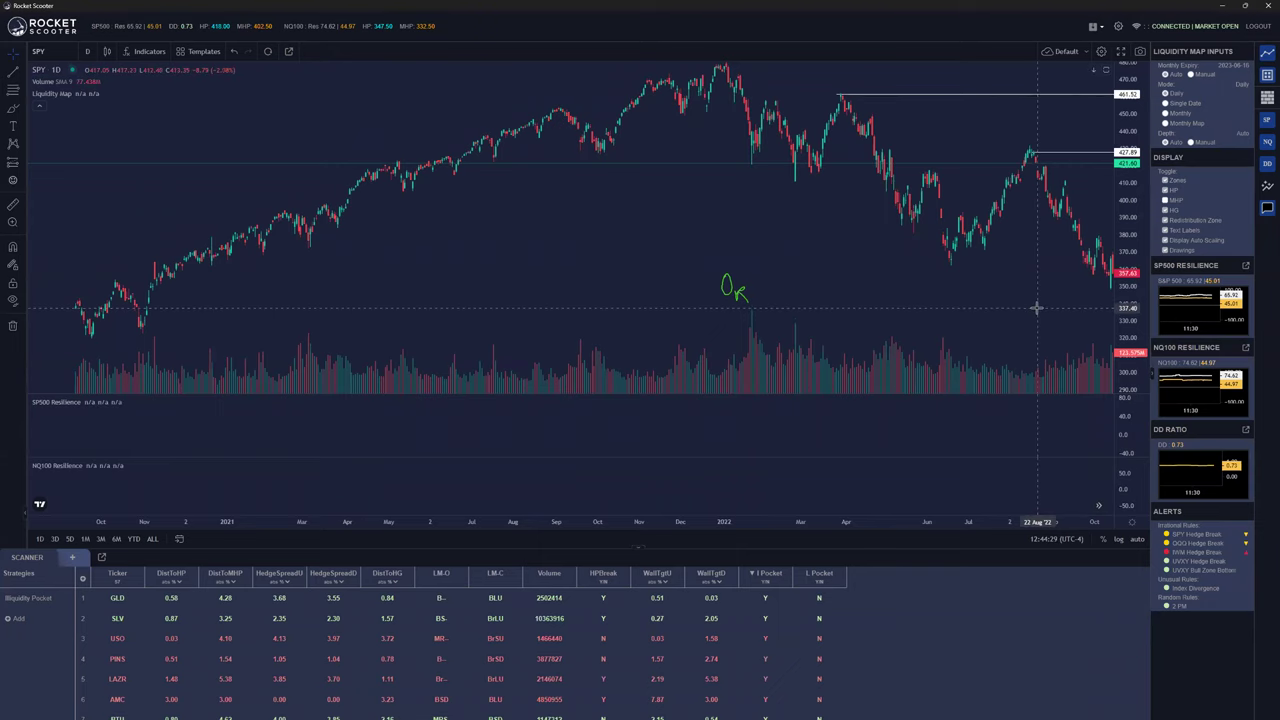
pyautogui.moveTo(1037, 307); pyautogui.dragTo(601, 307)
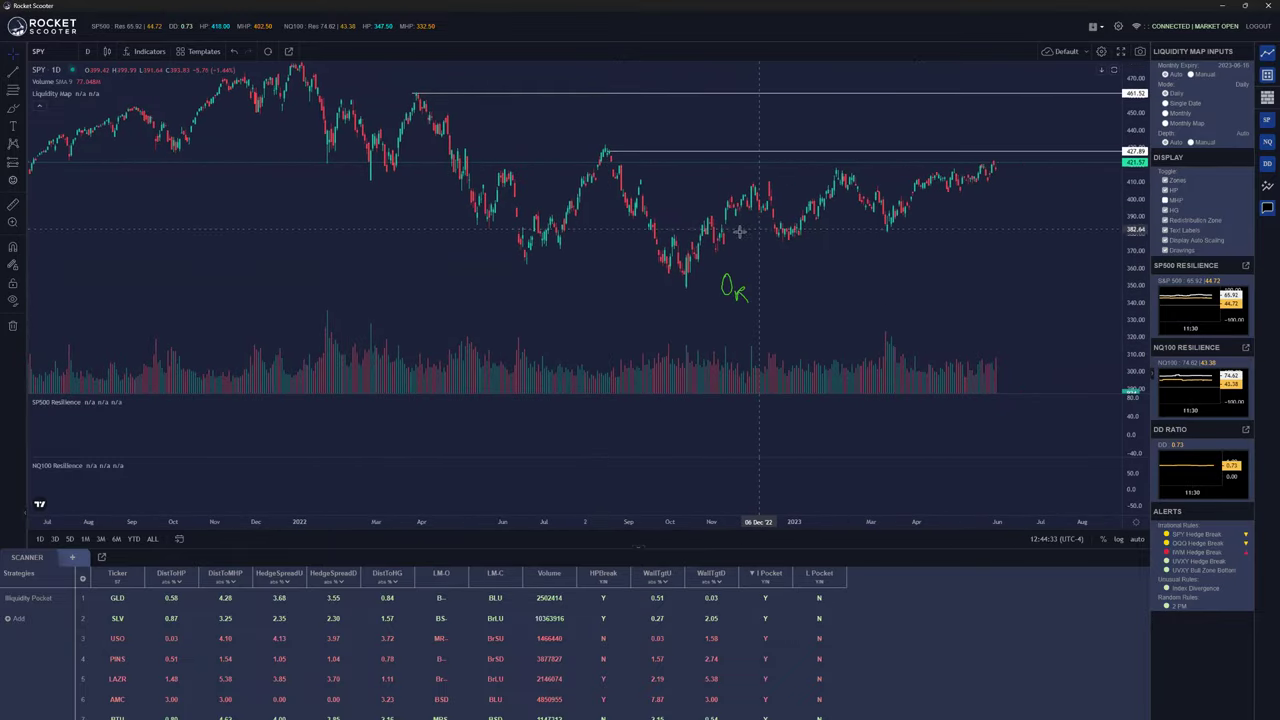
pyautogui.scroll(-2, 997, 320)
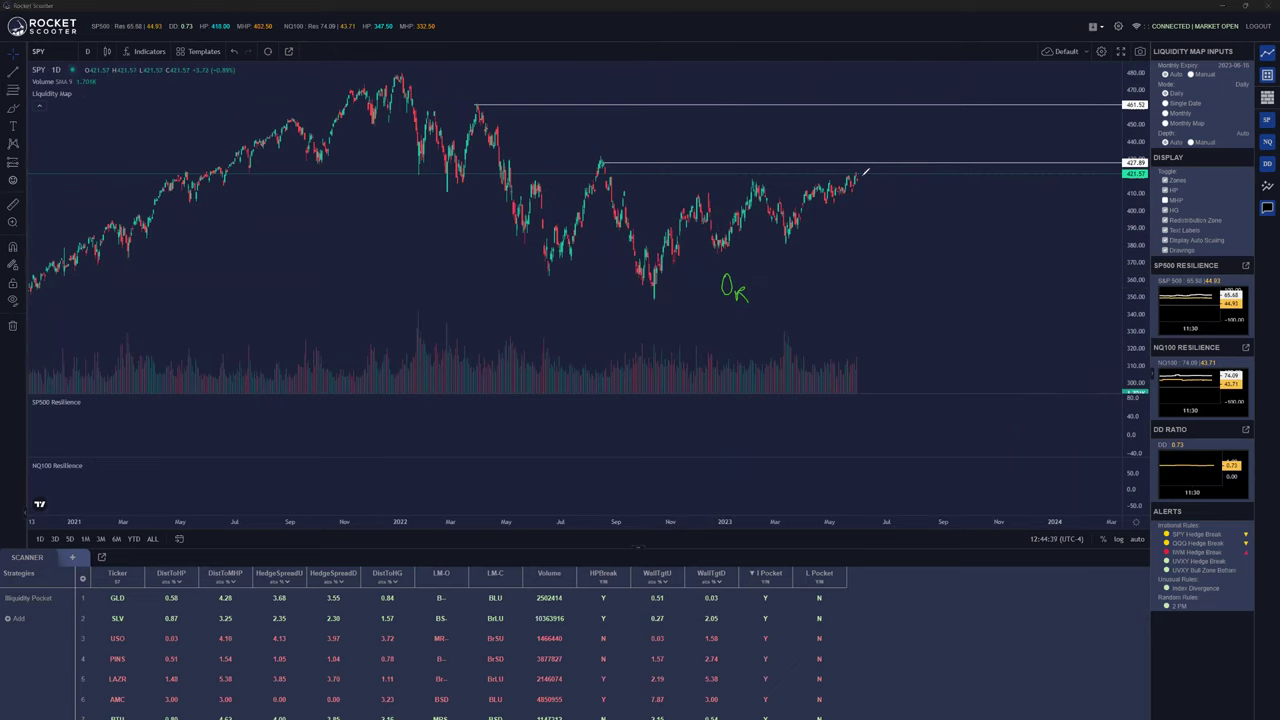
# Sketch an upward SPY price path, replace it with one that rises and falls back, and clear all markings
pyautogui.moveTo(859, 177)
pyautogui.mouseDown()
pyautogui.moveTo(876, 151)
pyautogui.moveTo(884, 168)
pyautogui.moveTo(905, 161)
pyautogui.moveTo(908, 180)
pyautogui.moveTo(966, 109)
pyautogui.mouseUp()
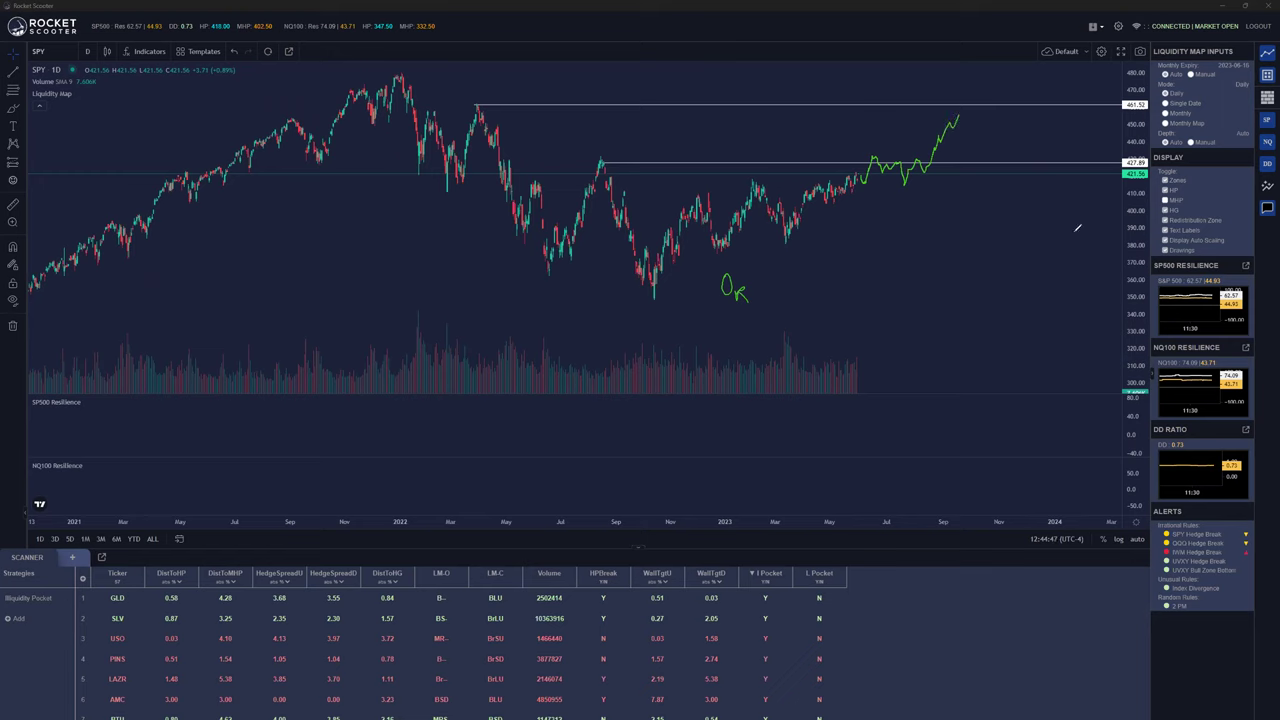
pyautogui.hotkey('ctrl', 'z')
pyautogui.moveTo(879, 154)
pyautogui.mouseDown()
pyautogui.moveTo(900, 123)
pyautogui.moveTo(966, 195)
pyautogui.mouseUp()
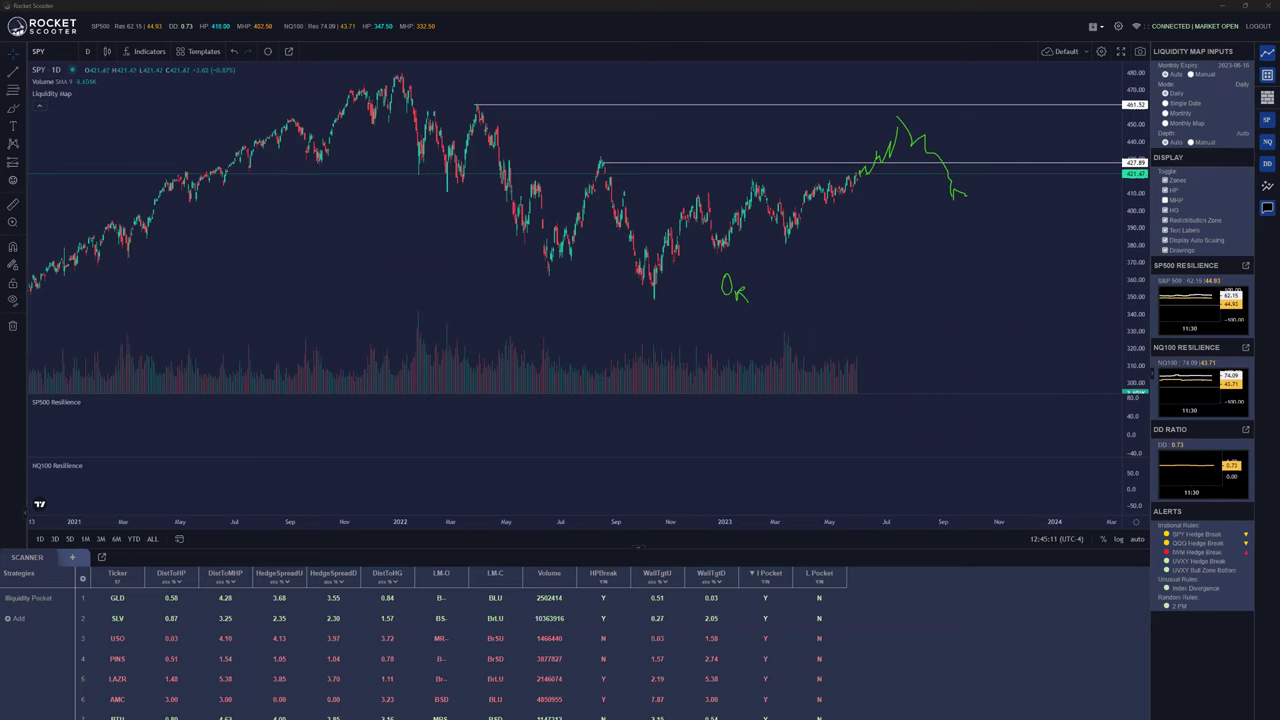
pyautogui.press('Escape')
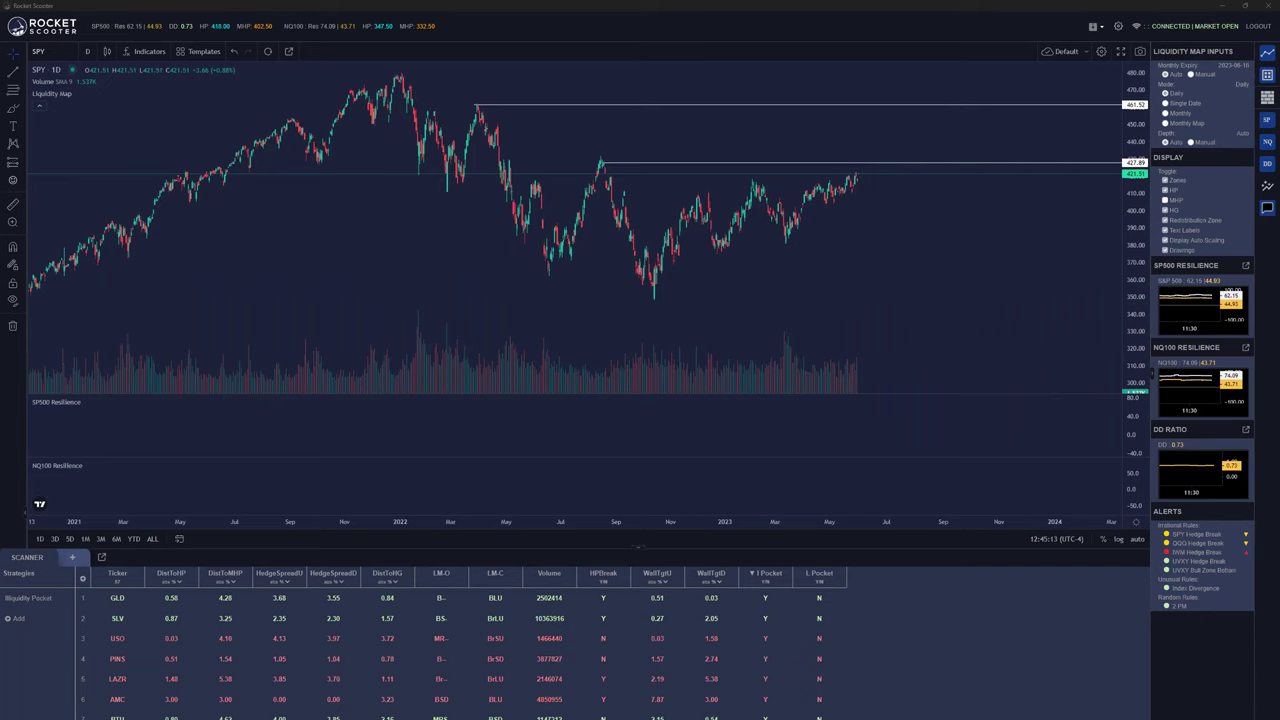
# Change the chart symbol from SPY to DKNG and show its wider daily price history
pyautogui.click(52, 53)
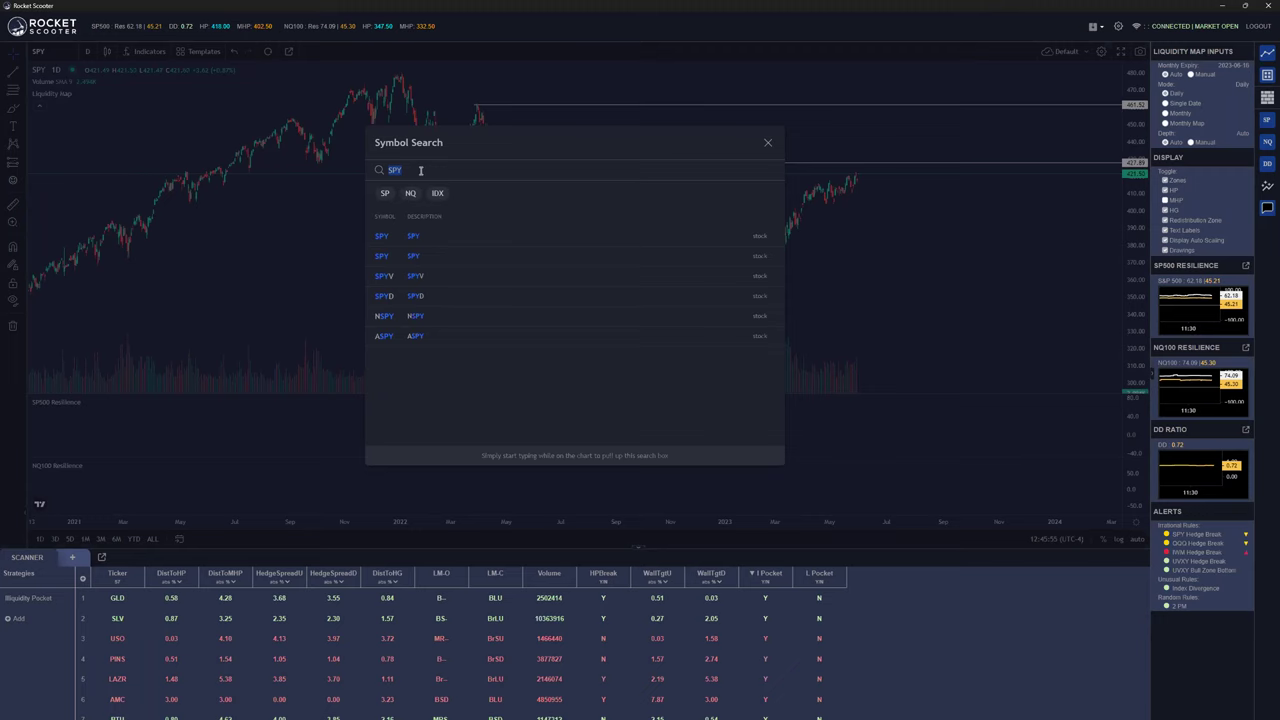
pyautogui.write('DKNG')
pyautogui.press('Return')
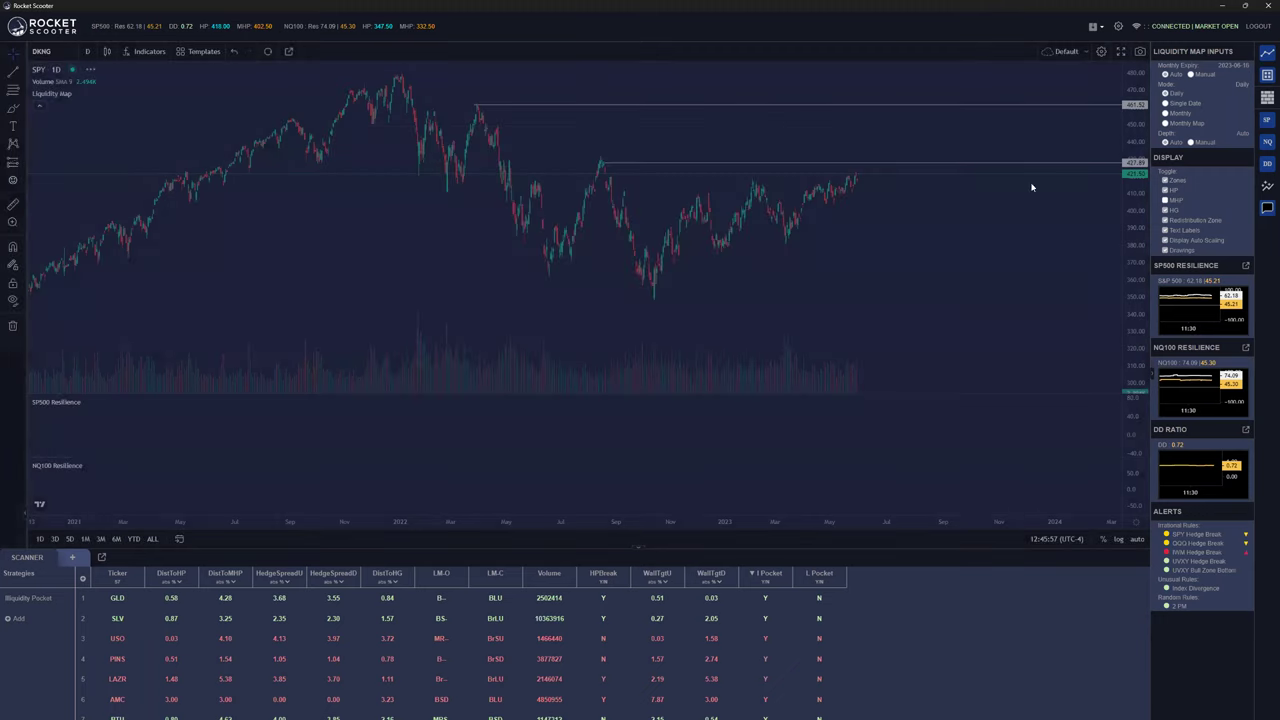
pyautogui.scroll(-2, 809, 177)
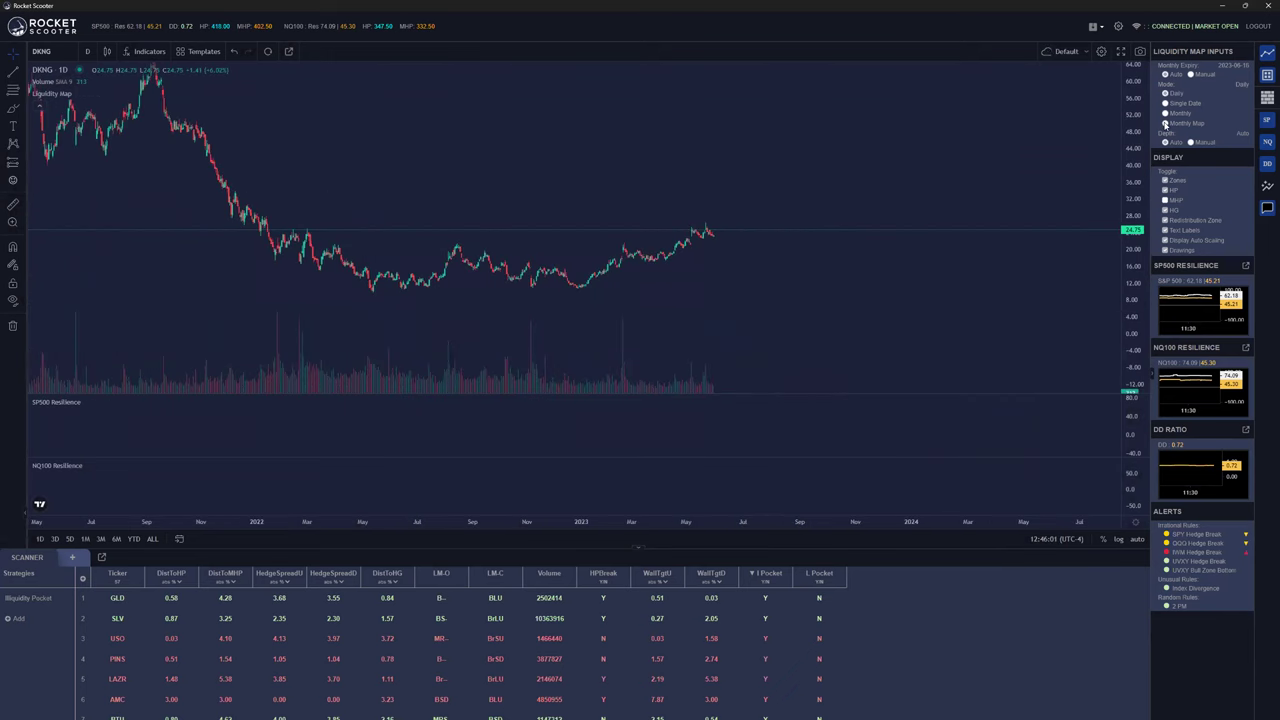
# Try the Monthly Map mode on DKNG, return the liquidity map to Daily mode, and keep waiting for the unresponsive page
pyautogui.click(1165, 123)
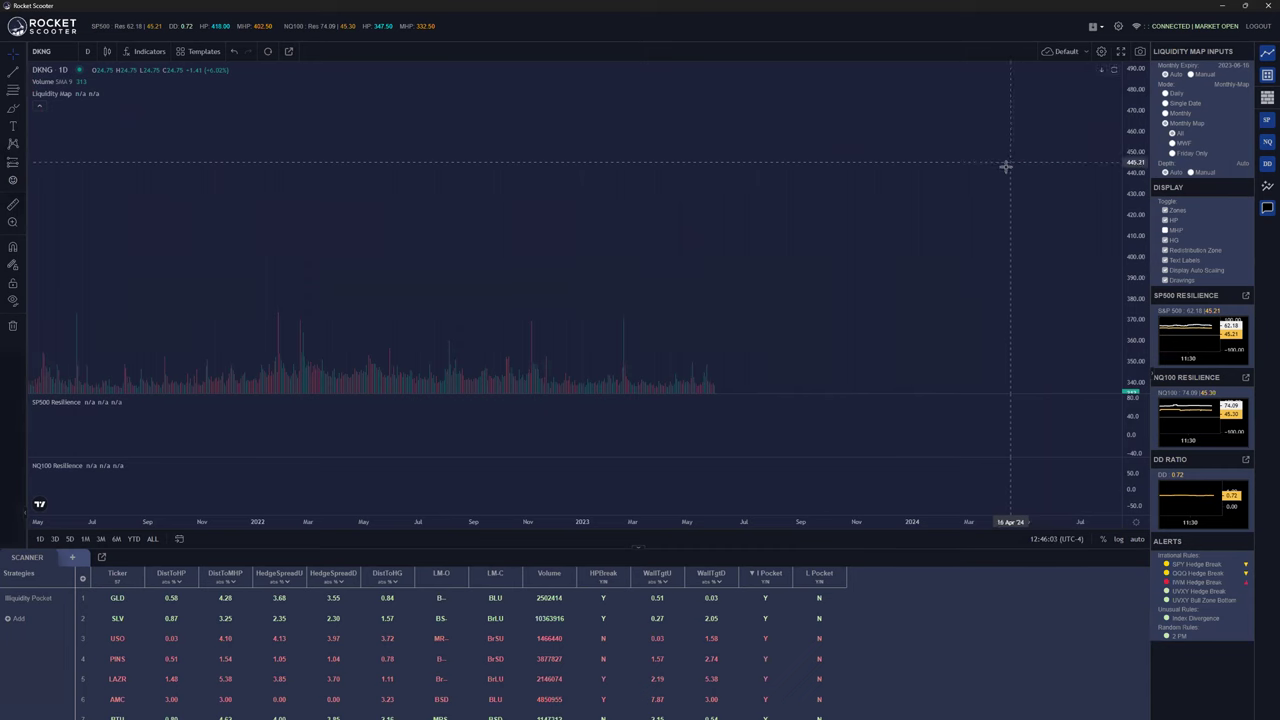
pyautogui.click(1165, 93)
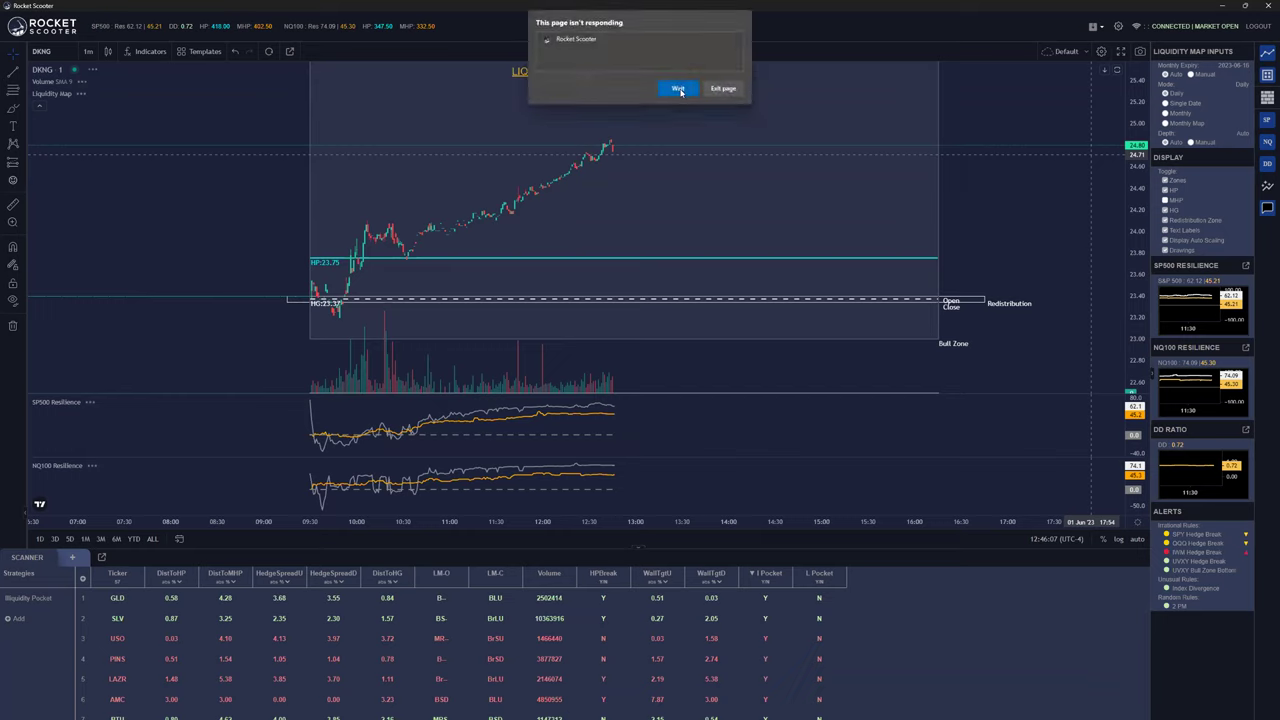
pyautogui.click(679, 90)
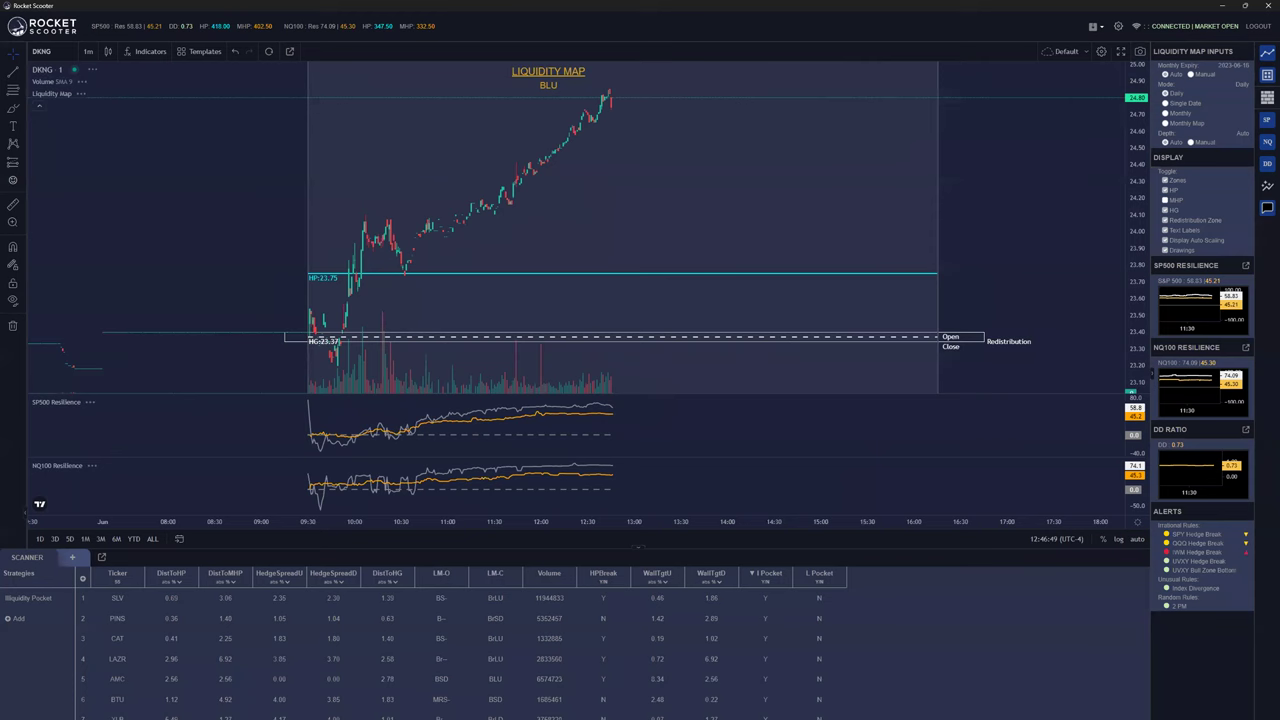
# Examine DKNG's intraday price action against the HP line, redistribution zone, bull zone and bear zone
pyautogui.moveTo(966, 240); pyautogui.dragTo(857, 106)
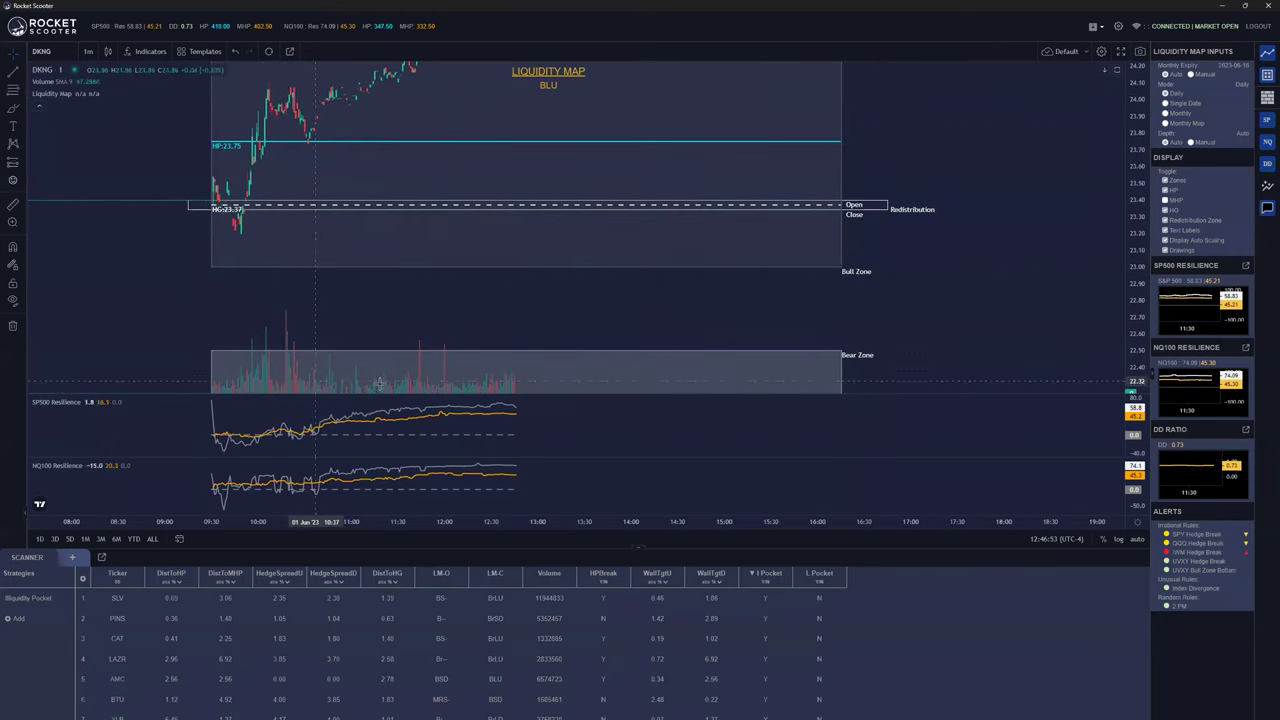
pyautogui.moveTo(908, 334); pyautogui.dragTo(921, 268)
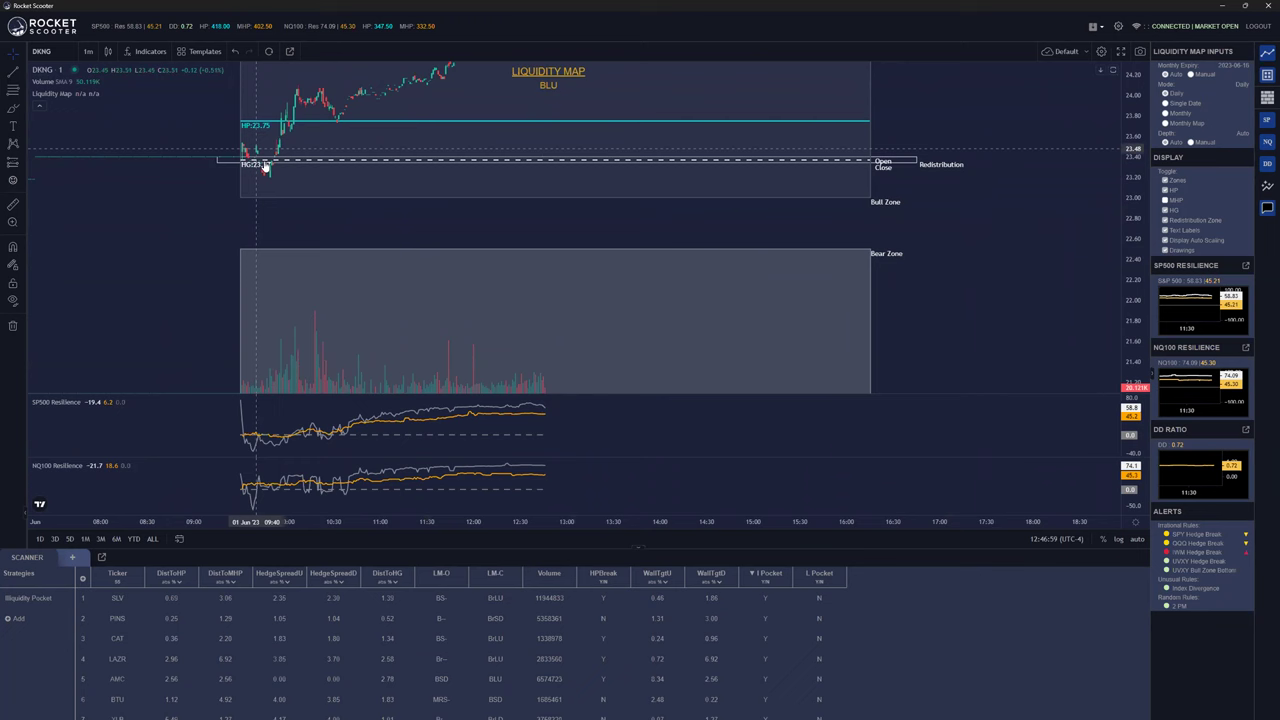
pyautogui.moveTo(956, 156); pyautogui.dragTo(971, 177)
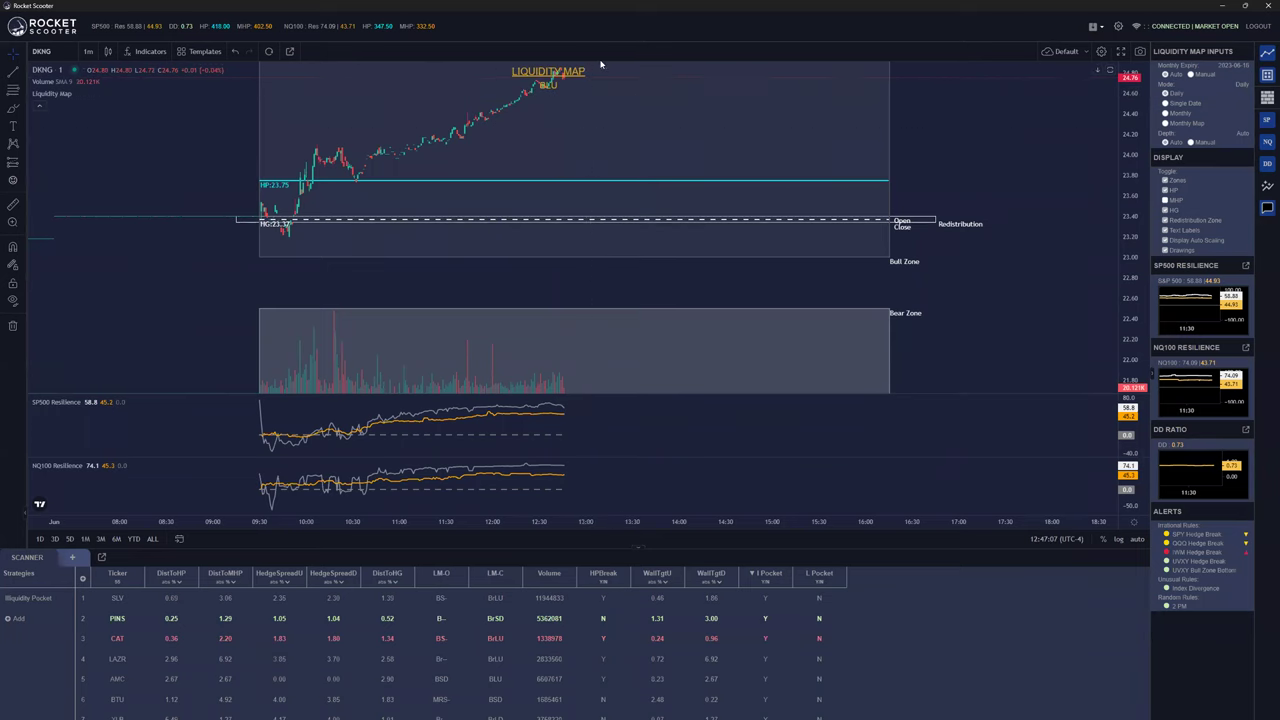
pyautogui.moveTo(994, 349); pyautogui.dragTo(632, 194)
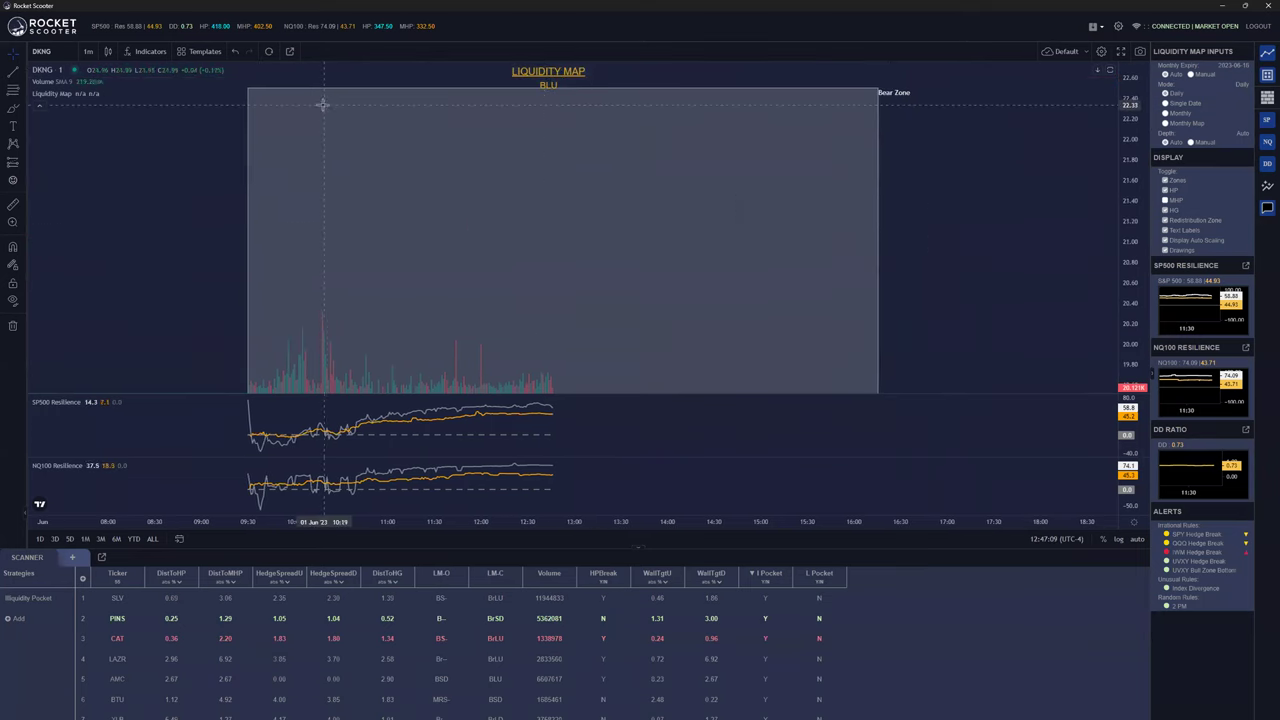
pyautogui.moveTo(936, 289); pyautogui.dragTo(919, 433)
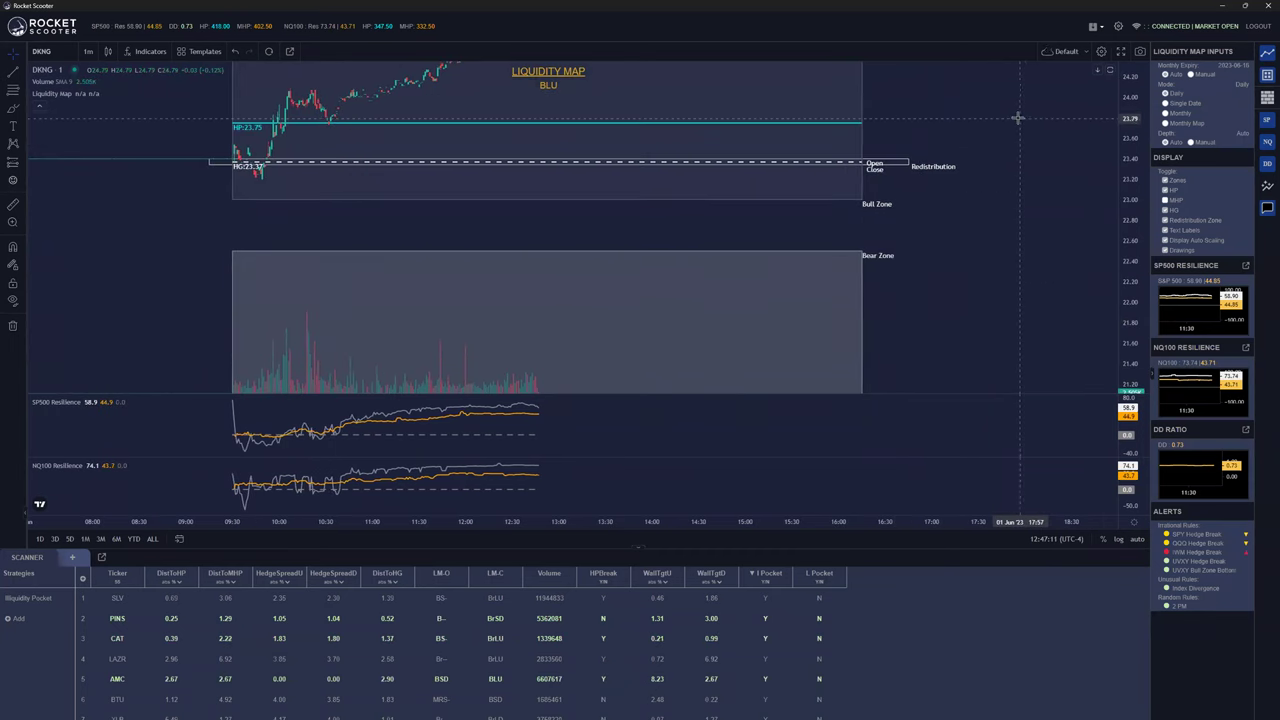
pyautogui.moveTo(1017, 117); pyautogui.dragTo(1014, 186)
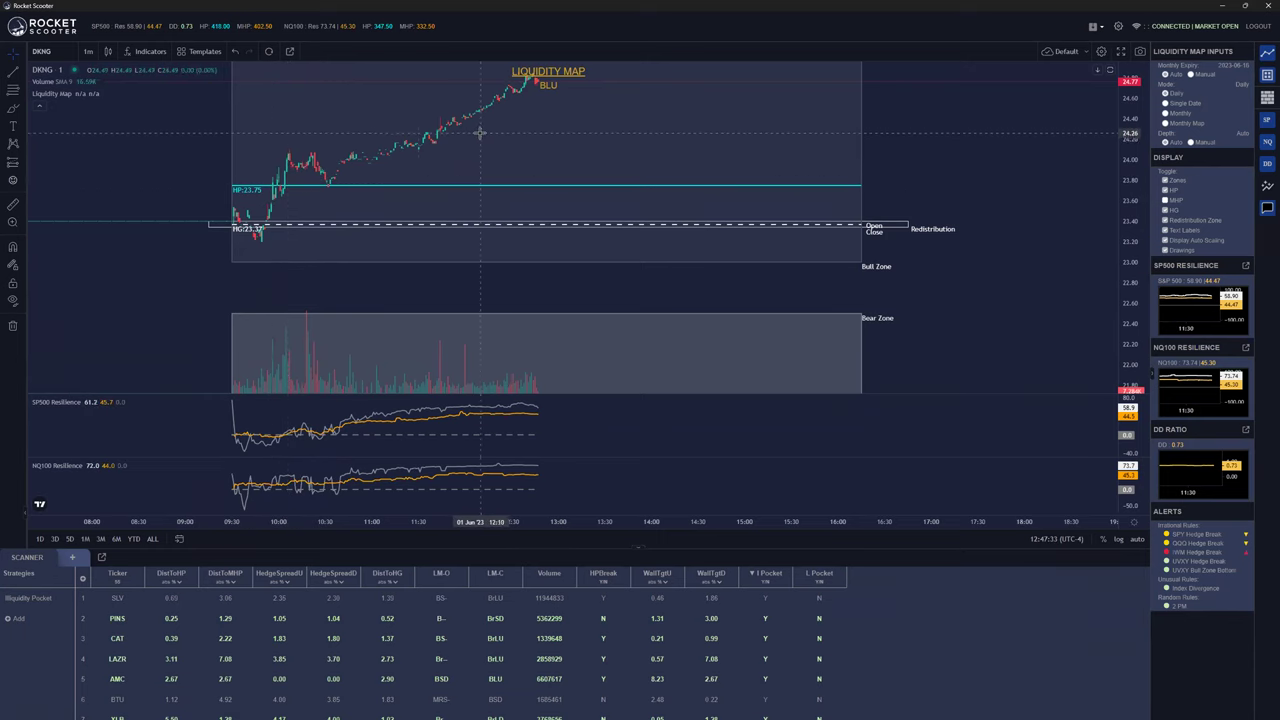
pyautogui.moveTo(134, 323); pyautogui.dragTo(194, 117)
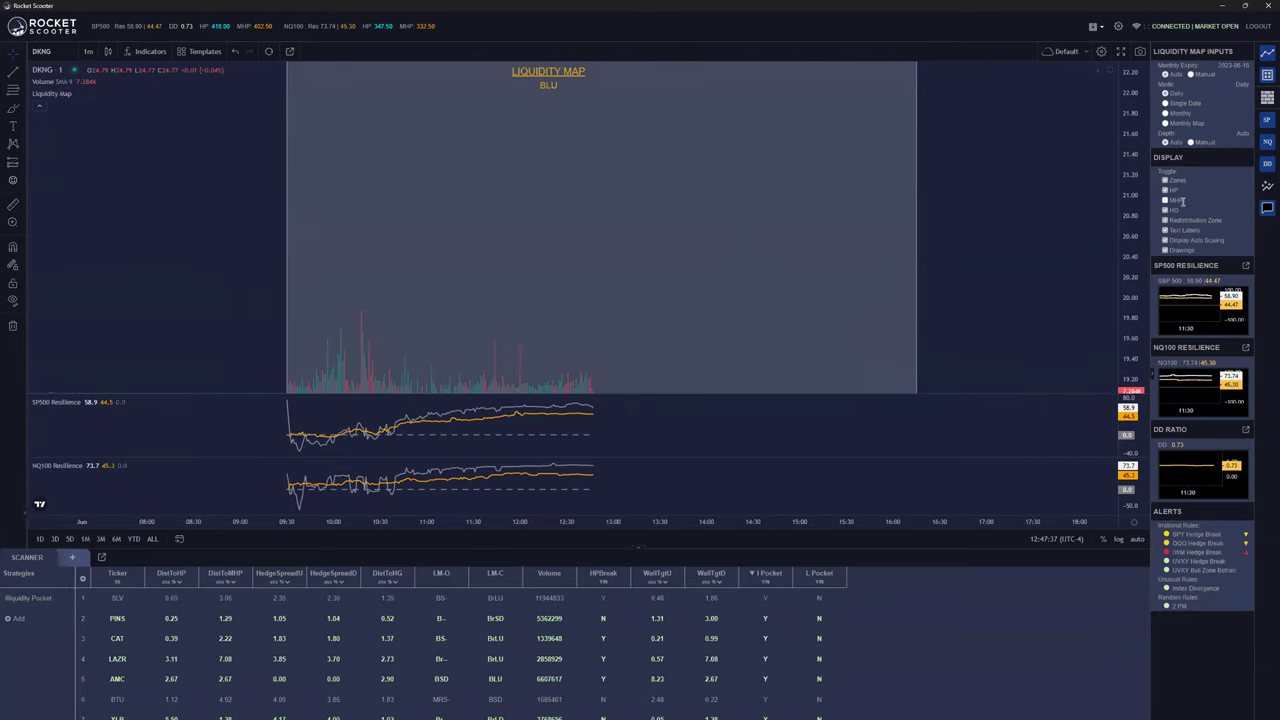
# Turn on the MHP level for DKNG and review its position relative to the zones and the session's price action
pyautogui.click(1164, 200)
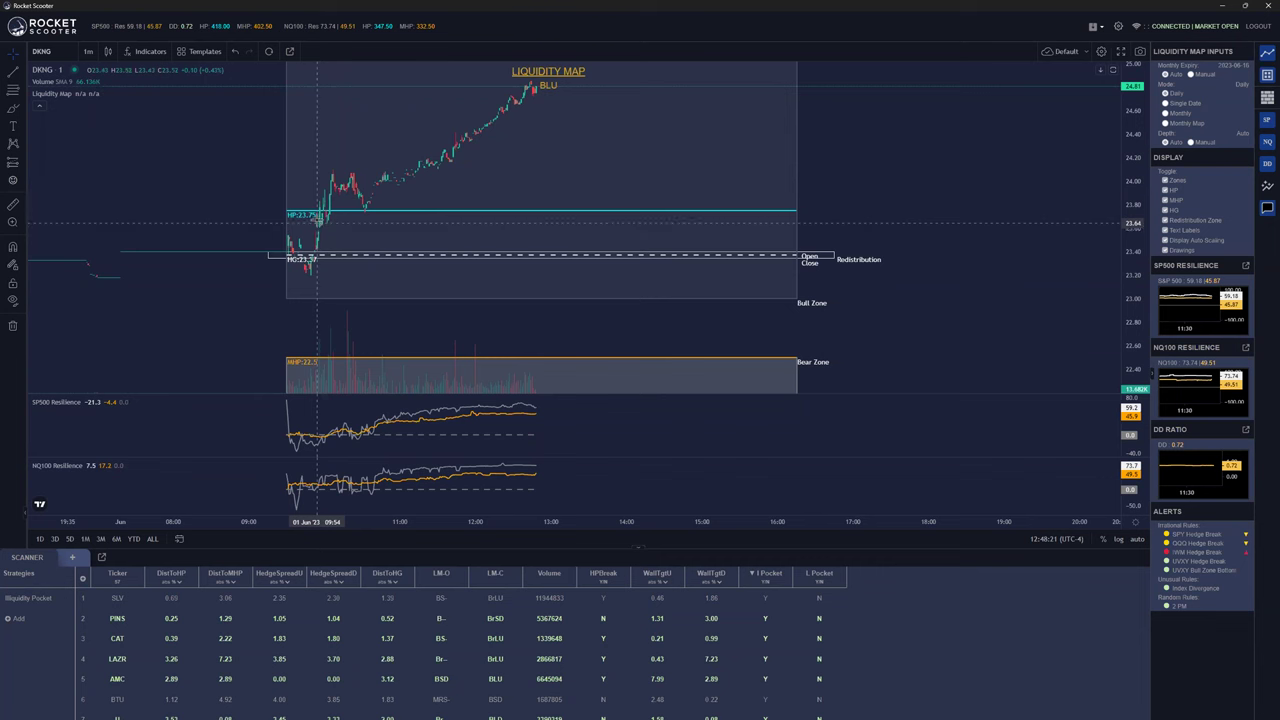
pyautogui.moveTo(229, 237); pyautogui.dragTo(340, 363)
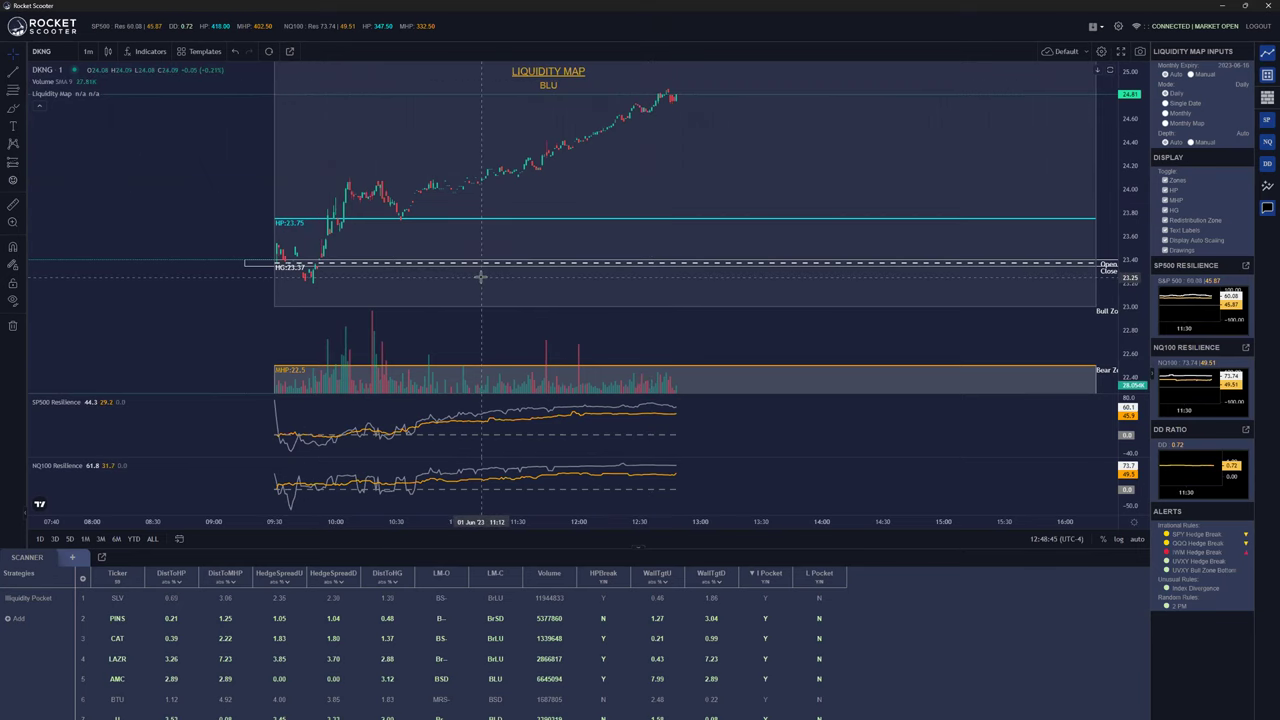
pyautogui.scroll(-2, 709, 114)
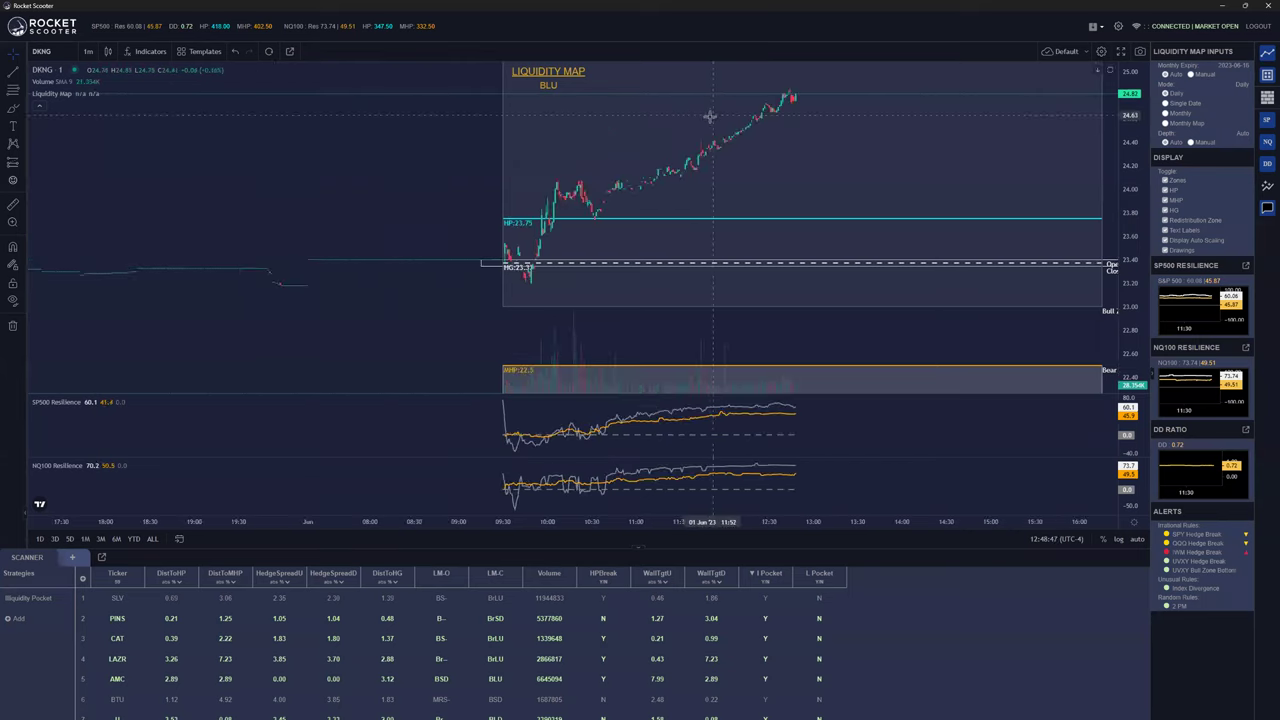
pyautogui.hscroll(3, 431, 126)
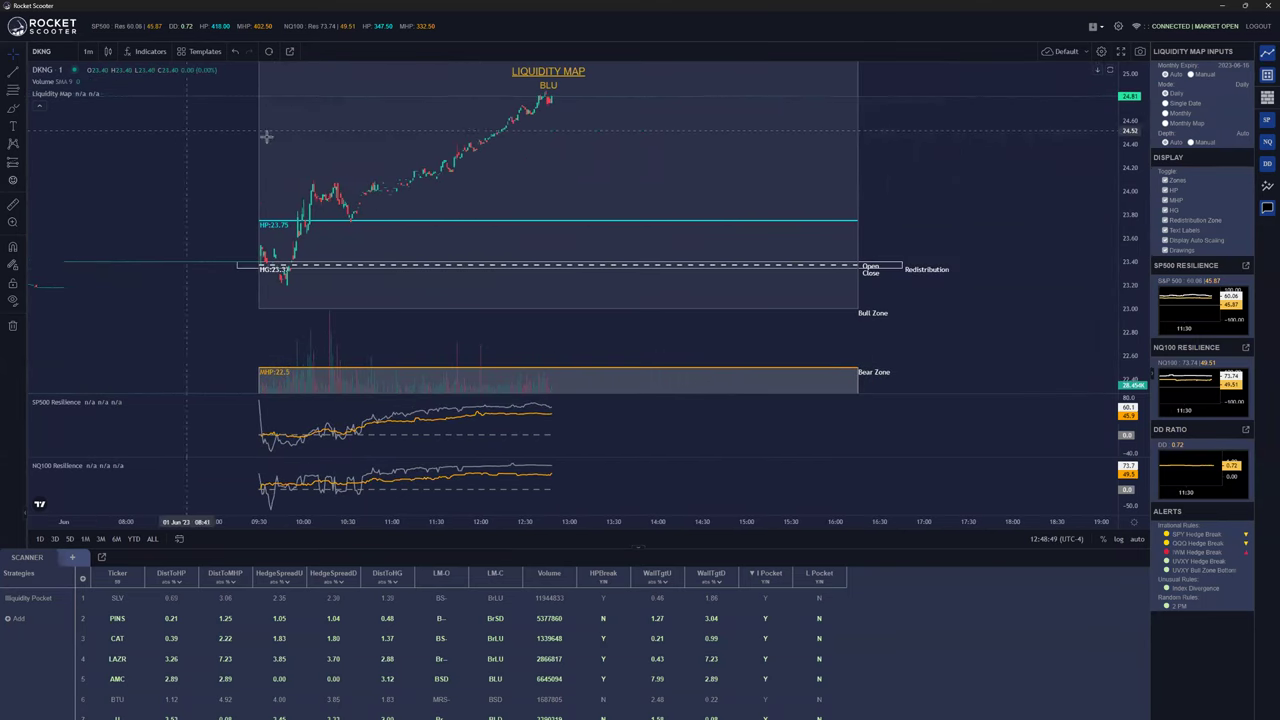
# Switch DKNG's liquidity map to Monthly Map mode and frame the recent daily candles with the projected June zones
pyautogui.click(1165, 123)
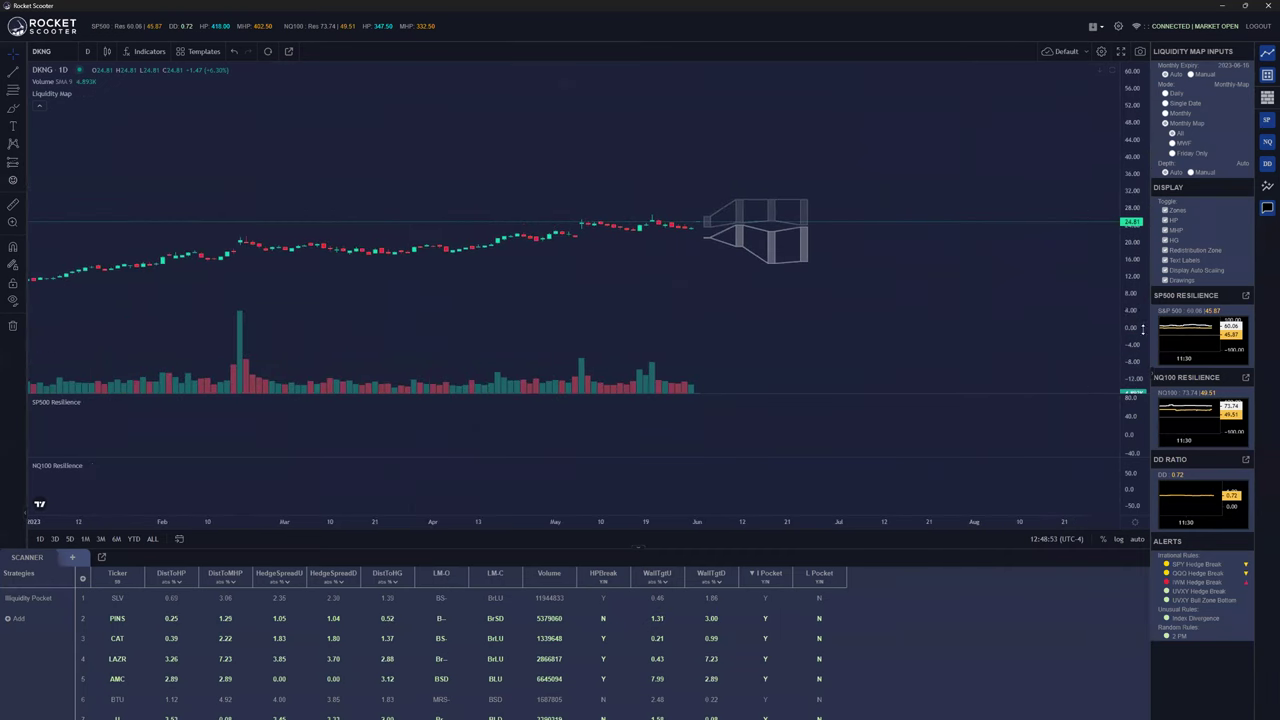
pyautogui.scroll(3, 1039, 172)
pyautogui.hscroll(2, 903, 77)
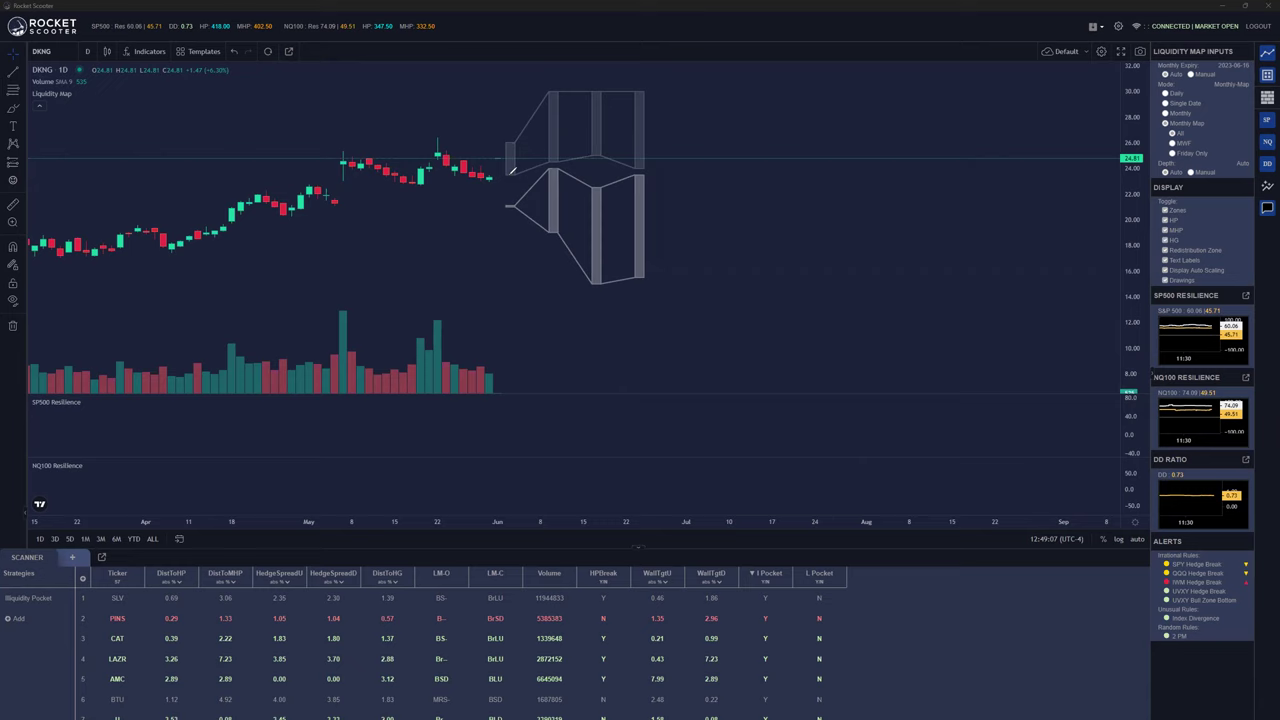
# Trace the inner edges of DKNG's projected bull and bear zones in green and label them "B↓" and "Br↑"
pyautogui.moveTo(509, 175); pyautogui.dragTo(604, 148)
pyautogui.moveTo(510, 206); pyautogui.dragTo(637, 176)
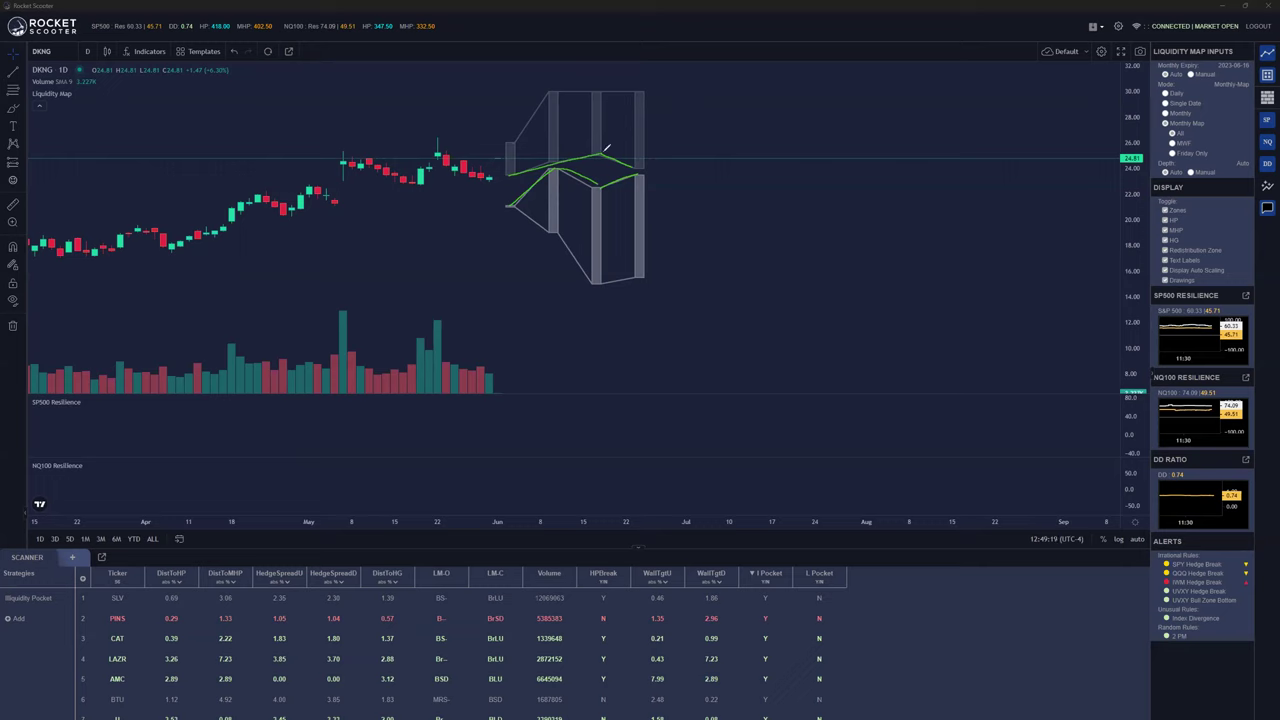
pyautogui.moveTo(533, 96)
pyautogui.mouseDown()
pyautogui.moveTo(537, 84)
pyautogui.moveTo(532, 94)
pyautogui.moveTo(554, 92)
pyautogui.mouseUp()
pyautogui.moveTo(528, 241)
pyautogui.mouseDown()
pyautogui.moveTo(521, 259)
pyautogui.moveTo(525, 240)
pyautogui.moveTo(544, 262)
pyautogui.mouseUp()
pyautogui.moveTo(540, 250); pyautogui.dragTo(550, 247)
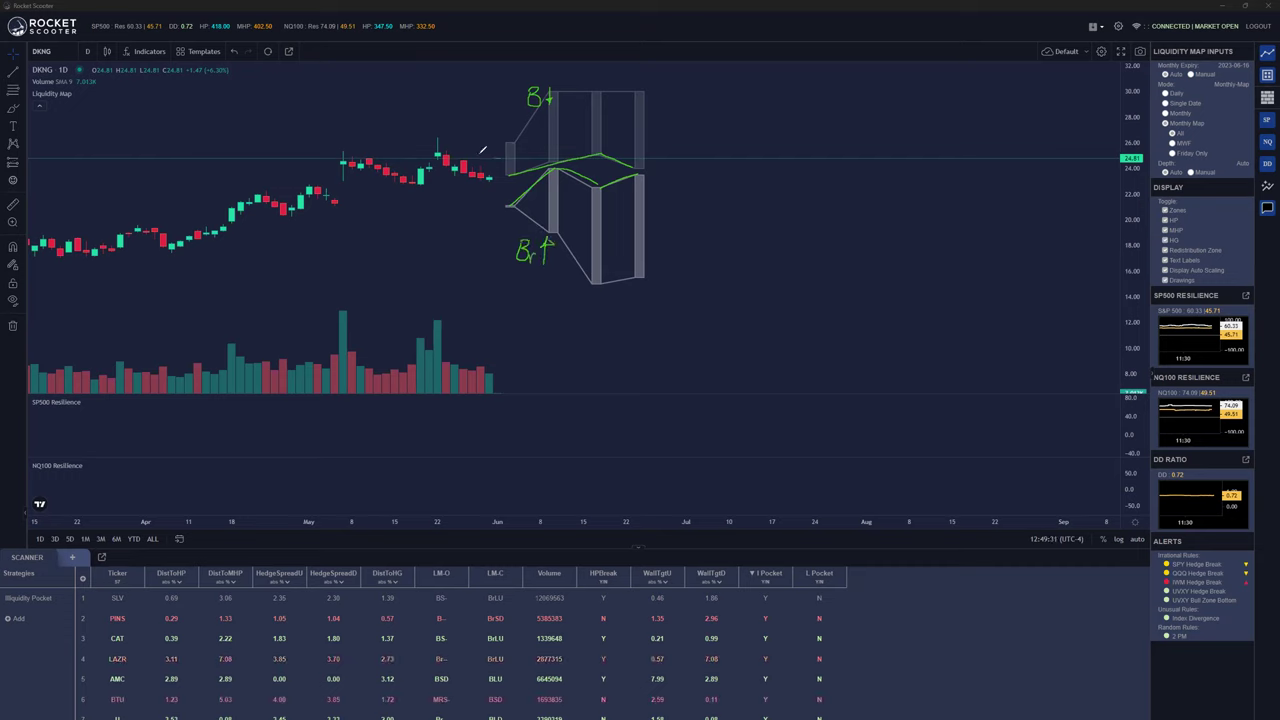
# Outline DKNG's May trading range with two horizontal strokes, draw a curve from it into the June zones, and undo these strokes
pyautogui.moveTo(337, 144); pyautogui.dragTo(462, 143)
pyautogui.moveTo(333, 185); pyautogui.dragTo(470, 184)
pyautogui.moveTo(503, 140); pyautogui.dragTo(537, 197)
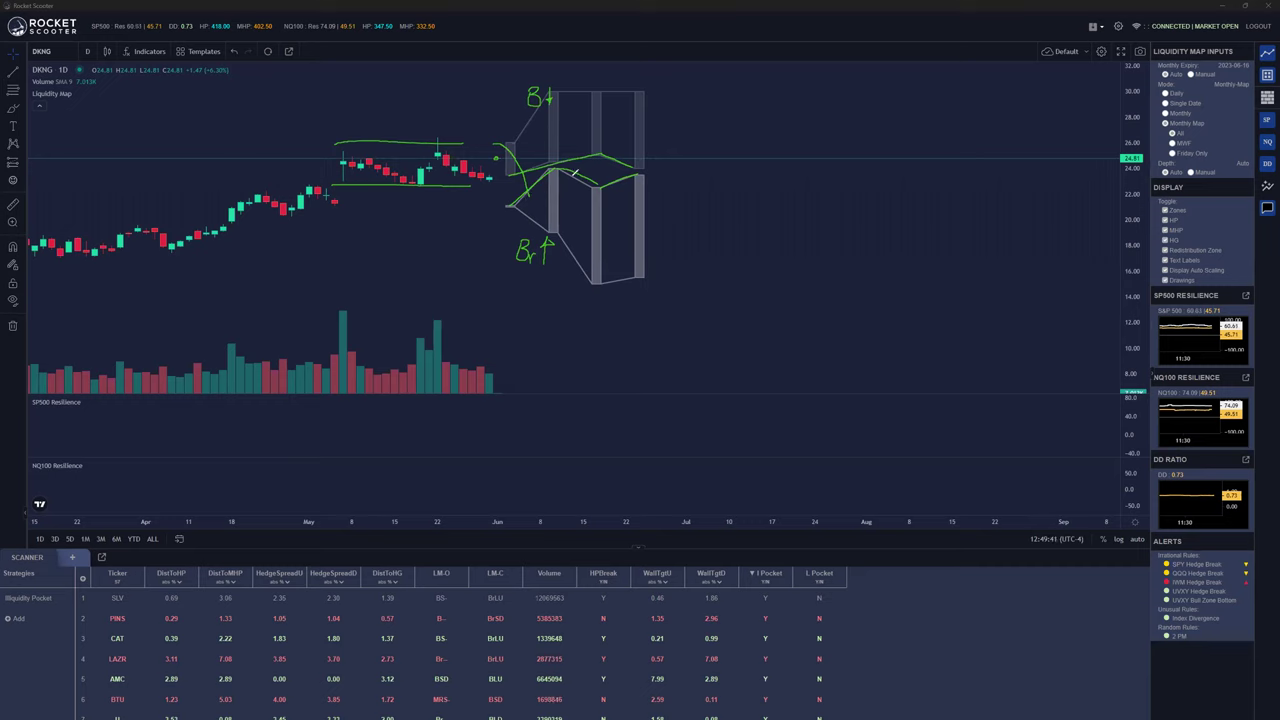
pyautogui.hotkey('ctrl', 'z')
pyautogui.hotkey('ctrl', 'z')
pyautogui.hotkey('ctrl', 'z')
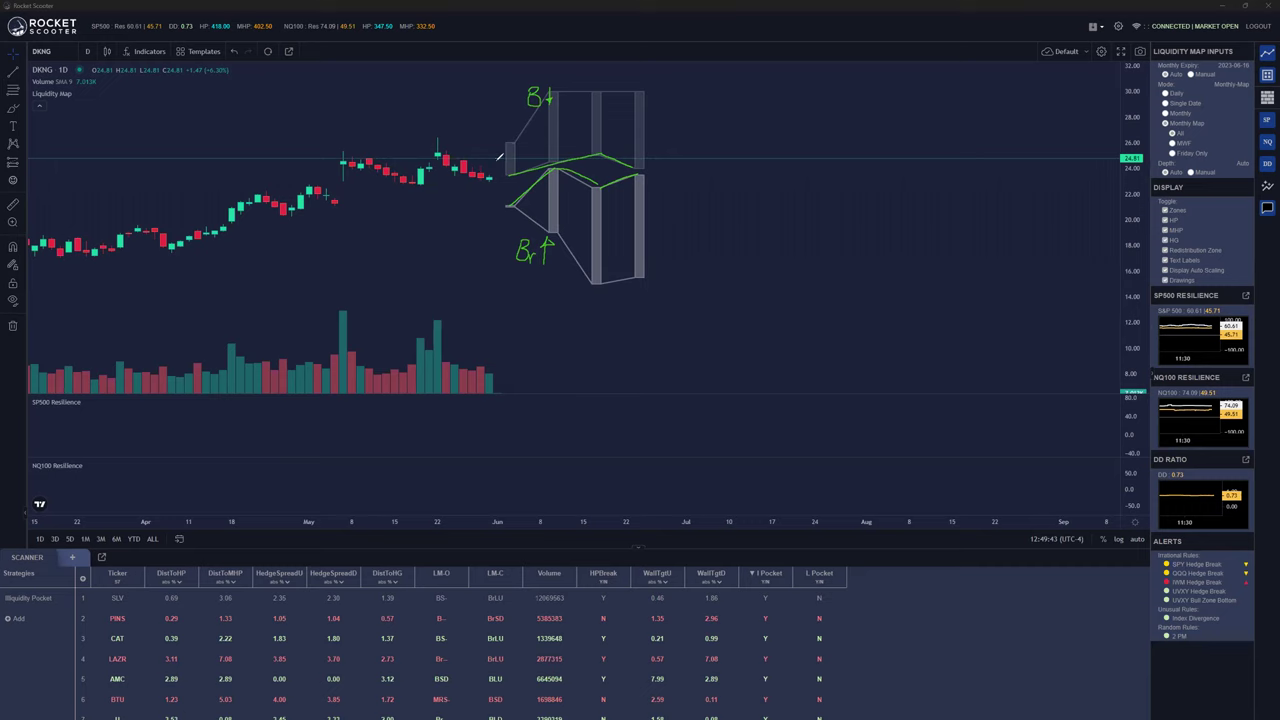
# Add a short stroke at DKNG's current price and undo all remaining freehand markings
pyautogui.moveTo(497, 157); pyautogui.dragTo(502, 153)
pyautogui.hotkey('ctrl', 'z')
pyautogui.hotkey('ctrl', 'z')
pyautogui.hotkey('ctrl', 'z')
pyautogui.hotkey('ctrl', 'z')
pyautogui.hotkey('ctrl', 'z')
pyautogui.hotkey('ctrl', 'z')
pyautogui.hotkey('ctrl', 'z')
pyautogui.hotkey('ctrl', 'z')
pyautogui.hotkey('ctrl', 'z')
pyautogui.hotkey('ctrl', 'z')
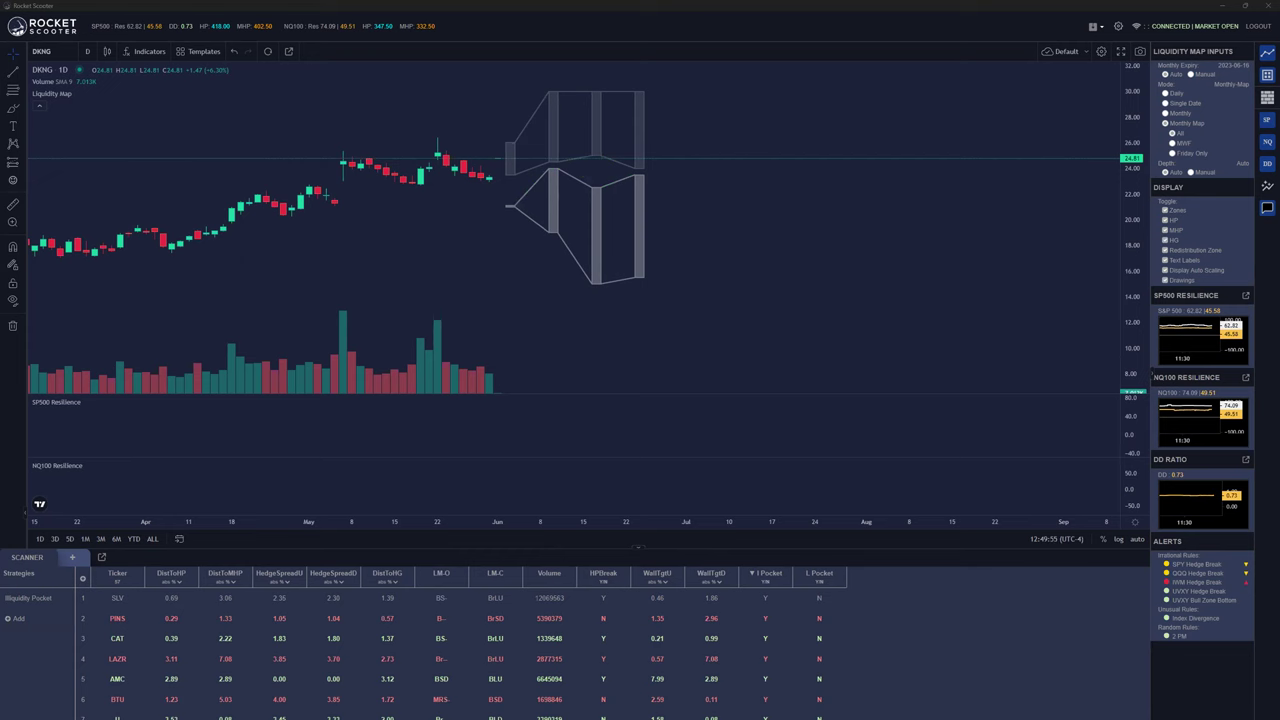
# Examine DKNG's long-term daily price history since late 2020 in relation to the projected monthly zones
pyautogui.scroll(-5, 734, 223)
pyautogui.scroll(2, 780, 163)
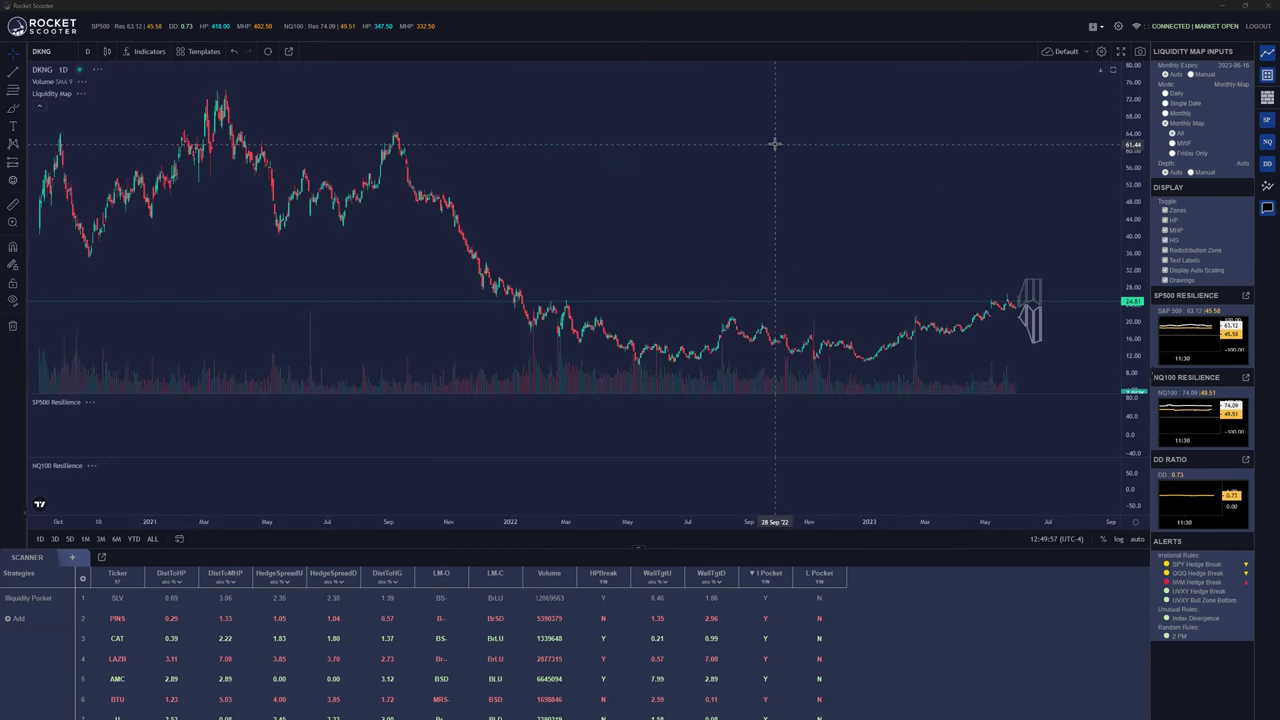
pyautogui.hscroll(5, 968, 200)
pyautogui.scroll(4, 931, 200)
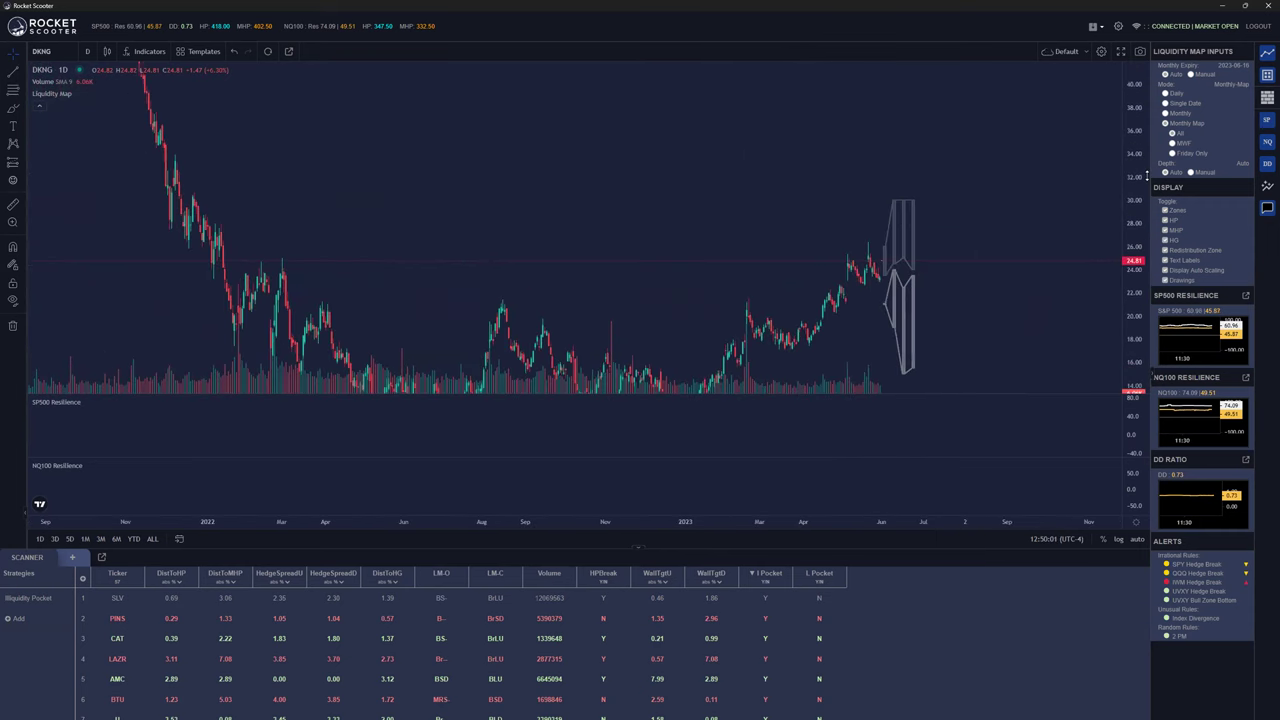
pyautogui.scroll(-3, 1147, 176)
pyautogui.moveTo(226, 174); pyautogui.dragTo(594, 199)
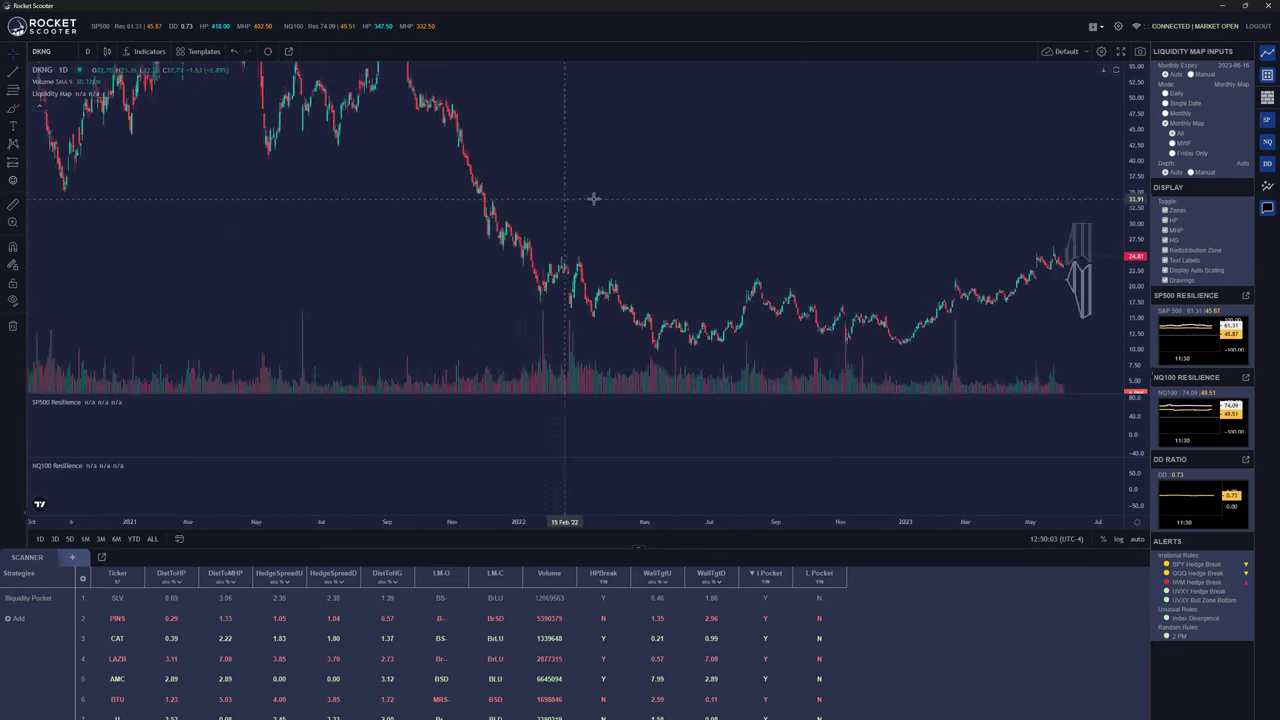
# Sketch green paths from DKNG's current price into the June zones, with falling and rising strokes around 19 June, and undo them
pyautogui.hscroll(-2, 594, 199)
pyautogui.moveTo(760, 197)
pyautogui.mouseDown()
pyautogui.moveTo(689, 240)
pyautogui.moveTo(463, 190)
pyautogui.moveTo(657, 174)
pyautogui.moveTo(508, 195)
pyautogui.moveTo(908, 200)
pyautogui.mouseUp()
pyautogui.scroll(3, 560, 208)
pyautogui.scroll(2, 1090, 300)
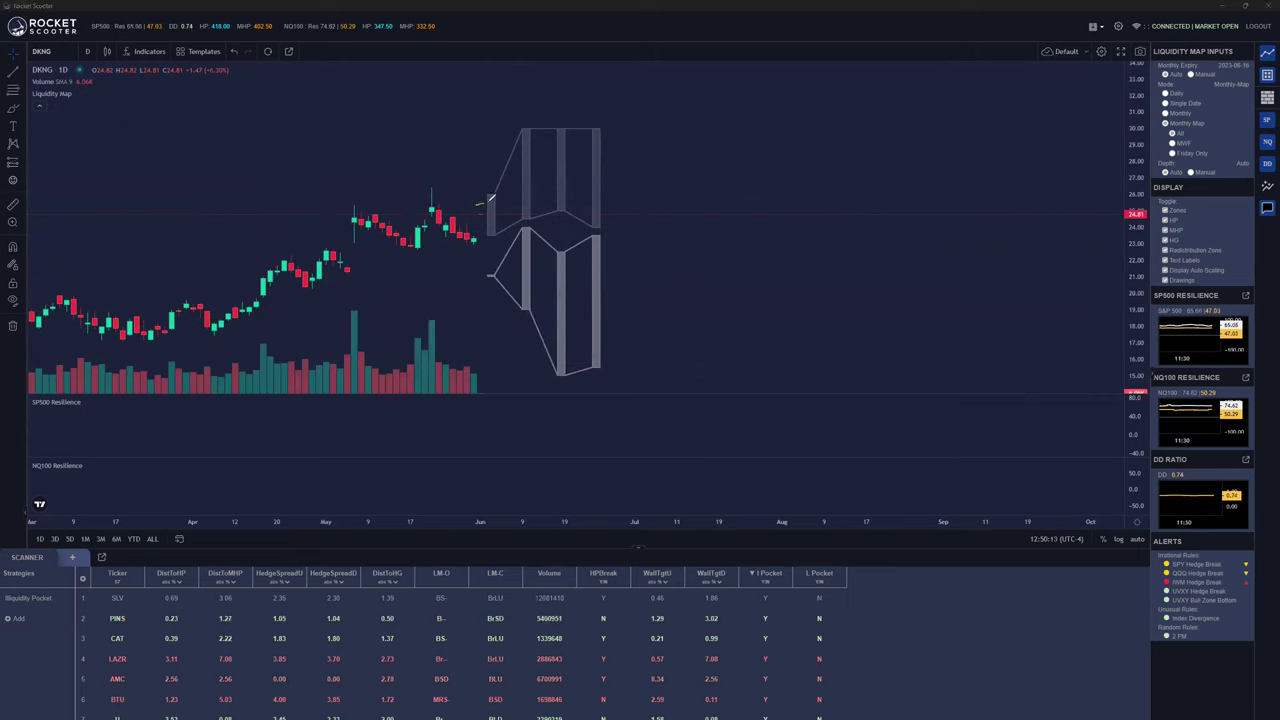
pyautogui.moveTo(478, 206)
pyautogui.mouseDown()
pyautogui.moveTo(586, 262)
pyautogui.moveTo(592, 251)
pyautogui.mouseUp()
pyautogui.moveTo(570, 200); pyautogui.dragTo(610, 161)
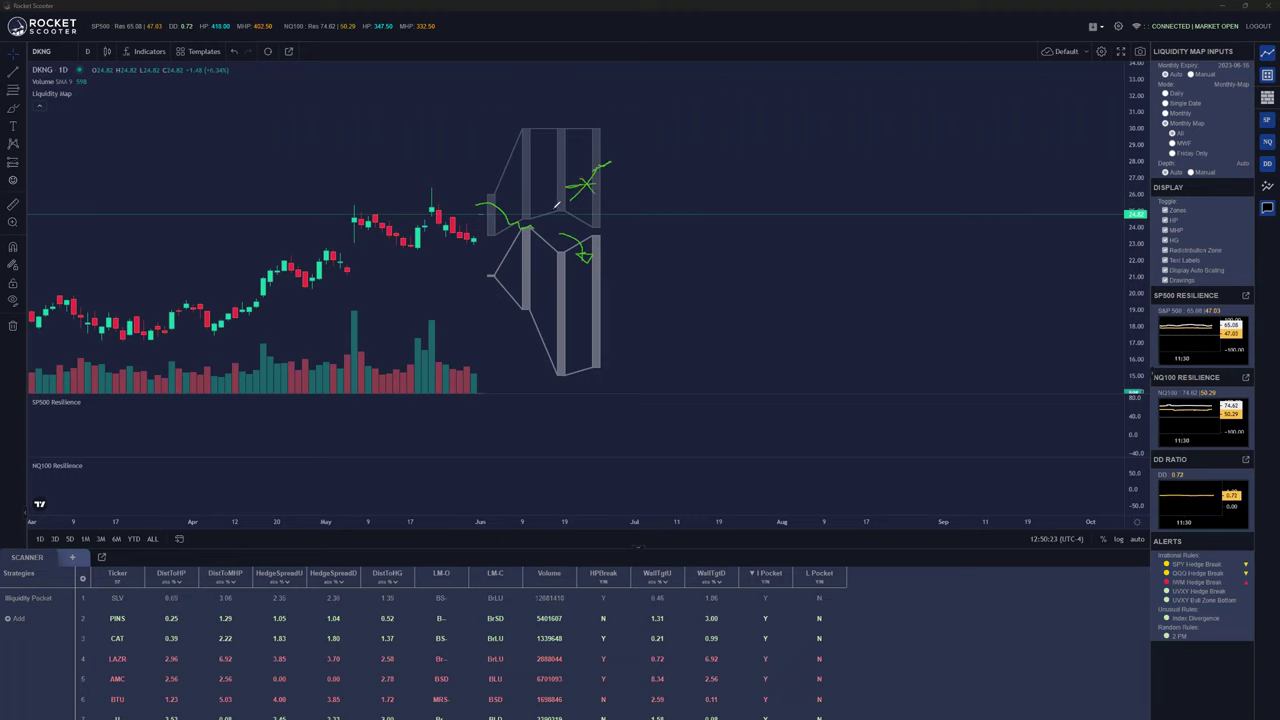
pyautogui.hotkey('ctrl', 'z')
pyautogui.hotkey('ctrl', 'z')
pyautogui.hotkey('ctrl', 'z')
pyautogui.hotkey('ctrl', 'z')
pyautogui.hotkey('ctrl', 'z')
pyautogui.hotkey('ctrl', 'z')
# Load TSLA on the daily chart in place of DKNG
pyautogui.click(45, 51)
pyautogui.write('TSLA')
pyautogui.press('Return')
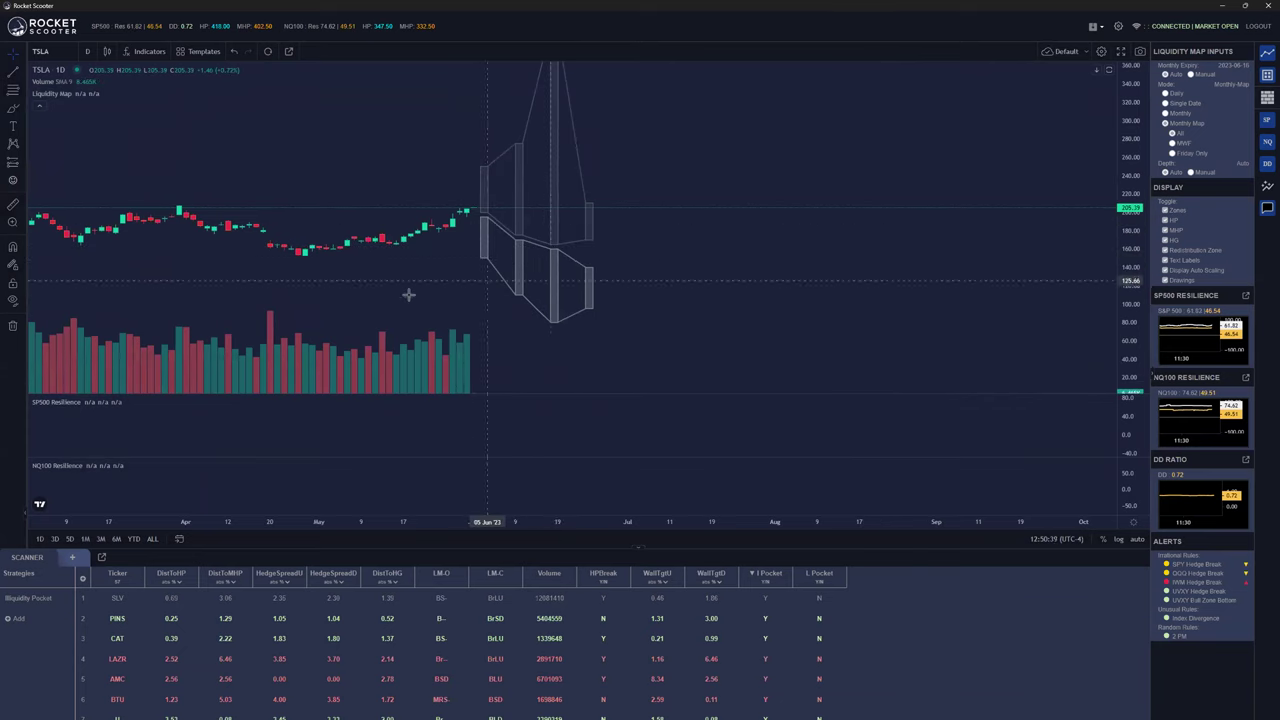
# Trace the inner edges of TSLA's projected zones in green, add a rising stroke from the current price, and undo these strokes
pyautogui.scroll(-8, 408, 294)
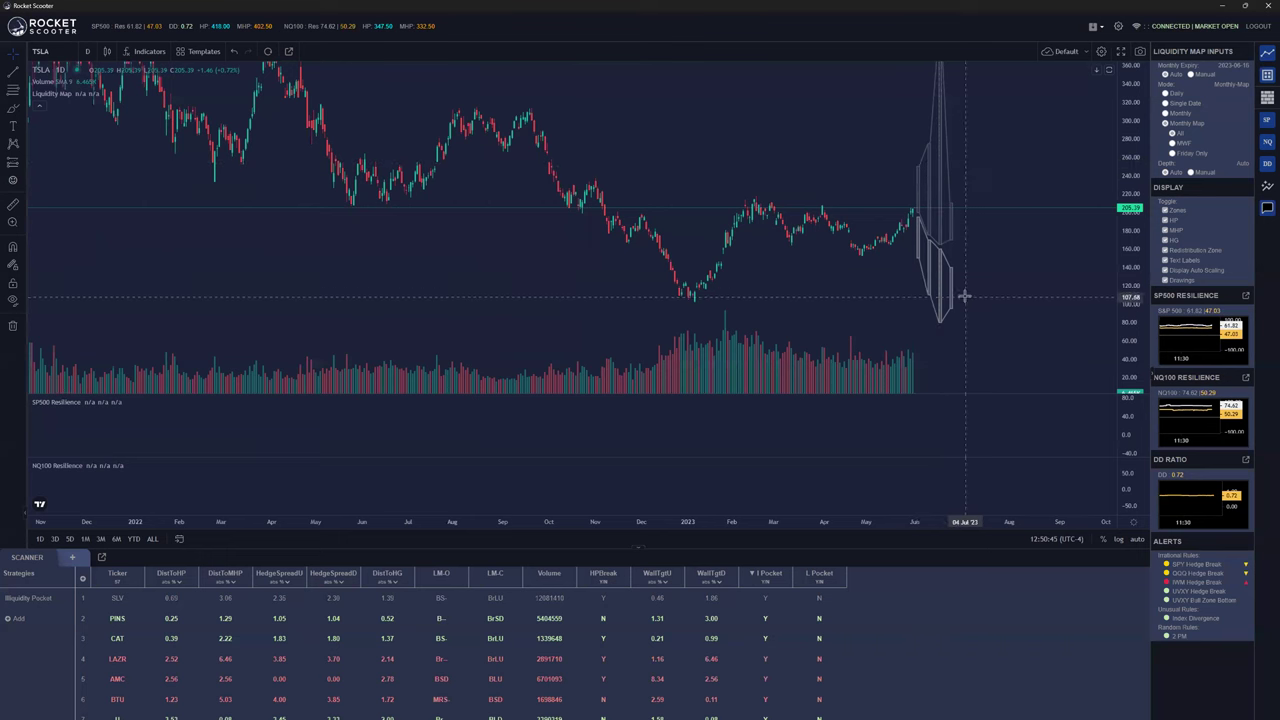
pyautogui.scroll(3, 885, 273)
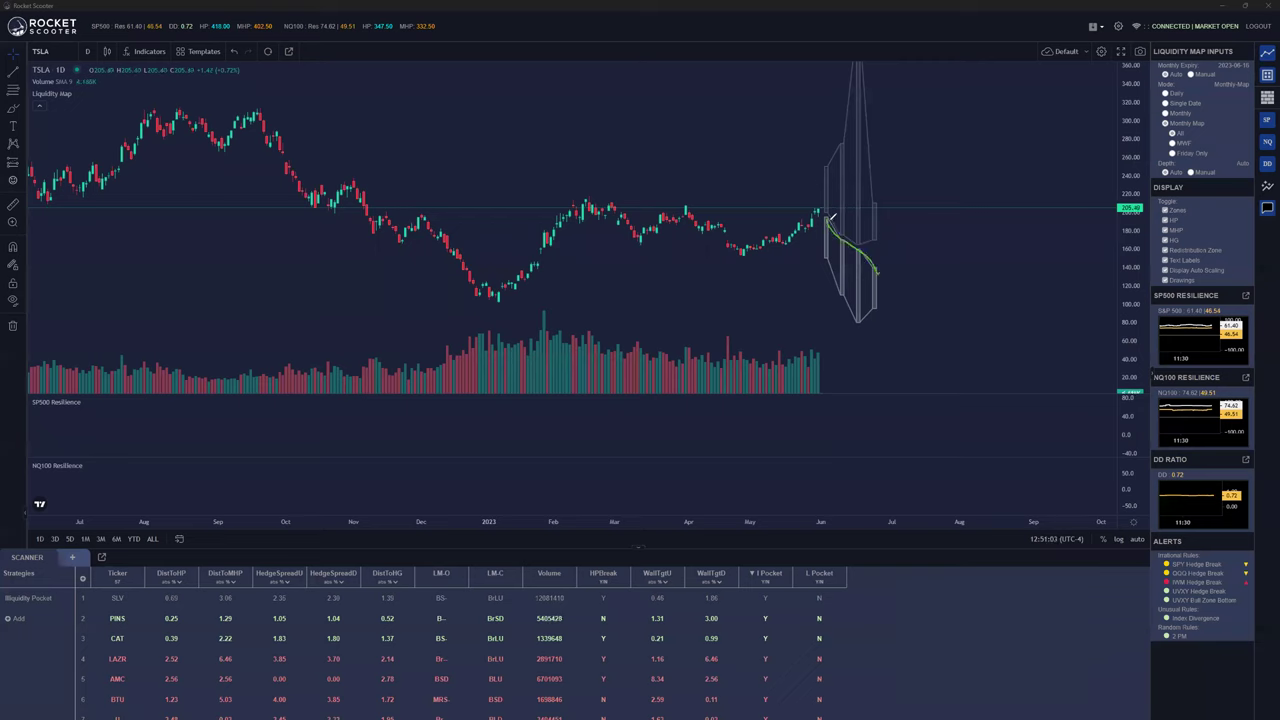
pyautogui.moveTo(840, 218)
pyautogui.mouseDown()
pyautogui.moveTo(870, 236)
pyautogui.moveTo(882, 214)
pyautogui.mouseUp()
pyautogui.hotkey('ctrl', 'z')
pyautogui.hotkey('ctrl', 'z')
pyautogui.hotkey('ctrl', 'z')
pyautogui.hotkey('ctrl', 'z')
pyautogui.hotkey('ctrl', 'z')
pyautogui.moveTo(824, 206); pyautogui.dragTo(852, 170)
pyautogui.hotkey('ctrl', 'z')
# Set the liquidity map mode to Daily and load the SPY chart
pyautogui.click(1166, 93)
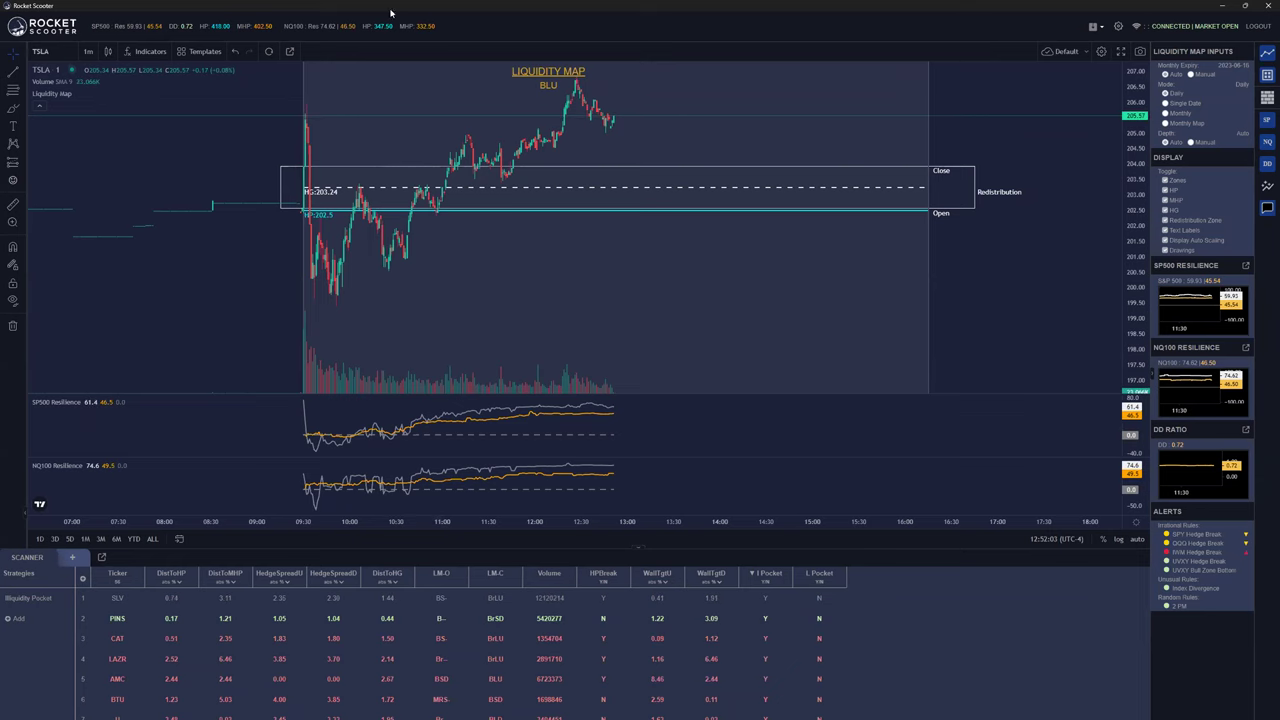
pyautogui.click(40, 51)
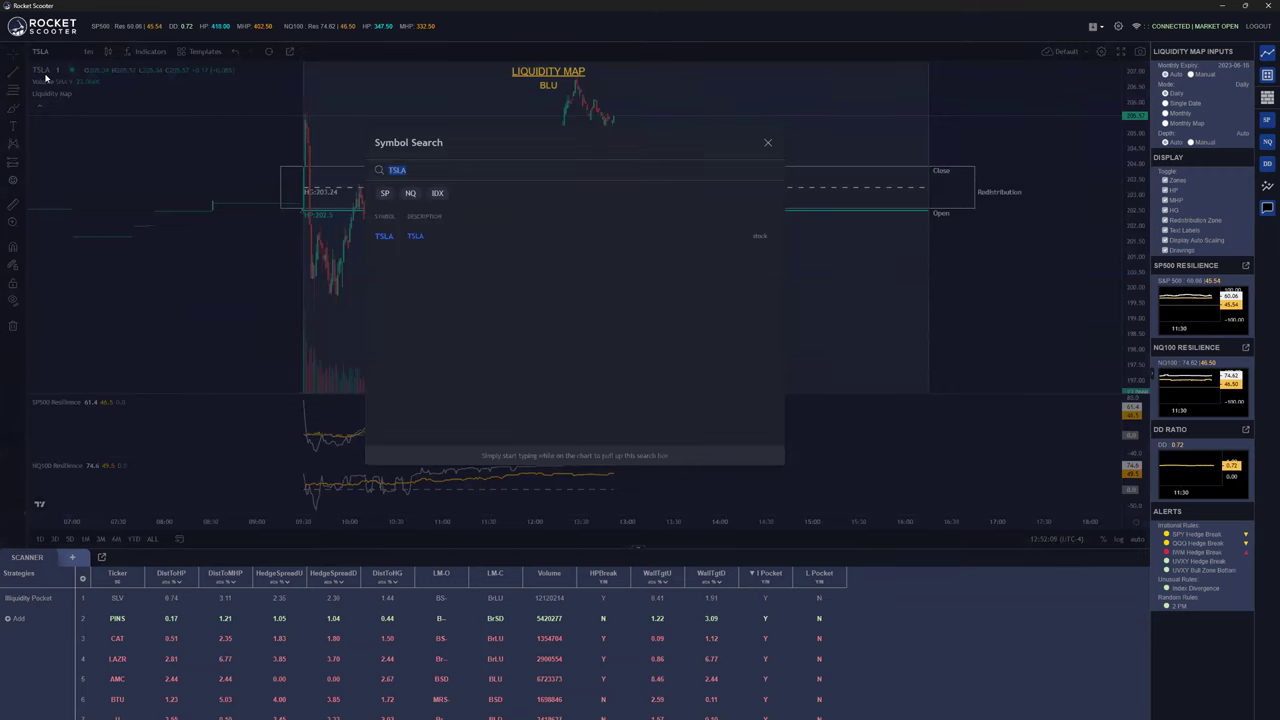
pyautogui.write('SPY')
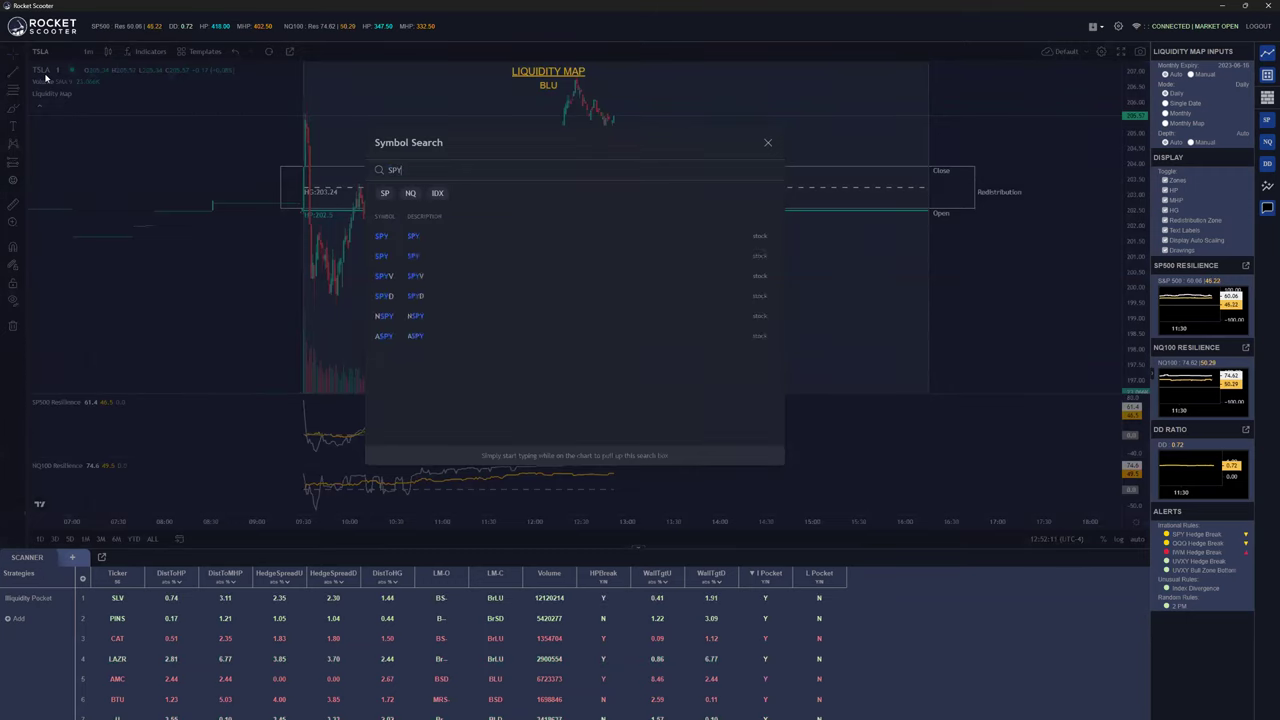
pyautogui.press('Return')
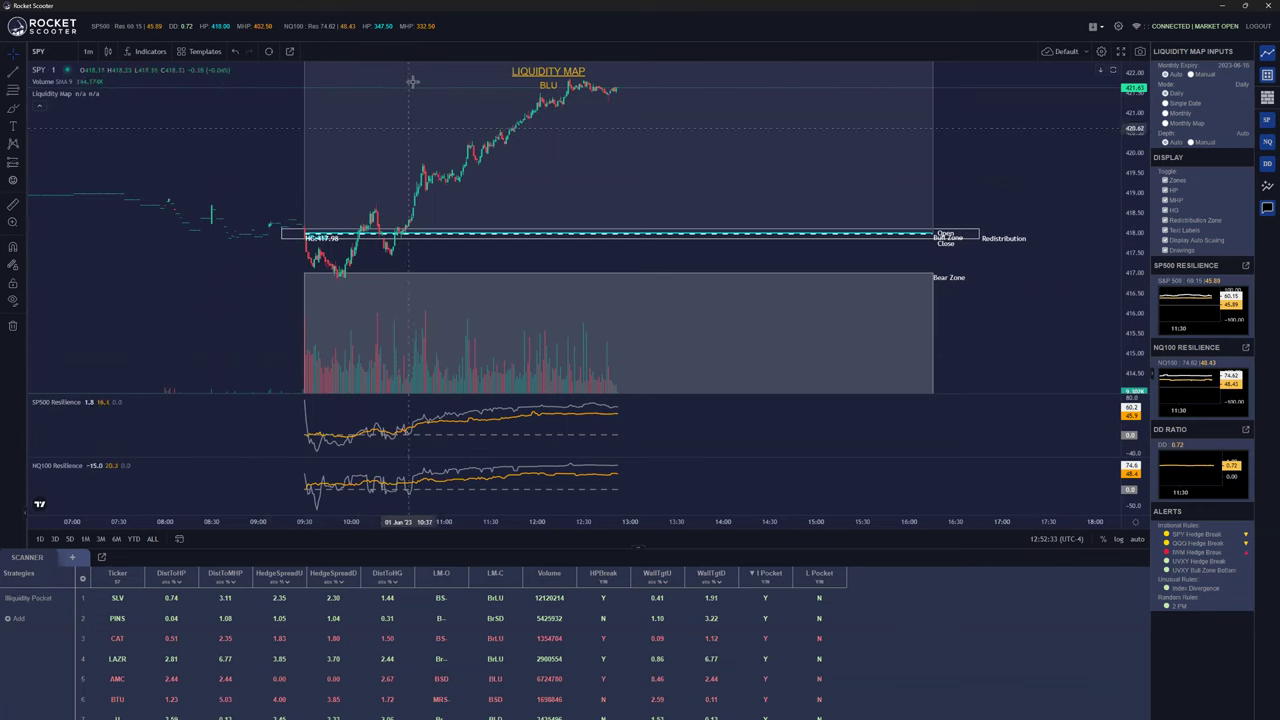
# Underline the DD ratio, the SP500 Resilience readings and the BLU liquidity map label in green on SPY's intraday chart
pyautogui.scroll(-2, 1077, 172)
pyautogui.hscroll(3, 980, 143)
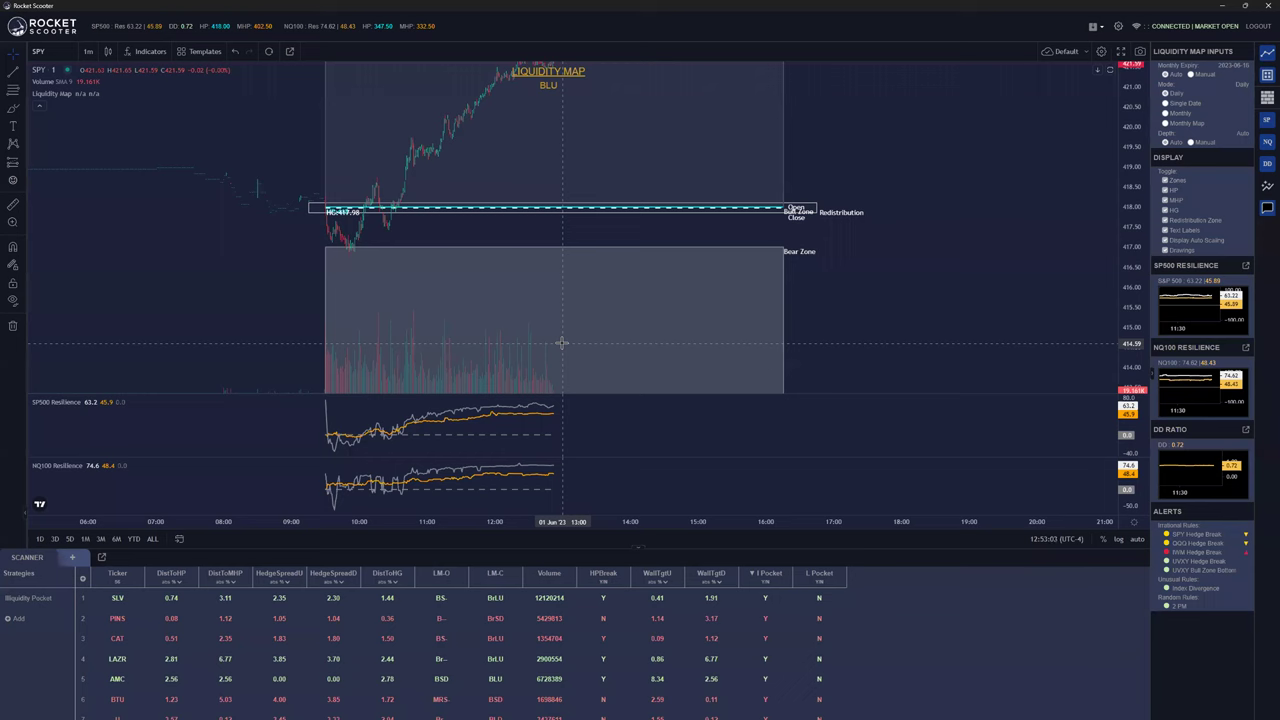
pyautogui.moveTo(1000, 126); pyautogui.dragTo(980, 198)
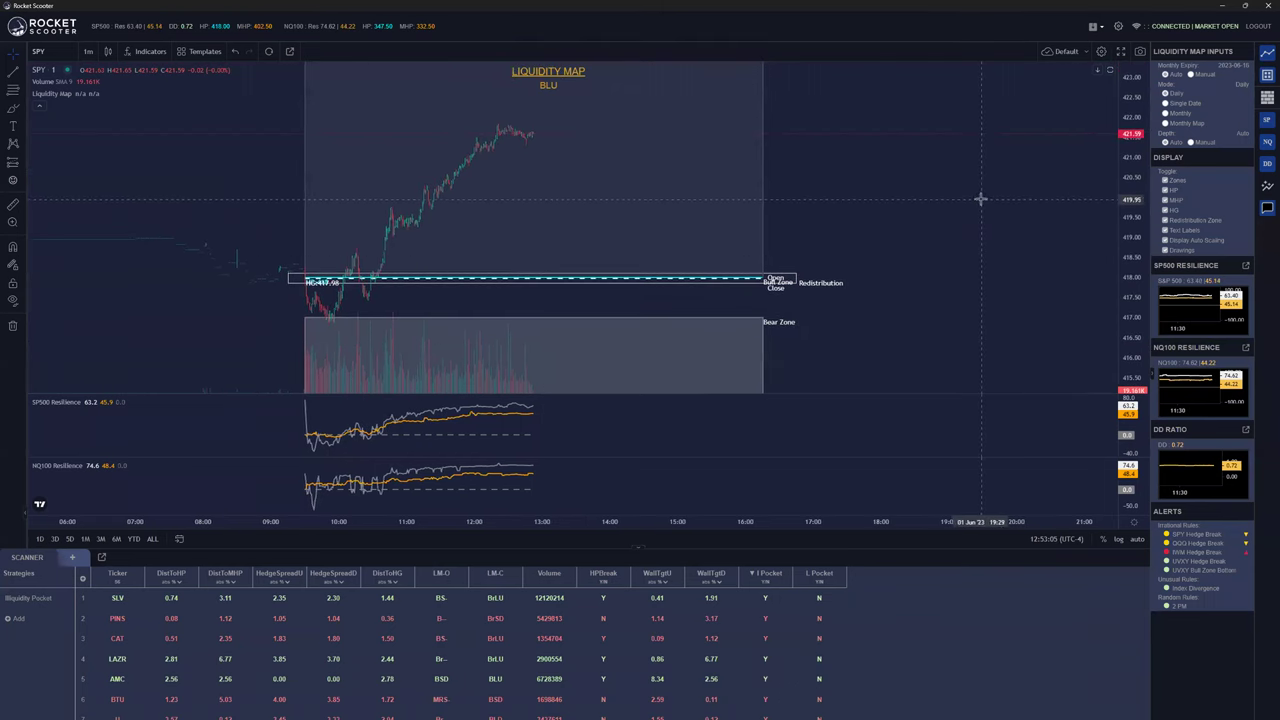
pyautogui.moveTo(880, 148); pyautogui.dragTo(910, 172)
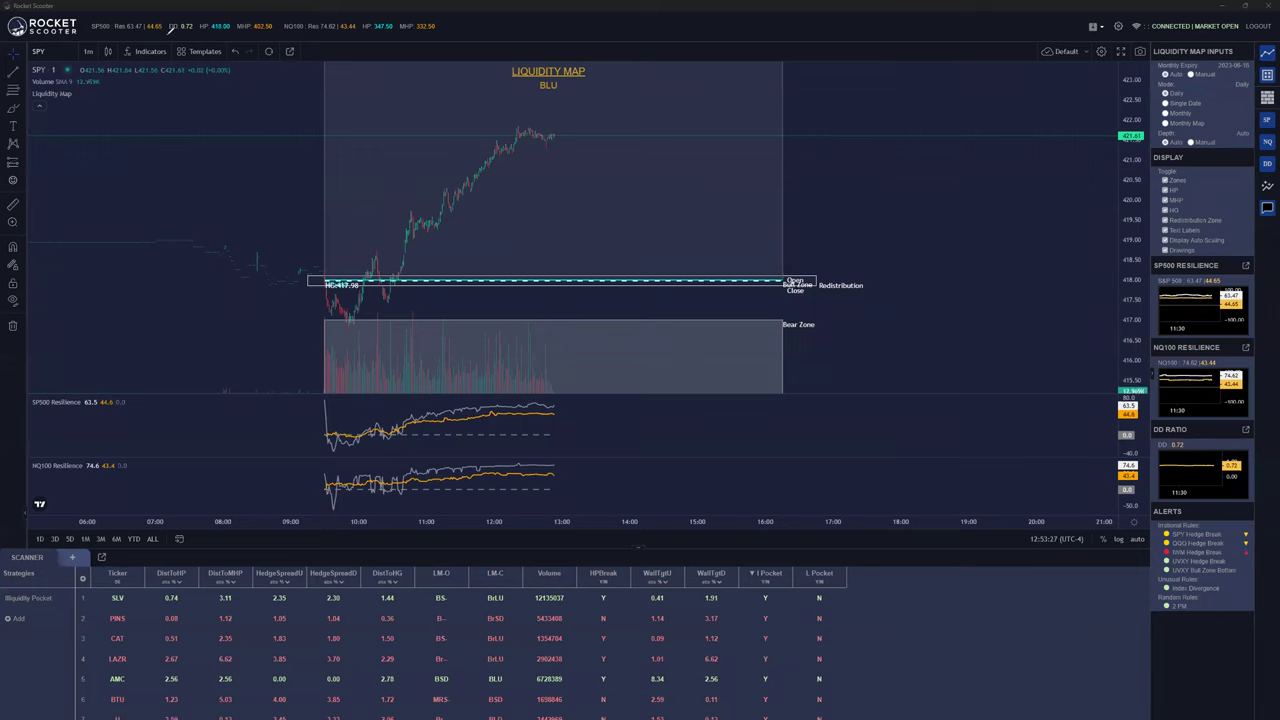
pyautogui.moveTo(79, 420); pyautogui.dragTo(122, 418)
pyautogui.moveTo(516, 104); pyautogui.dragTo(606, 97)
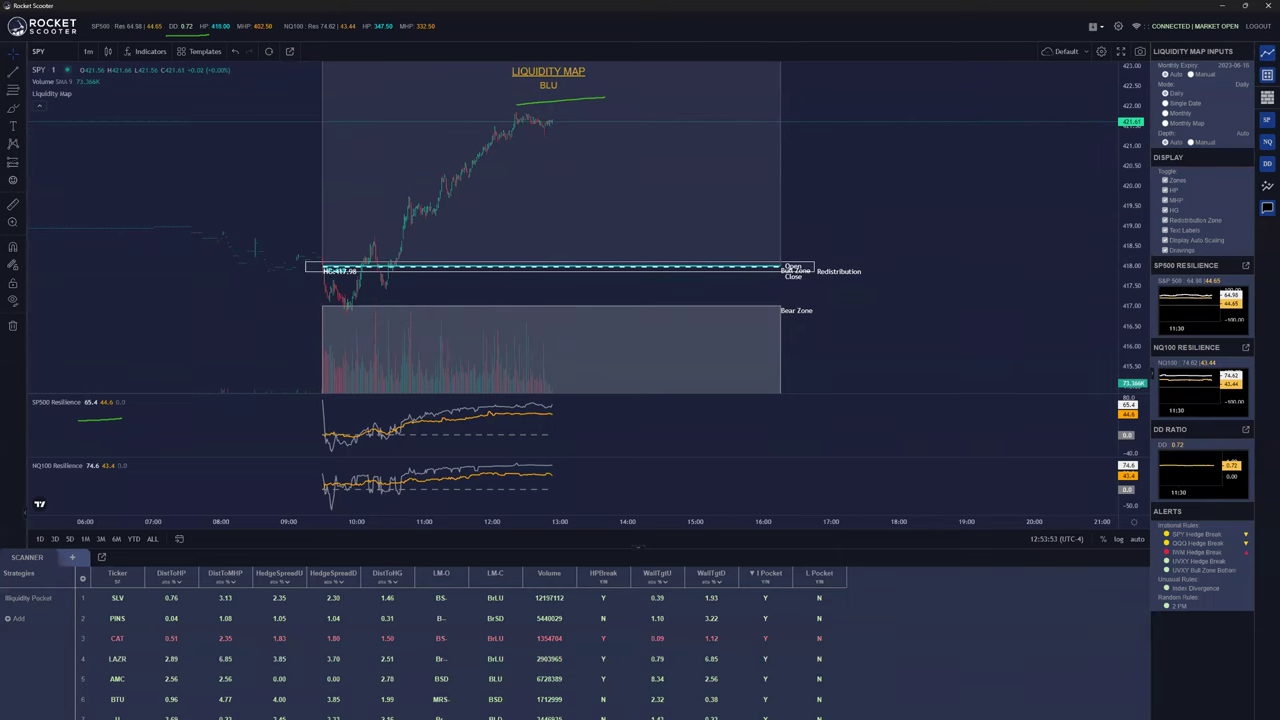
# Compare SPY's intraday price action with the BLU setup on the liquidity map reference sheet in the browser, and return to the chart
pyautogui.hotkey('alt', 'Tab')
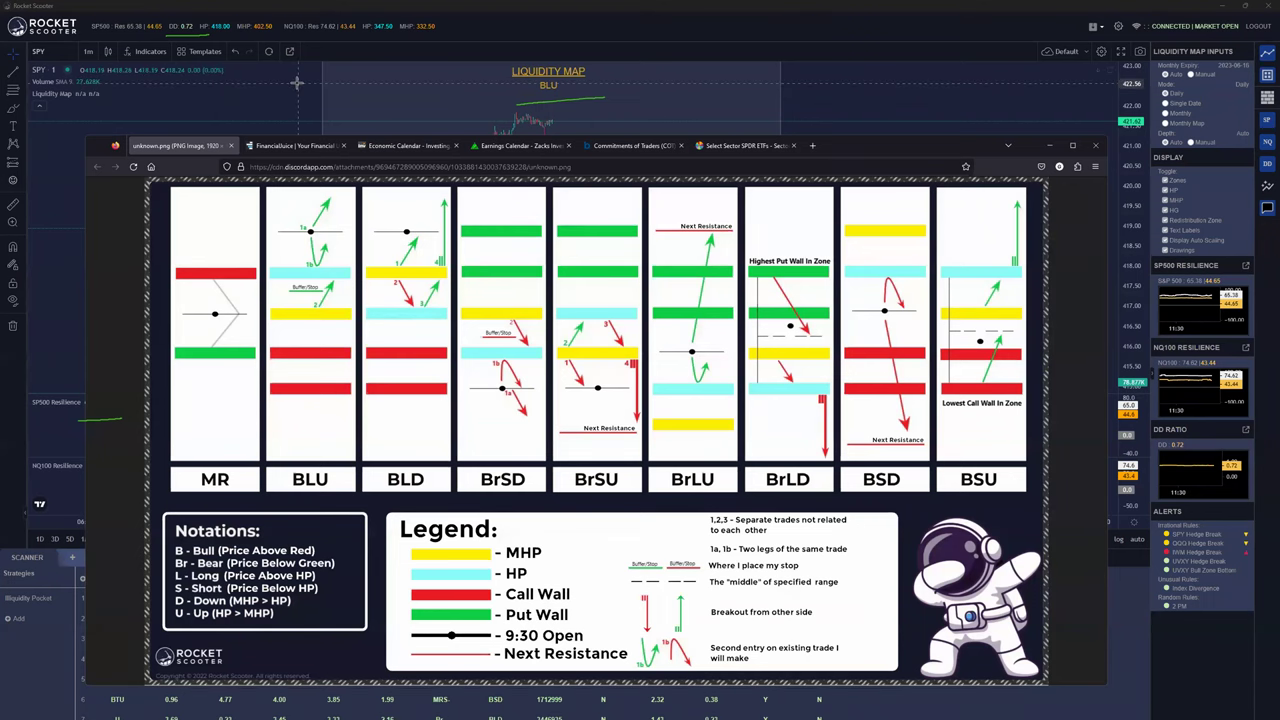
pyautogui.hotkey('alt', 'Tab')
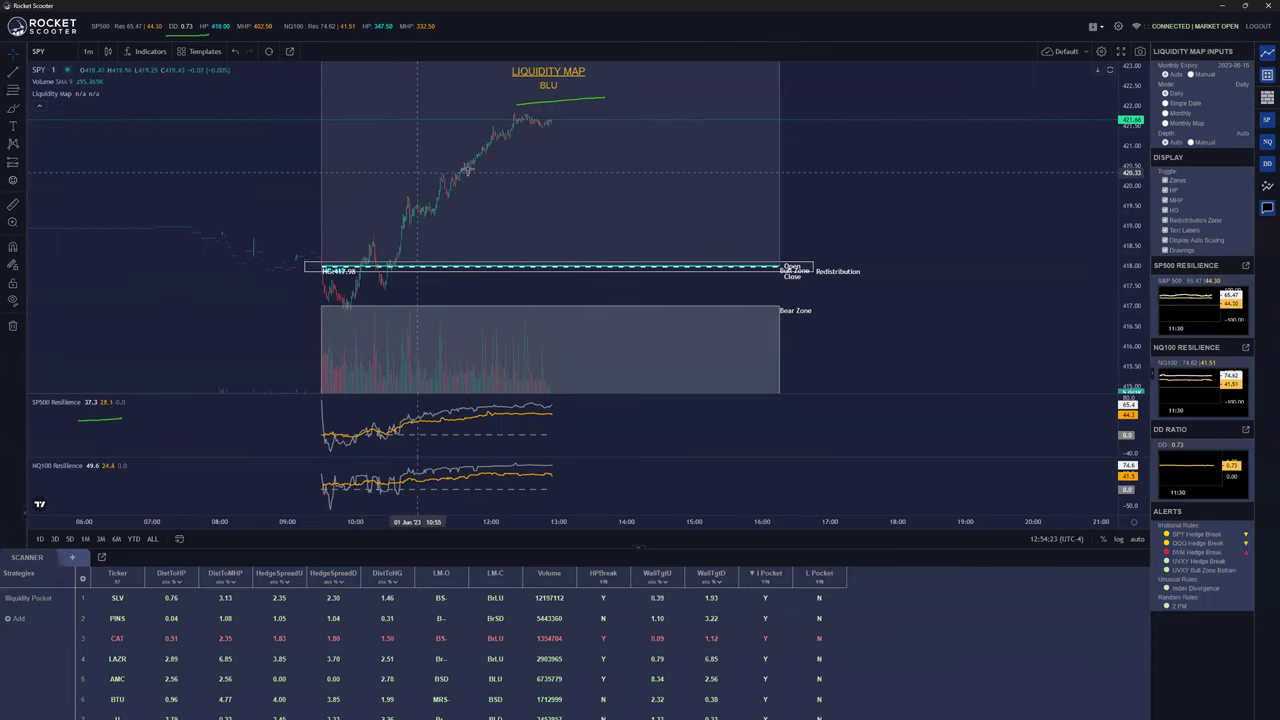
pyautogui.hotkey('alt', 'Tab')
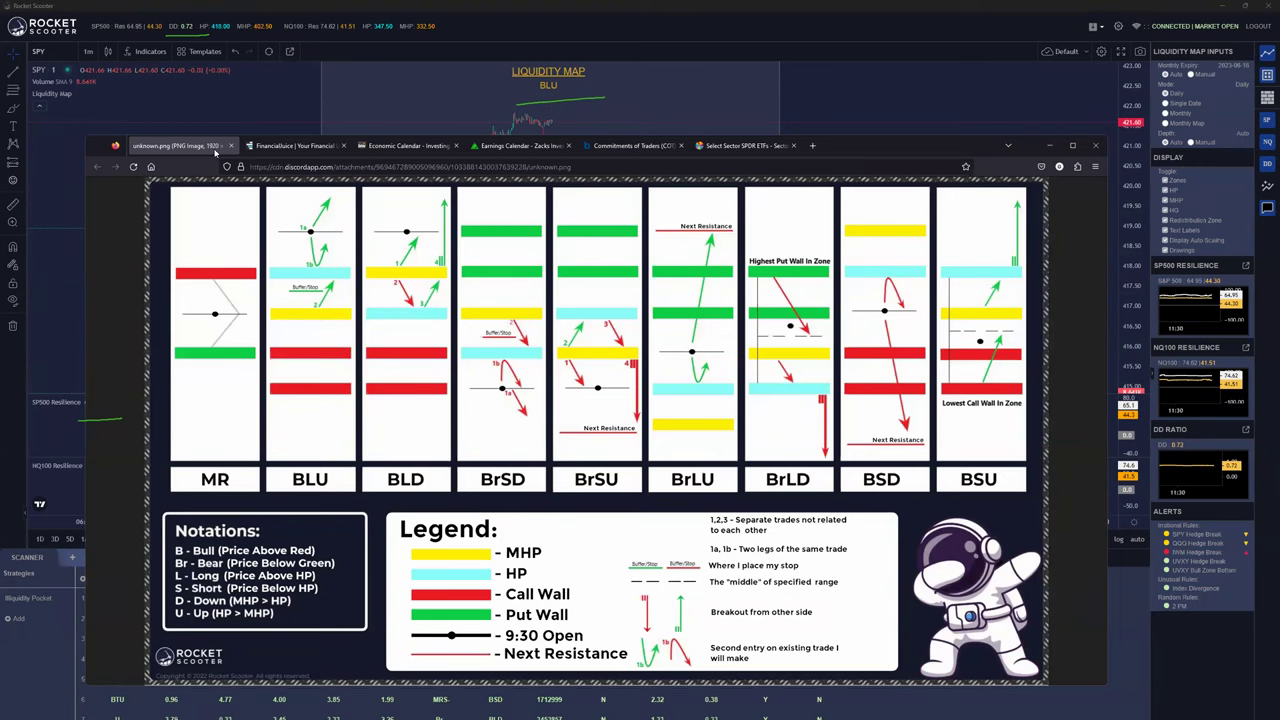
pyautogui.click(255, 105)
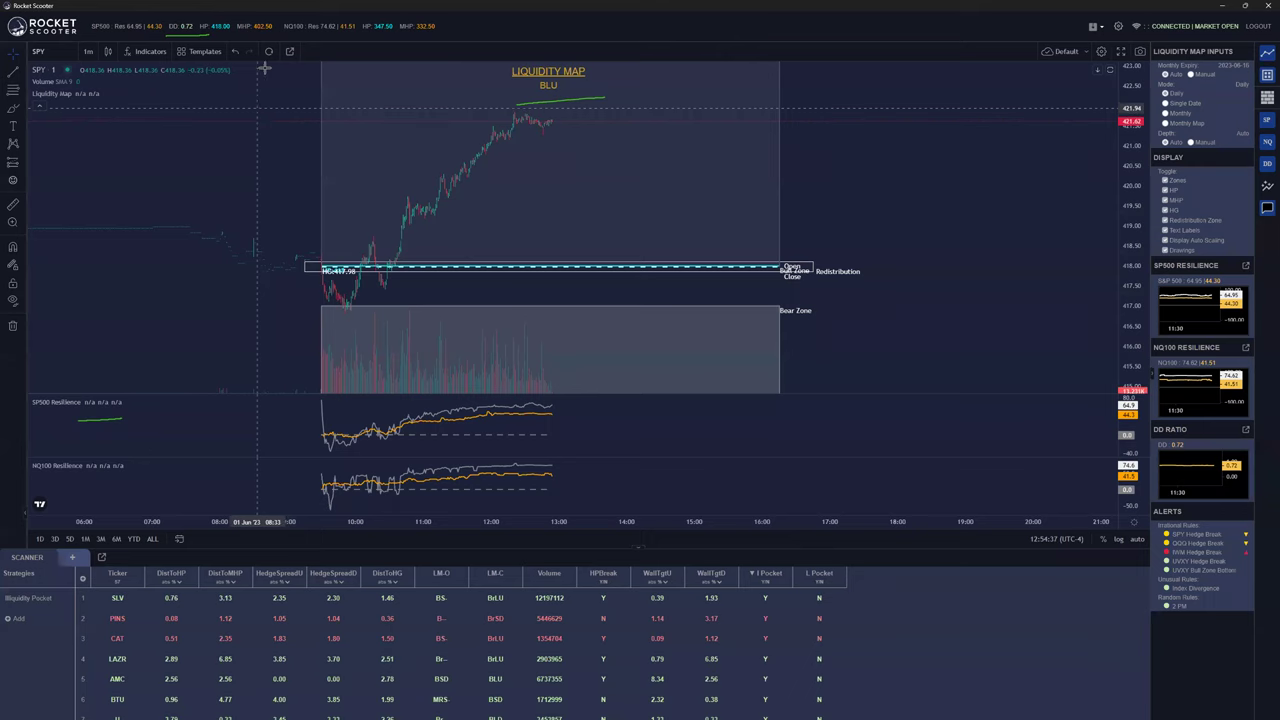
pyautogui.moveTo(258, 107); pyautogui.dragTo(300, 194)
pyautogui.scroll(1, 346, 207)
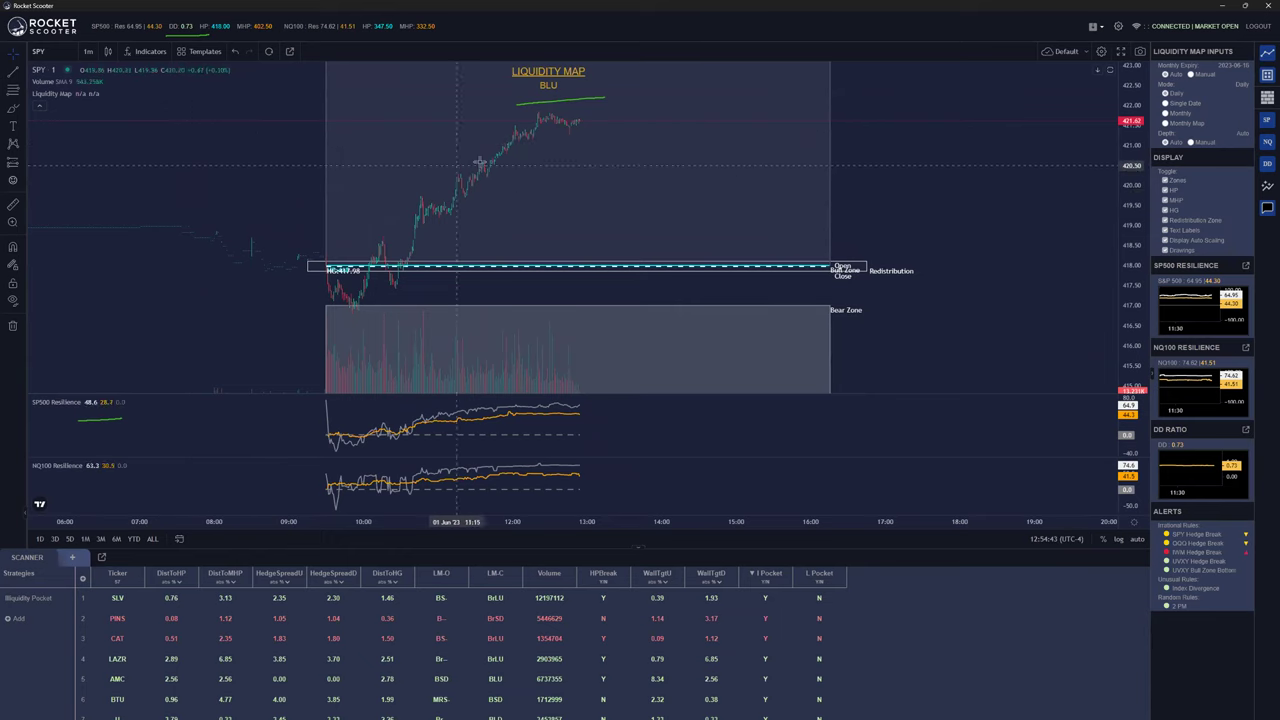
pyautogui.moveTo(457, 185); pyautogui.dragTo(560, 183)
pyautogui.moveTo(1022, 185); pyautogui.dragTo(966, 186)
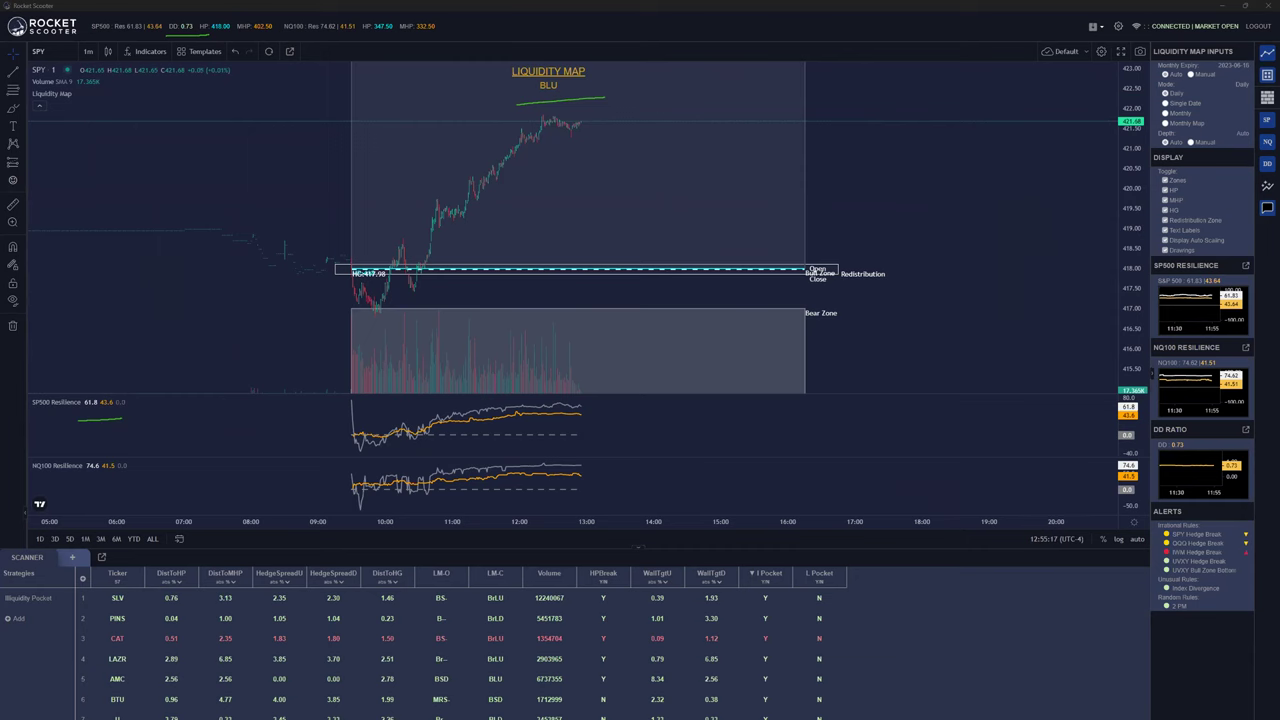
pyautogui.hotkey('alt', 'Tab')
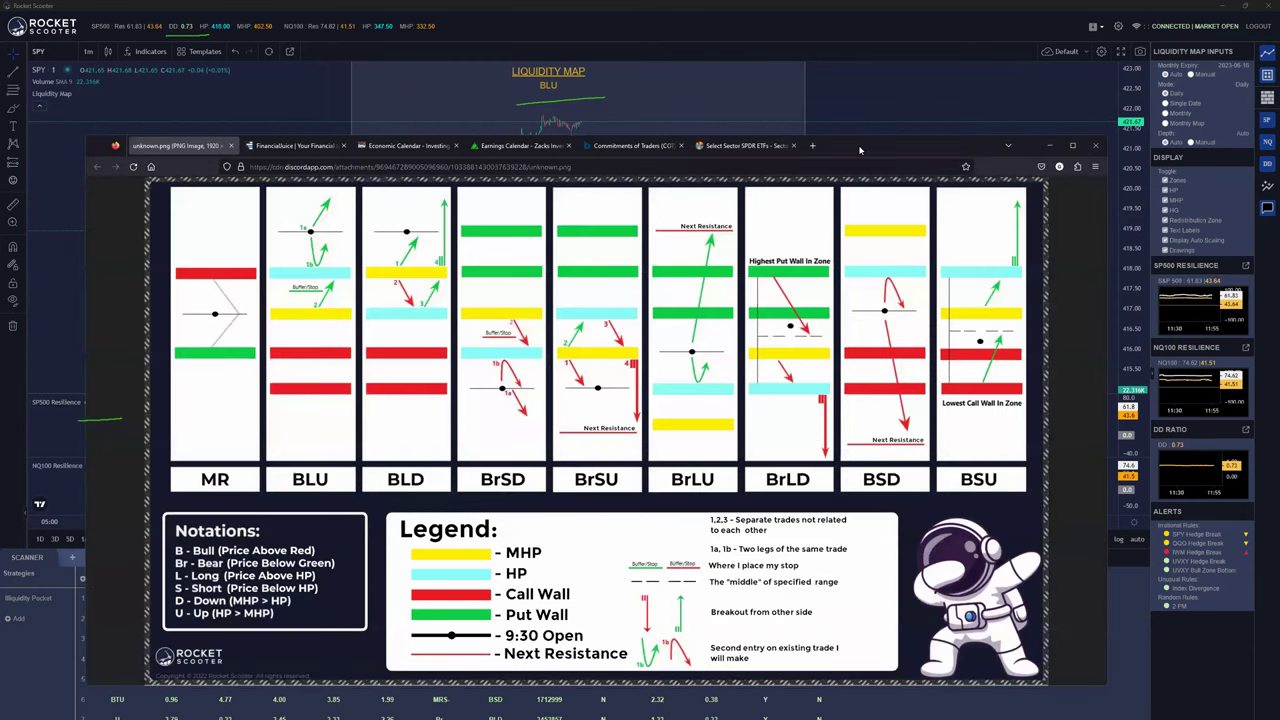
pyautogui.moveTo(860, 150); pyautogui.dragTo(1279, 122)
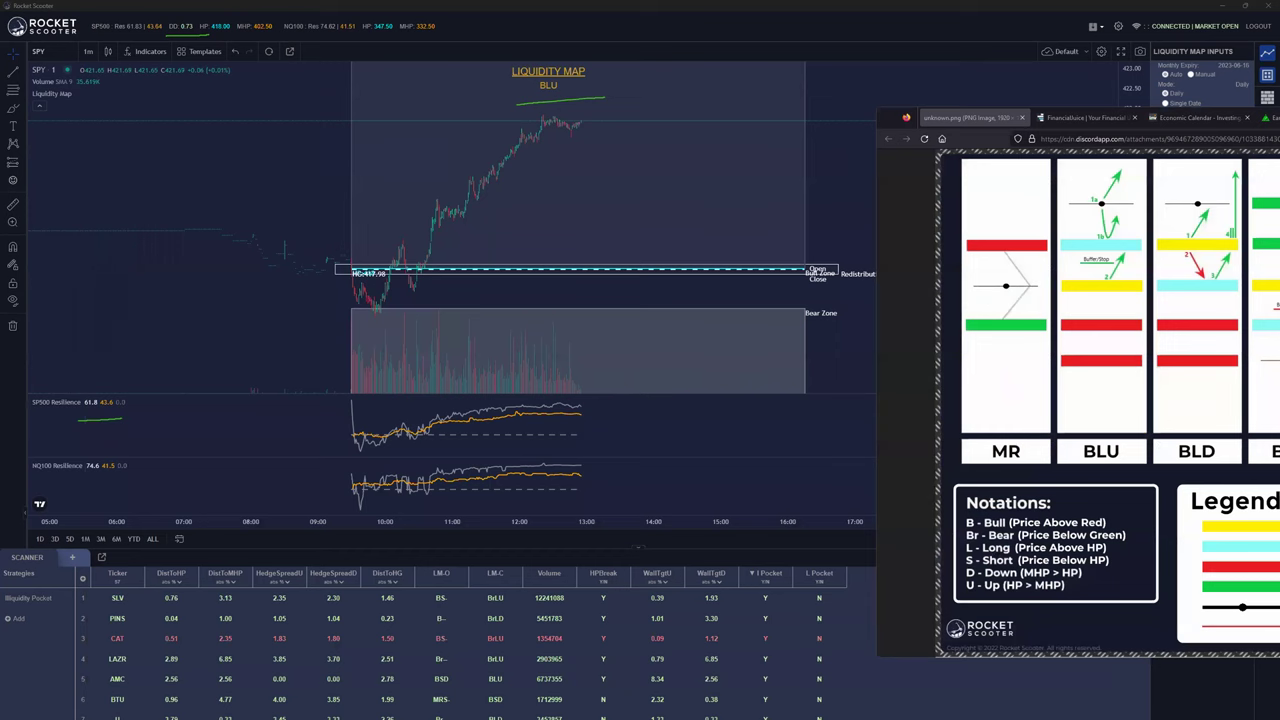
pyautogui.click(831, 172)
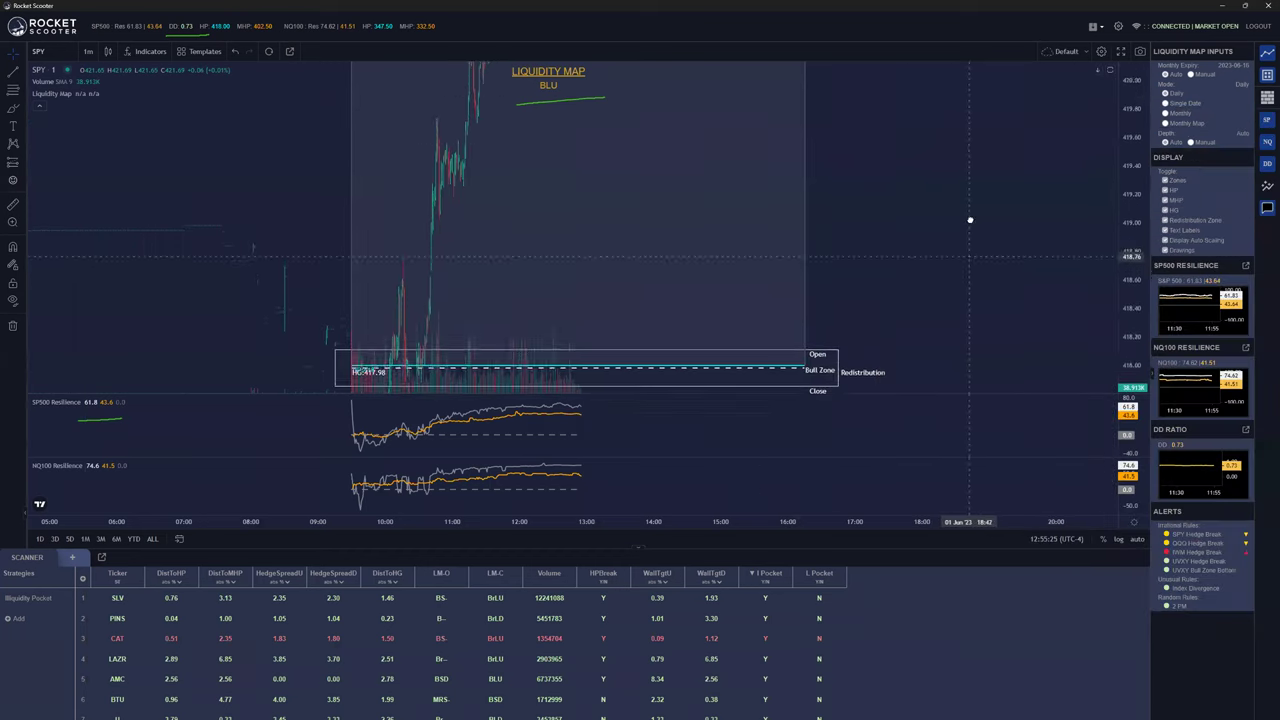
# Set SPY's liquidity map mode to Monthly Map and sketch two green paths, one through the bull zones' lower edges and one rising above 427.89
pyautogui.click(1165, 123)
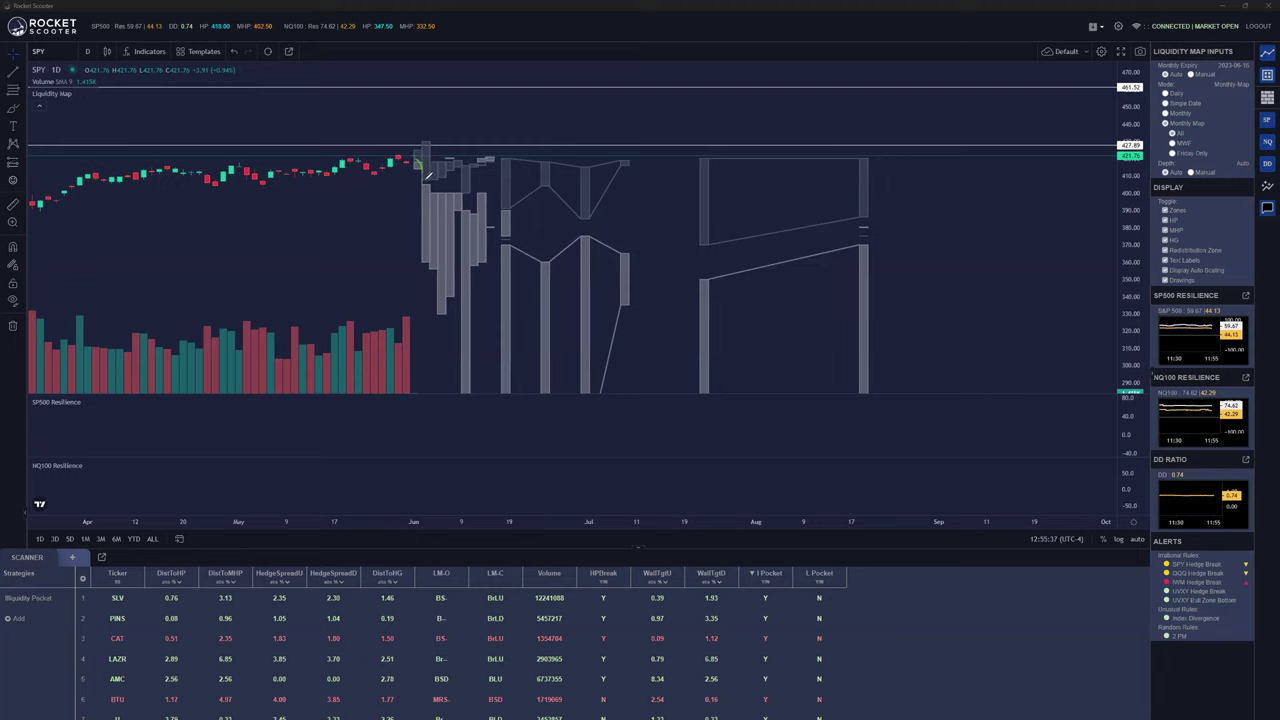
pyautogui.moveTo(451, 168)
pyautogui.mouseDown()
pyautogui.moveTo(466, 190)
pyautogui.moveTo(482, 160)
pyautogui.moveTo(507, 210)
pyautogui.moveTo(550, 184)
pyautogui.moveTo(592, 220)
pyautogui.moveTo(634, 163)
pyautogui.mouseUp()
pyautogui.moveTo(669, 193); pyautogui.dragTo(735, 242)
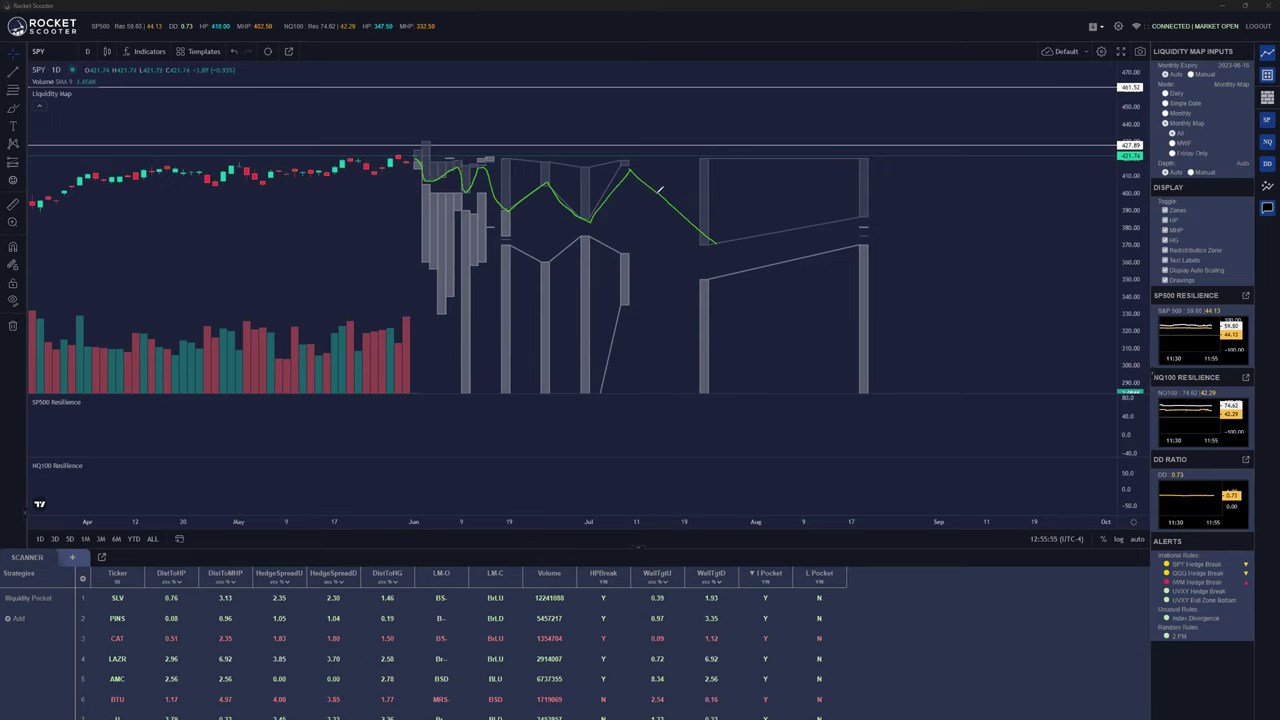
pyautogui.moveTo(418, 153)
pyautogui.mouseDown()
pyautogui.moveTo(490, 124)
pyautogui.moveTo(515, 134)
pyautogui.moveTo(566, 98)
pyautogui.moveTo(589, 121)
pyautogui.mouseUp()
# View the Select Sector SPDR tracker and the Commitments of Traders page in the browser, and return to the SPY chart
pyautogui.hotkey('alt', 'Tab')
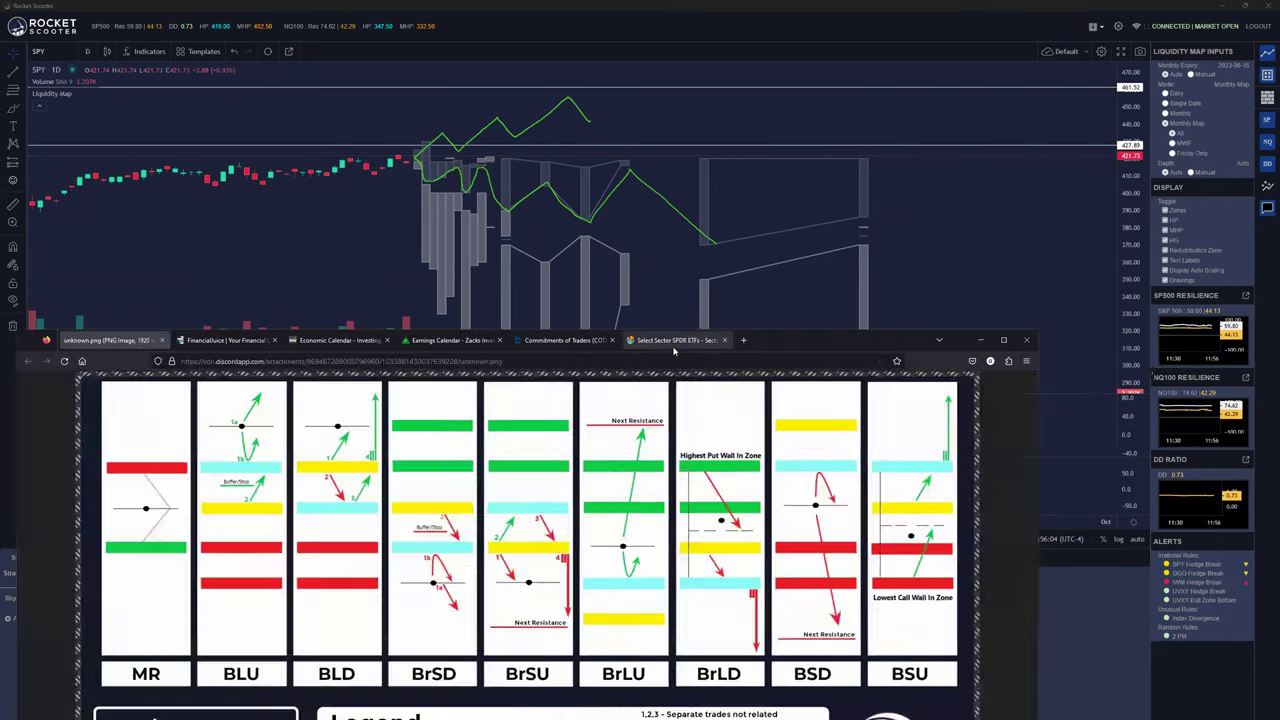
pyautogui.click(674, 340)
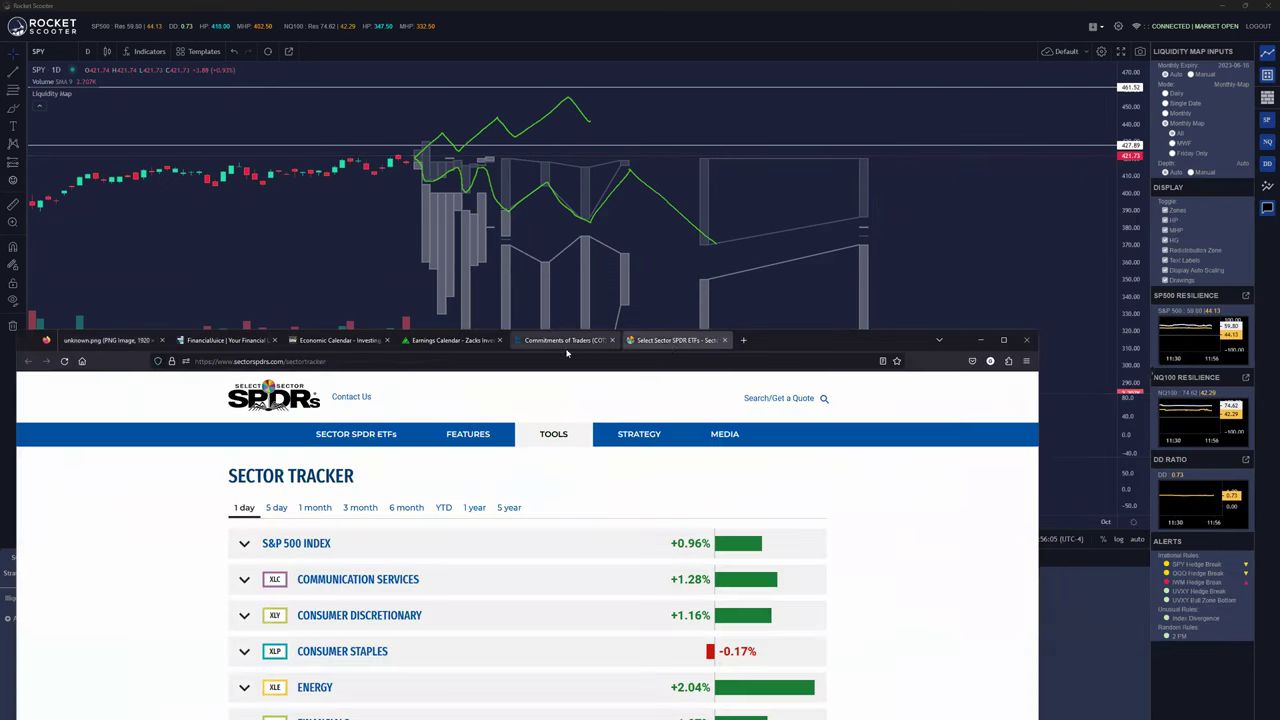
pyautogui.click(564, 340)
pyautogui.moveTo(864, 348); pyautogui.dragTo(969, 116)
pyautogui.scroll(-3, 800, 400)
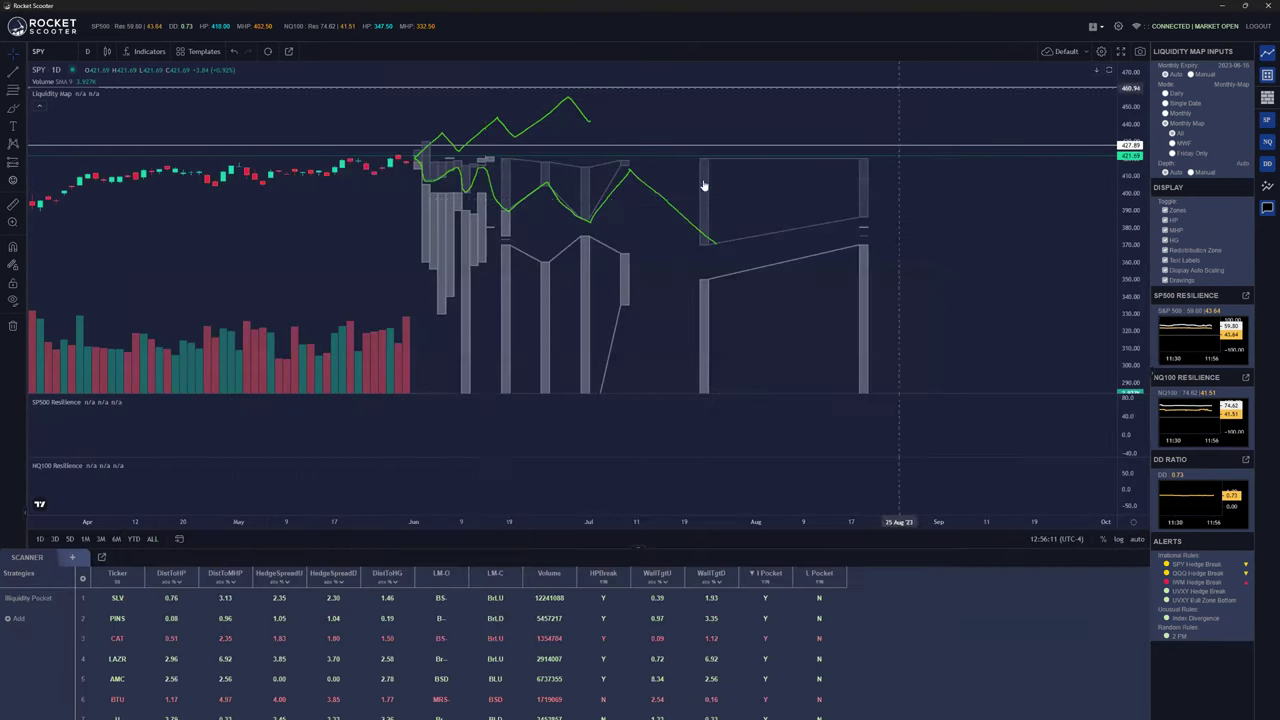
pyautogui.click(1084, 108)
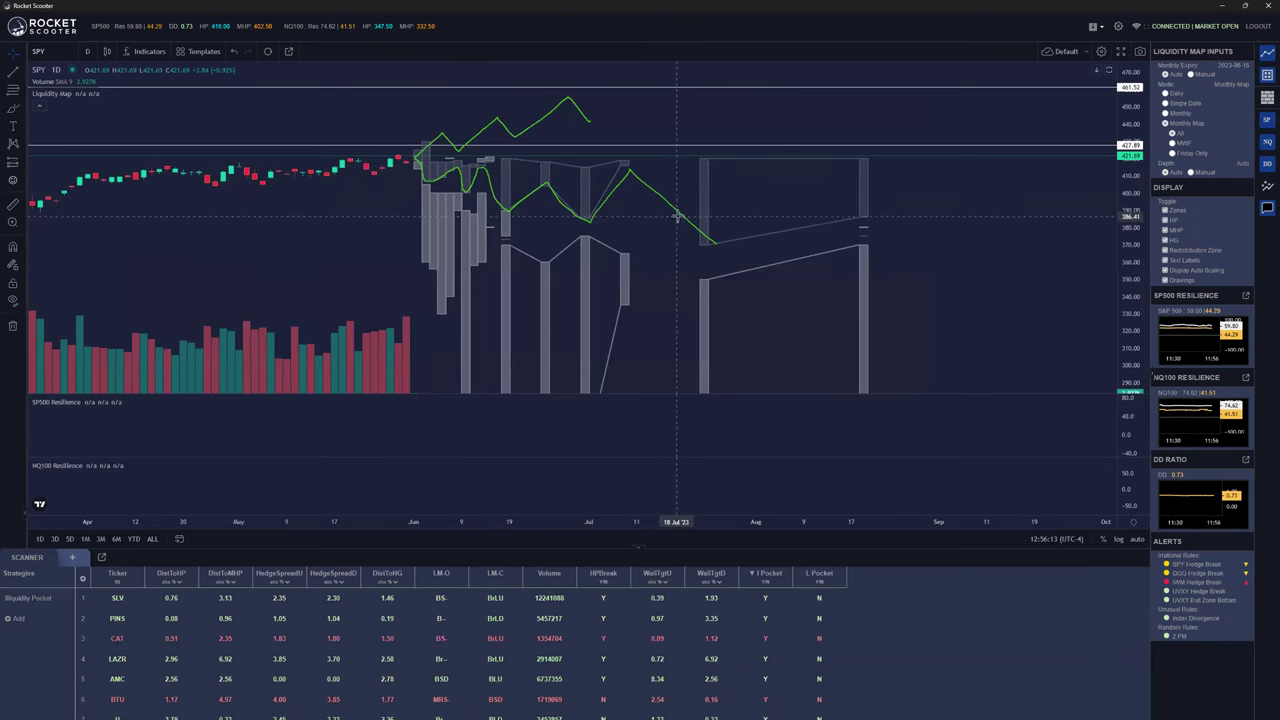
# Clear the freehand price paths from SPY's daily chart
pyautogui.hscroll(-3, 700, 190)
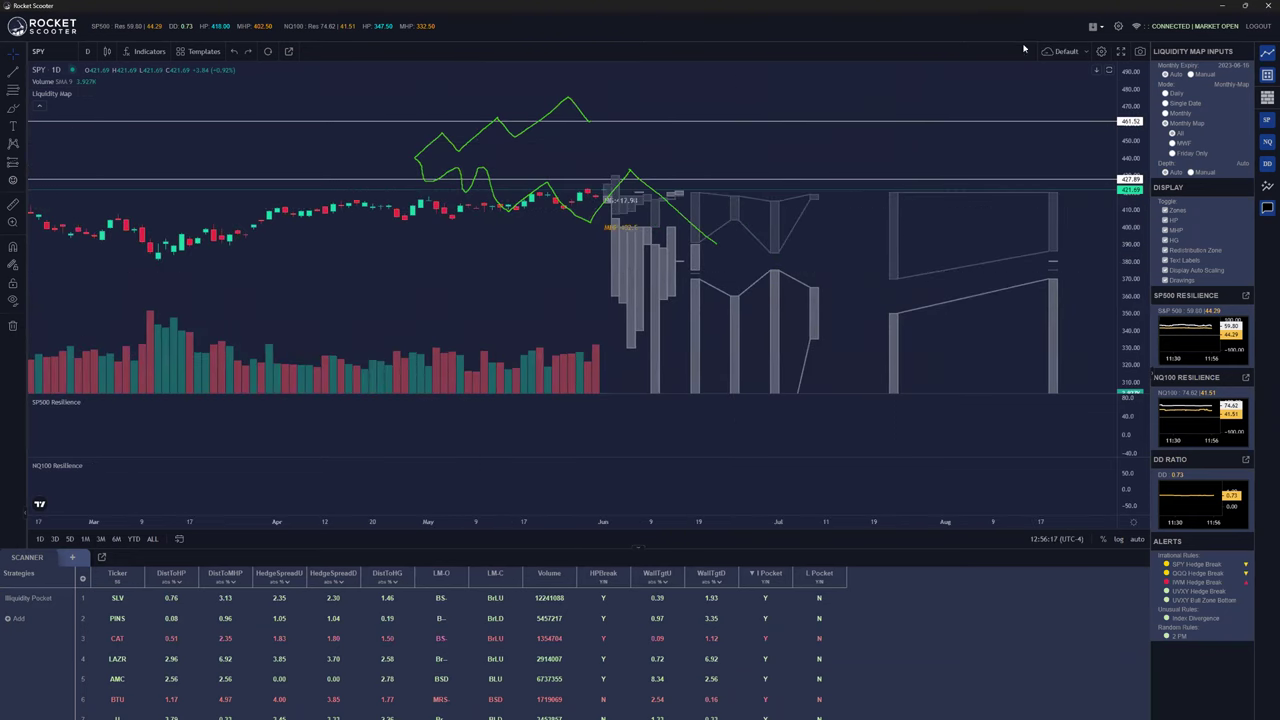
pyautogui.moveTo(891, 169); pyautogui.dragTo(631, 137)
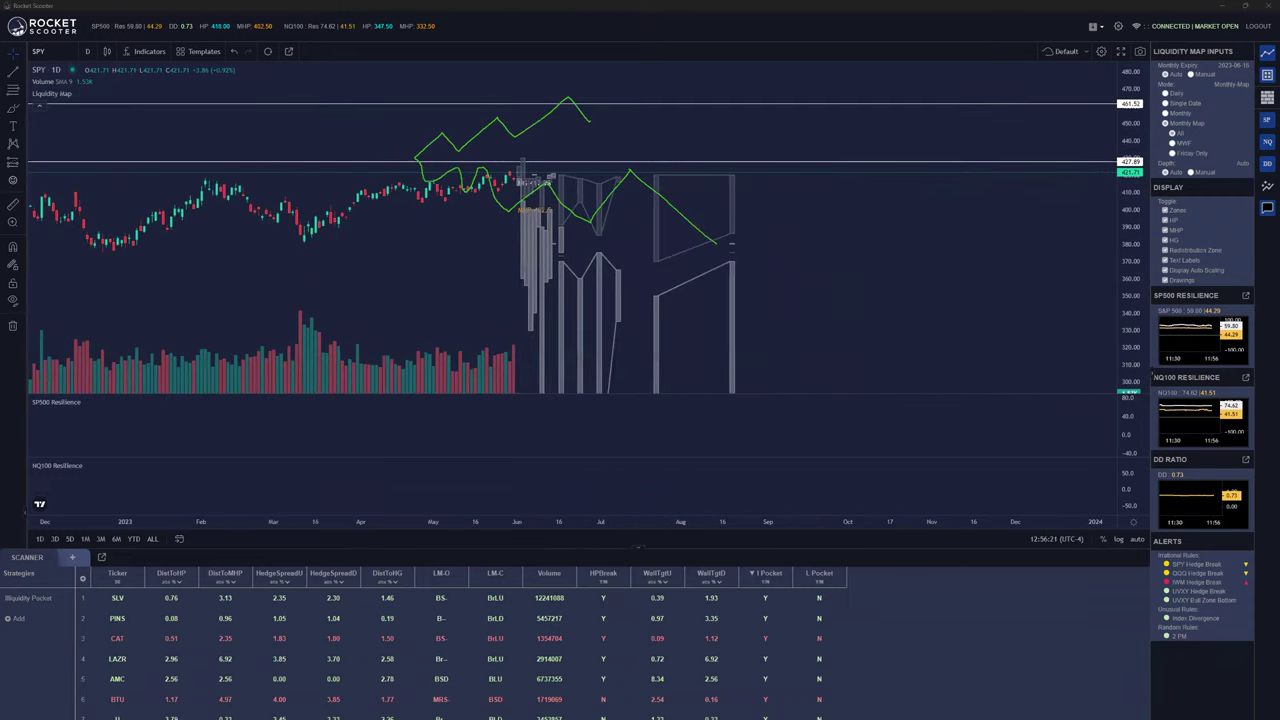
pyautogui.press('Escape')
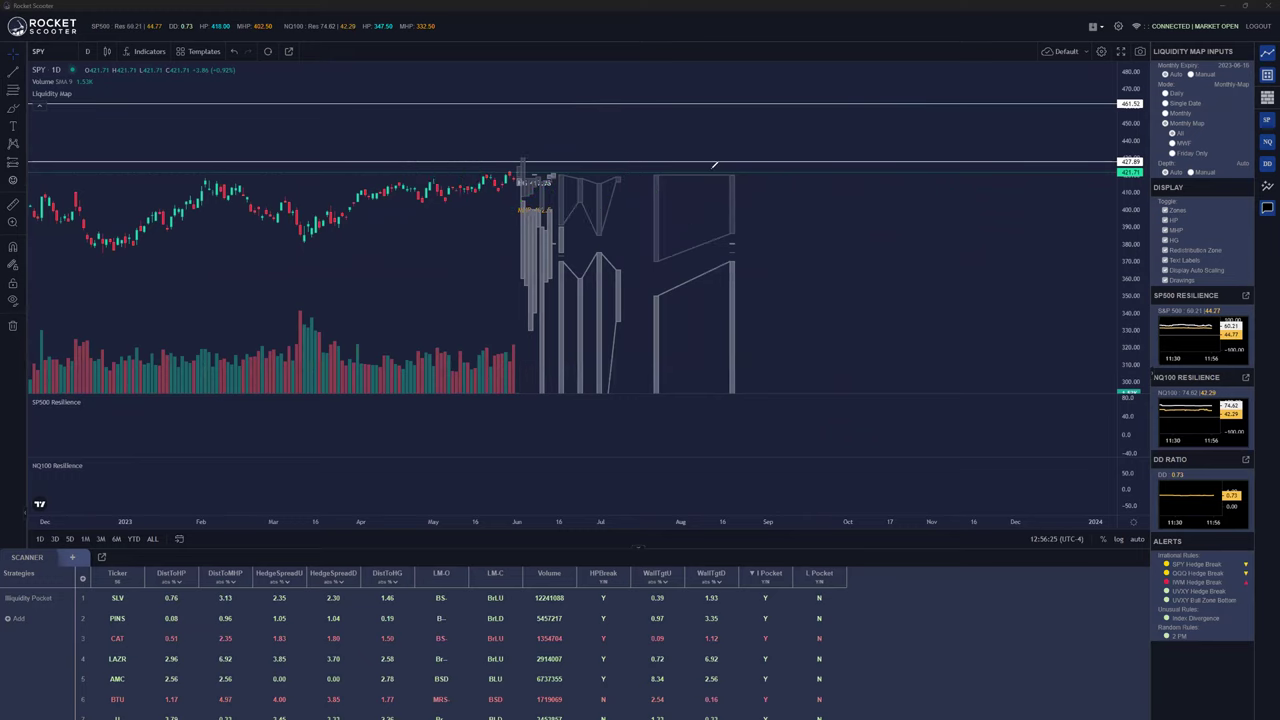
# Sketch a green zigzag path along the lower and upper edges of SPY's projected bull zones, from early June to late July
pyautogui.moveTo(1016, 220); pyautogui.dragTo(857, 294)
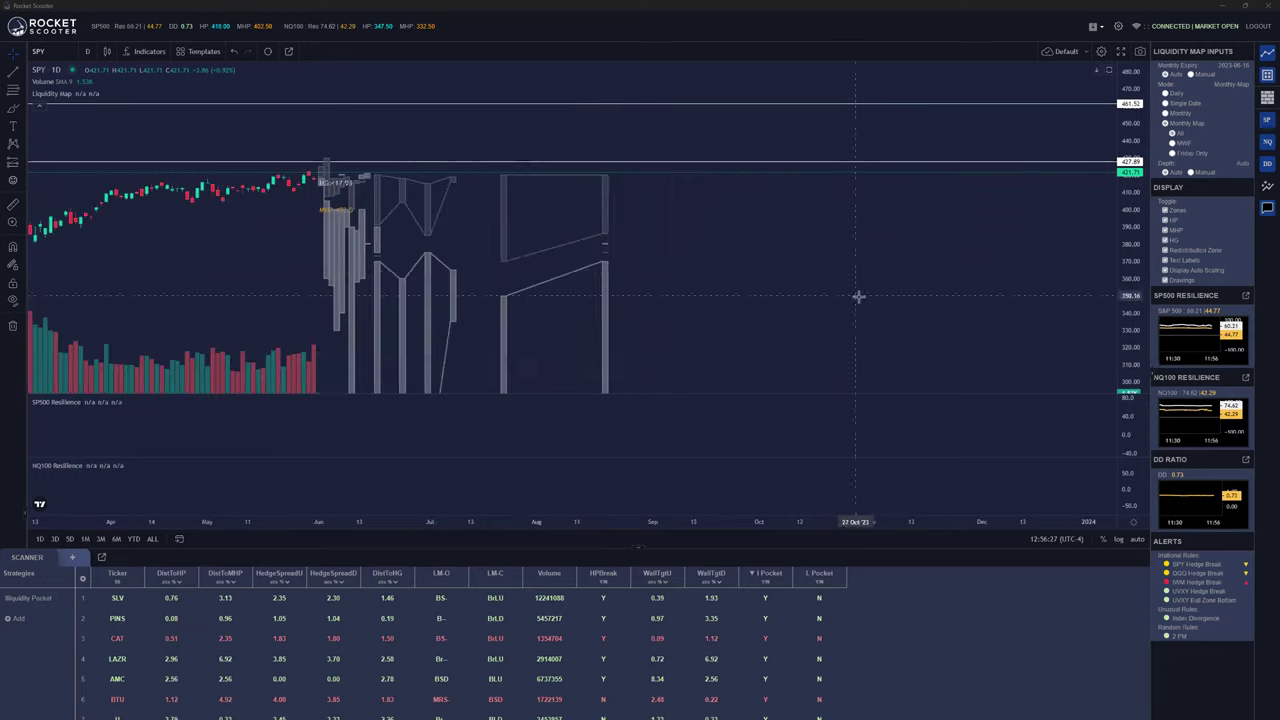
pyautogui.moveTo(803, 254); pyautogui.dragTo(980, 240)
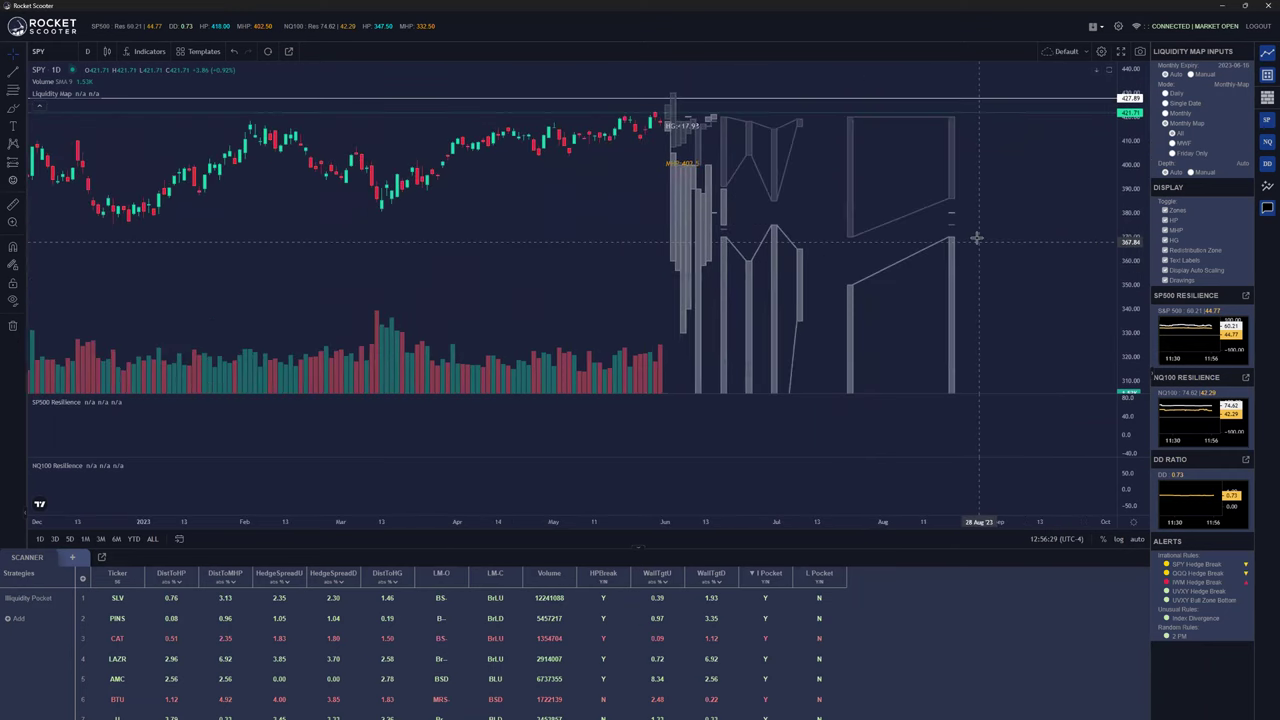
pyautogui.scroll(2, 980, 240)
pyautogui.moveTo(1110, 225); pyautogui.dragTo(1014, 172)
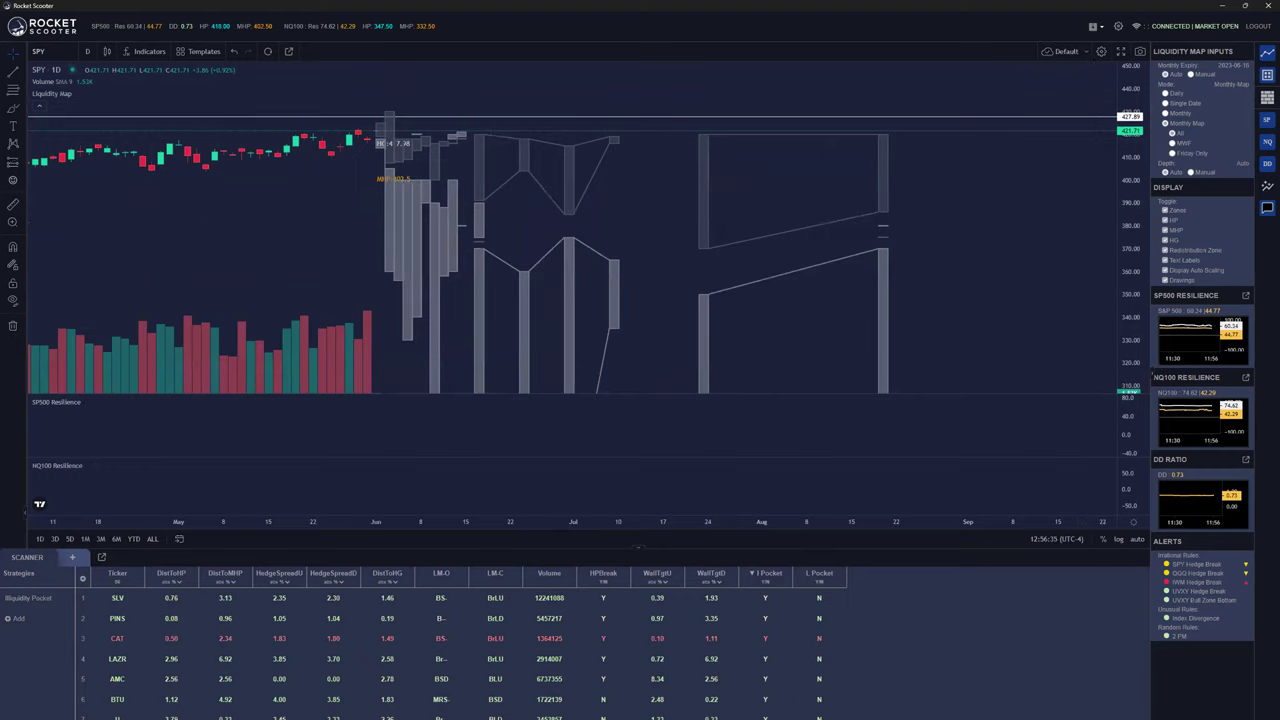
pyautogui.moveTo(378, 140)
pyautogui.mouseDown()
pyautogui.moveTo(385, 155)
pyautogui.moveTo(462, 131)
pyautogui.moveTo(490, 198)
pyautogui.moveTo(568, 212)
pyautogui.moveTo(614, 136)
pyautogui.moveTo(680, 243)
pyautogui.moveTo(706, 245)
pyautogui.mouseUp()
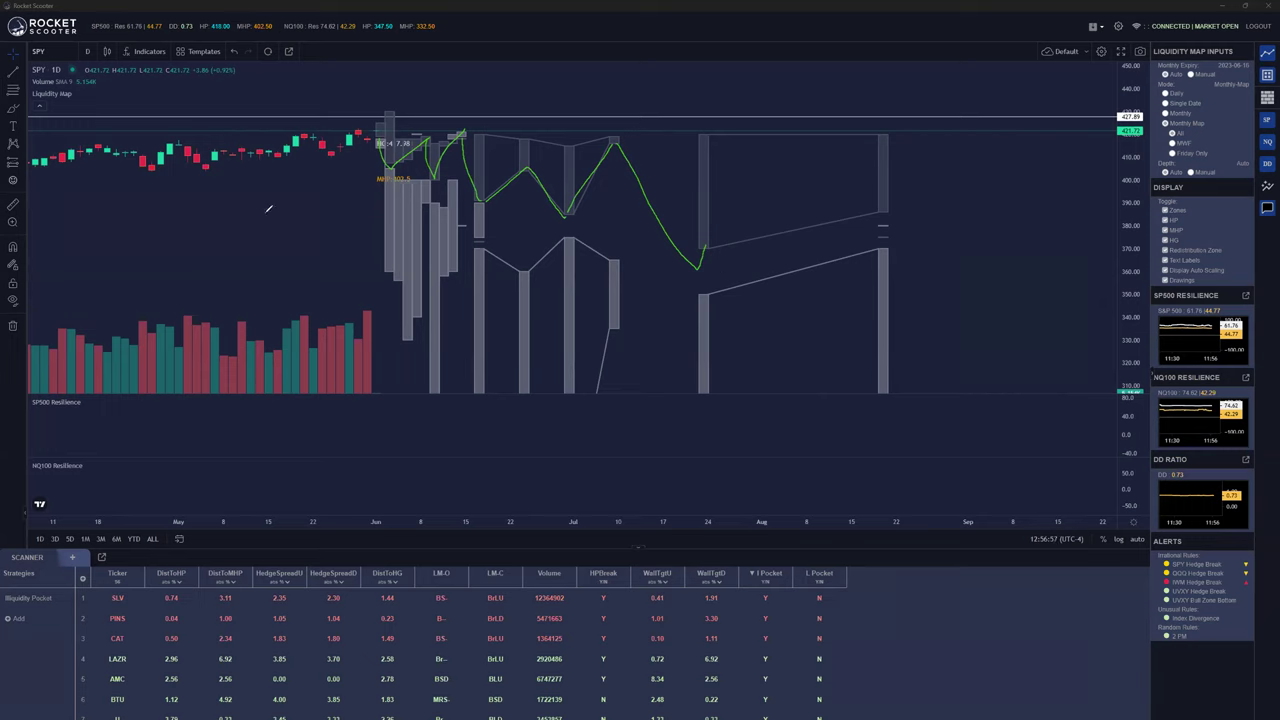
# Sketch a red path along the upper edges of SPY's lower liquidity zones, from early June to late July
pyautogui.moveTo(216, 216); pyautogui.dragTo(281, 315)
pyautogui.hotkey('ctrl', 'z')
pyautogui.moveTo(442, 205)
pyautogui.mouseDown()
pyautogui.moveTo(470, 195)
pyautogui.moveTo(500, 245)
pyautogui.moveTo(565, 238)
pyautogui.moveTo(623, 267)
pyautogui.mouseUp()
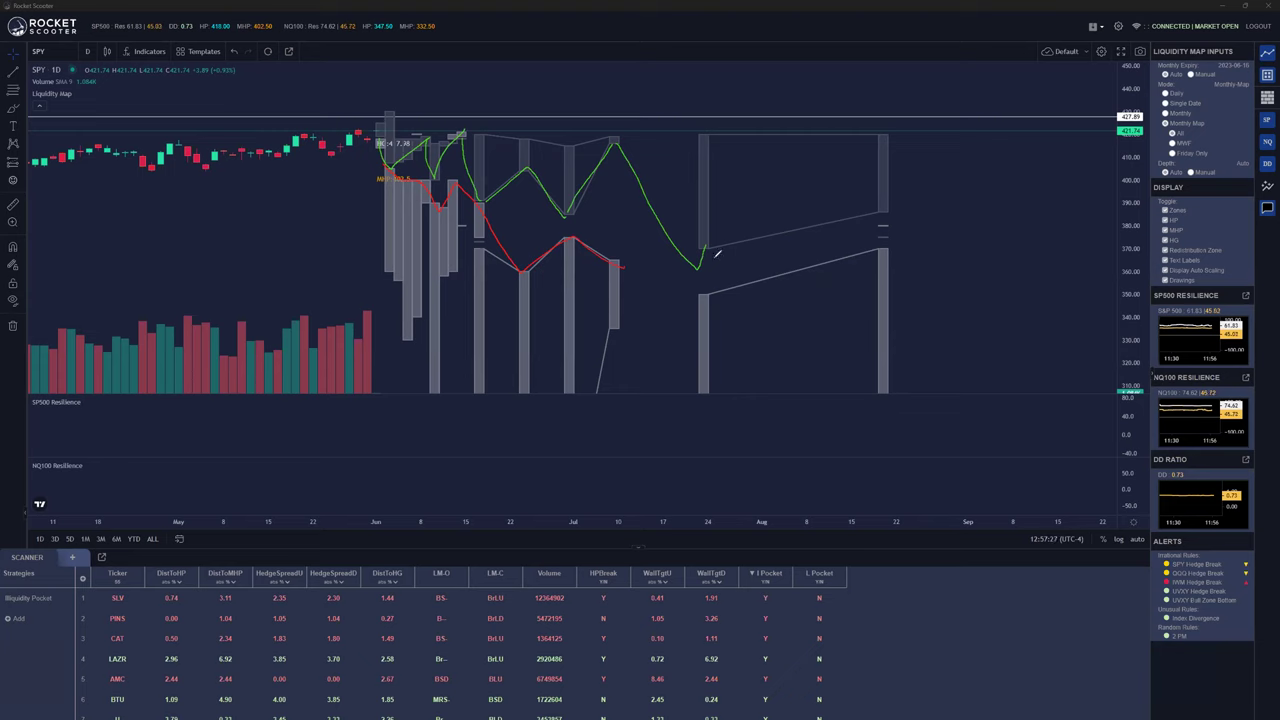
pyautogui.moveTo(620, 264); pyautogui.dragTo(690, 300)
# Draw a red box around the late-July gap between SPY's upper and lower zones and a downward arrow above that date
pyautogui.moveTo(723, 232)
pyautogui.mouseDown()
pyautogui.moveTo(682, 299)
pyautogui.moveTo(724, 226)
pyautogui.mouseUp()
pyautogui.moveTo(714, 64); pyautogui.dragTo(708, 428)
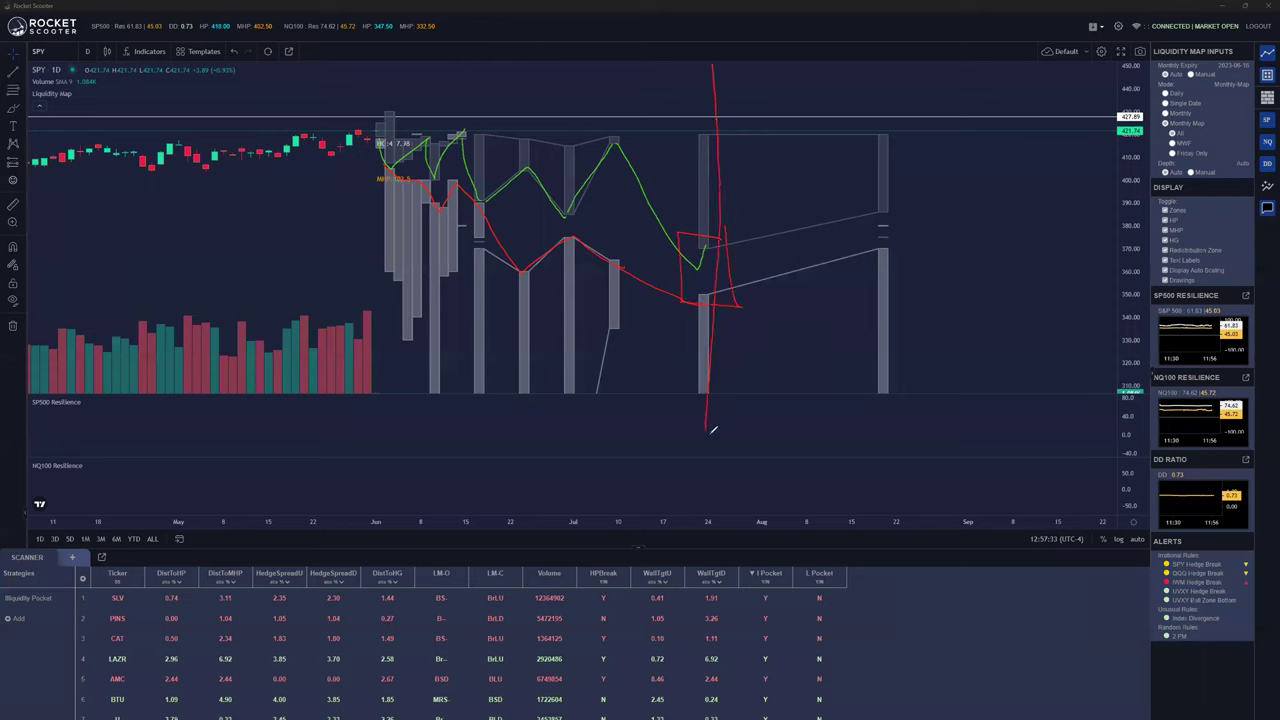
pyautogui.hotkey('ctrl', 'z')
pyautogui.moveTo(700, 84)
pyautogui.mouseDown()
pyautogui.moveTo(700, 114)
pyautogui.moveTo(705, 102)
pyautogui.mouseUp()
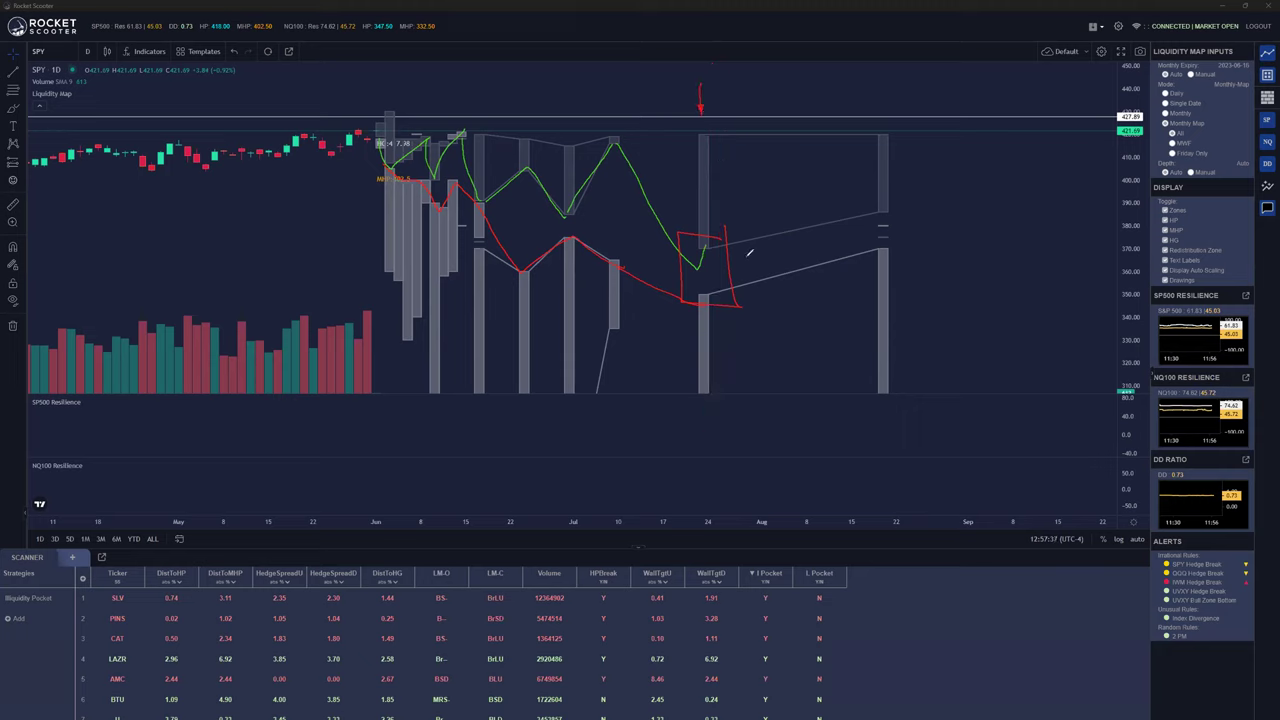
# Remove the red box and arrow and circle the gap between SPY's zones from late July to late August in red
pyautogui.moveTo(924, 185)
pyautogui.mouseDown()
pyautogui.moveTo(706, 230)
pyautogui.moveTo(834, 322)
pyautogui.moveTo(898, 190)
pyautogui.mouseUp()
pyautogui.hotkey('ctrl', 'z')
pyautogui.hotkey('ctrl', 'z')
pyautogui.hotkey('ctrl', 'z')
pyautogui.moveTo(922, 192)
pyautogui.mouseDown()
pyautogui.moveTo(706, 232)
pyautogui.moveTo(690, 296)
pyautogui.moveTo(888, 190)
pyautogui.mouseUp()
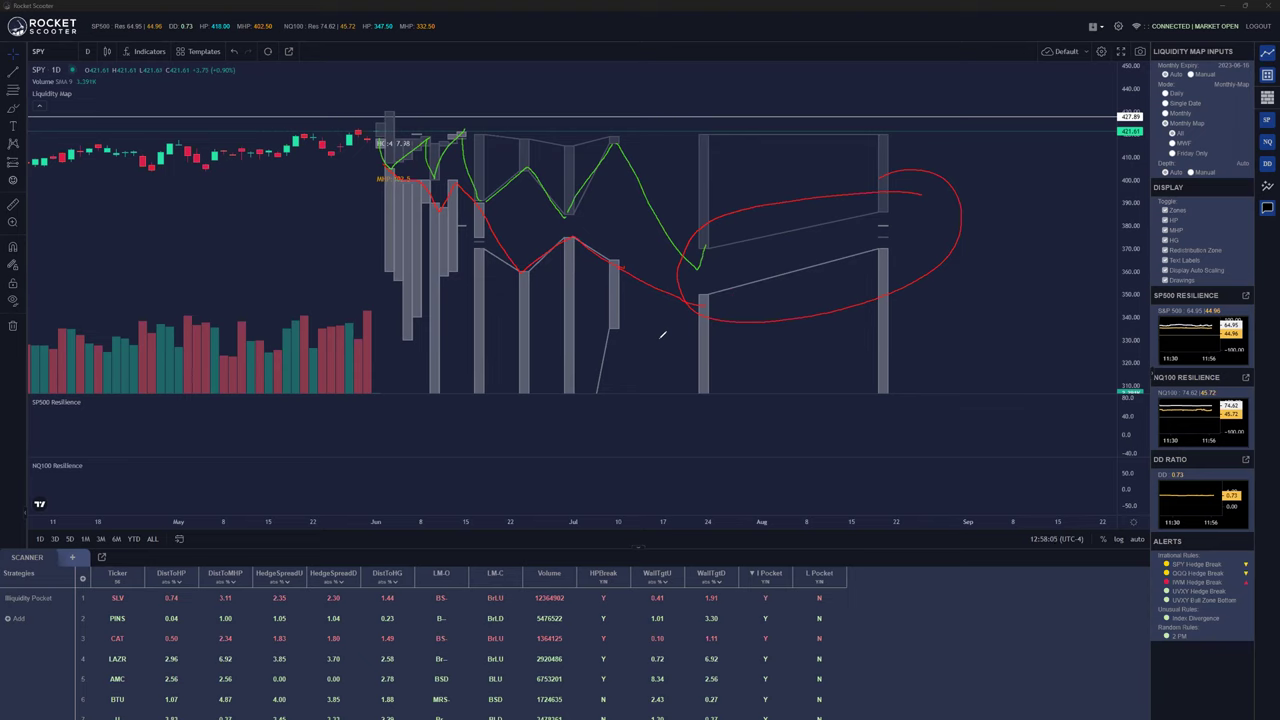
# Draw an arrow above late July and a jagged red path rising past 427.89 until mid-July and falling into August, boxing its rising part
pyautogui.moveTo(703, 96); pyautogui.dragTo(698, 108)
pyautogui.moveTo(380, 129)
pyautogui.mouseDown()
pyautogui.moveTo(620, 67)
pyautogui.moveTo(694, 64)
pyautogui.moveTo(812, 130)
pyautogui.moveTo(846, 167)
pyautogui.mouseUp()
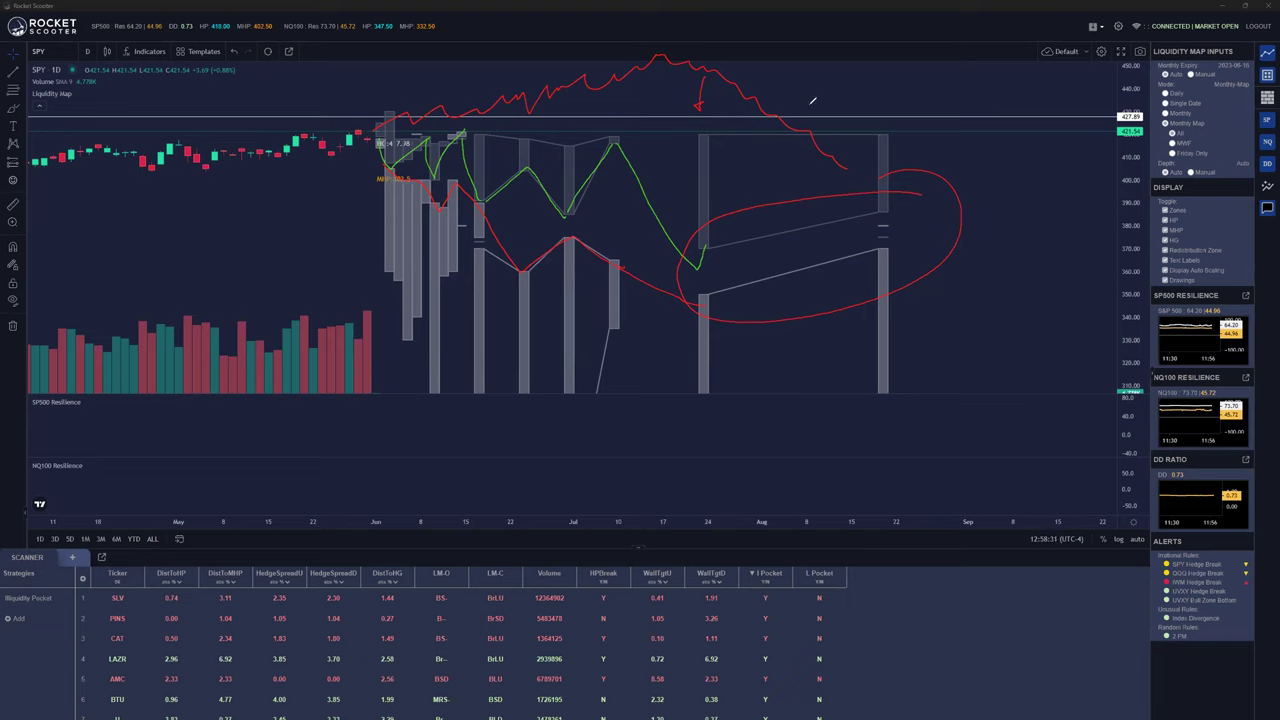
pyautogui.moveTo(428, 36)
pyautogui.mouseDown()
pyautogui.moveTo(372, 130)
pyautogui.moveTo(680, 136)
pyautogui.moveTo(451, 27)
pyautogui.mouseUp()
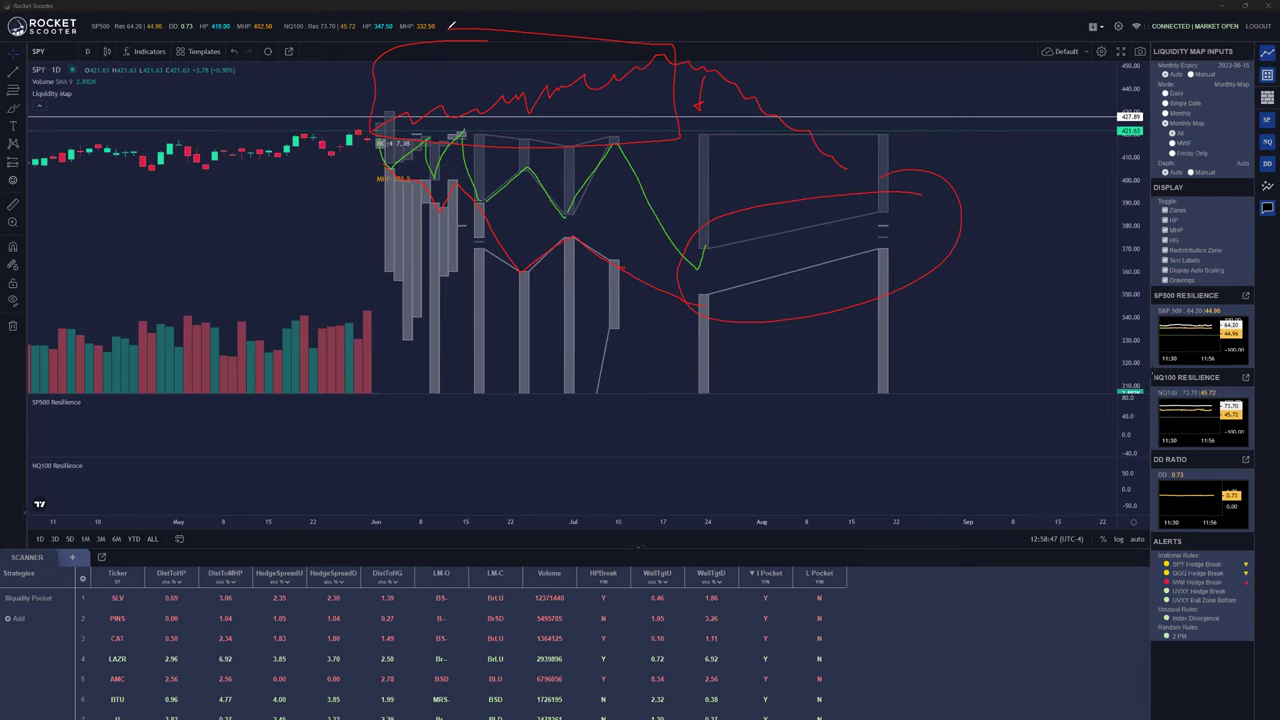
# Undo all the red and green freehand drawings on SPY's daily chart
pyautogui.hotkey('ctrl', 'z')
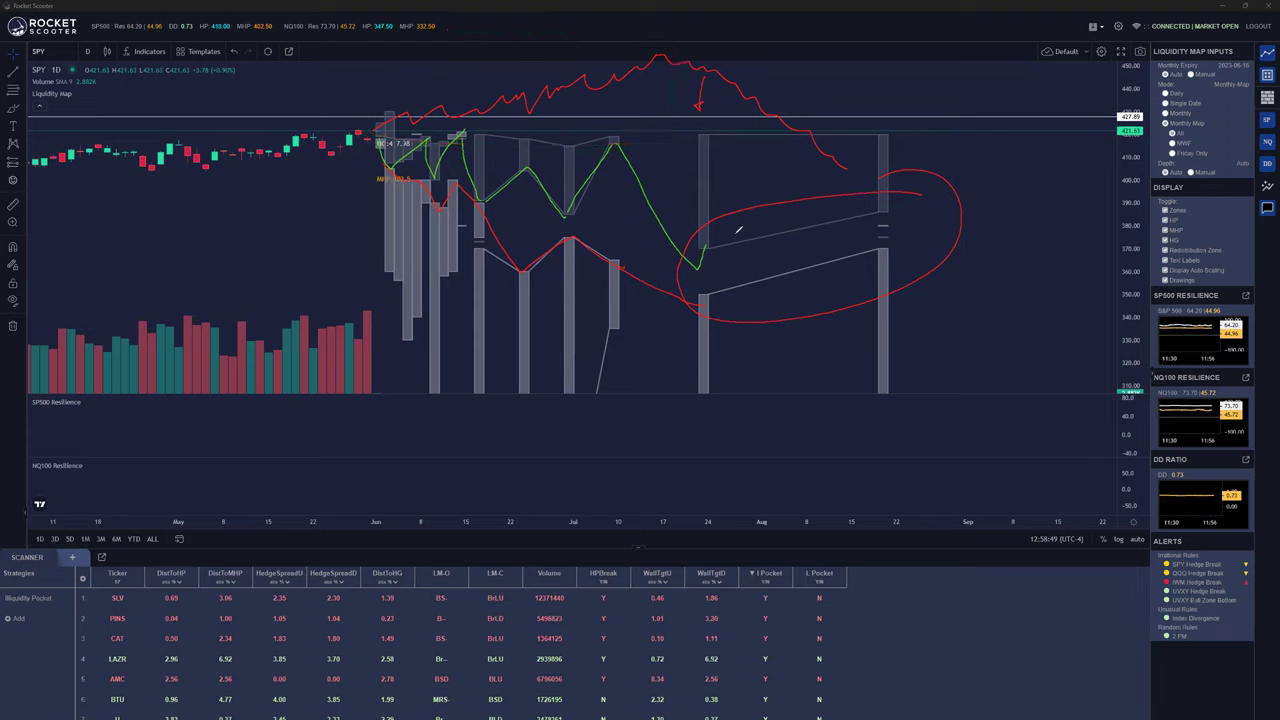
pyautogui.hotkey('ctrl', 'z')
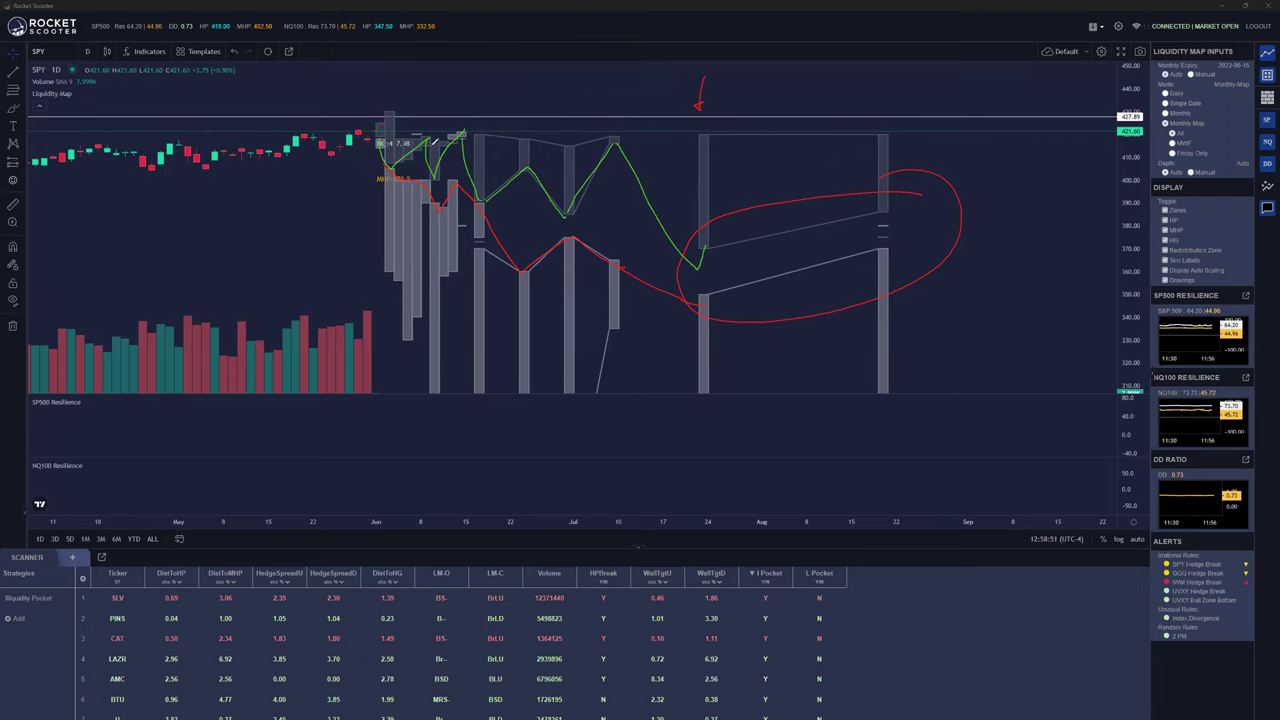
pyautogui.hotkey('ctrl', 'z')
pyautogui.hotkey('ctrl', 'z')
pyautogui.hotkey('ctrl', 'z')
pyautogui.hotkey('ctrl', 'z')
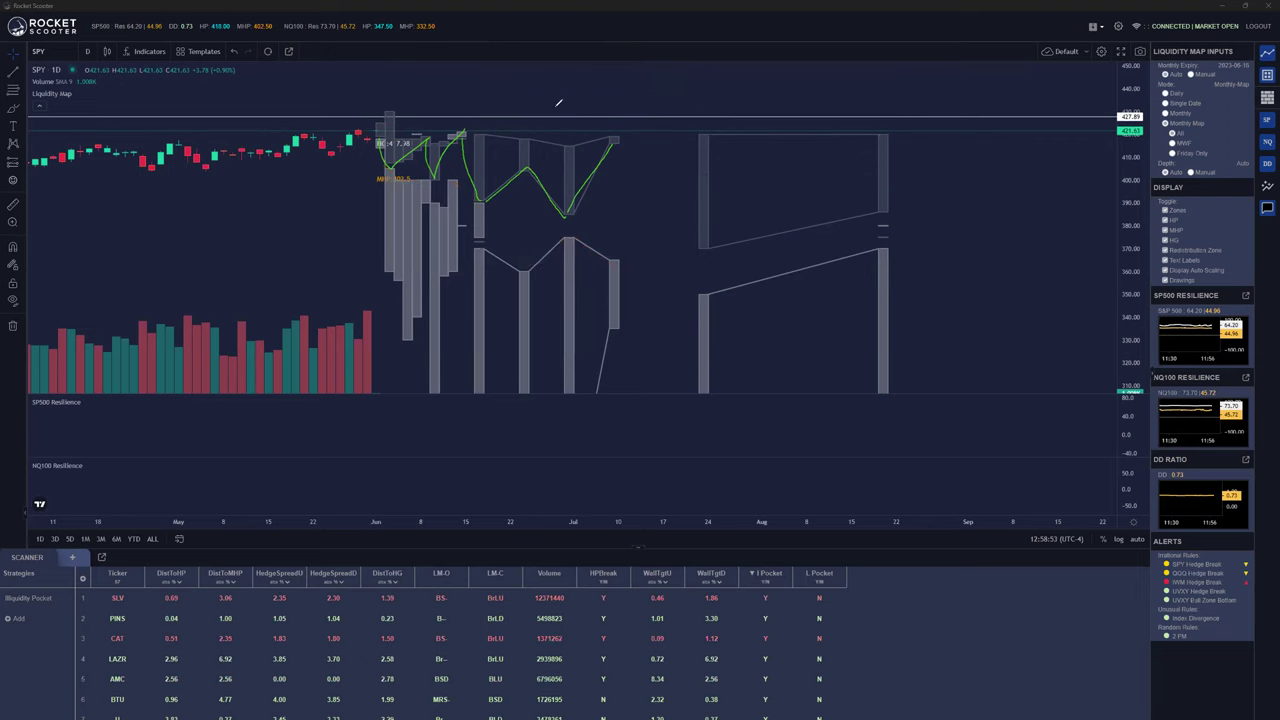
pyautogui.hotkey('ctrl', 'z')
pyautogui.hotkey('ctrl', 'z')
pyautogui.hotkey('ctrl', 'z')
pyautogui.hotkey('ctrl', 'z')
pyautogui.hotkey('ctrl', 'z')
pyautogui.hotkey('ctrl', 'z')
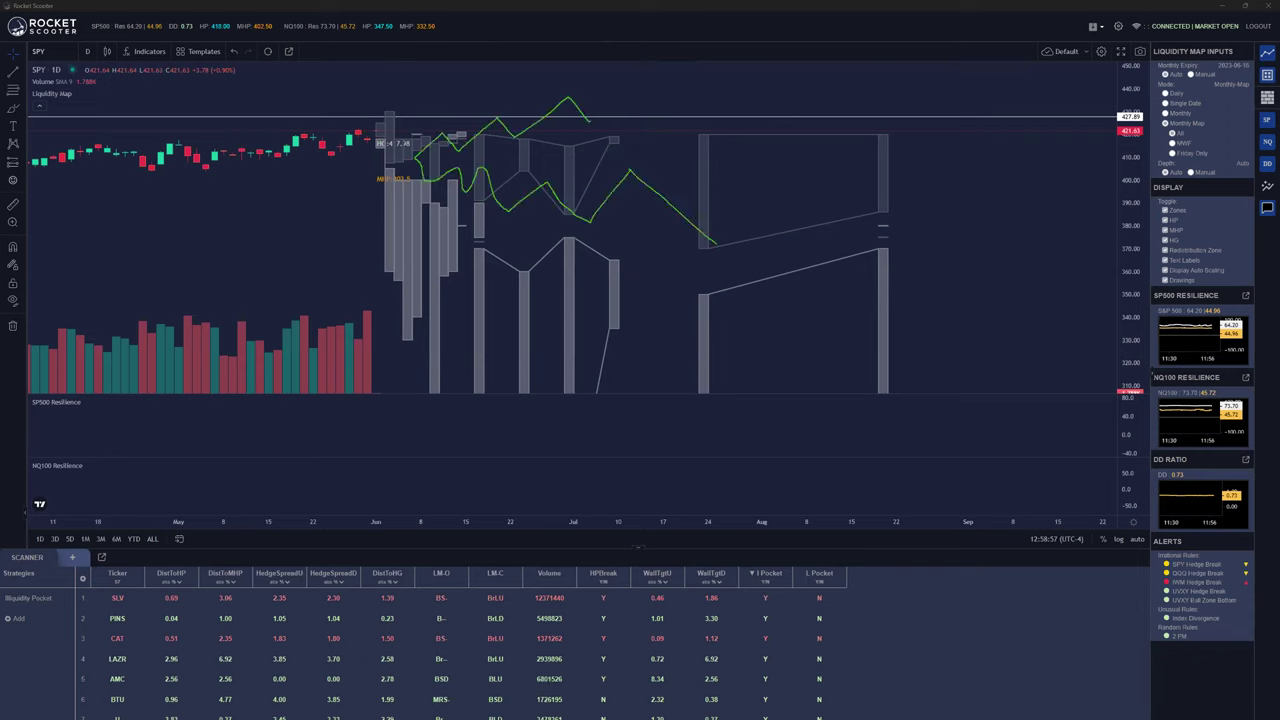
pyautogui.hotkey('ctrl', 'z')
pyautogui.hotkey('ctrl', 'z')
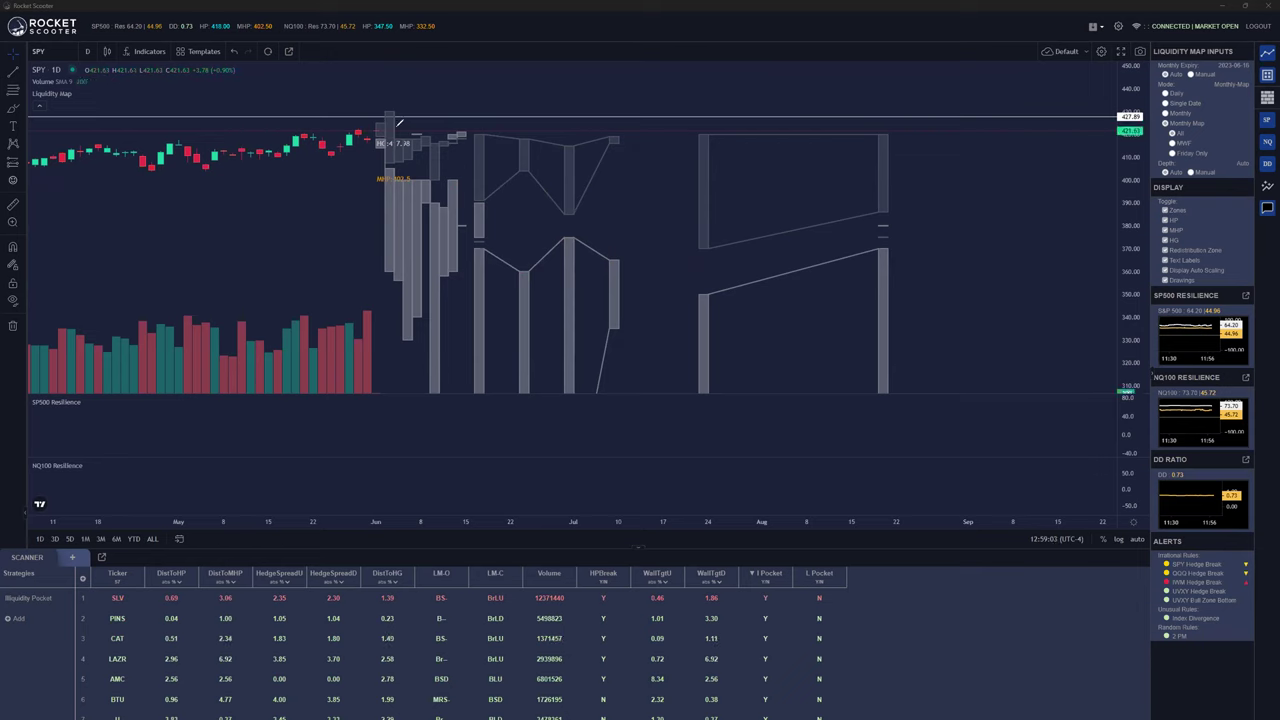
# Sketch a path on SPY's chart from about 427.89 in early June to above that level in mid-July
pyautogui.moveTo(397, 115); pyautogui.dragTo(673, 82)
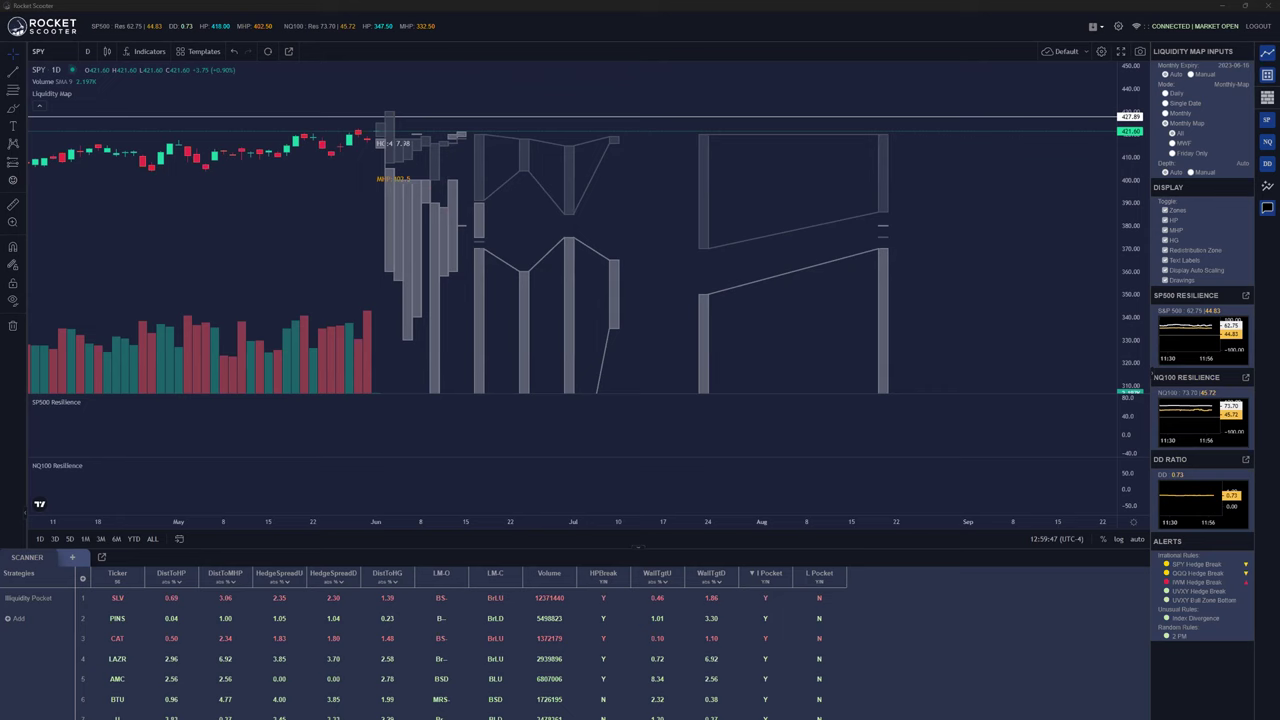
# Switch the chart to QQQ and bring its recent candles and projected monthly map zones into view
pyautogui.click(51, 51)
pyautogui.press('Escape')
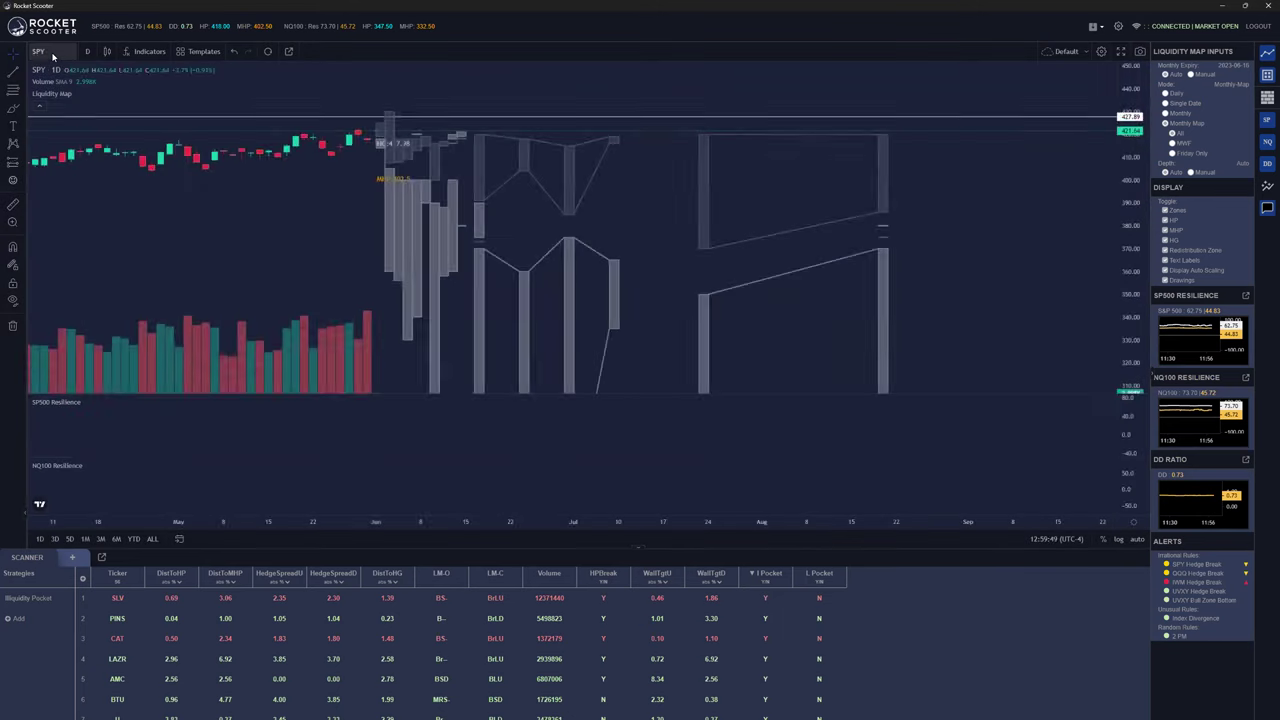
pyautogui.scroll(-3, 975, 150)
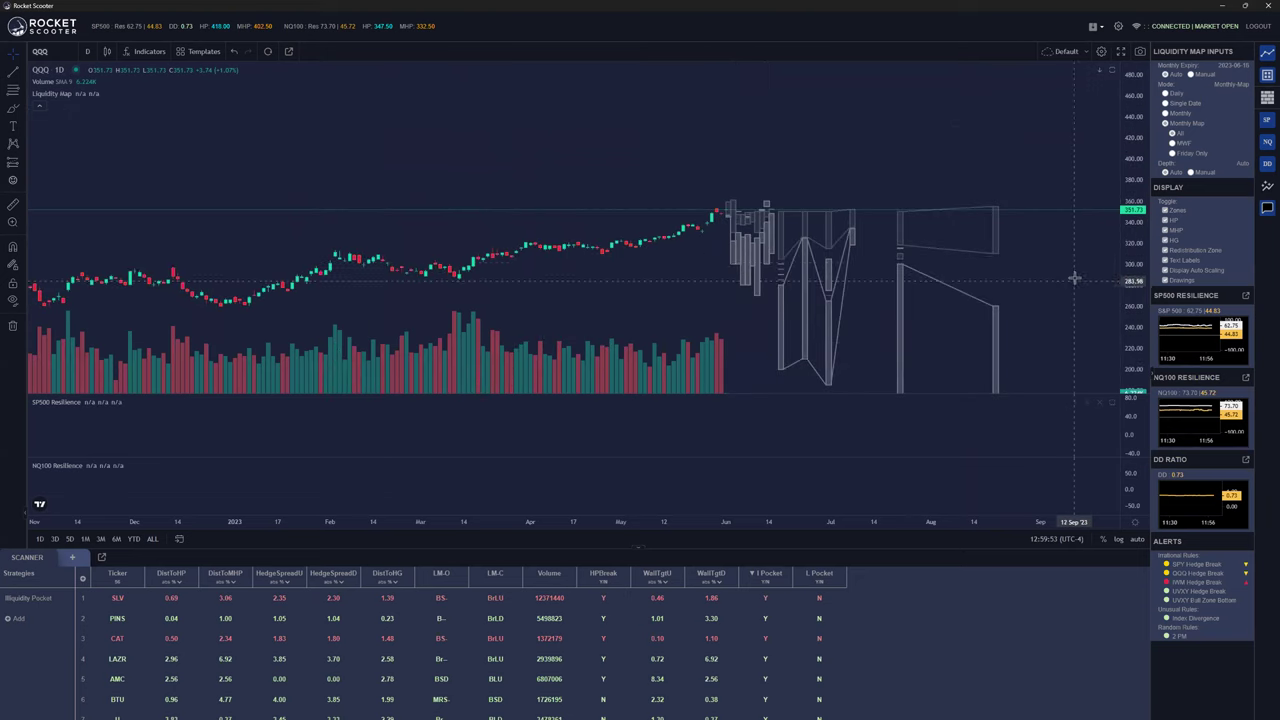
pyautogui.scroll(3, 1014, 198)
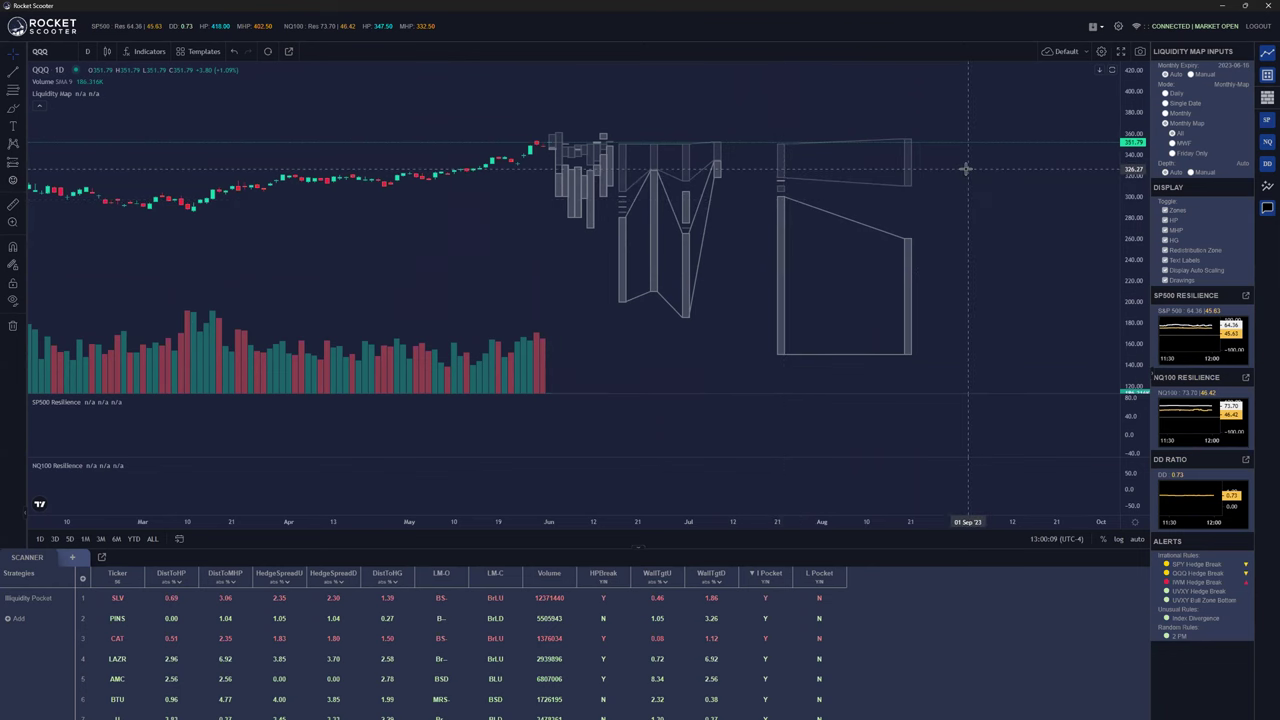
# Circle QQQ's low near the start of 2023, sketch a red path rising to about 400 and falling until November, and clear both
pyautogui.scroll(-5, 966, 169)
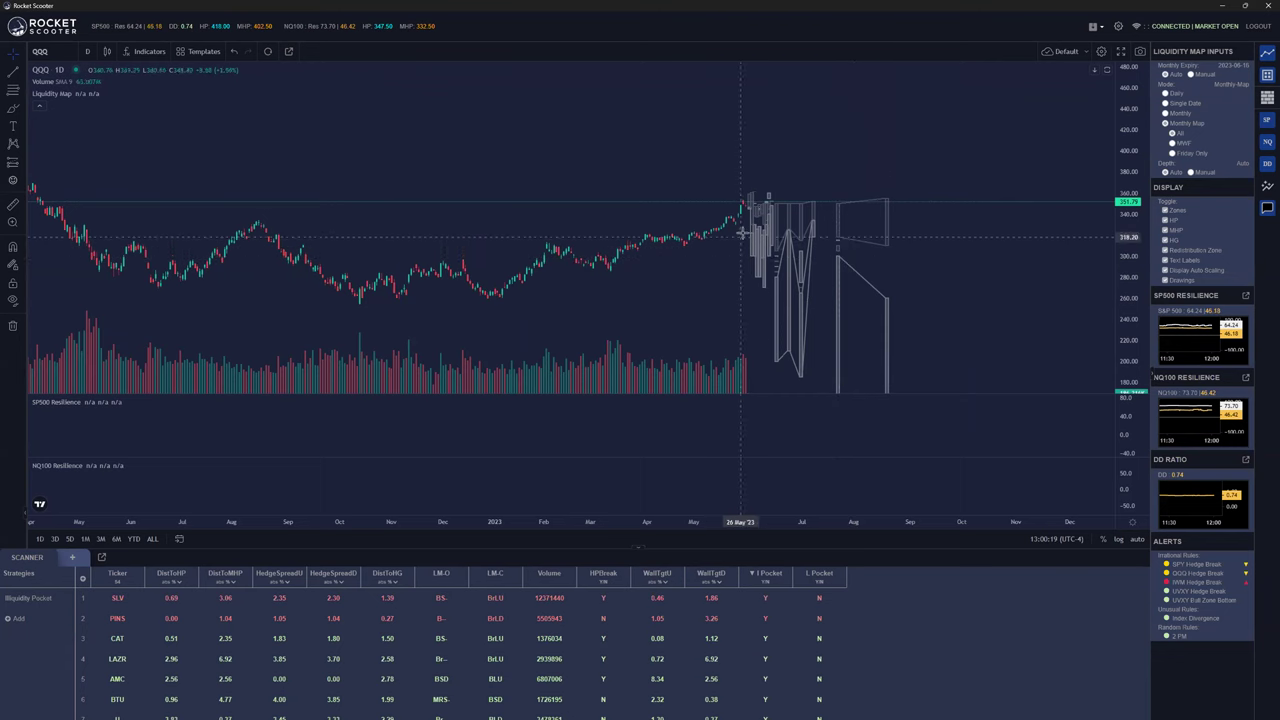
pyautogui.scroll(3, 776, 240)
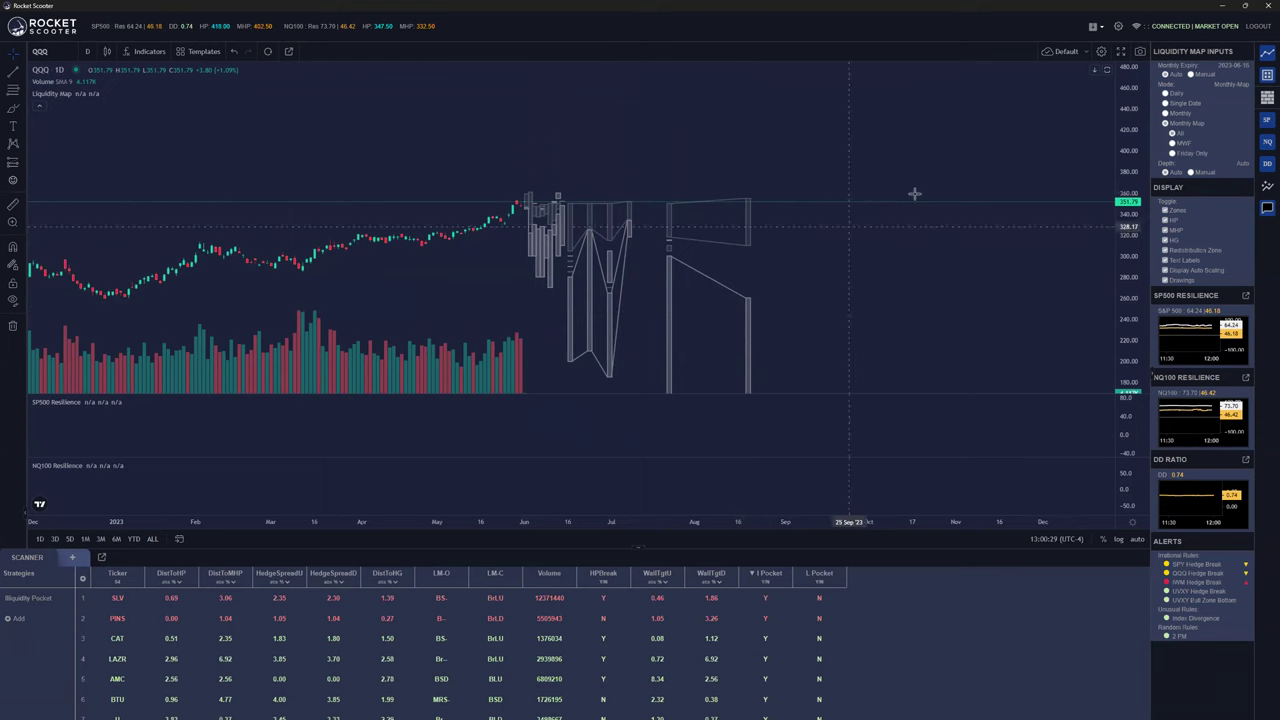
pyautogui.scroll(-6, 1029, 109)
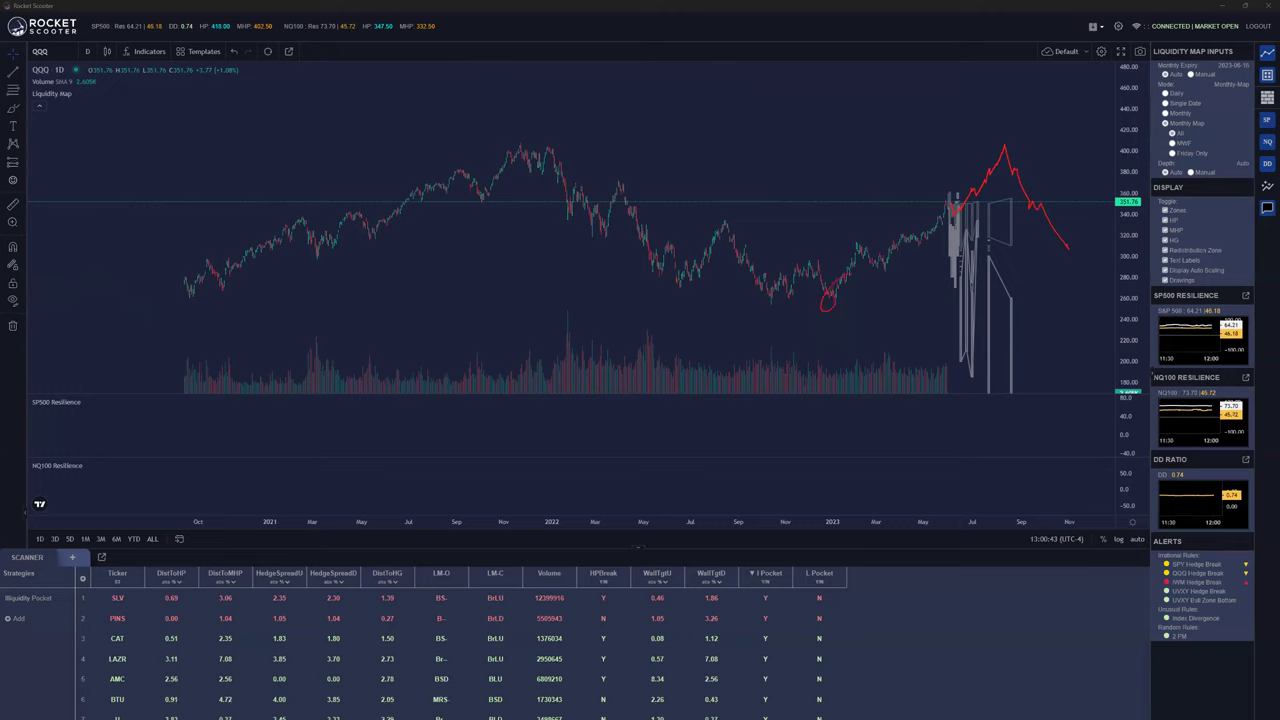
pyautogui.press('Escape')
# Stretch QQQ's price scale and set its Monthly Map to MWF, framing the June zones
pyautogui.scroll(5, 951, 234)
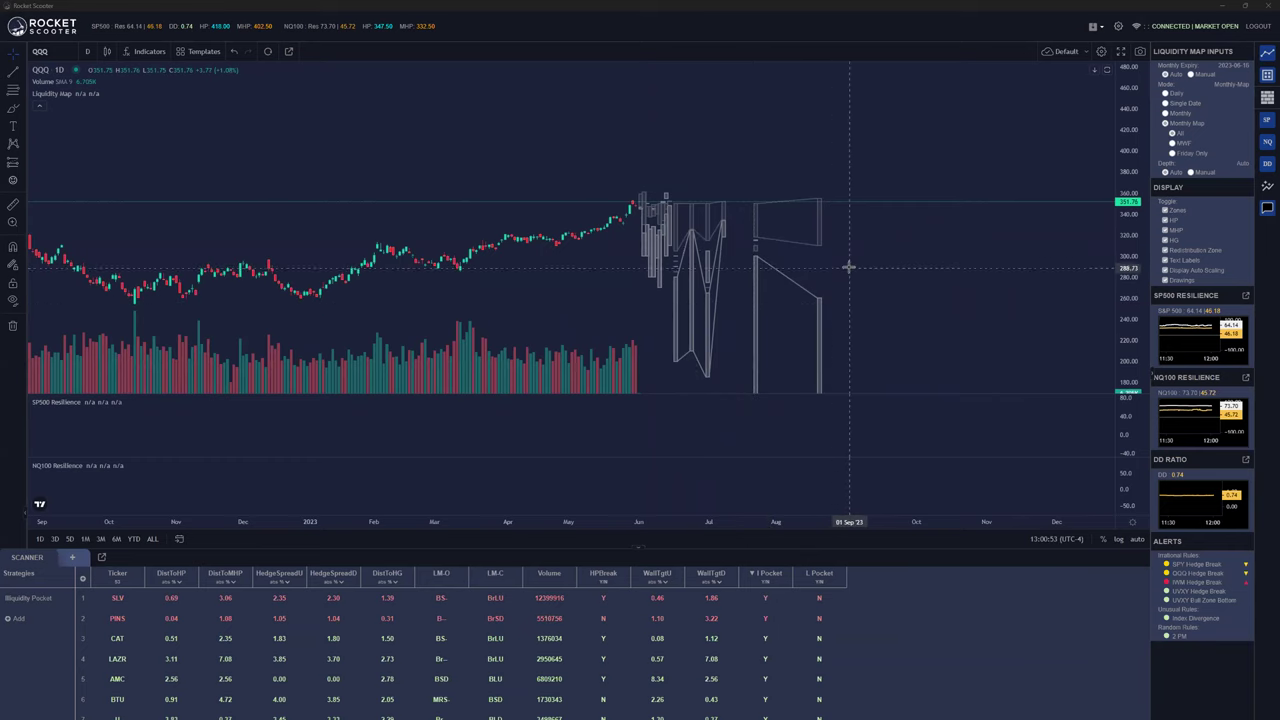
pyautogui.scroll(1, 853, 240)
pyautogui.scroll(3, 986, 205)
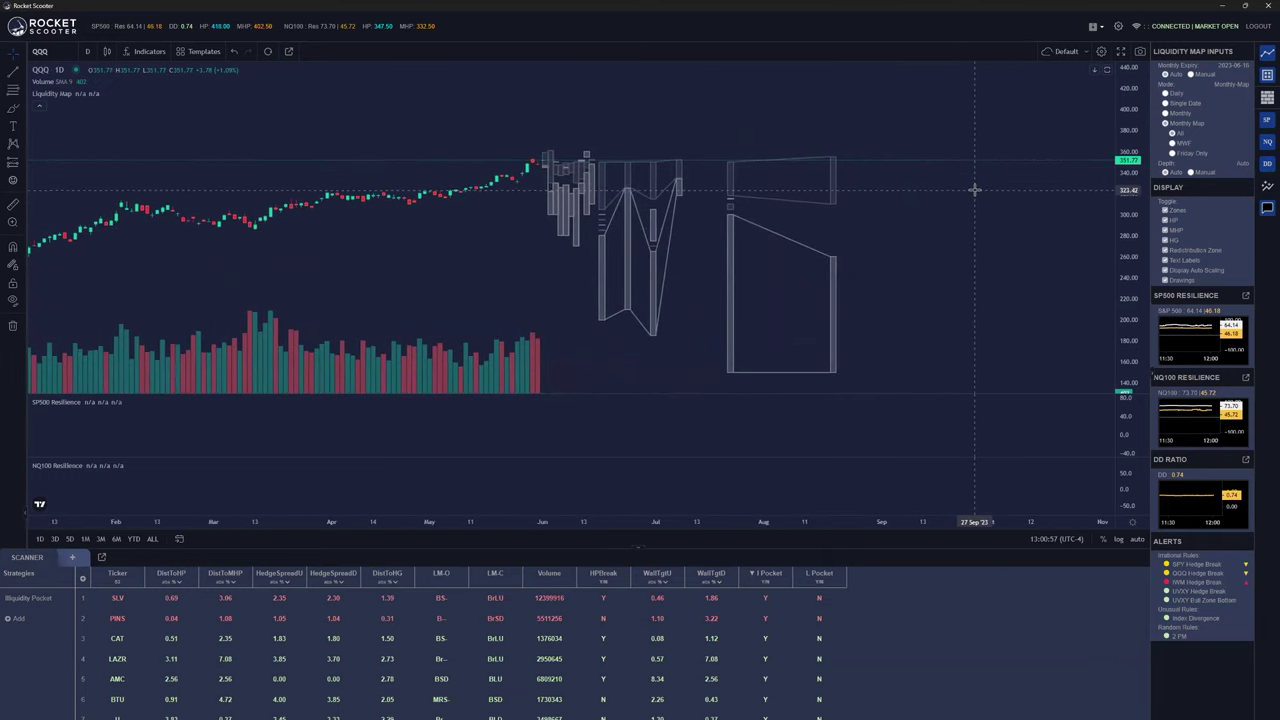
pyautogui.moveTo(1116, 244); pyautogui.dragTo(1118, 130)
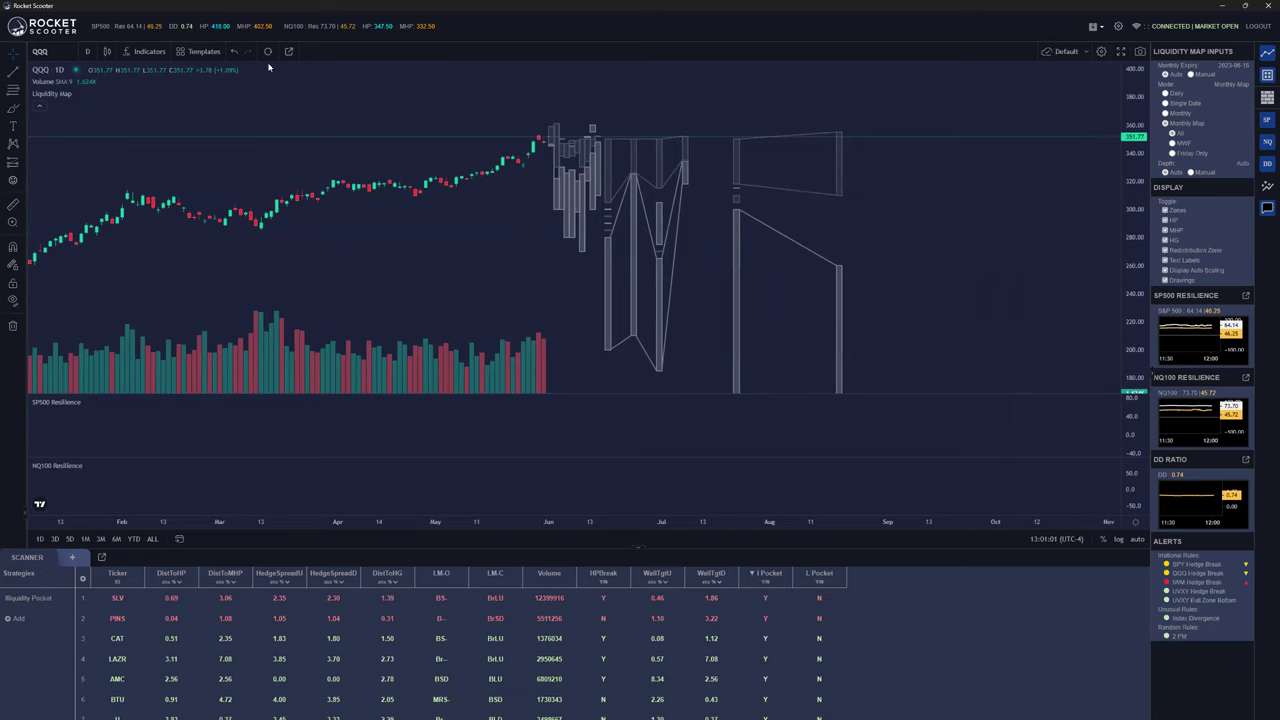
pyautogui.click(1172, 143)
pyautogui.scroll(3, 1020, 237)
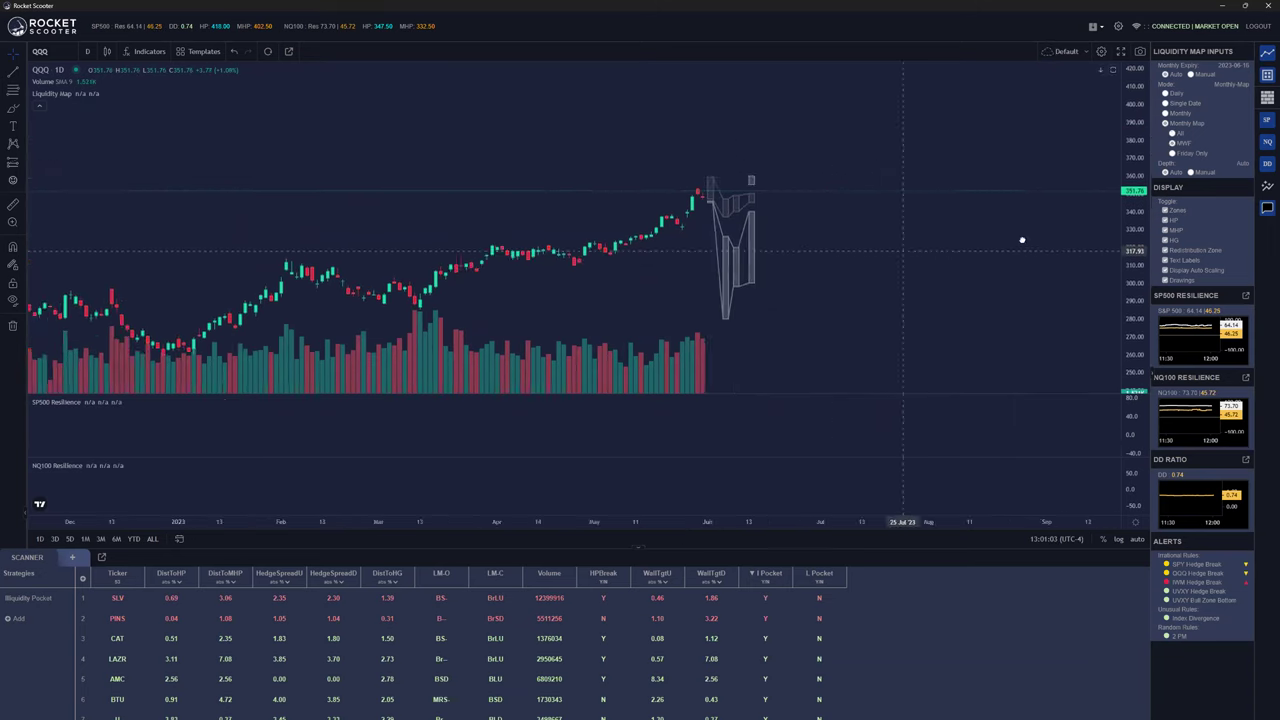
pyautogui.scroll(3, 940, 225)
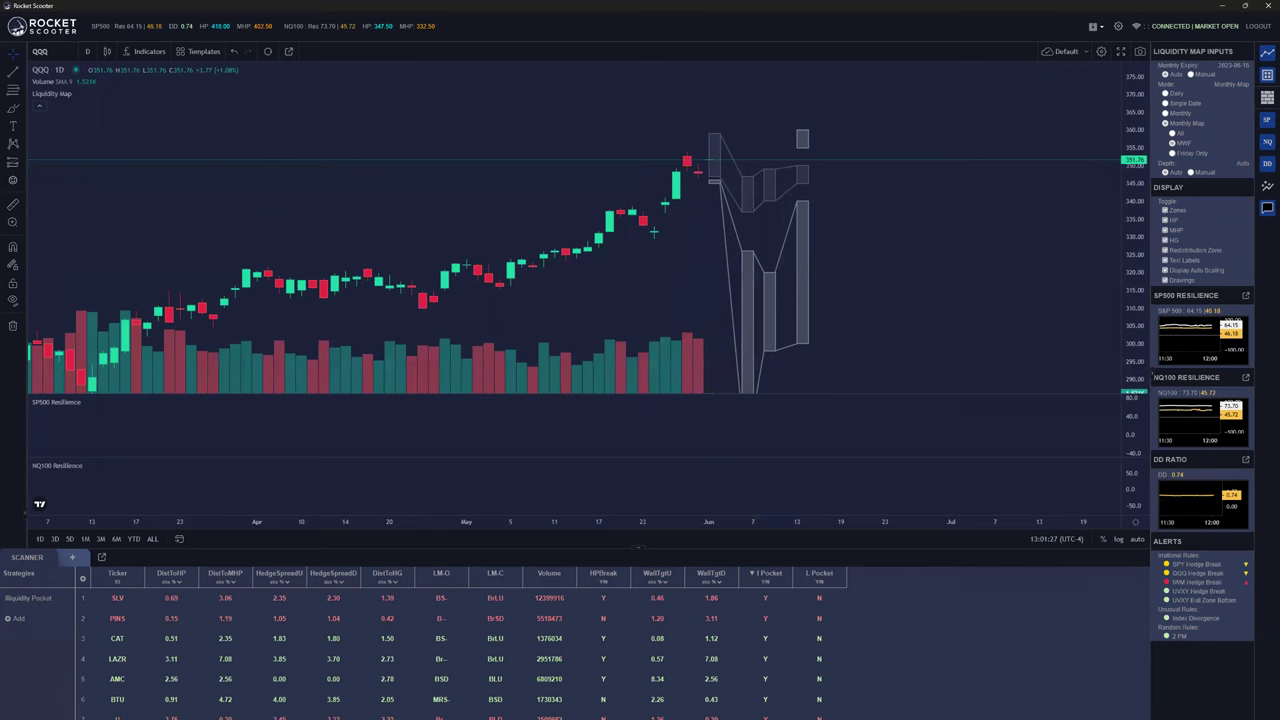
# Switch to the browser and show next week's events in Investing.com's economic calendar
pyautogui.hotkey('alt', 'Tab')
pyautogui.click(557, 109)
pyautogui.click(404, 112)
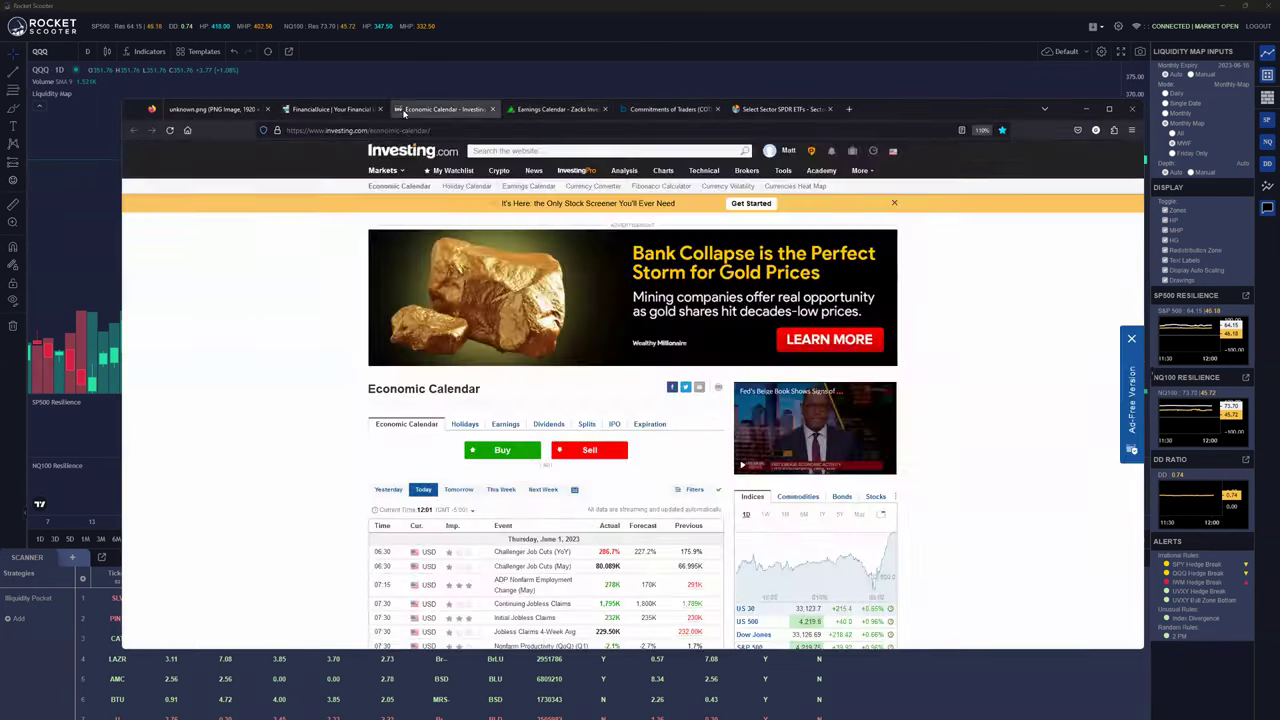
pyautogui.click(330, 109)
pyautogui.click(445, 109)
pyautogui.scroll(-1, 641, 475)
pyautogui.click(543, 429)
# Examine next week's USD events in the economic calendar, from Sunday, June 4 to Friday, June 9, 2023
pyautogui.scroll(-6, 575, 418)
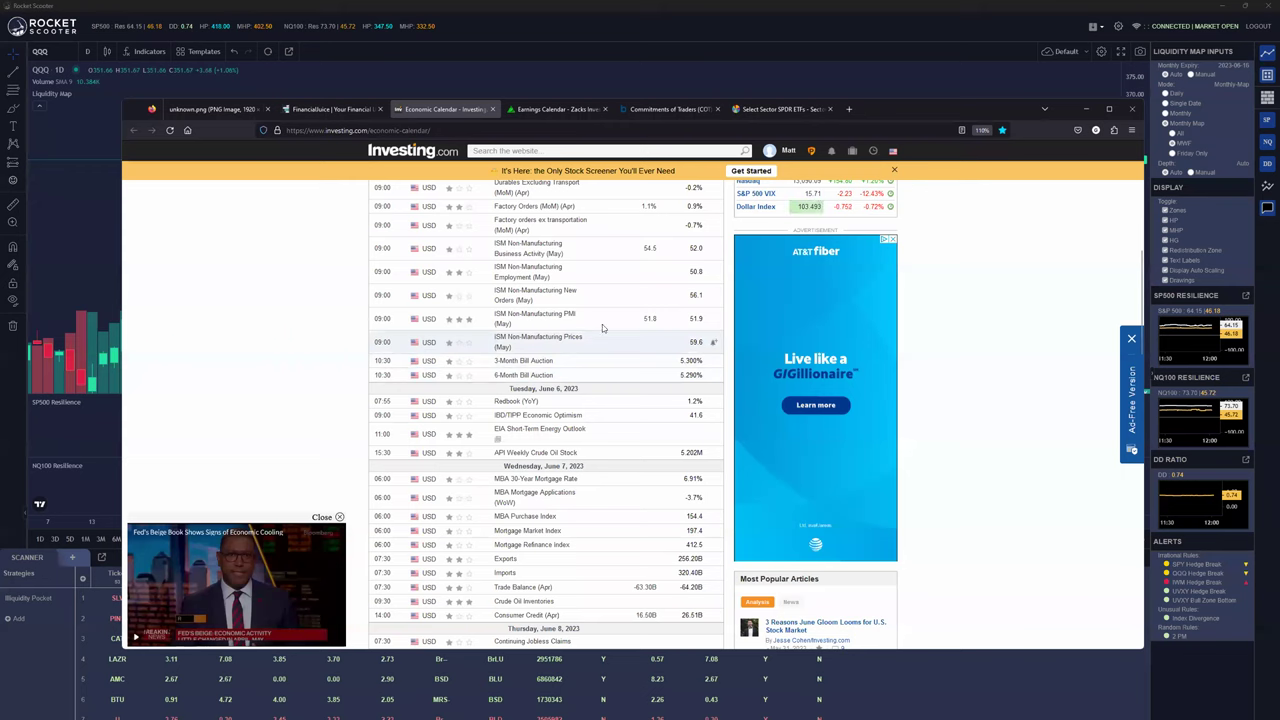
pyautogui.scroll(2, 601, 324)
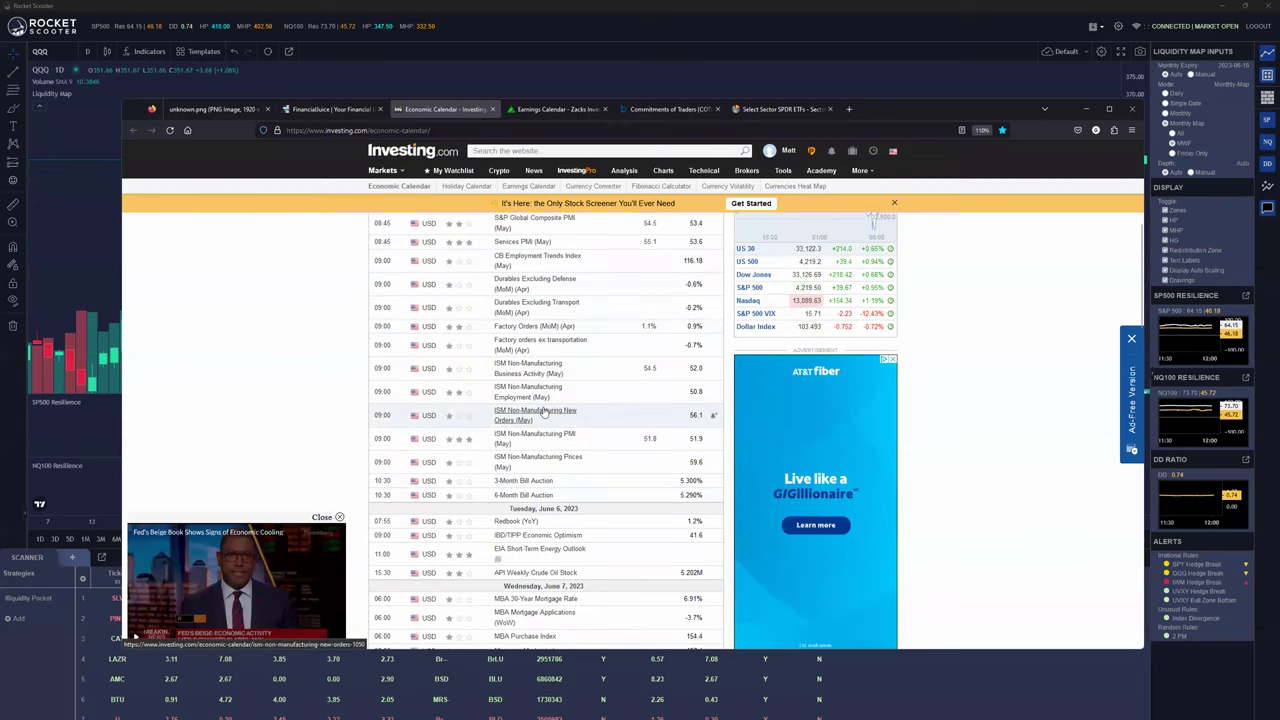
pyautogui.scroll(3, 543, 415)
pyautogui.scroll(-5, 467, 545)
pyautogui.scroll(3, 467, 545)
pyautogui.scroll(-4, 551, 372)
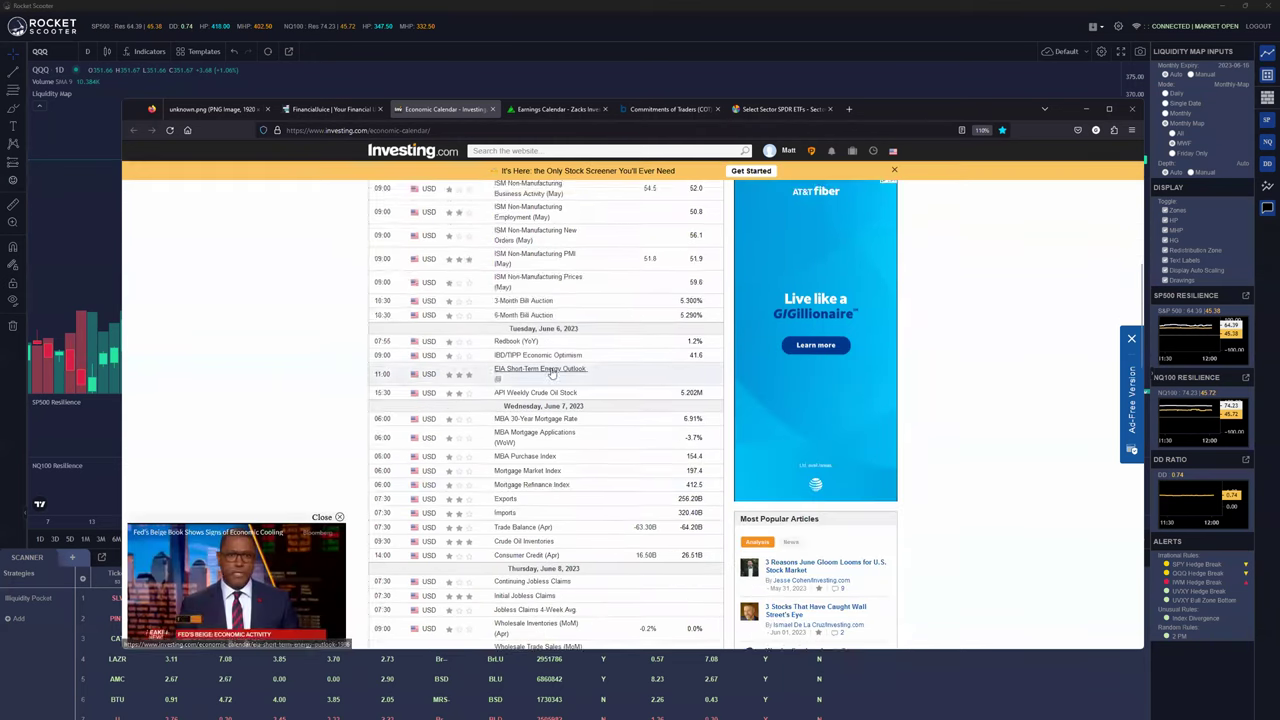
pyautogui.scroll(-4, 551, 372)
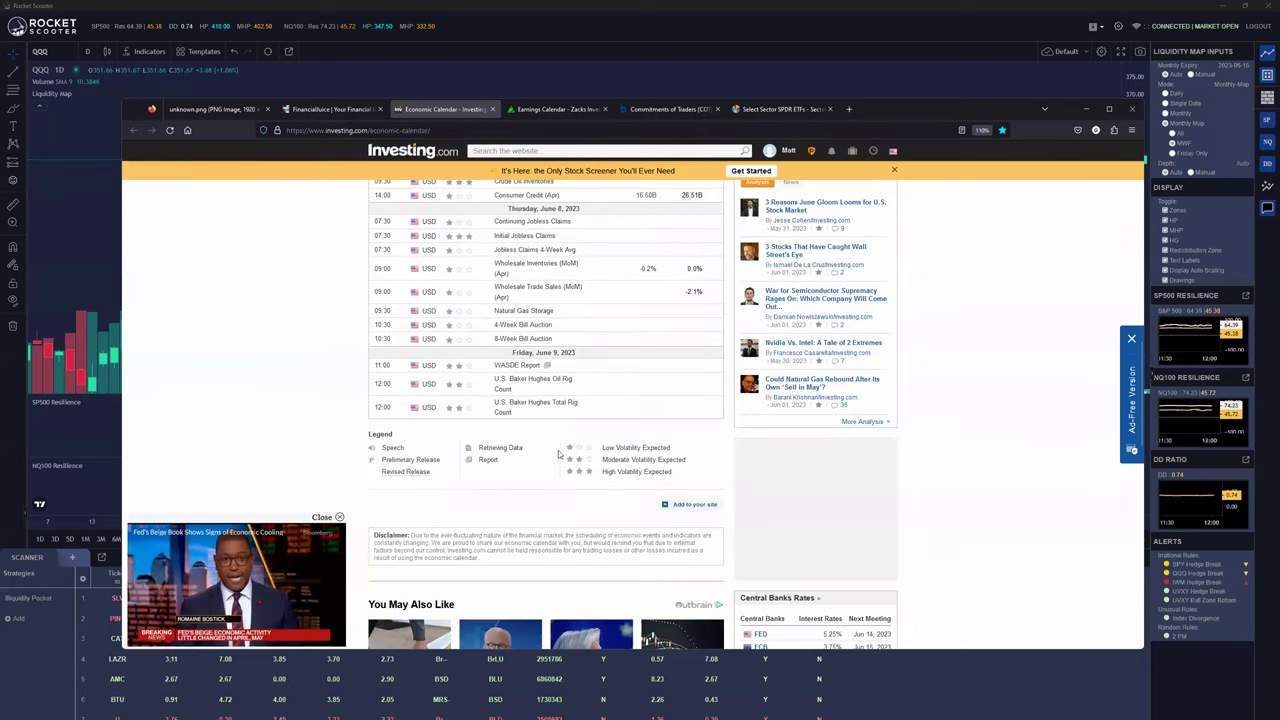
pyautogui.scroll(5, 560, 453)
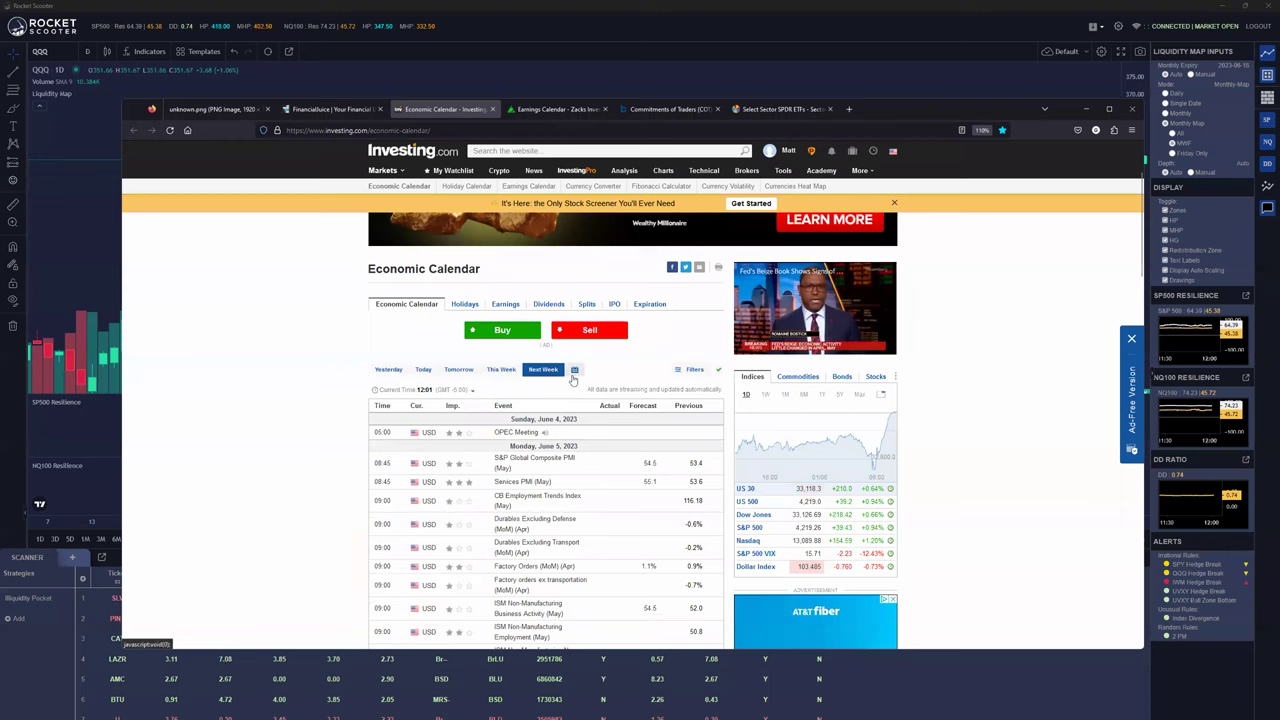
# Set the economic calendar's custom dates to 06/13/2023 through 06/17/2023 and review the CPI, PPI and Fed rate decision entries
pyautogui.click(574, 371)
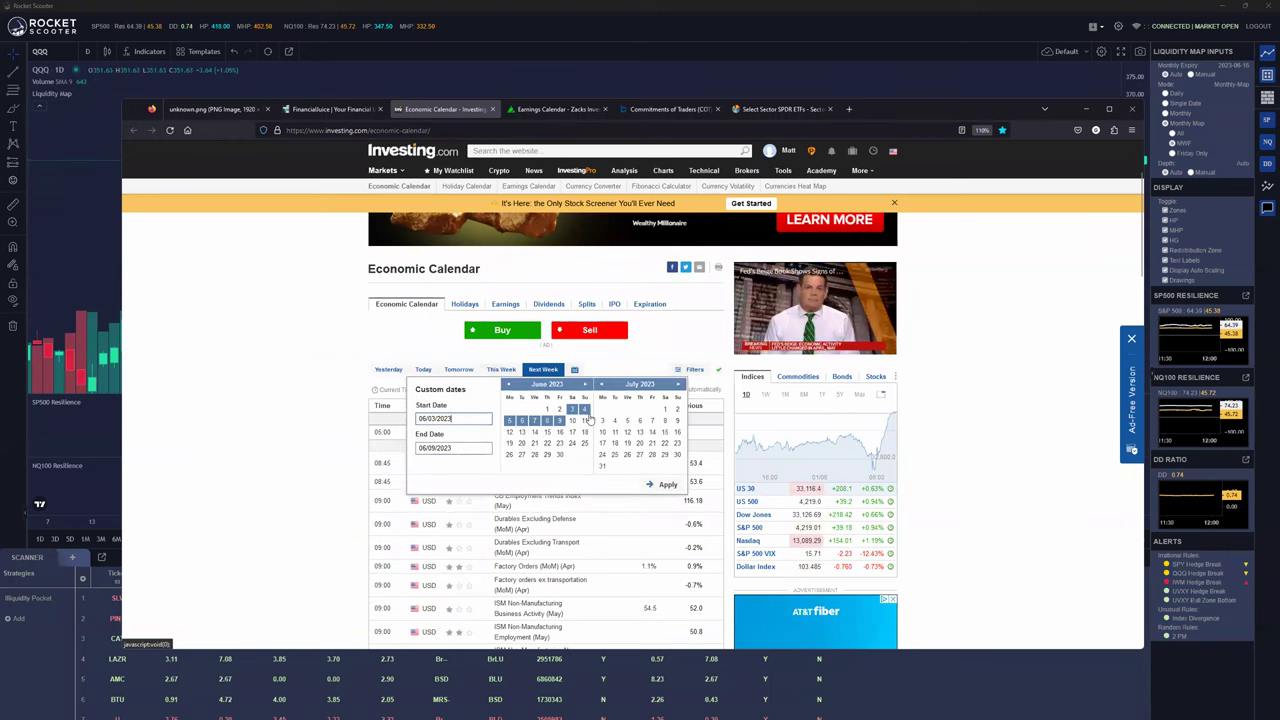
pyautogui.click(572, 433)
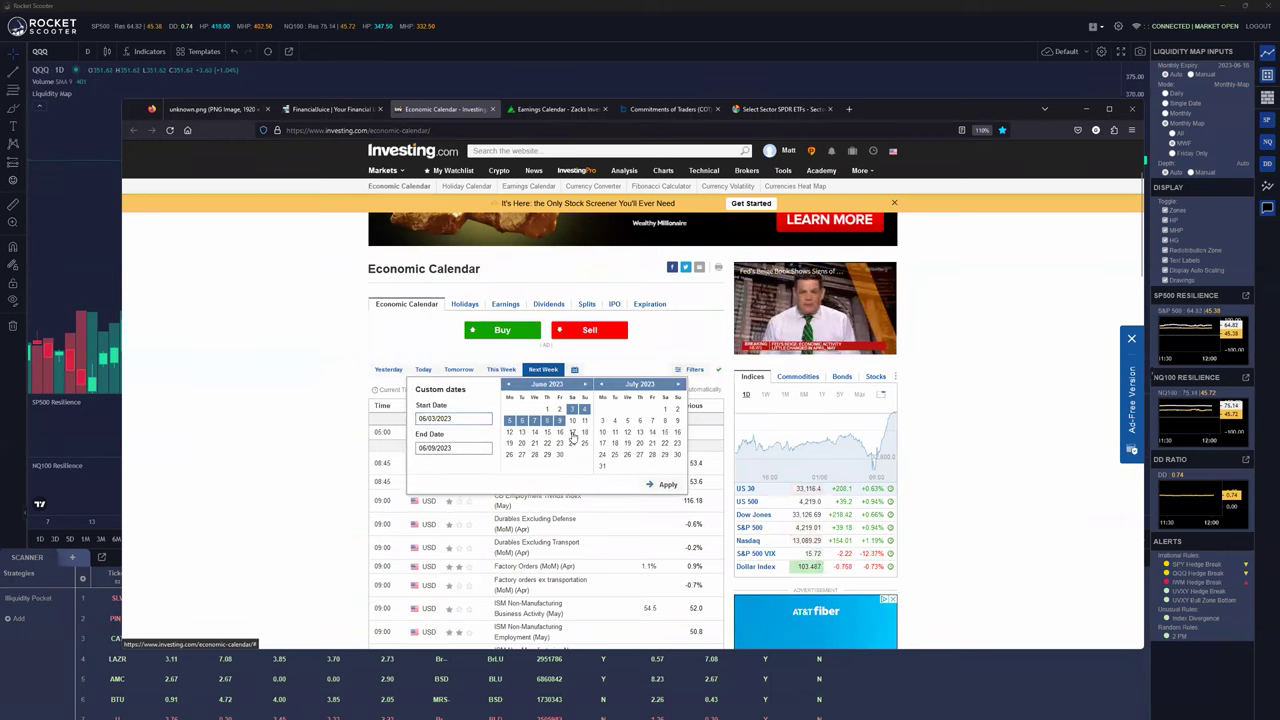
pyautogui.click(520, 433)
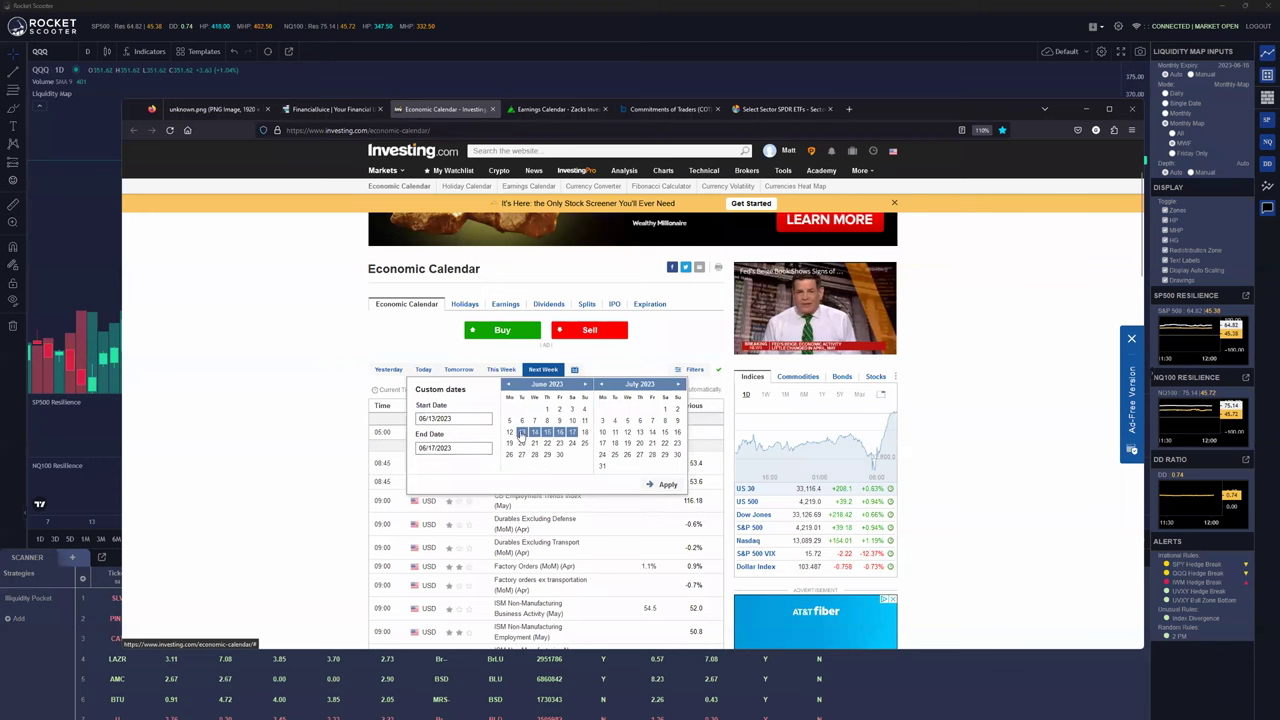
pyautogui.click(680, 484)
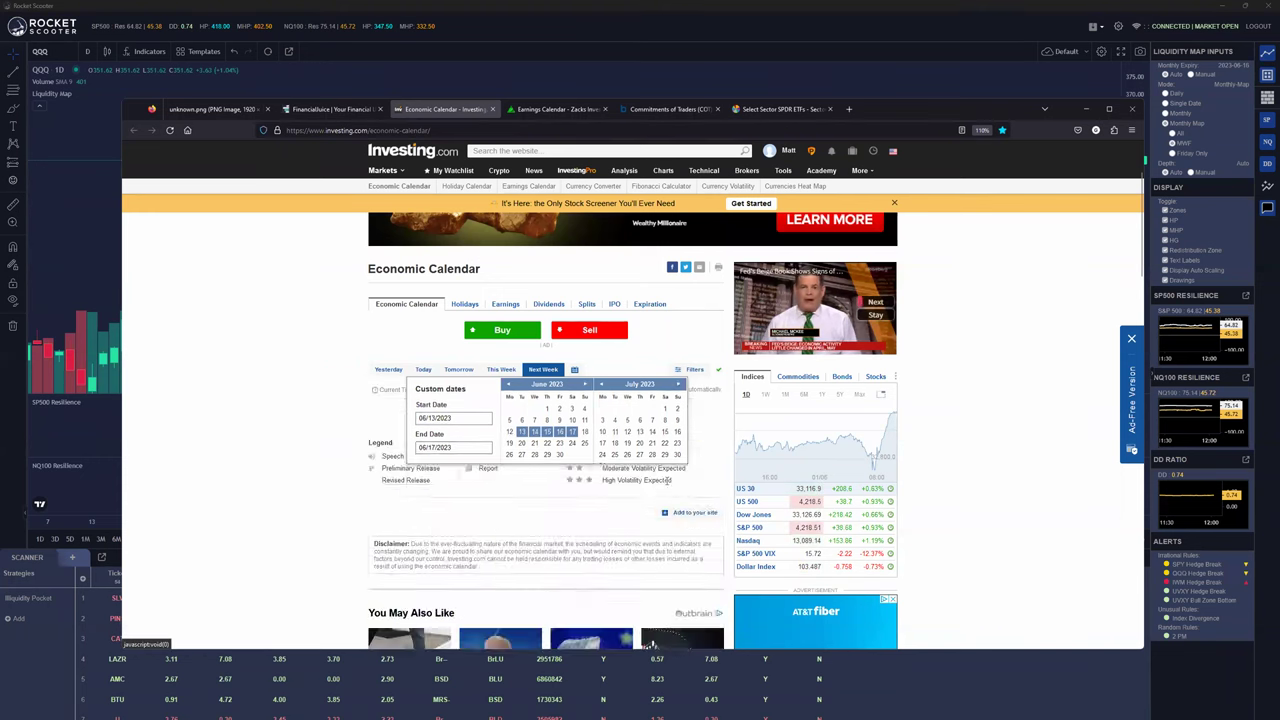
pyautogui.scroll(5, 560, 420)
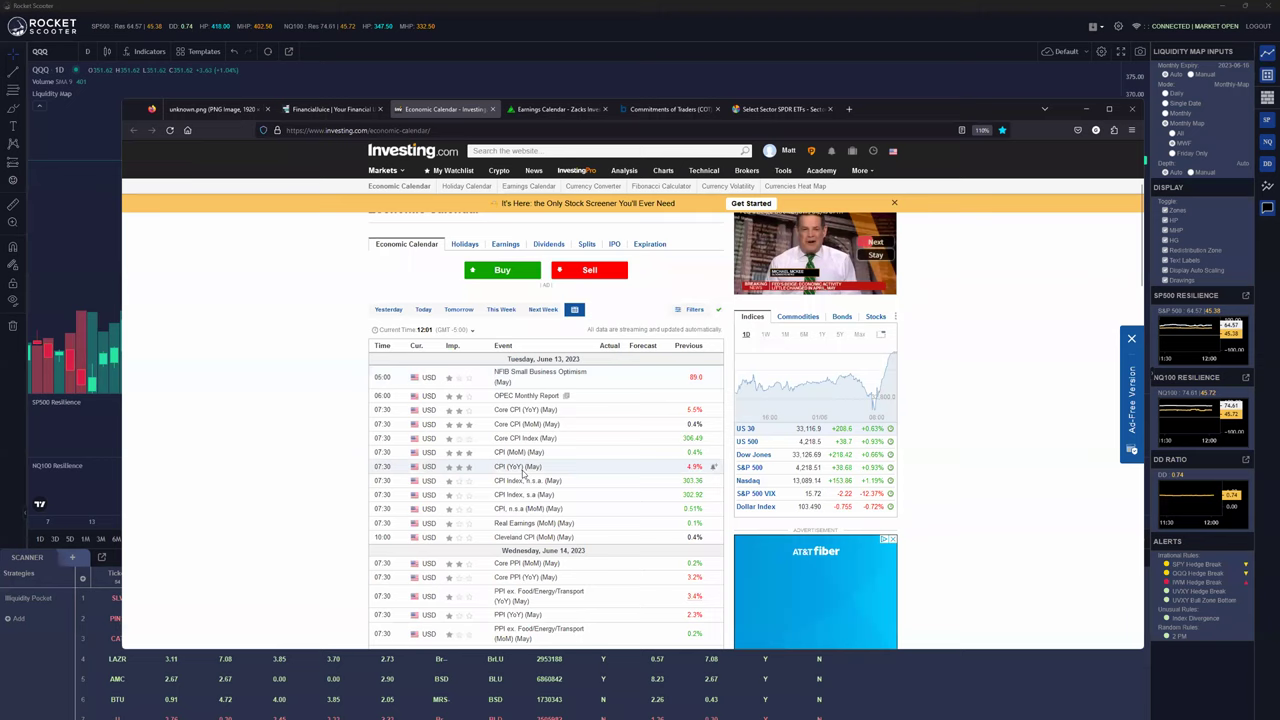
pyautogui.scroll(-3, 560, 372)
pyautogui.scroll(-2, 580, 366)
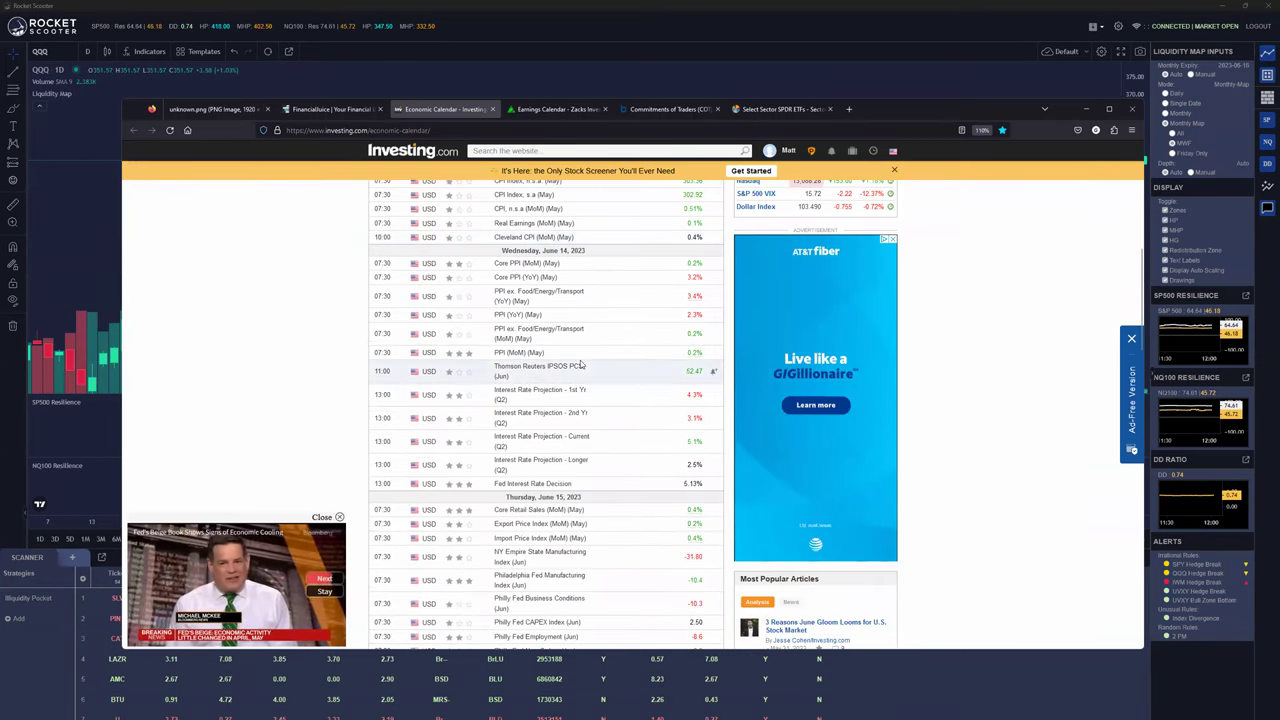
# Review the June 13 and 14 calendar entries and return to Rocket Scooter's QQQ chart with the June zones framed
pyautogui.scroll(1, 556, 480)
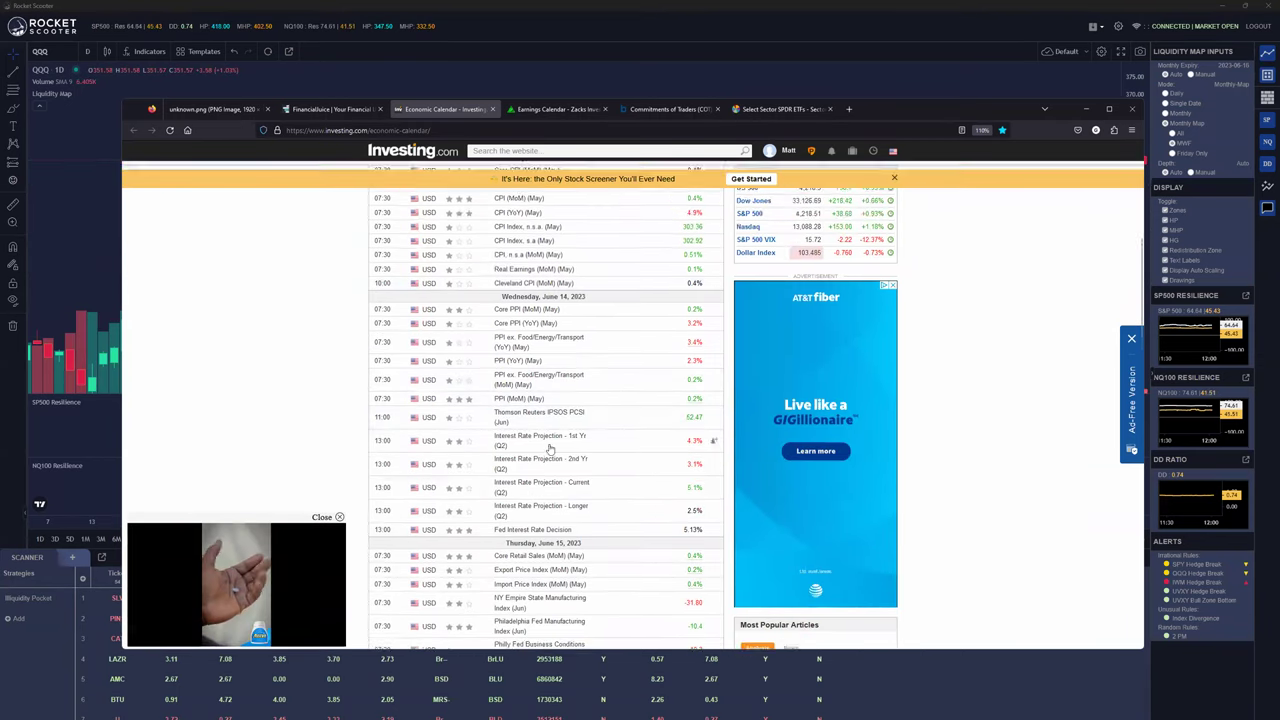
pyautogui.scroll(5, 522, 311)
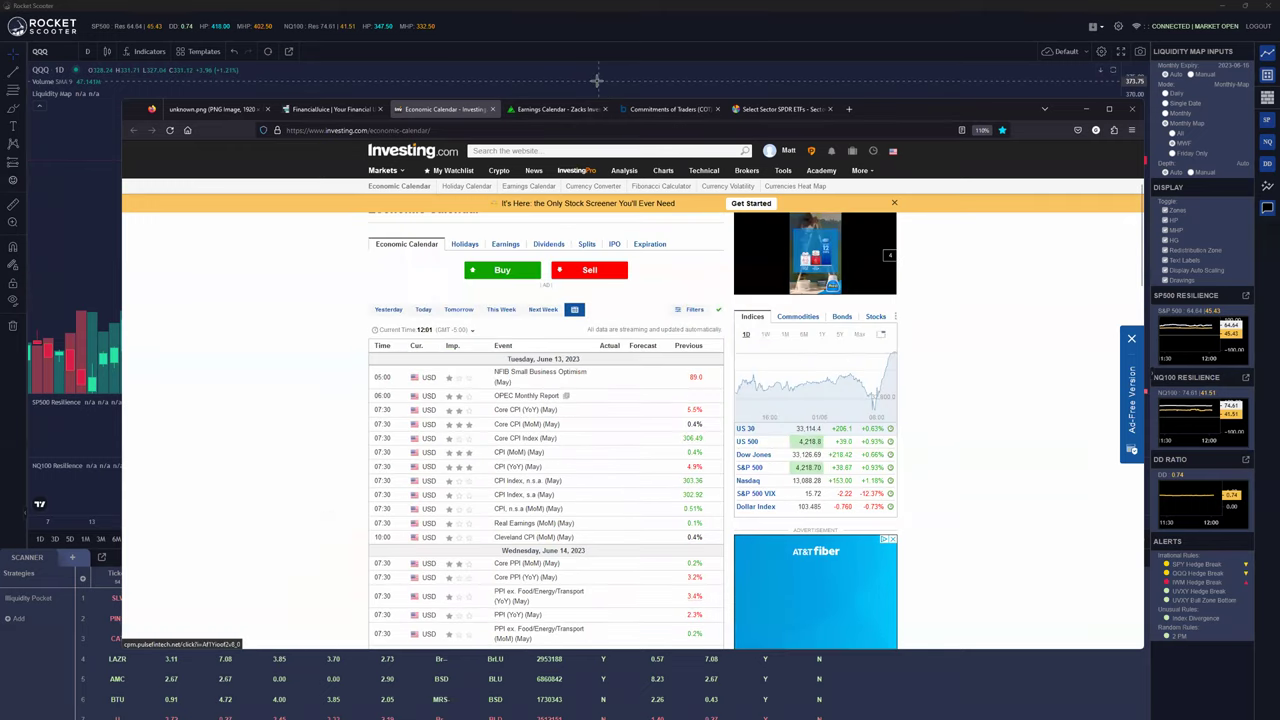
pyautogui.click(606, 86)
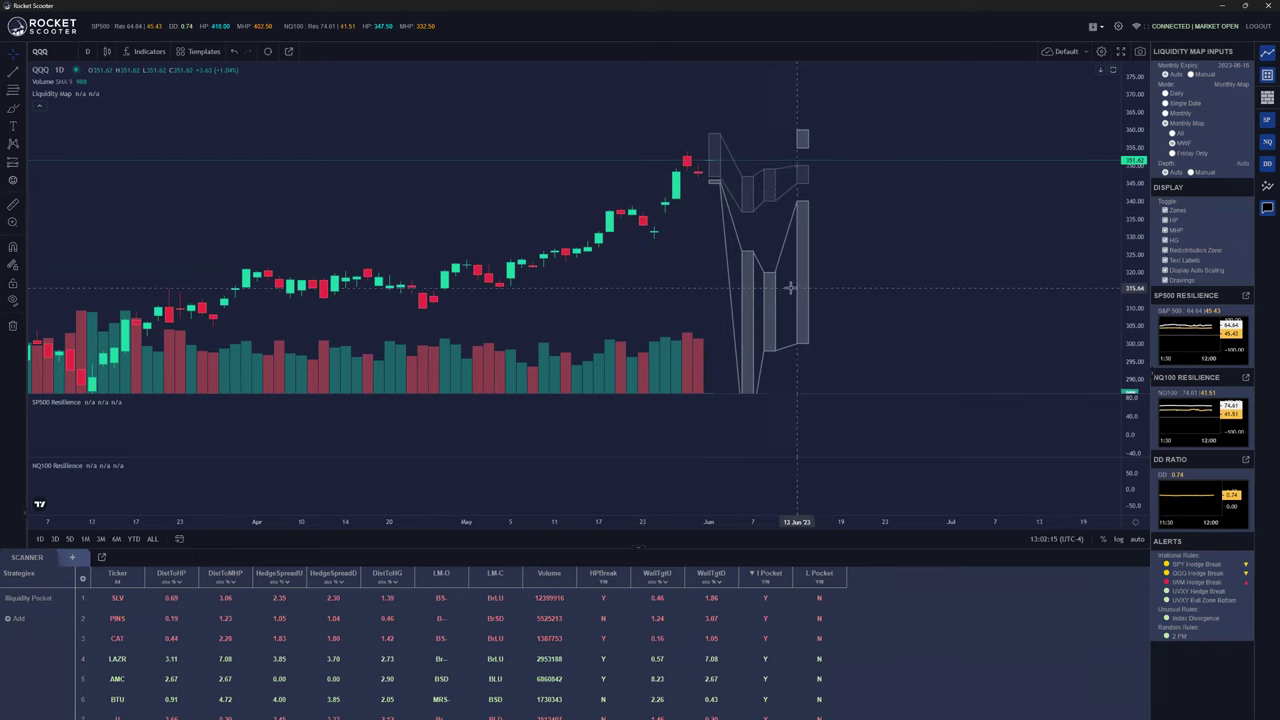
pyautogui.scroll(2, 787, 258)
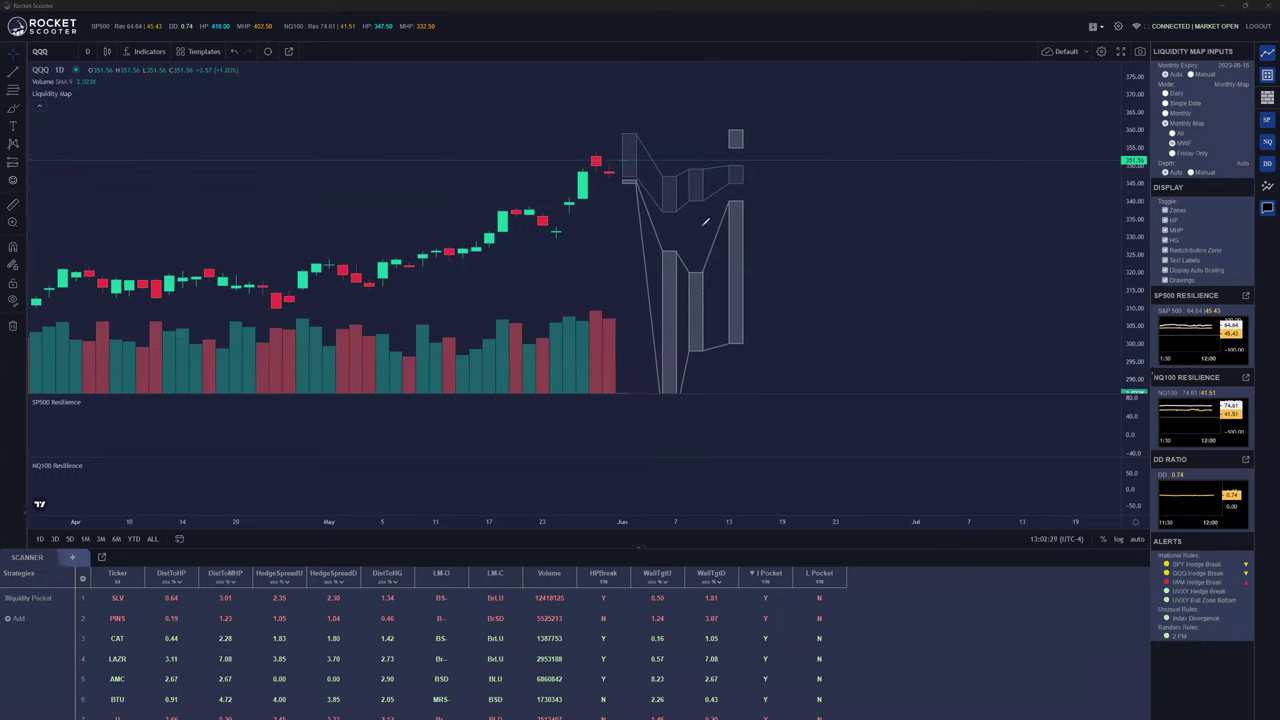
# Circle the gaps between QQQ's June zones, sketch possible upward paths and resistance lines above them, and clear the sketches
pyautogui.moveTo(679, 224)
pyautogui.mouseDown()
pyautogui.moveTo(673, 207)
pyautogui.moveTo(698, 268)
pyautogui.moveTo(703, 208)
pyautogui.mouseUp()
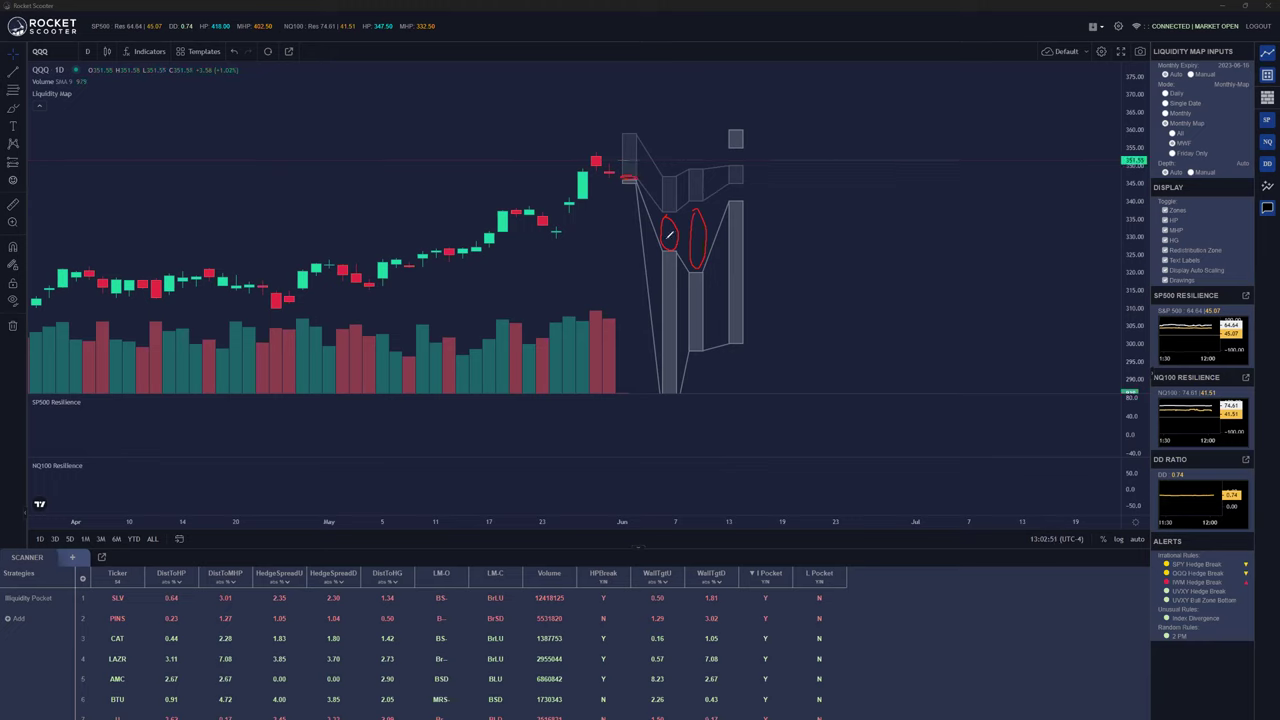
pyautogui.moveTo(622, 166)
pyautogui.mouseDown()
pyautogui.moveTo(664, 133)
pyautogui.moveTo(668, 172)
pyautogui.moveTo(678, 112)
pyautogui.moveTo(695, 180)
pyautogui.moveTo(697, 106)
pyautogui.moveTo(722, 104)
pyautogui.mouseUp()
pyautogui.moveTo(648, 193); pyautogui.dragTo(720, 176)
pyautogui.moveTo(686, 72)
pyautogui.mouseDown()
pyautogui.moveTo(740, 70)
pyautogui.moveTo(700, 73)
pyautogui.mouseUp()
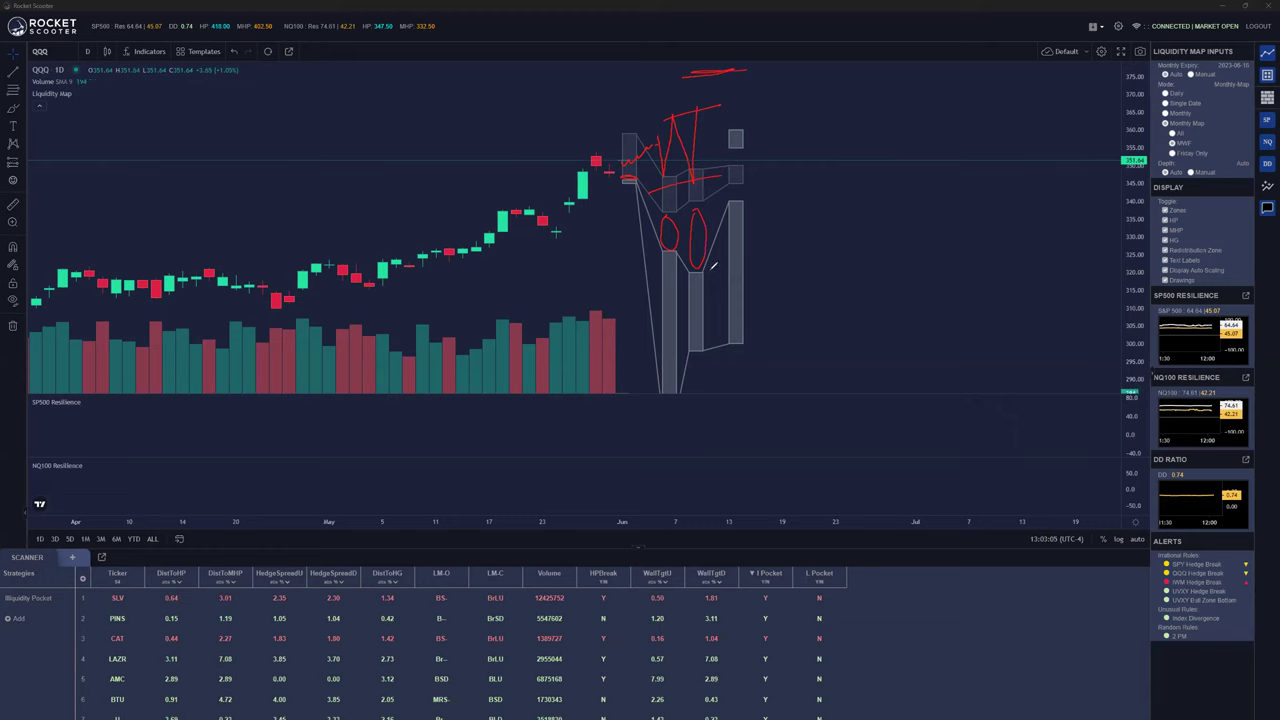
pyautogui.press('e')
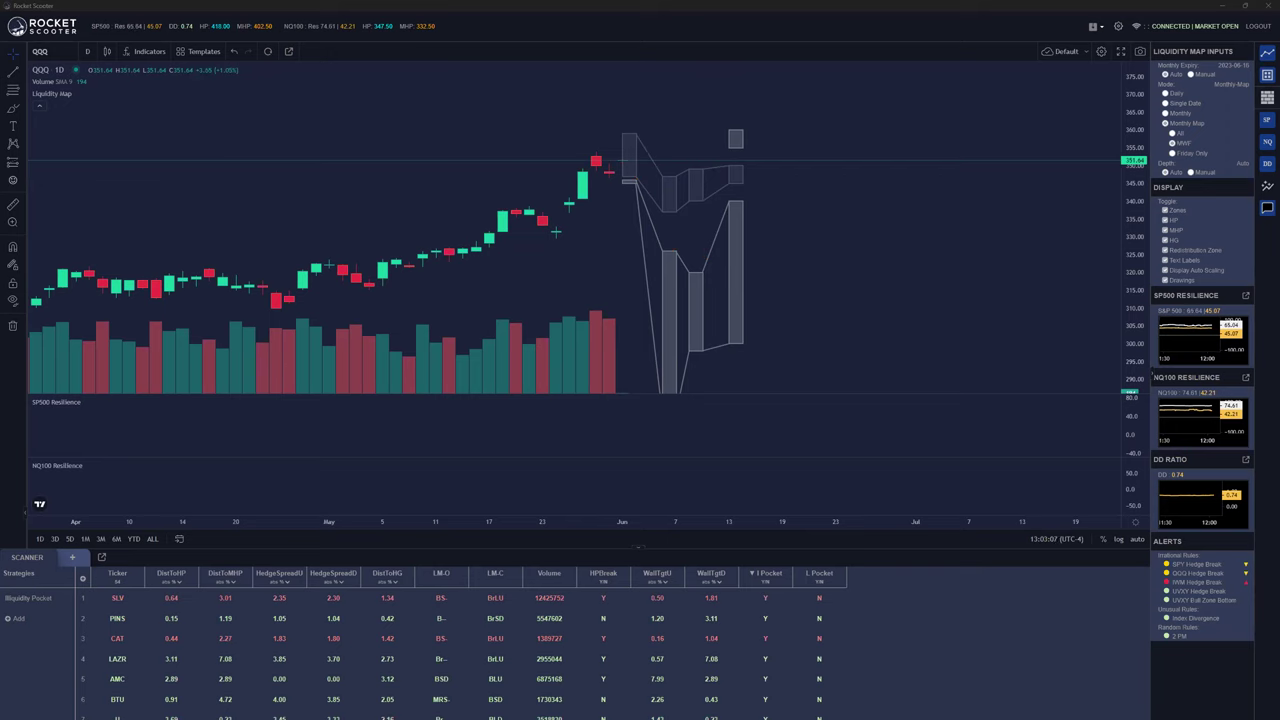
# Load MSFT on the chart with Monthly Map set to All and frame its June zones
pyautogui.click(50, 51)
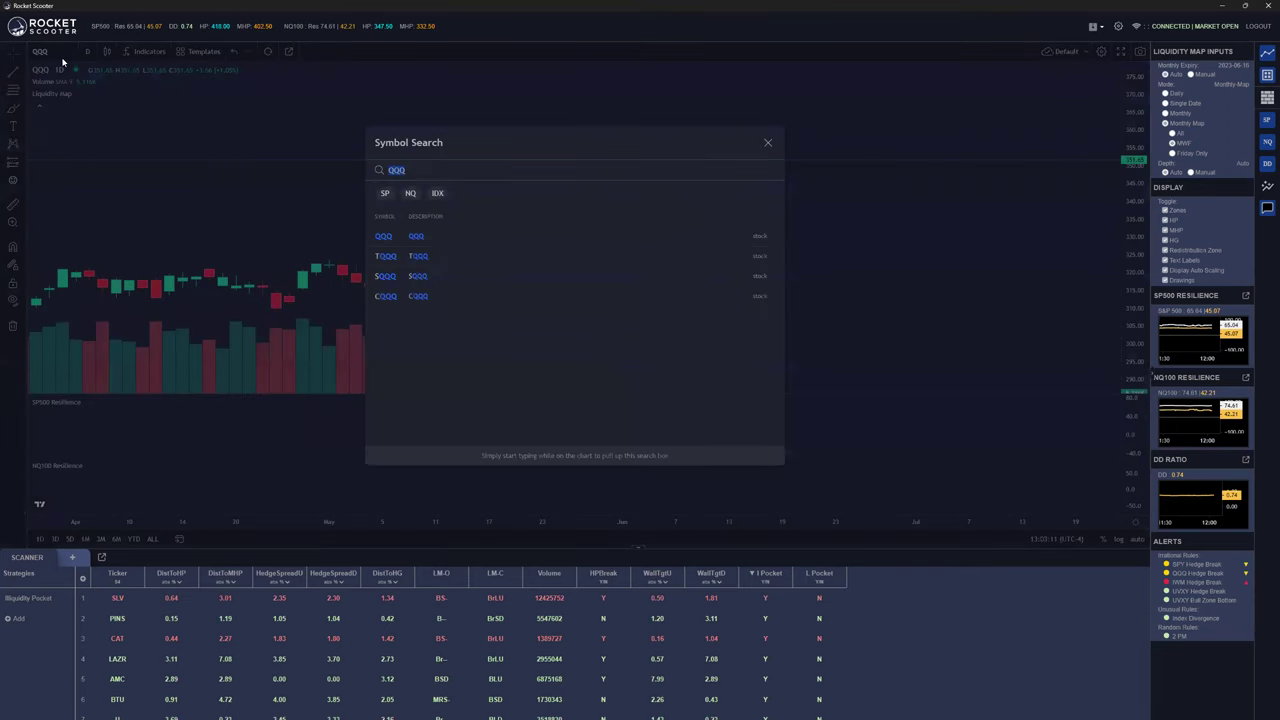
pyautogui.write('MSFT')
pyautogui.press('Return')
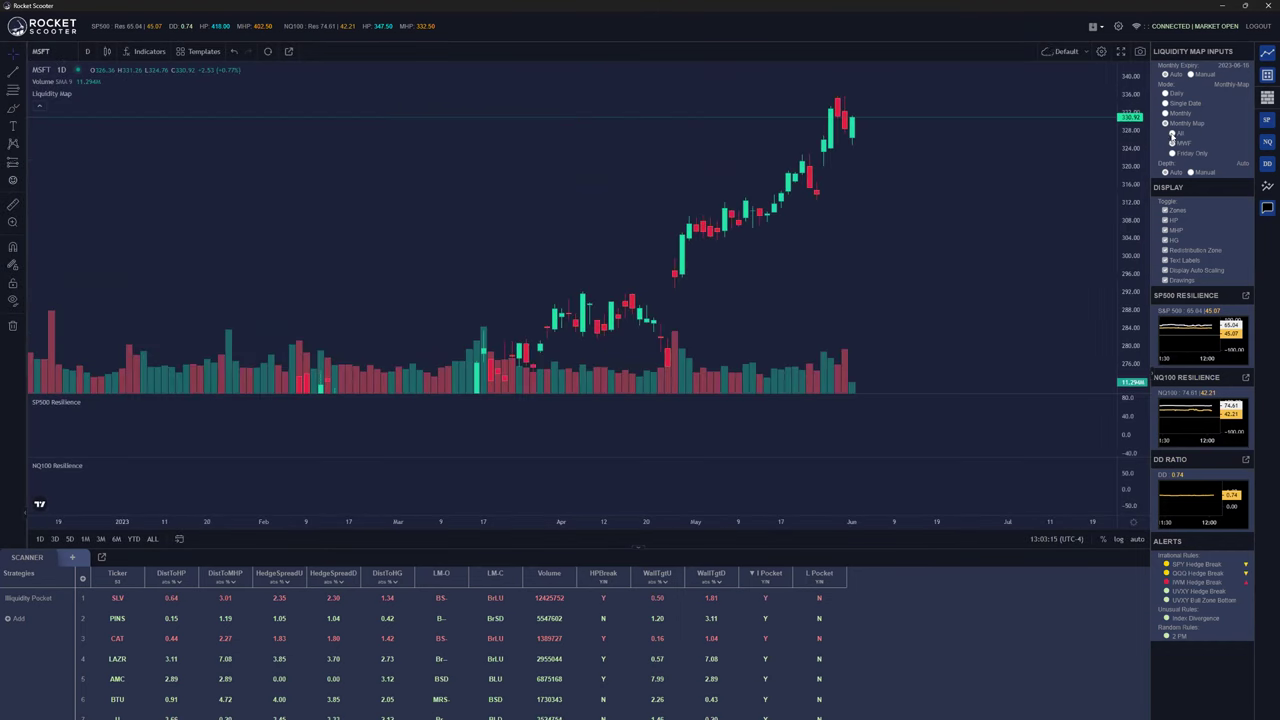
pyautogui.scroll(5, 1083, 171)
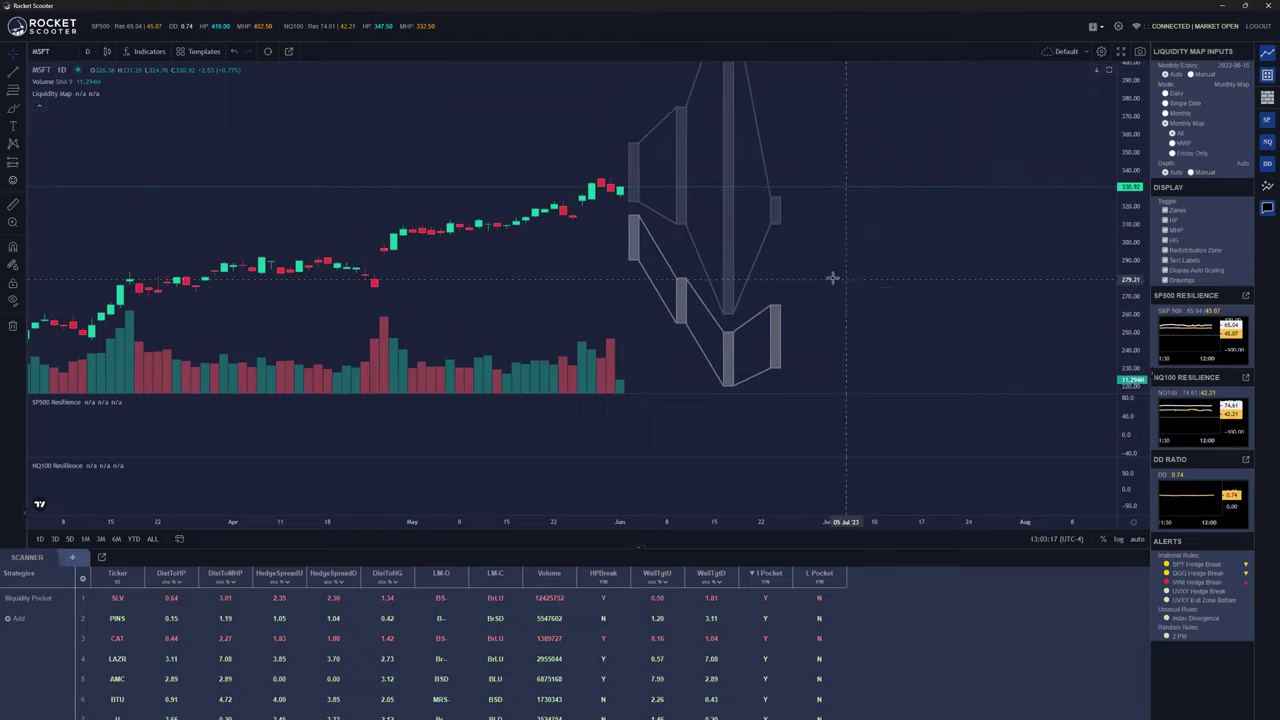
pyautogui.moveTo(957, 166); pyautogui.dragTo(924, 168)
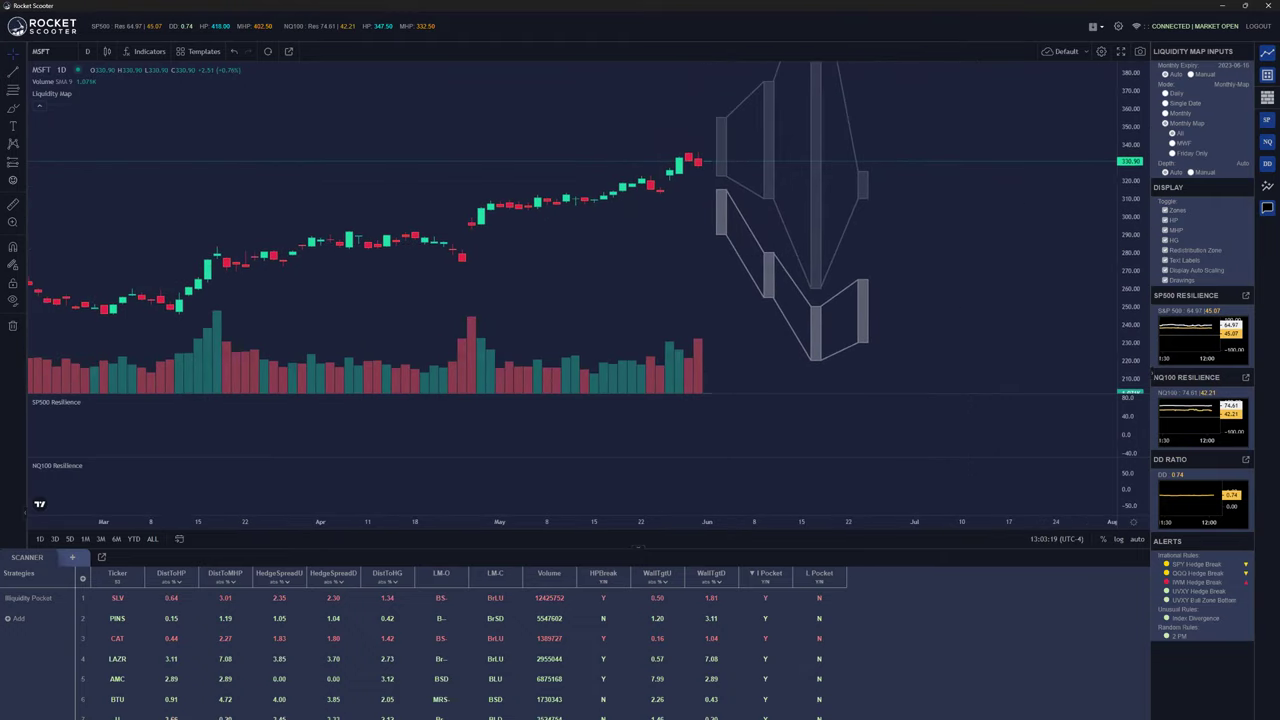
# Circle MSFT's latest candles and the gaps between its first two June zones, sketch a rising zigzag path, and clear the sketches
pyautogui.moveTo(726, 175)
pyautogui.mouseDown()
pyautogui.moveTo(712, 184)
pyautogui.moveTo(730, 189)
pyautogui.moveTo(666, 166)
pyautogui.moveTo(667, 178)
pyautogui.moveTo(703, 160)
pyautogui.mouseUp()
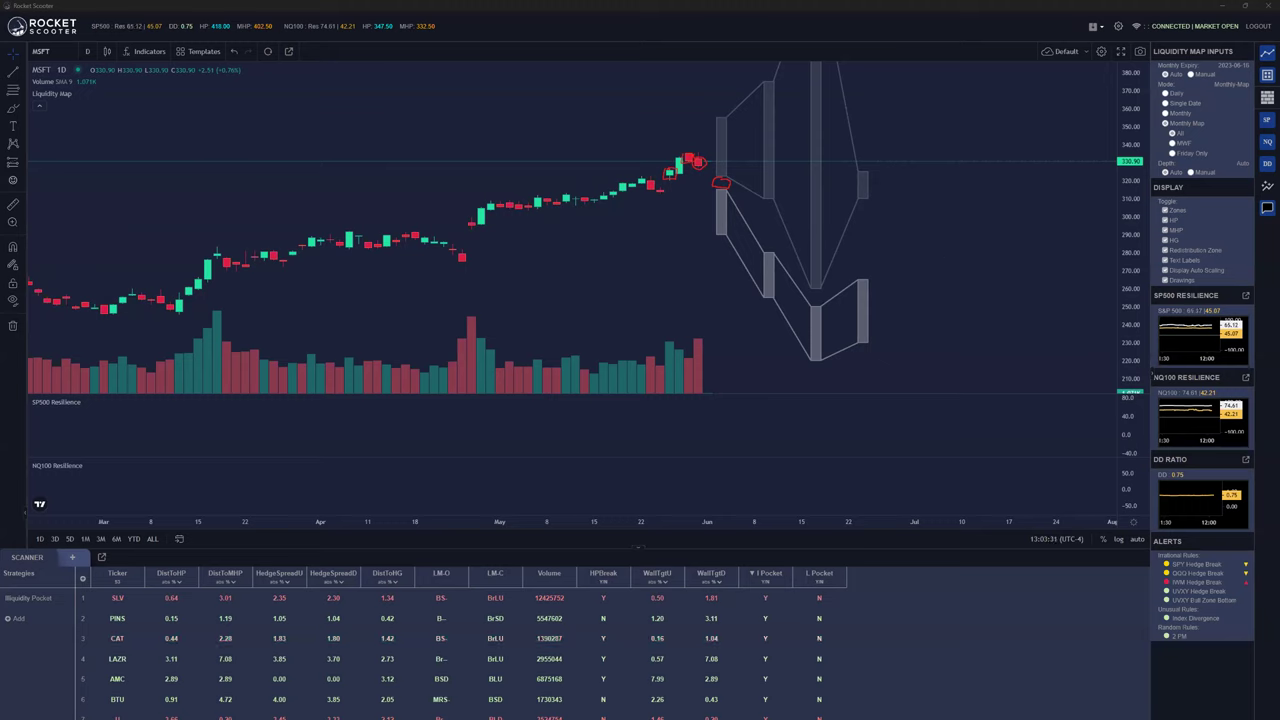
pyautogui.moveTo(769, 200)
pyautogui.mouseDown()
pyautogui.moveTo(766, 250)
pyautogui.moveTo(771, 198)
pyautogui.mouseUp()
pyautogui.moveTo(722, 158)
pyautogui.mouseDown()
pyautogui.moveTo(761, 171)
pyautogui.moveTo(770, 122)
pyautogui.moveTo(779, 151)
pyautogui.moveTo(798, 106)
pyautogui.moveTo(806, 121)
pyautogui.mouseUp()
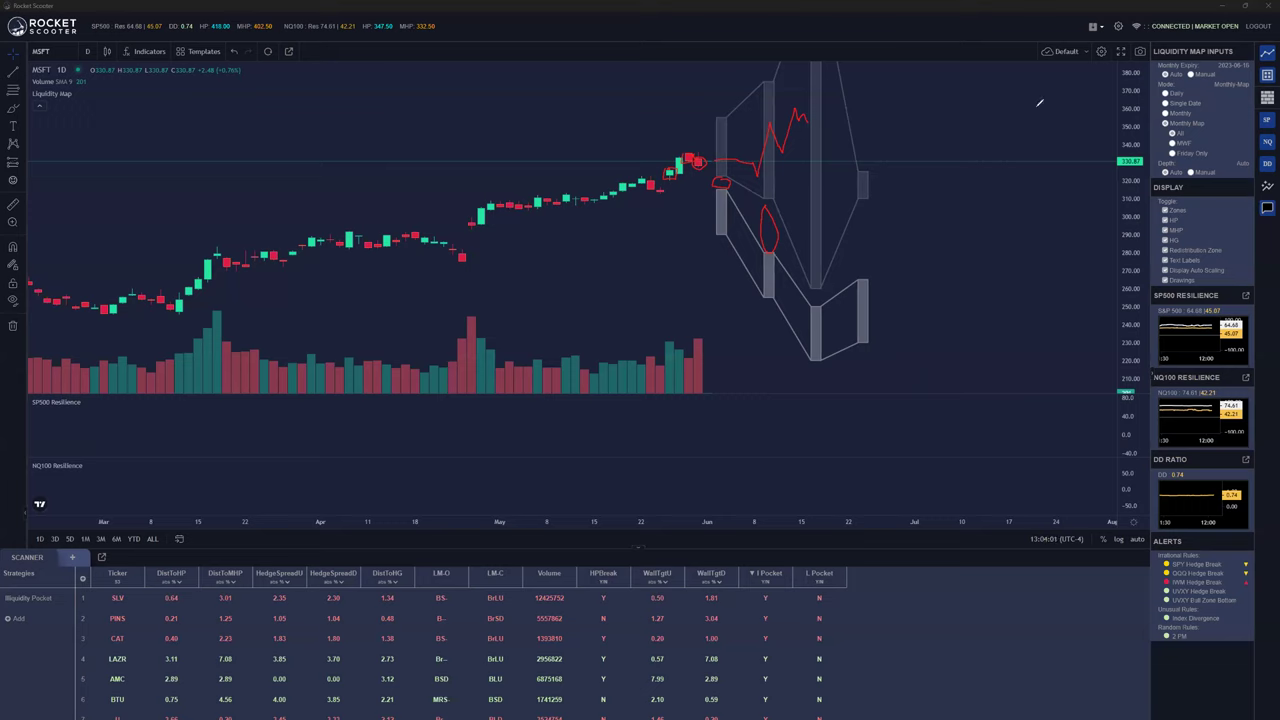
pyautogui.press('Escape')
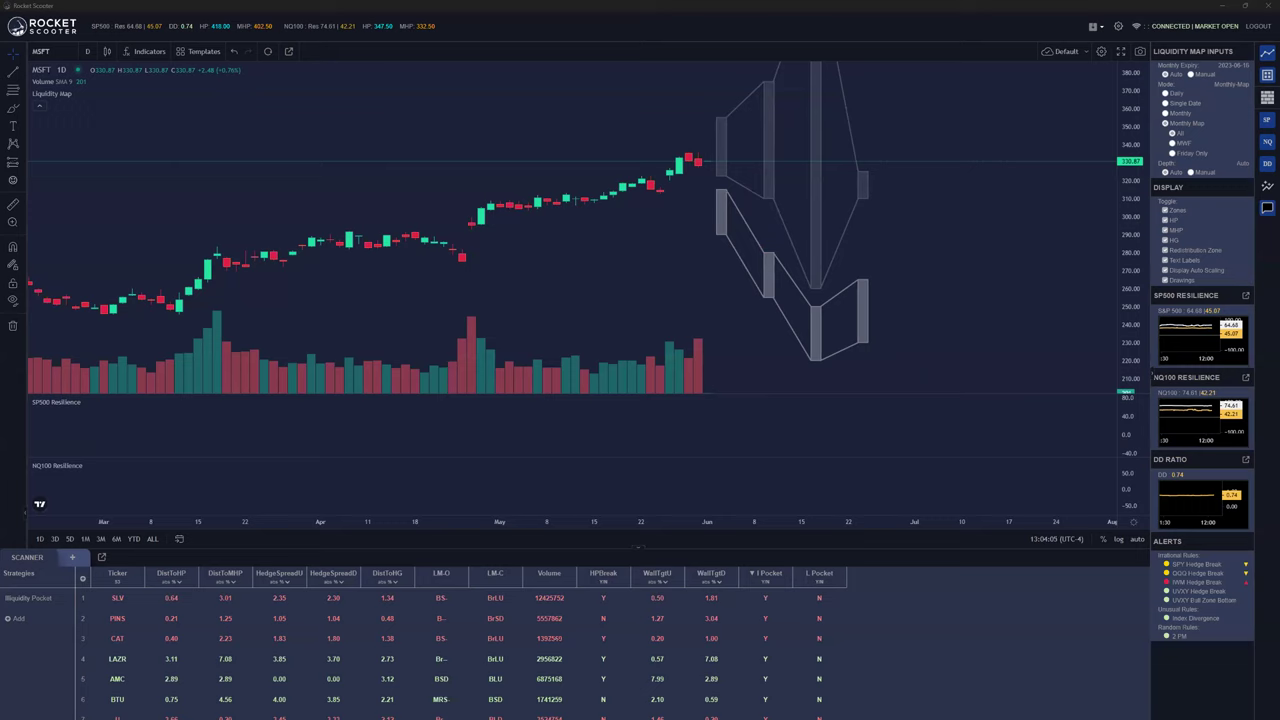
# Trace MSFT's narrowing gap toward the mid-June zones, mark that date with an arrow, sketch a path from the current price, and clear everything
pyautogui.moveTo(724, 171); pyautogui.dragTo(772, 198)
pyautogui.moveTo(803, 244); pyautogui.dragTo(816, 282)
pyautogui.moveTo(727, 188)
pyautogui.mouseDown()
pyautogui.moveTo(814, 286)
pyautogui.moveTo(812, 305)
pyautogui.mouseUp()
pyautogui.moveTo(826, 386); pyautogui.dragTo(820, 440)
pyautogui.moveTo(816, 394); pyautogui.dragTo(834, 392)
pyautogui.moveTo(936, 335); pyautogui.dragTo(834, 368)
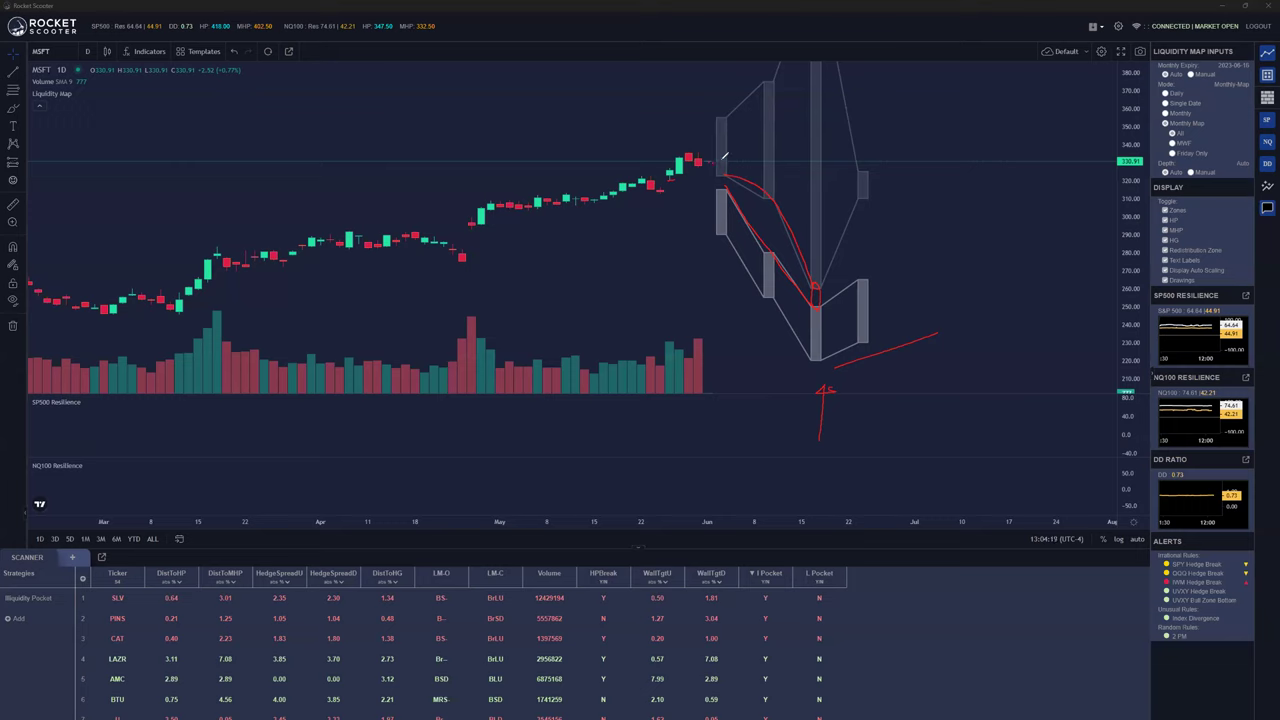
pyautogui.moveTo(727, 161)
pyautogui.mouseDown()
pyautogui.moveTo(780, 148)
pyautogui.moveTo(806, 112)
pyautogui.moveTo(850, 133)
pyautogui.mouseUp()
pyautogui.press('Escape')
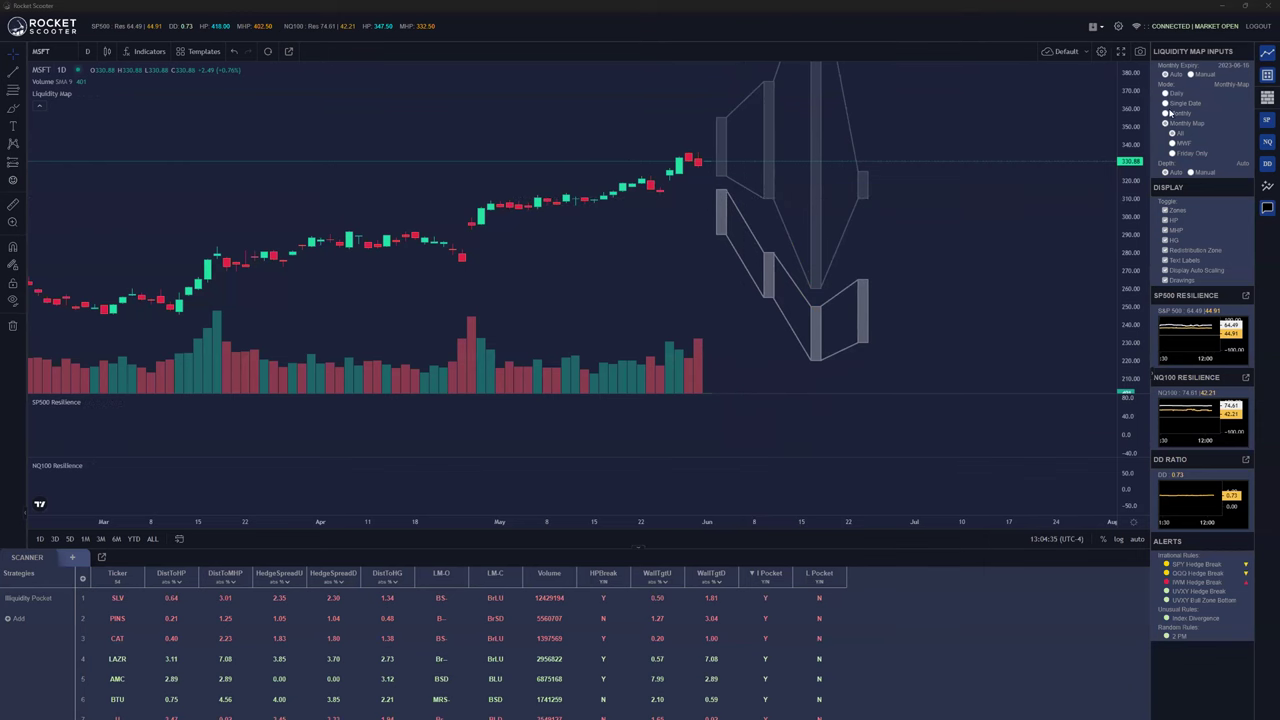
# Set MSFT's liquidity map mode to Daily and place the browser's liquidity map setup diagram beside the chart
pyautogui.click(1165, 93)
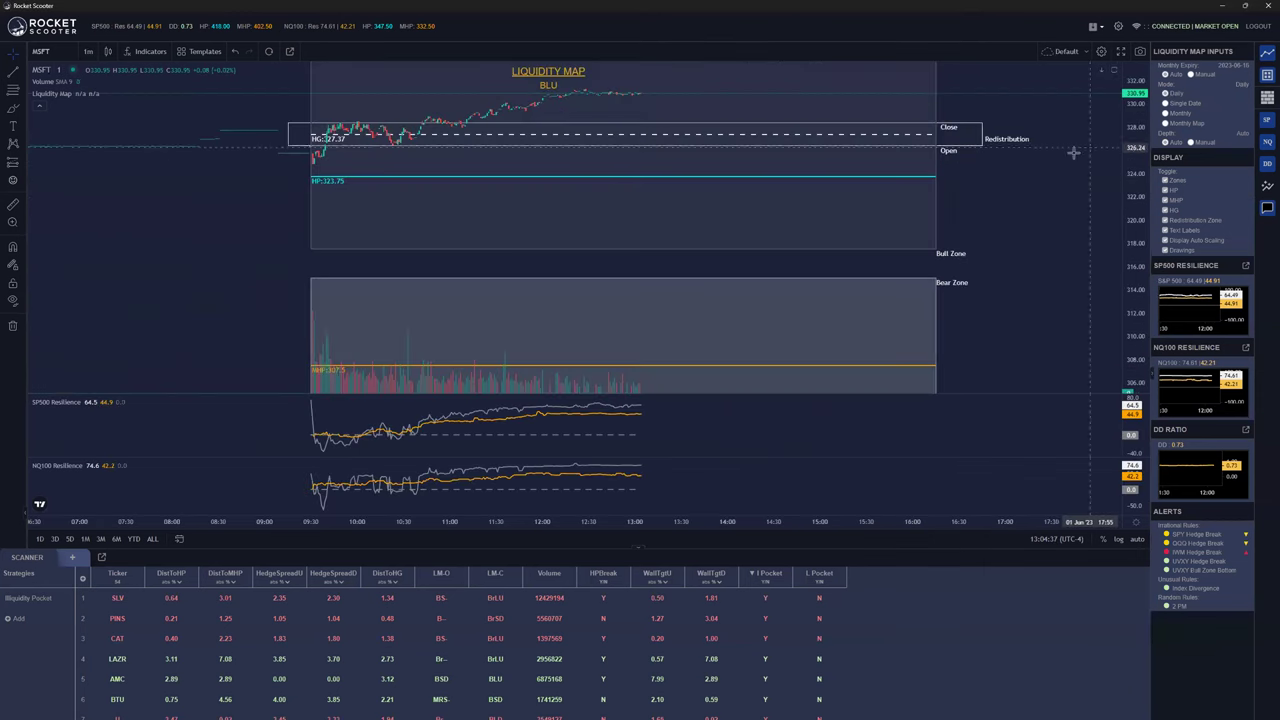
pyautogui.moveTo(400, 181); pyautogui.dragTo(526, 286)
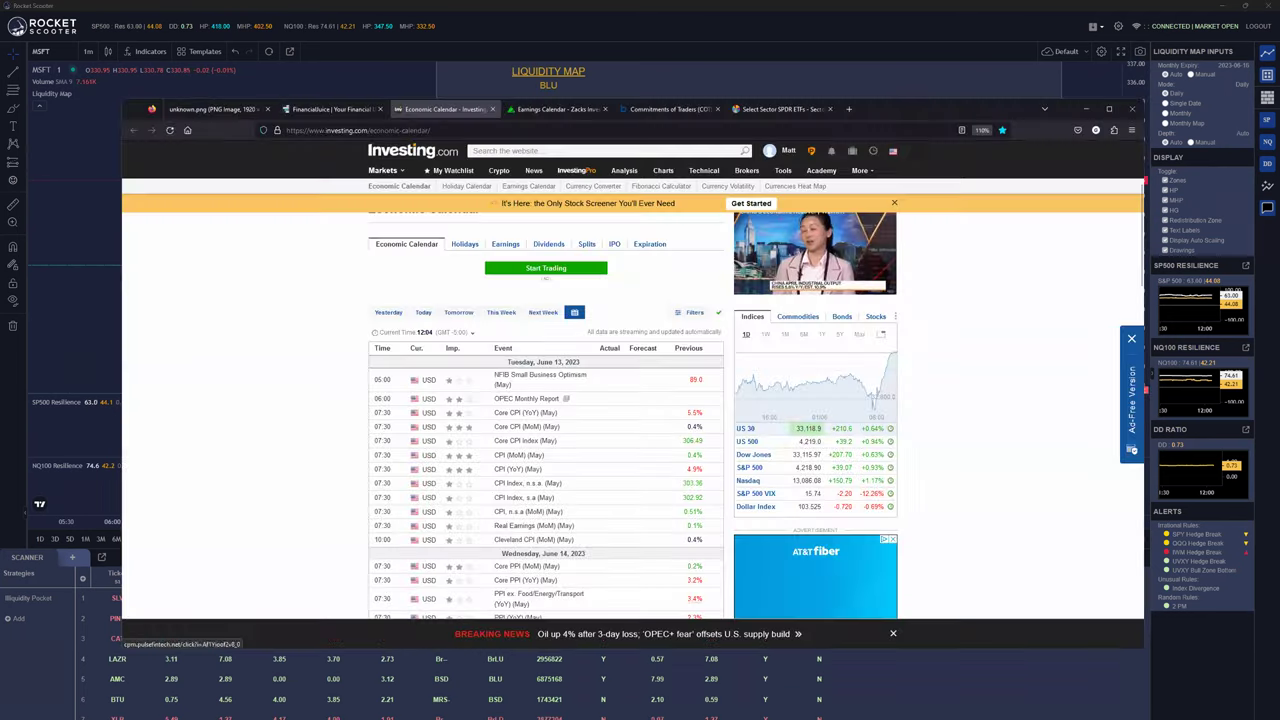
pyautogui.hotkey('alt', 'Tab')
pyautogui.click(222, 110)
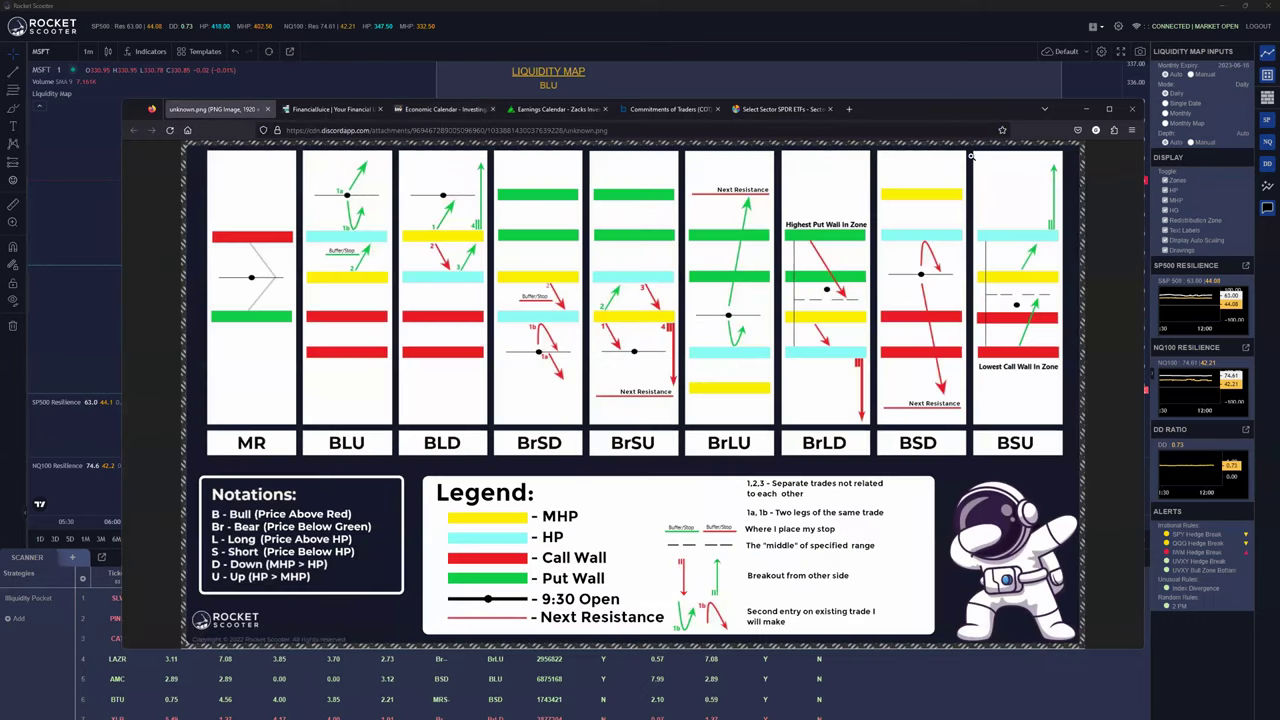
pyautogui.moveTo(899, 115); pyautogui.dragTo(1279, 165)
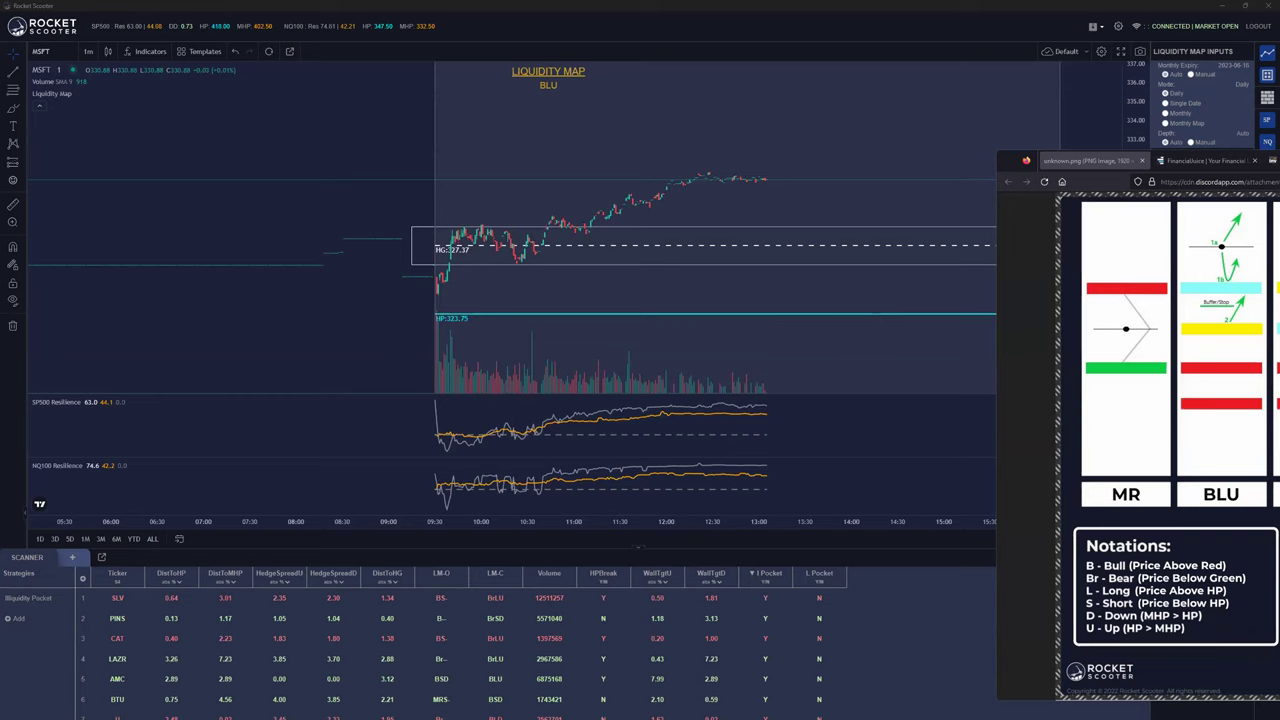
pyautogui.moveTo(340, 194); pyautogui.dragTo(95, 204)
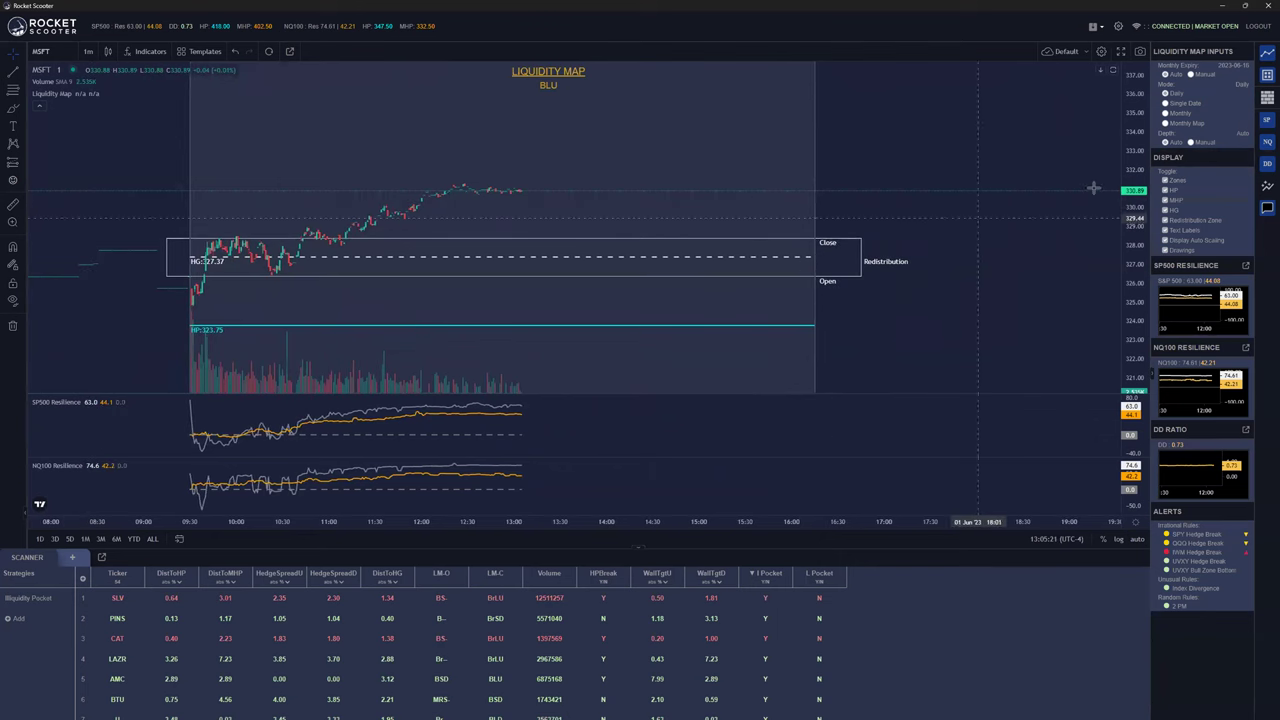
pyautogui.hotkey('alt', 'Tab')
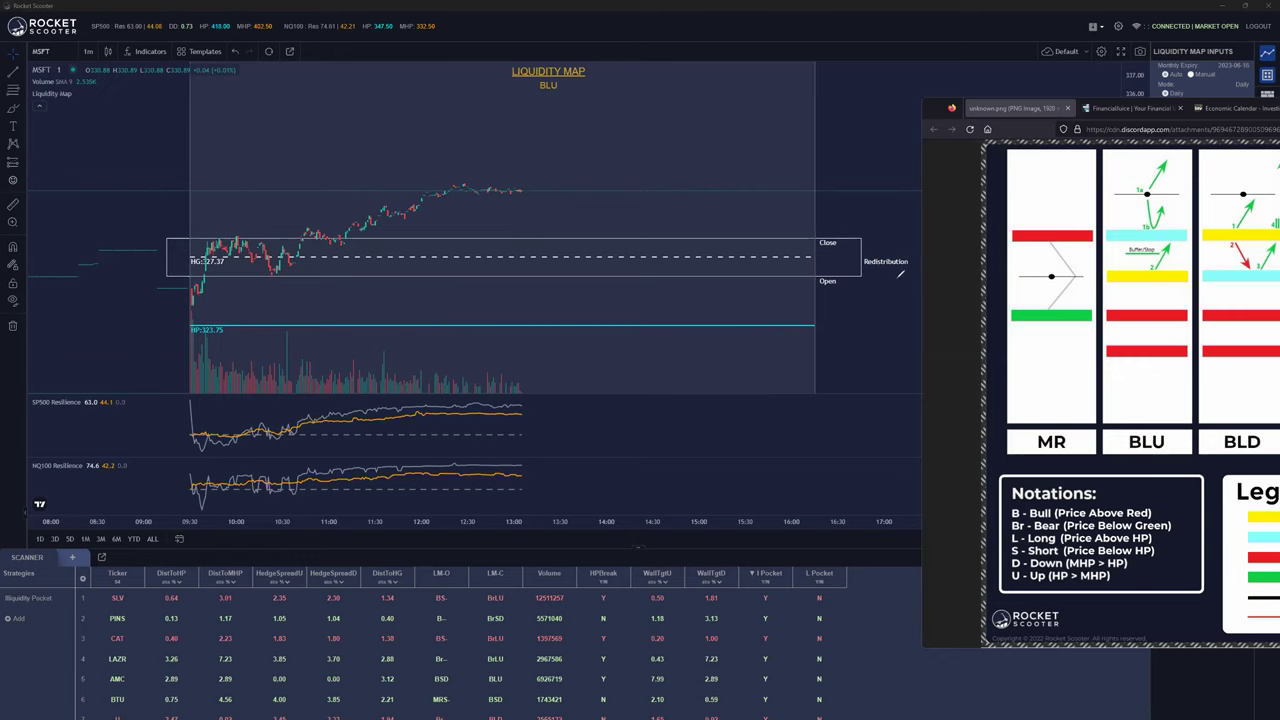
# Mark BLU on the chart and diagram, underline Open, and draw arrows from MSFT's HP level up through the redistribution zone
pyautogui.moveTo(820, 287); pyautogui.dragTo(842, 284)
pyautogui.moveTo(246, 322)
pyautogui.mouseDown()
pyautogui.moveTo(274, 282)
pyautogui.moveTo(288, 286)
pyautogui.mouseUp()
pyautogui.moveTo(537, 97); pyautogui.dragTo(568, 98)
pyautogui.moveTo(1128, 462); pyautogui.dragTo(1202, 452)
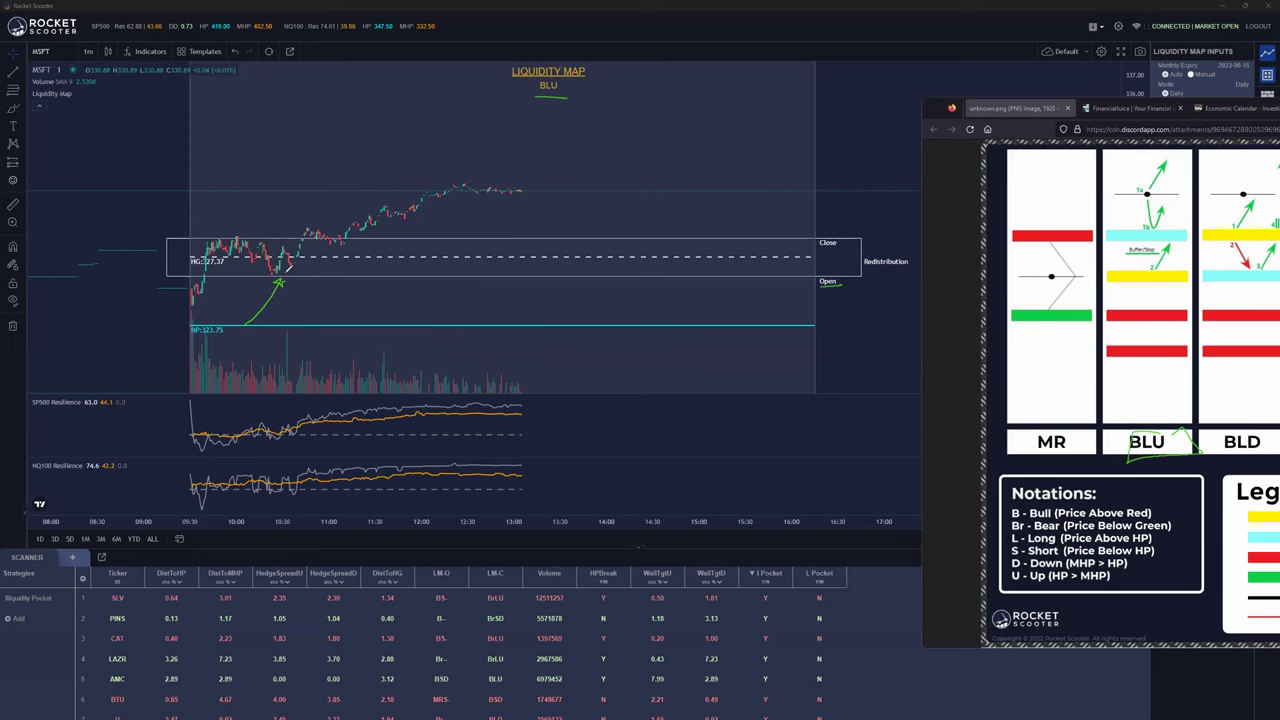
pyautogui.moveTo(288, 268); pyautogui.dragTo(317, 238)
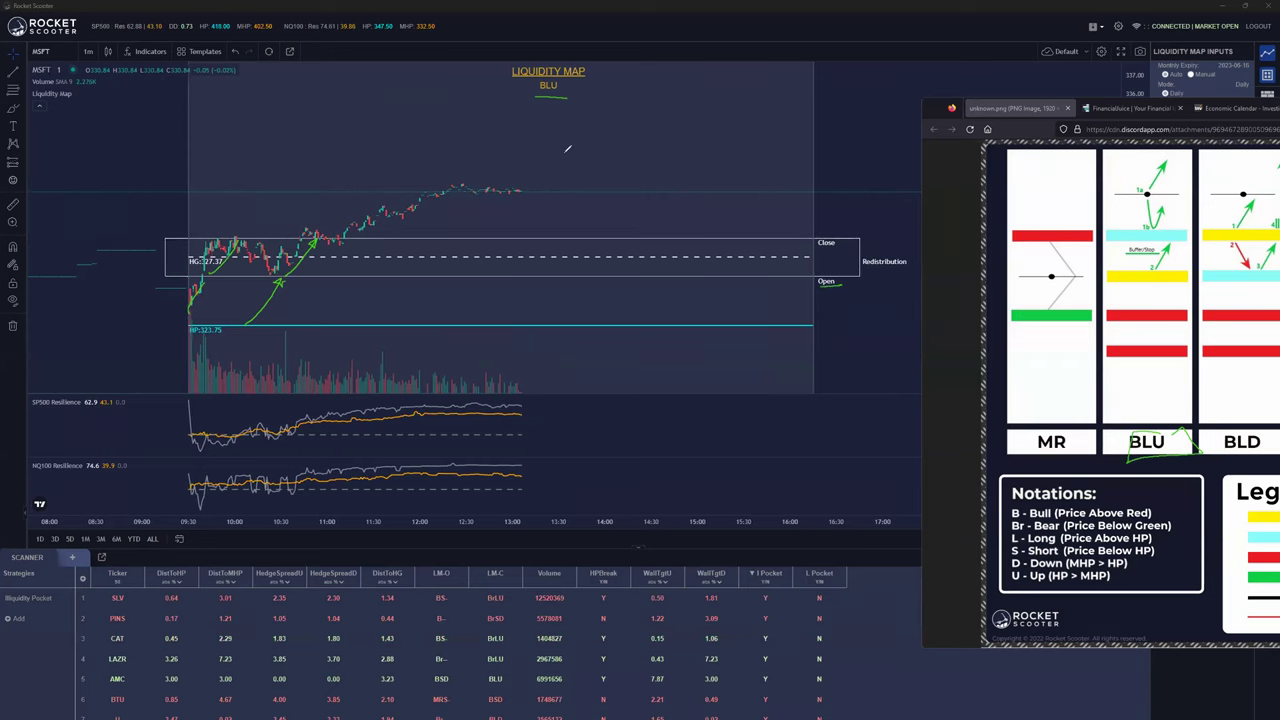
# Bracket MSFT's premarket range, draw a rising arrow labelled "2wk", mark the HP entry with an X, and clear the sketches
pyautogui.moveTo(130, 247); pyautogui.dragTo(147, 296)
pyautogui.moveTo(78, 130); pyautogui.dragTo(138, 80)
pyautogui.moveTo(121, 96); pyautogui.dragTo(224, 104)
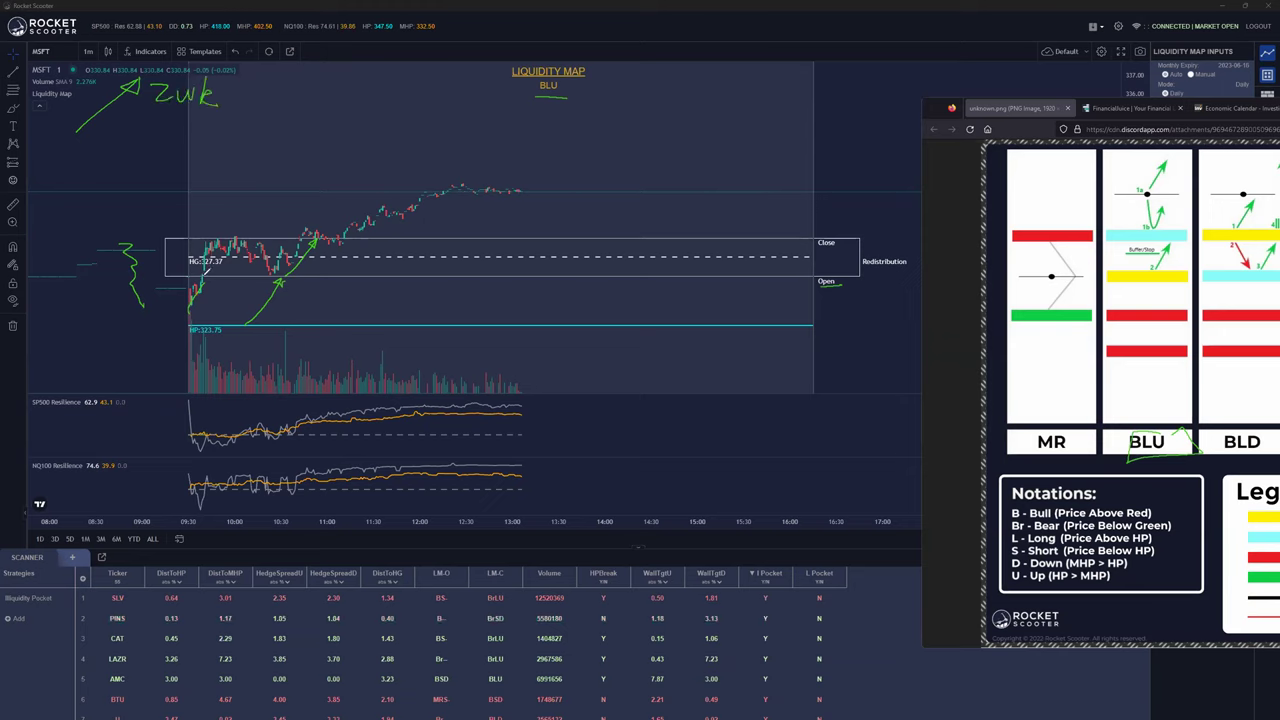
pyautogui.moveTo(278, 280)
pyautogui.mouseDown()
pyautogui.moveTo(290, 268)
pyautogui.moveTo(251, 318)
pyautogui.moveTo(252, 340)
pyautogui.mouseUp()
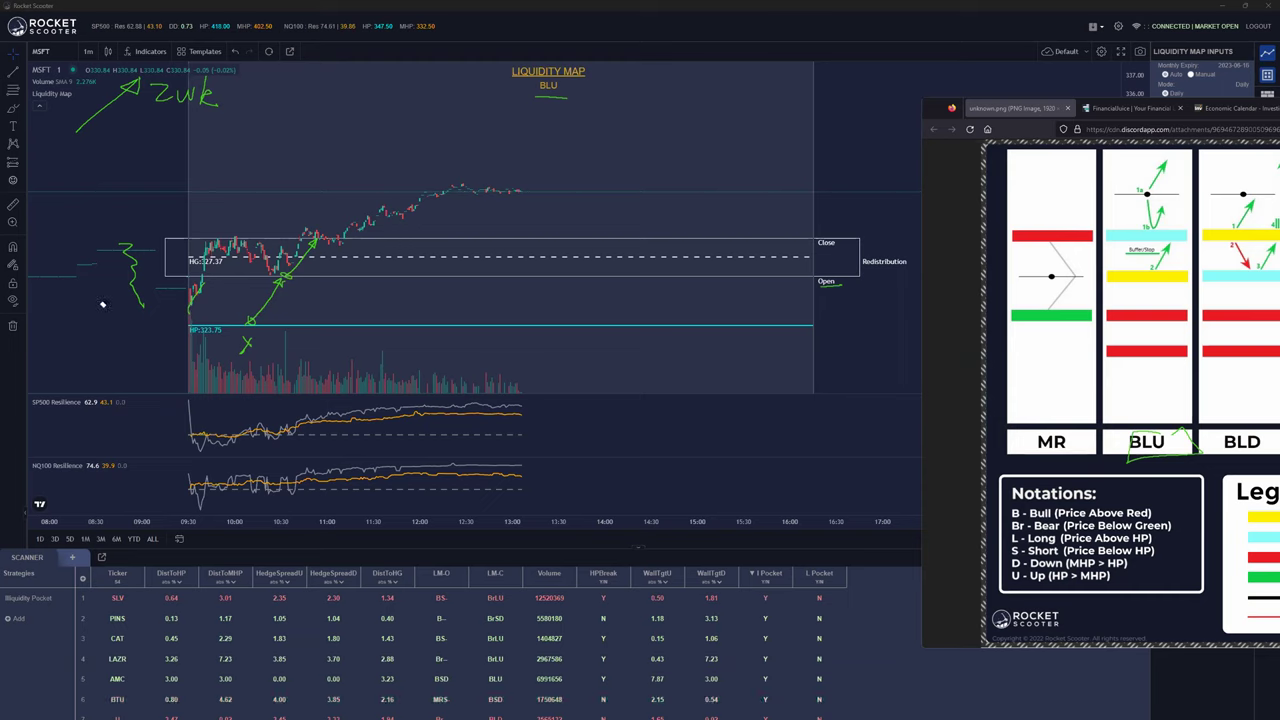
pyautogui.click(138, 248)
pyautogui.press('Delete')
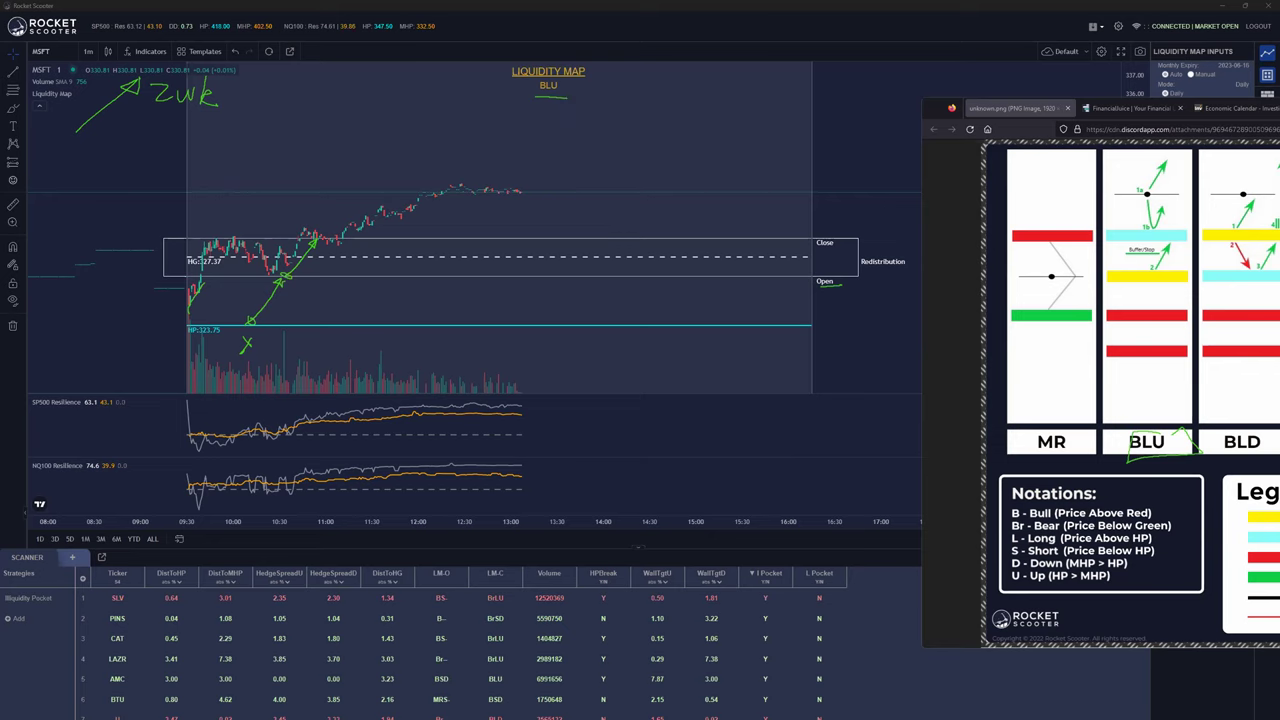
pyautogui.press('Escape')
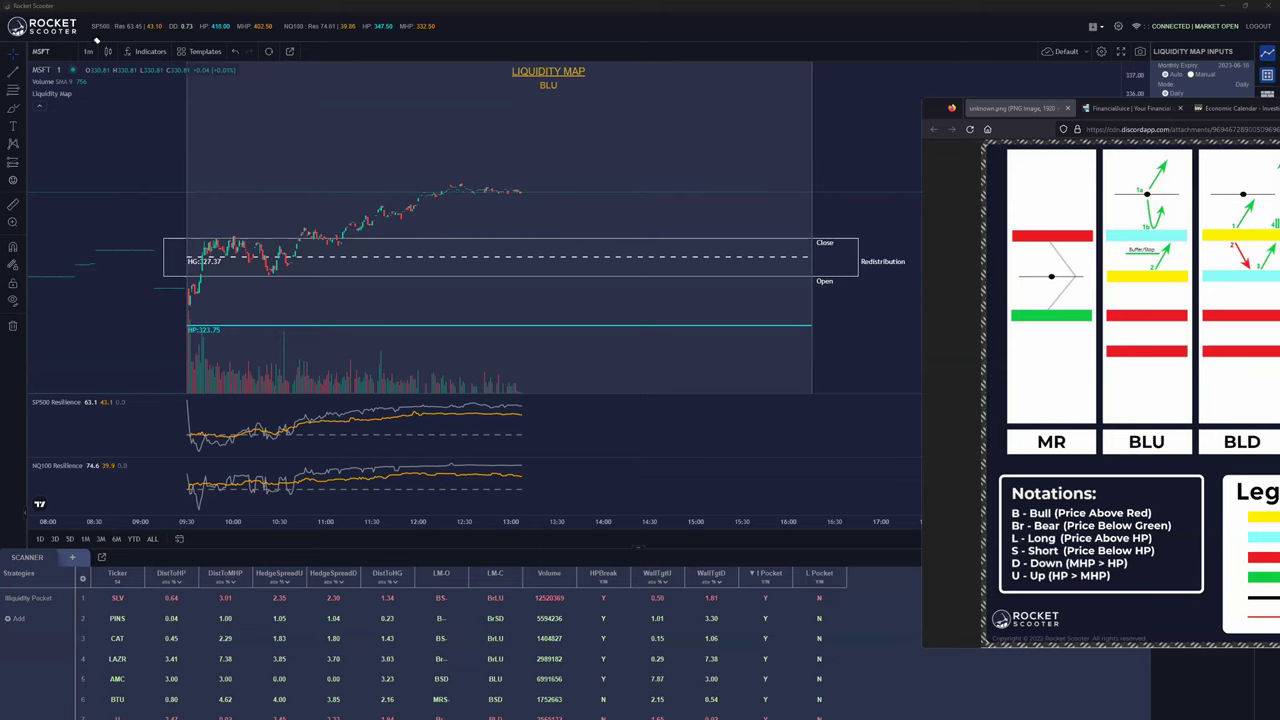
# Load SPY with the Daily liquidity map and frame its morning price action around the redistribution and bear zones
pyautogui.click(106, 123)
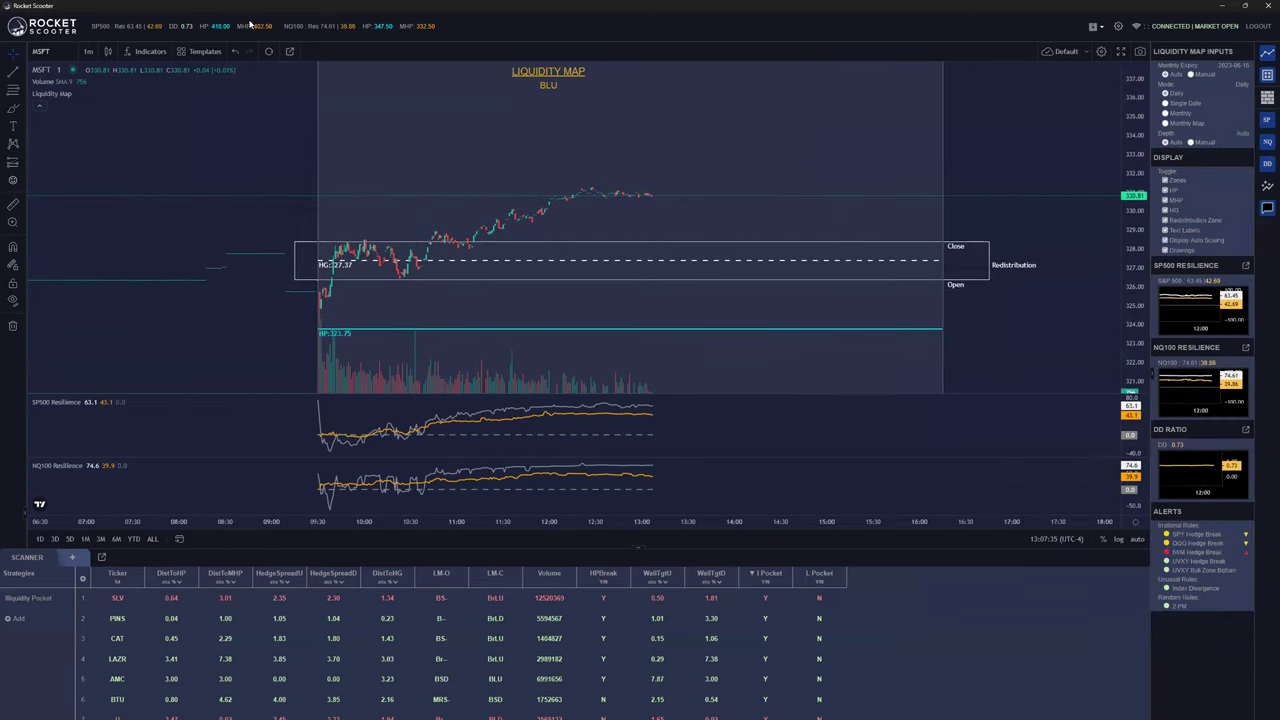
pyautogui.click(72, 55)
pyautogui.write('SPY')
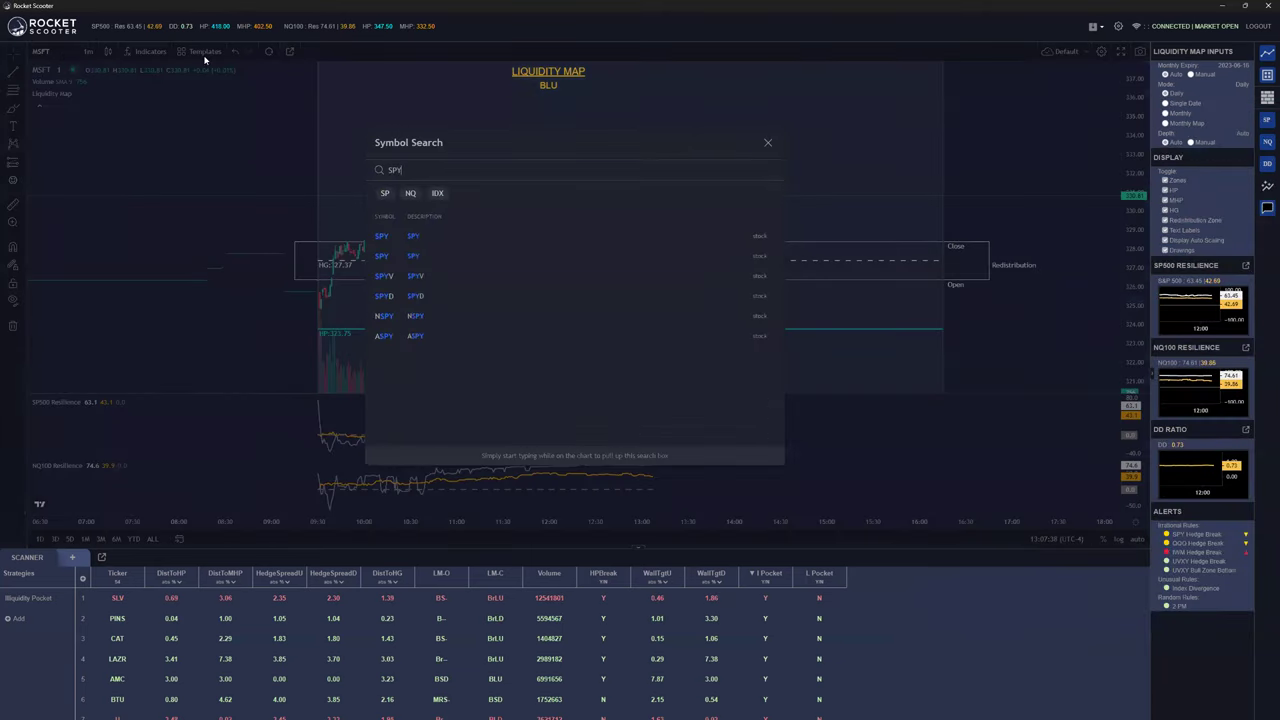
pyautogui.press('Return')
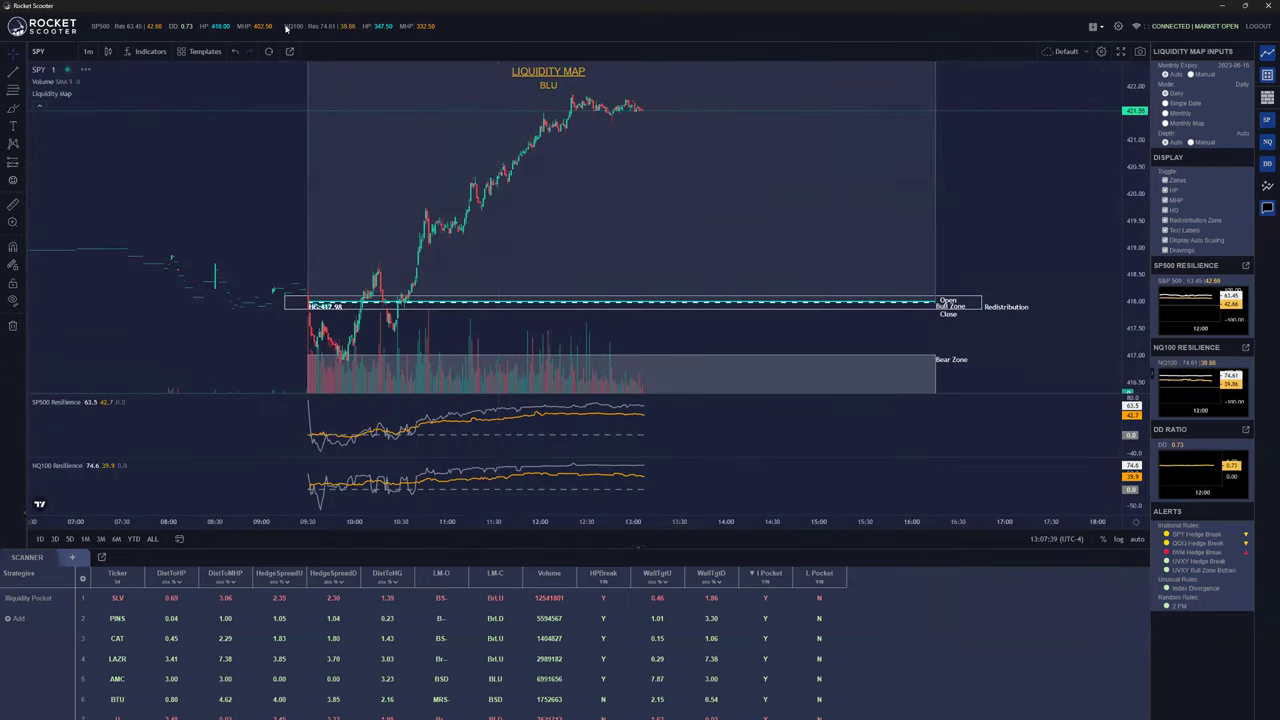
pyautogui.scroll(-5, 745, 349)
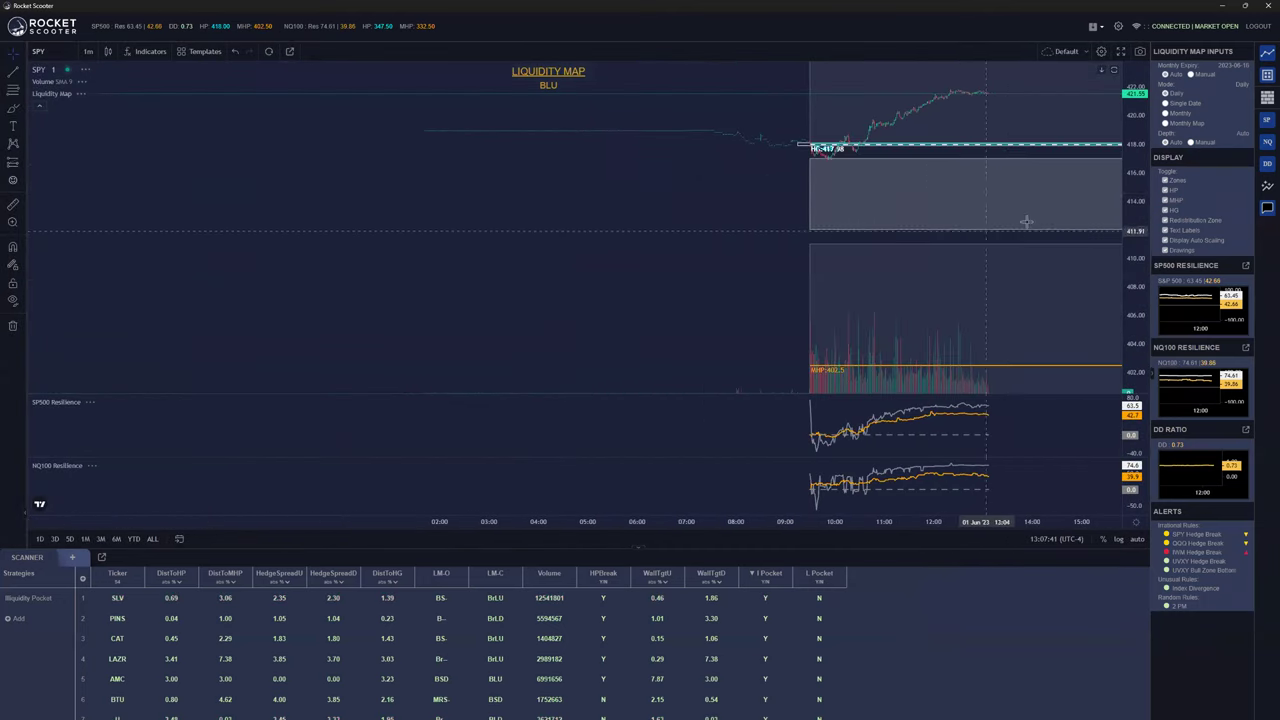
pyautogui.hscroll(5, 727, 262)
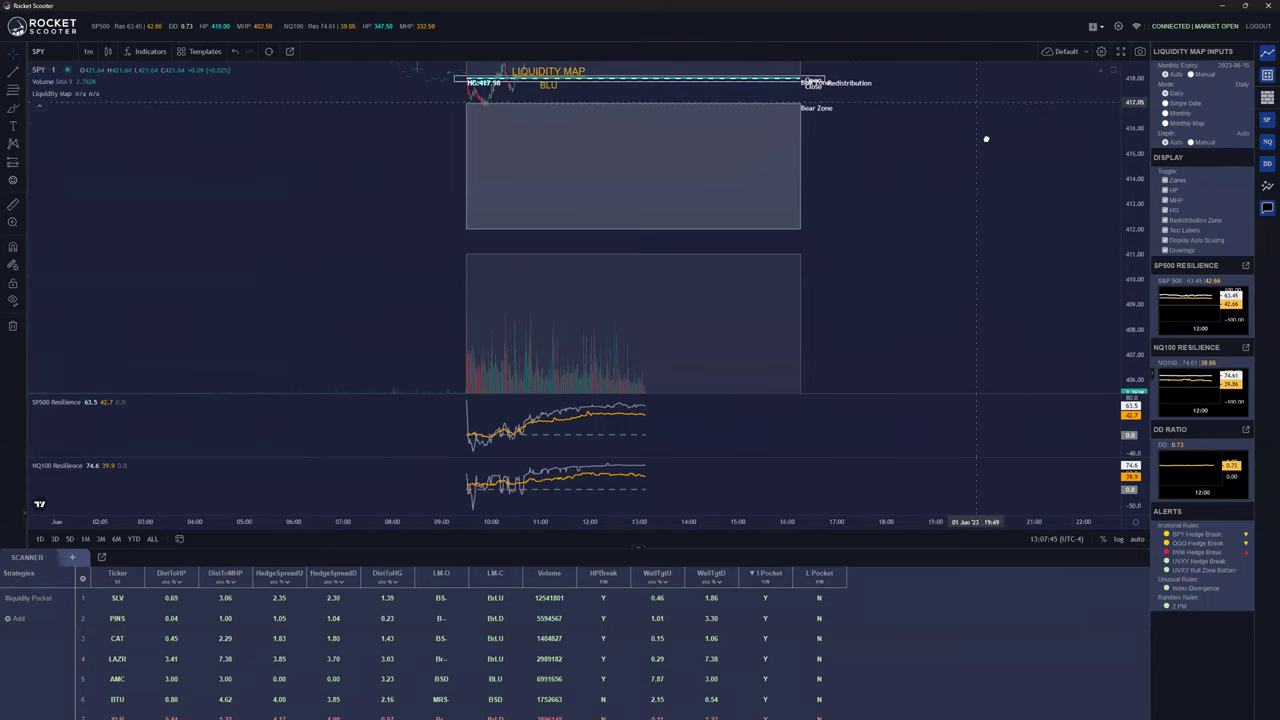
pyautogui.scroll(1, 1000, 190)
pyautogui.scroll(1, 943, 209)
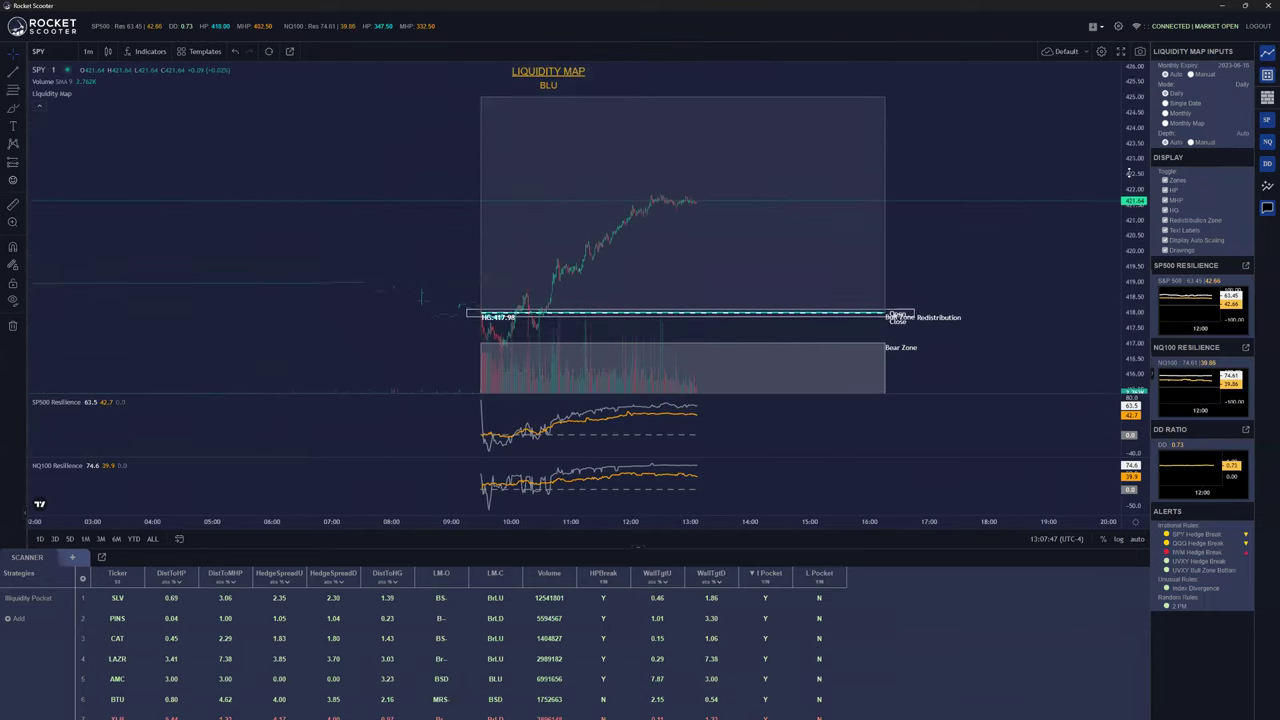
pyautogui.hscroll(1, 1046, 294)
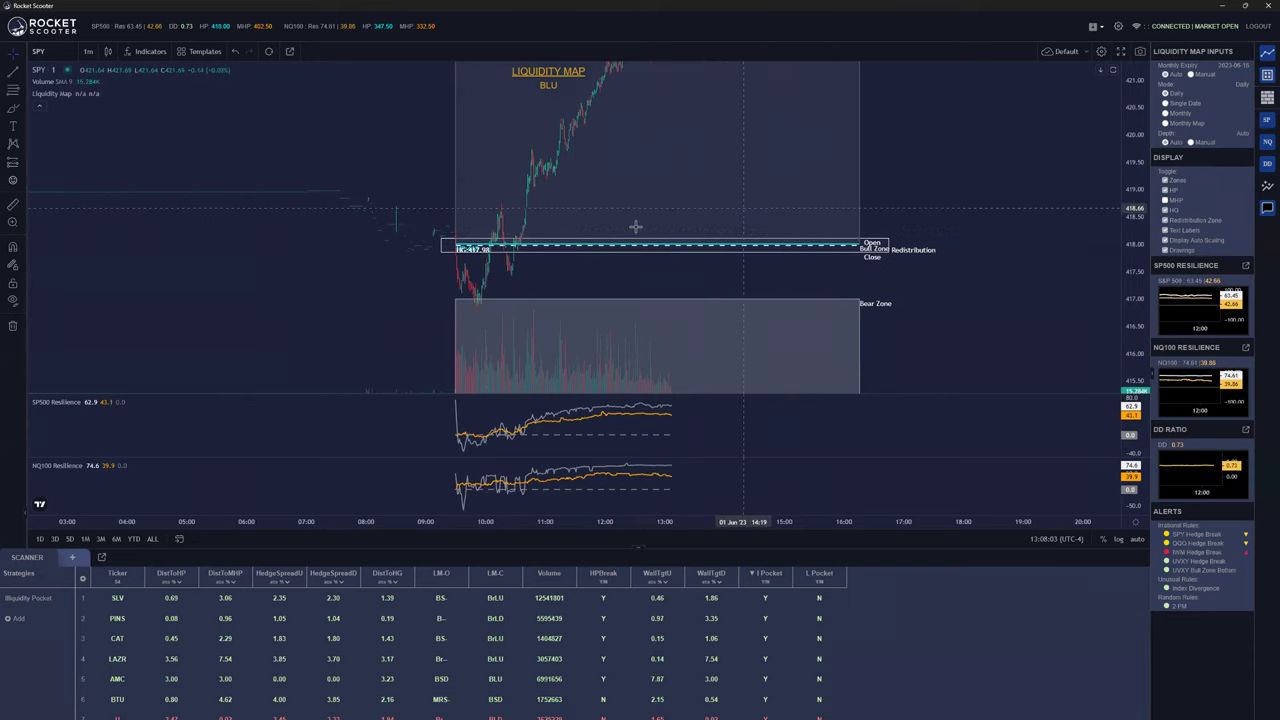
# Draw an upward arrow from SPY's redistribution zone and a downward arrow from the upper edge of the bear zone
pyautogui.moveTo(952, 134); pyautogui.dragTo(948, 157)
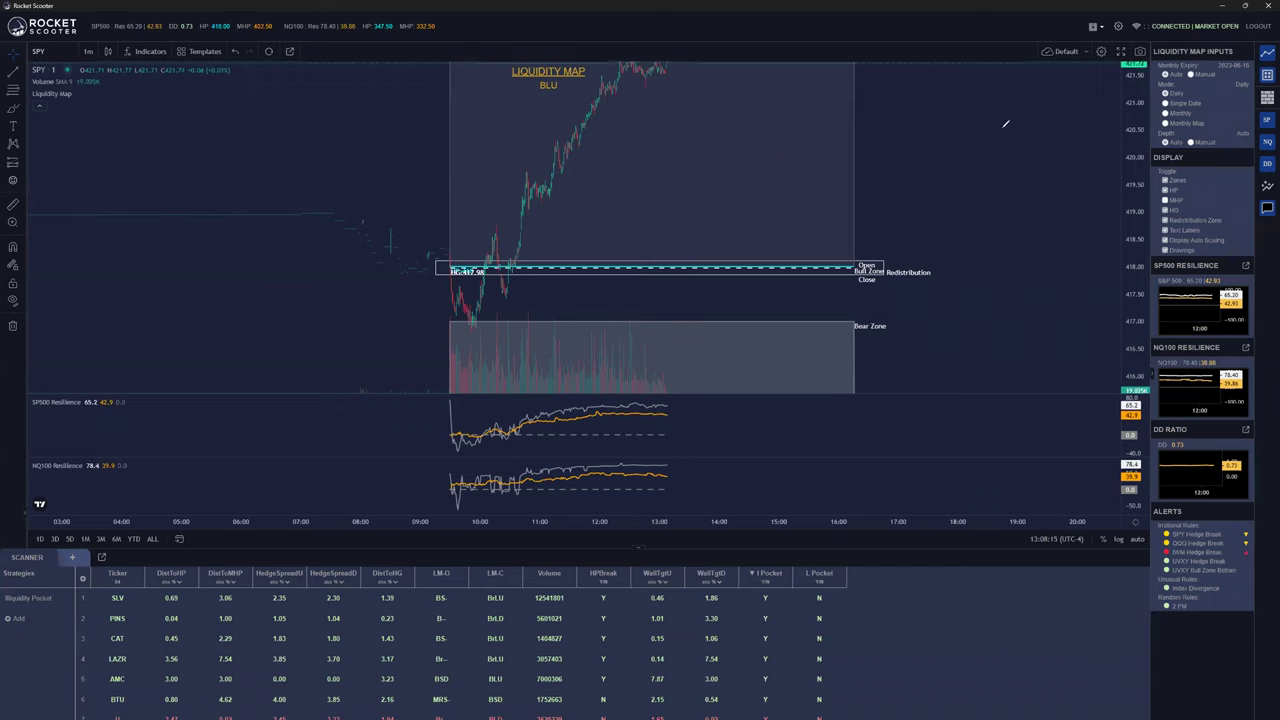
pyautogui.moveTo(781, 260); pyautogui.dragTo(811, 233)
pyautogui.moveTo(784, 322); pyautogui.dragTo(803, 363)
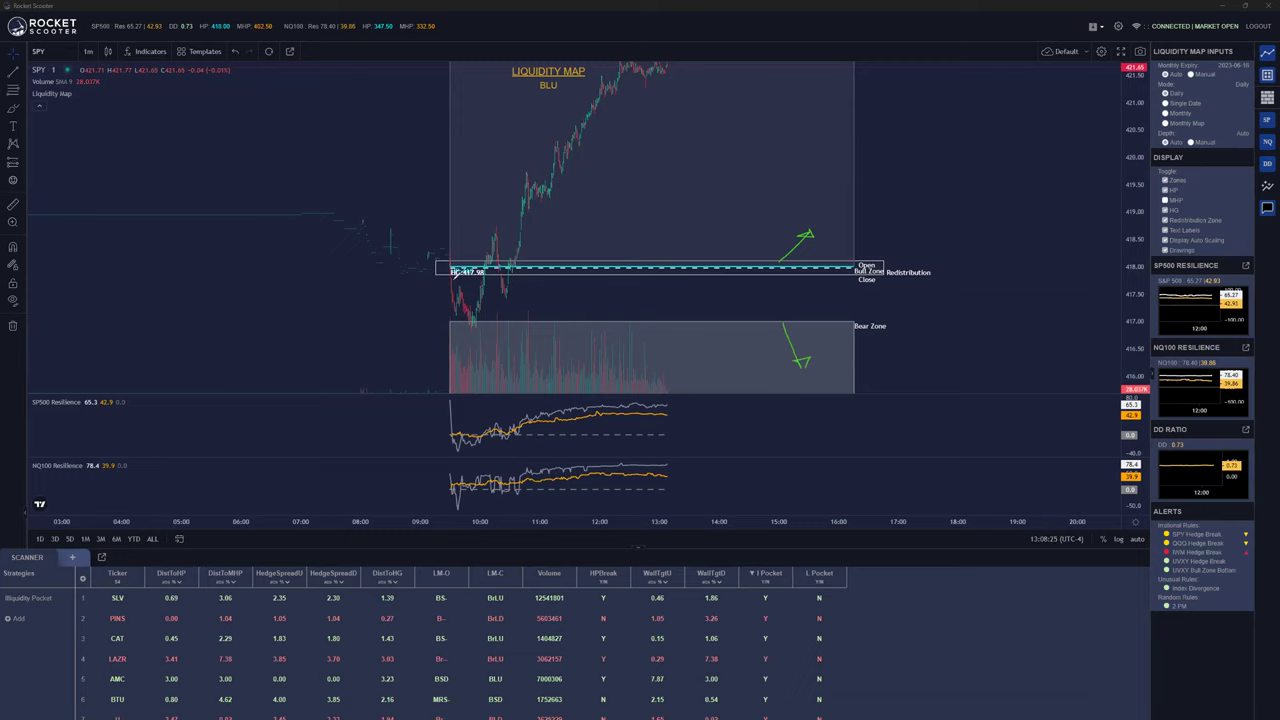
# Trace SPY's opening drop into the bear zone and its rebound, box the DD ratio, and circle the upward arrow
pyautogui.moveTo(467, 314); pyautogui.dragTo(495, 339)
pyautogui.moveTo(170, 30)
pyautogui.mouseDown()
pyautogui.moveTo(204, 35)
pyautogui.moveTo(206, 16)
pyautogui.moveTo(168, 32)
pyautogui.mouseUp()
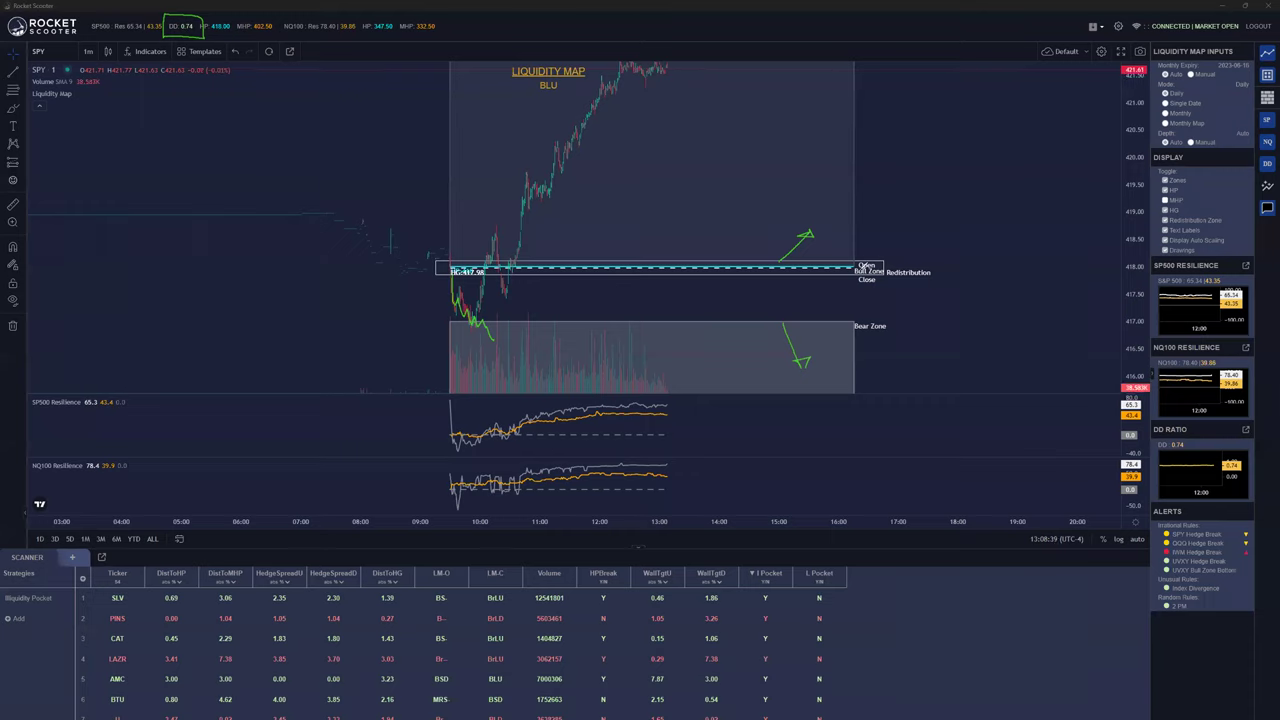
pyautogui.moveTo(736, 231)
pyautogui.mouseDown()
pyautogui.moveTo(840, 240)
pyautogui.moveTo(716, 230)
pyautogui.mouseUp()
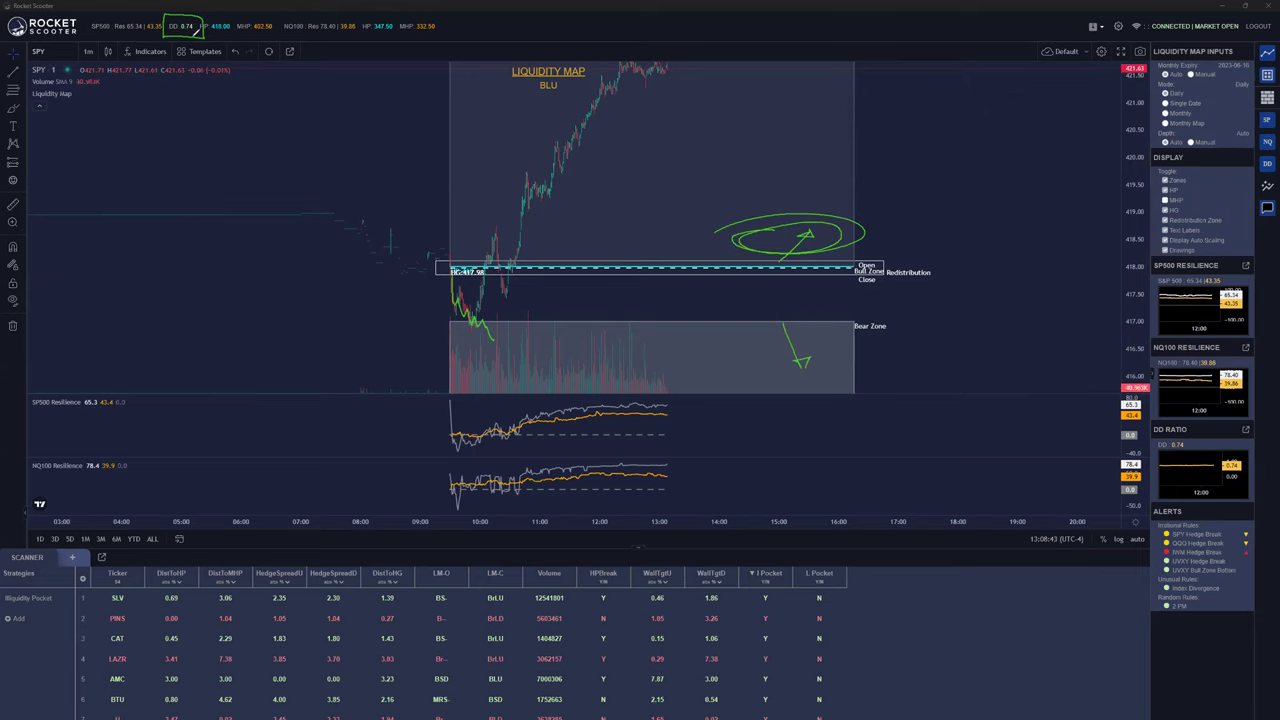
pyautogui.moveTo(462, 290)
pyautogui.mouseDown()
pyautogui.moveTo(466, 316)
pyautogui.moveTo(486, 314)
pyautogui.moveTo(464, 322)
pyautogui.moveTo(488, 318)
pyautogui.moveTo(494, 256)
pyautogui.mouseUp()
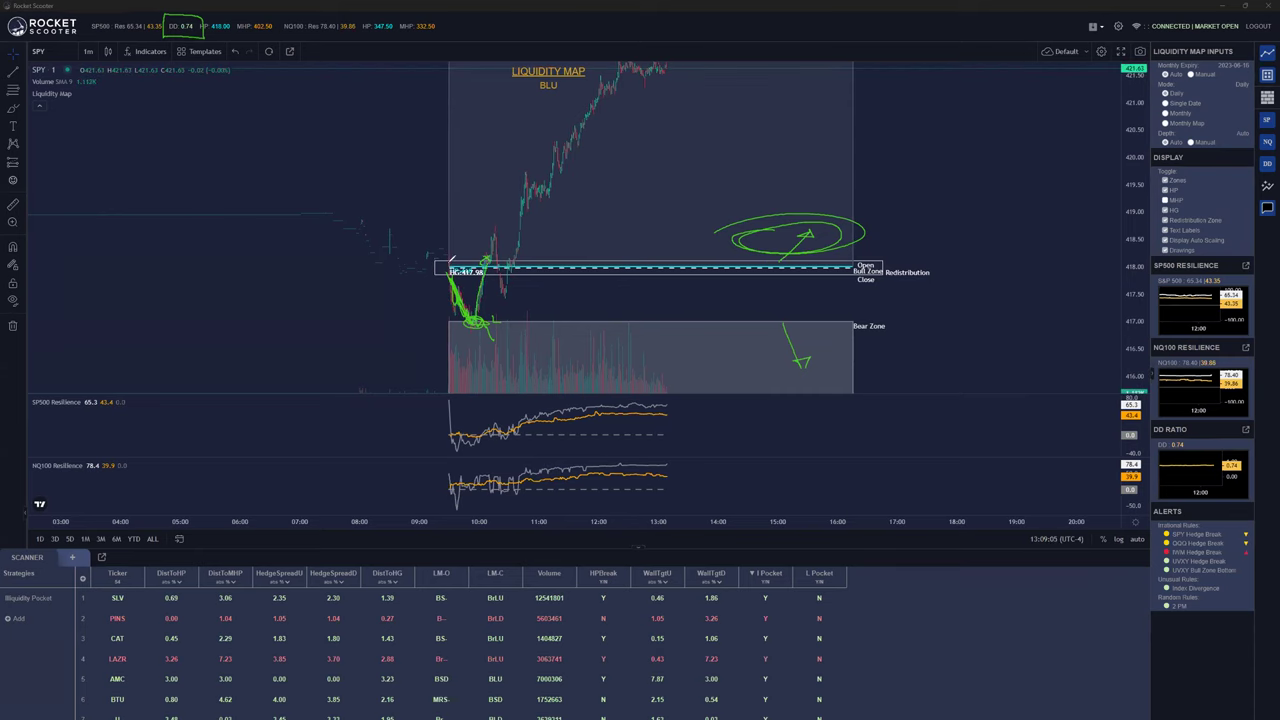
# Sketch a curve falling through the bear zone and a zigzag path rising above redistribution, and remove these extra strokes
pyautogui.moveTo(551, 323)
pyautogui.mouseDown()
pyautogui.moveTo(588, 338)
pyautogui.moveTo(628, 383)
pyautogui.mouseUp()
pyautogui.moveTo(548, 257); pyautogui.dragTo(640, 214)
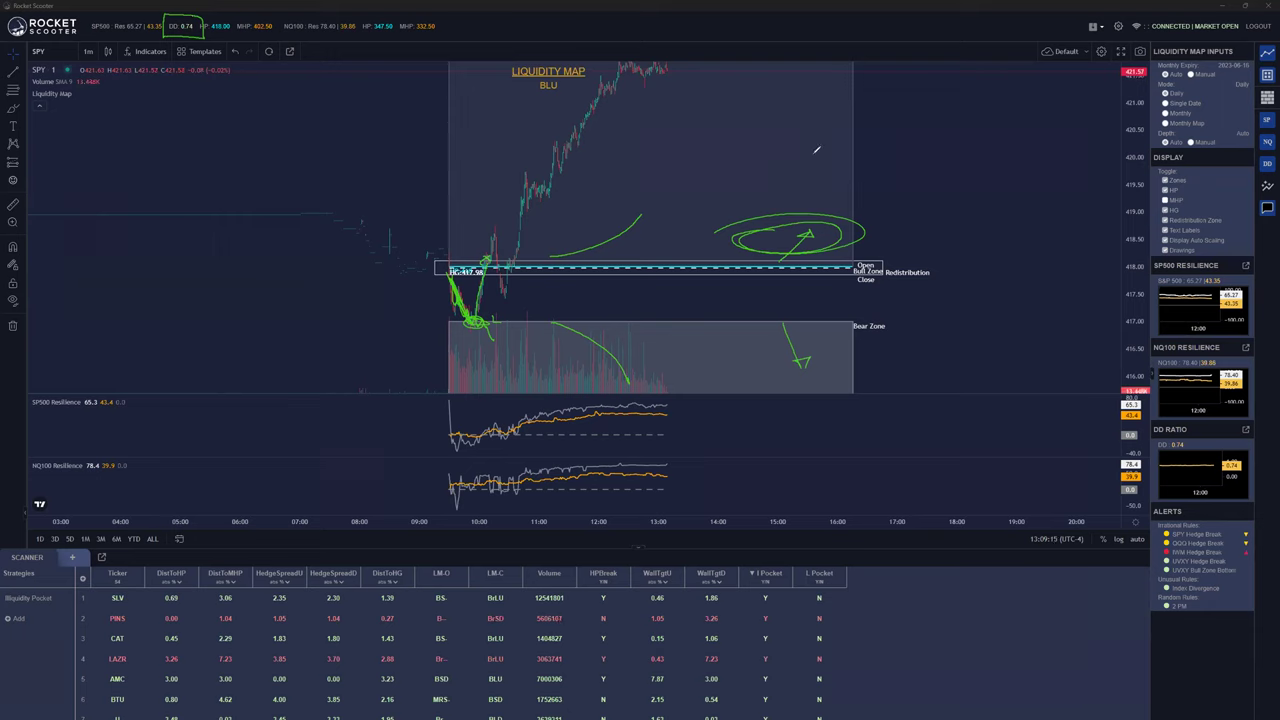
pyautogui.moveTo(646, 211)
pyautogui.mouseDown()
pyautogui.moveTo(653, 245)
pyautogui.moveTo(690, 212)
pyautogui.moveTo(800, 170)
pyautogui.mouseUp()
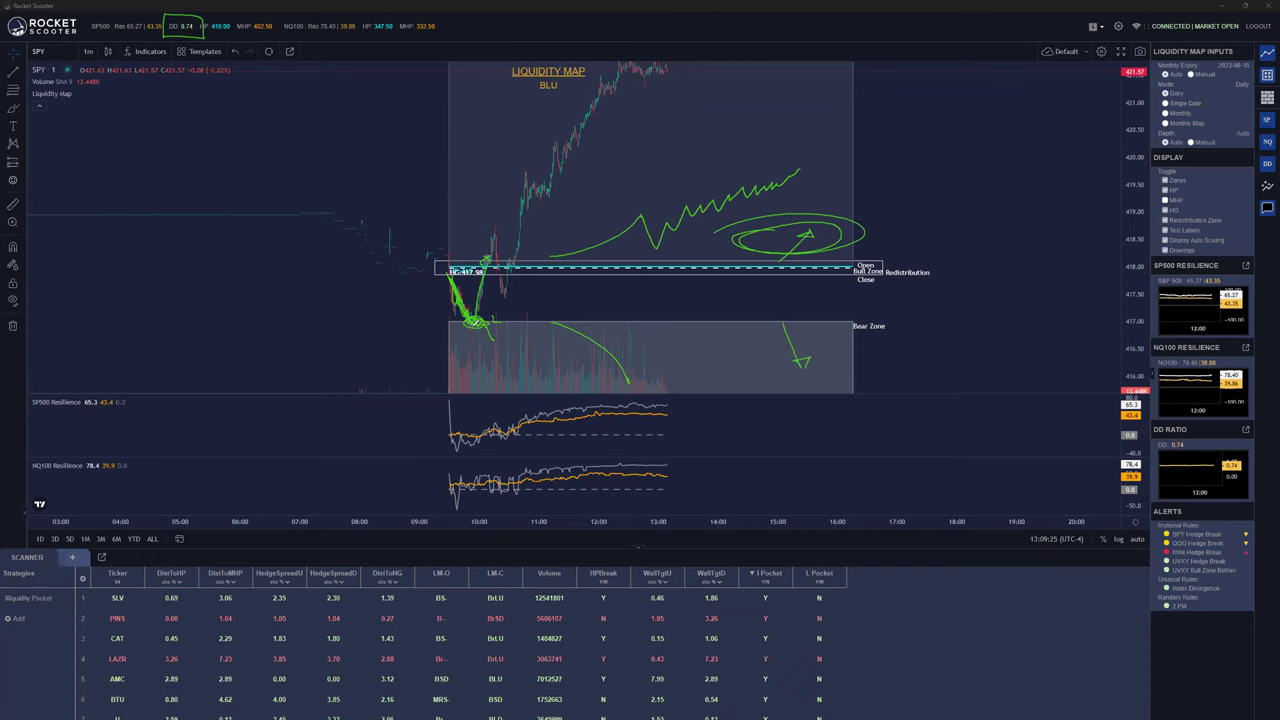
pyautogui.moveTo(515, 217); pyautogui.dragTo(519, 252)
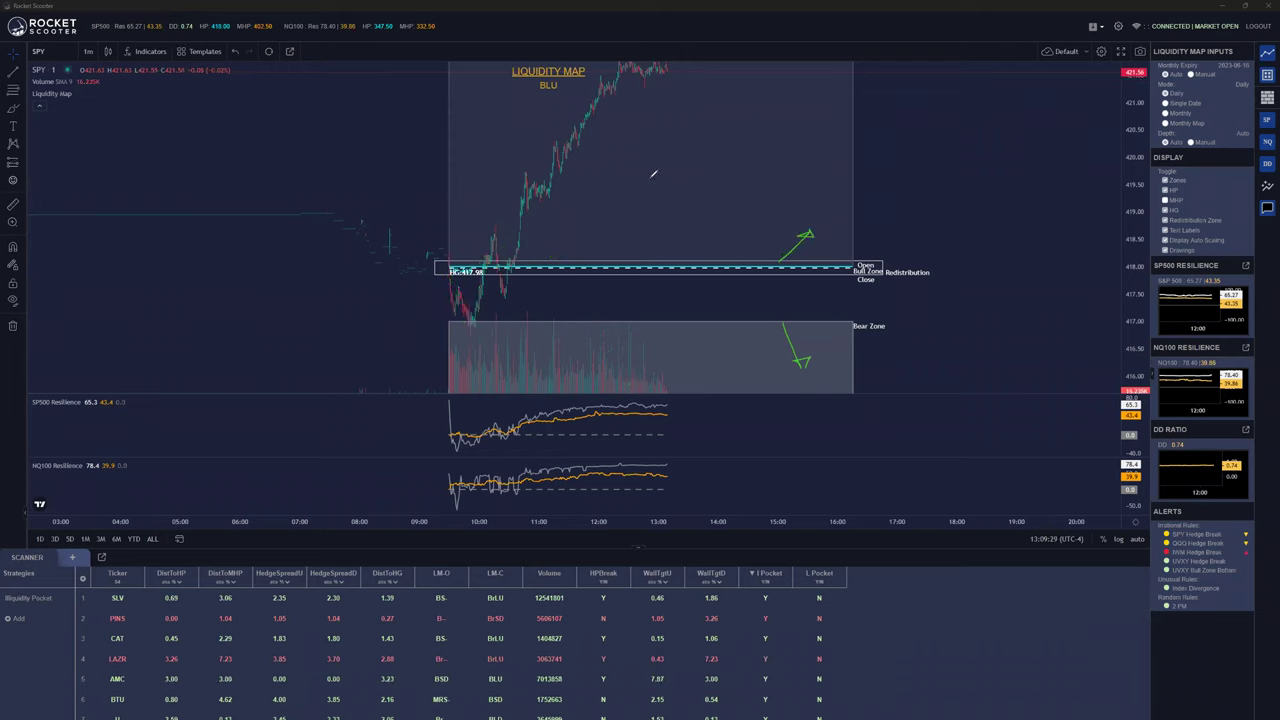
# Box the DD ratio, circle SPY's opening point at the redistribution zone, and draw a rising arrow from the Open label
pyautogui.moveTo(166, 43); pyautogui.dragTo(204, 42)
pyautogui.moveTo(448, 258); pyautogui.dragTo(453, 252)
pyautogui.moveTo(172, 12)
pyautogui.mouseDown()
pyautogui.moveTo(164, 38)
pyautogui.moveTo(170, 8)
pyautogui.mouseUp()
pyautogui.moveTo(840, 258); pyautogui.dragTo(880, 242)
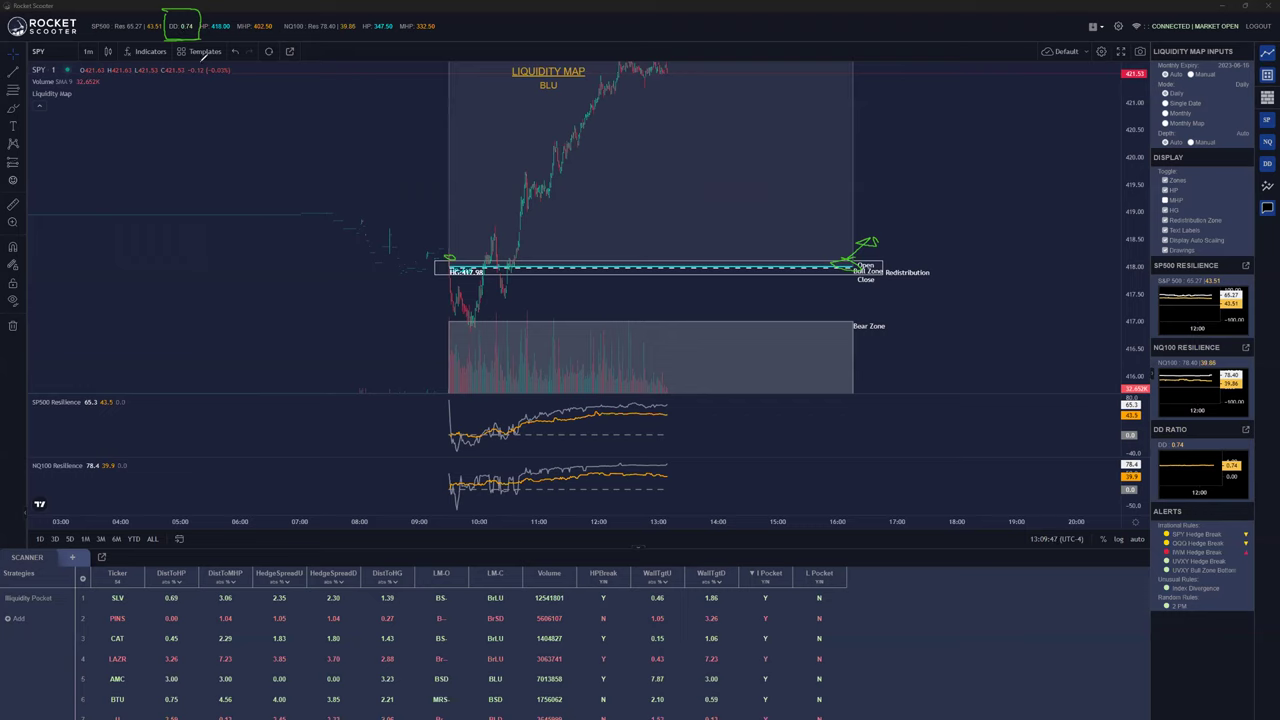
# Sketch flat paths with a drop and a rising recovery in SPY's premarket area, and undo the recent strokes
pyautogui.moveTo(132, 233)
pyautogui.mouseDown()
pyautogui.moveTo(190, 234)
pyautogui.moveTo(219, 271)
pyautogui.moveTo(340, 220)
pyautogui.mouseUp()
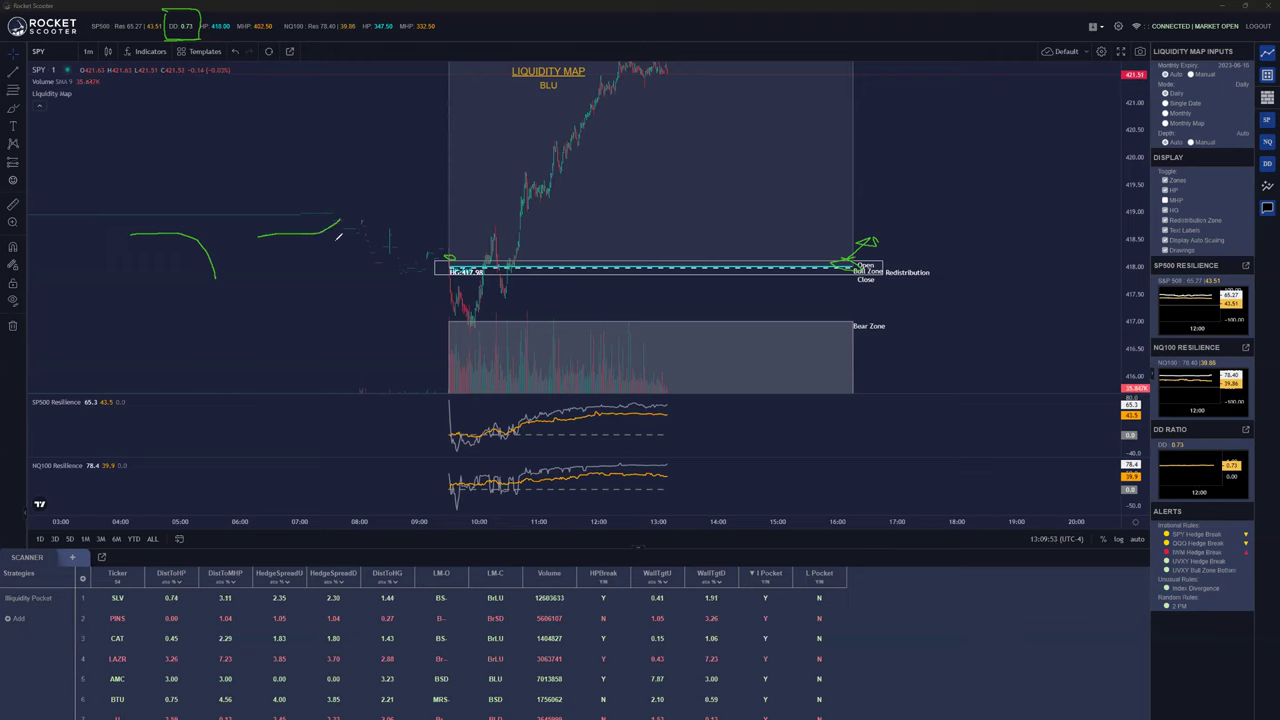
pyautogui.moveTo(229, 258)
pyautogui.mouseDown()
pyautogui.moveTo(218, 278)
pyautogui.moveTo(348, 240)
pyautogui.moveTo(390, 185)
pyautogui.mouseUp()
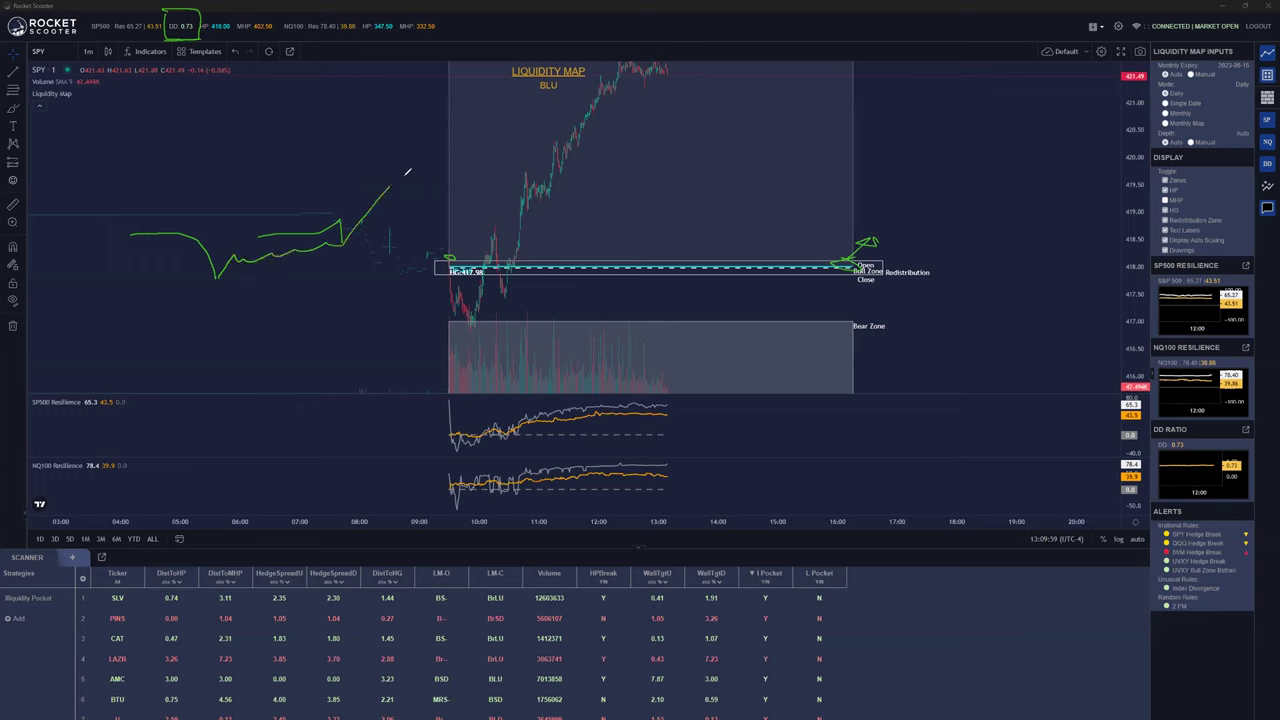
pyautogui.hotkey('ctrl', 'z')
pyautogui.hotkey('ctrl', 'z')
pyautogui.hotkey('ctrl', 'z')
pyautogui.hotkey('ctrl', 'z')
pyautogui.hotkey('ctrl', 'z')
# Underline BLU and enlarge SPY's morning price action around the redistribution and bear zones
pyautogui.moveTo(530, 97); pyautogui.dragTo(569, 96)
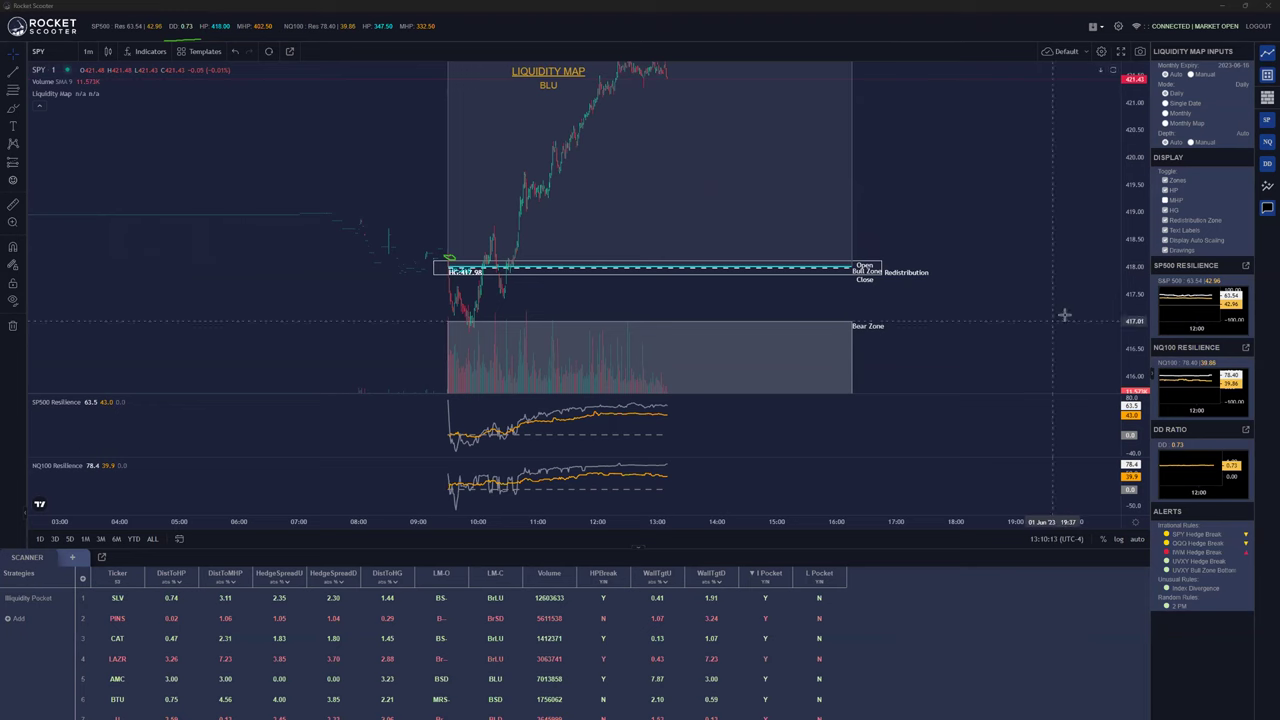
pyautogui.moveTo(1128, 314); pyautogui.dragTo(1110, 189)
pyautogui.moveTo(994, 109); pyautogui.dragTo(840, 220)
pyautogui.scroll(3, 843, 223)
pyautogui.moveTo(763, 240); pyautogui.dragTo(946, 250)
pyautogui.moveTo(1130, 111); pyautogui.dragTo(1131, 203)
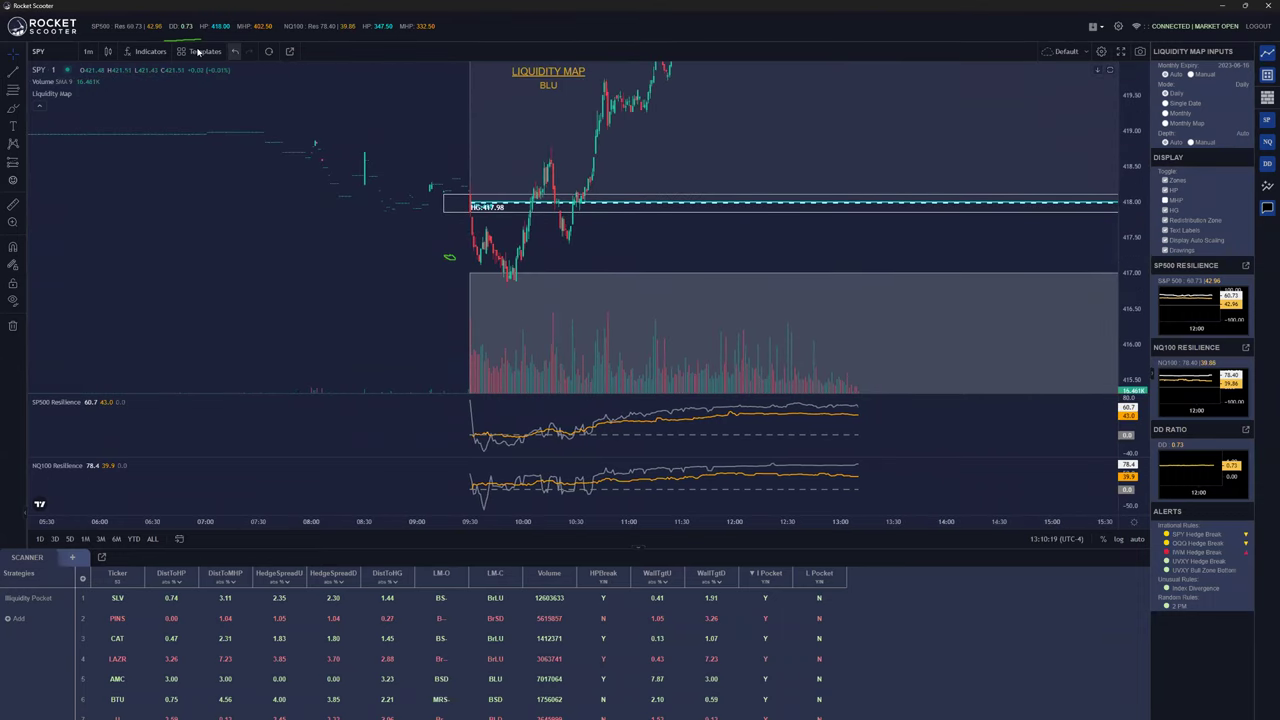
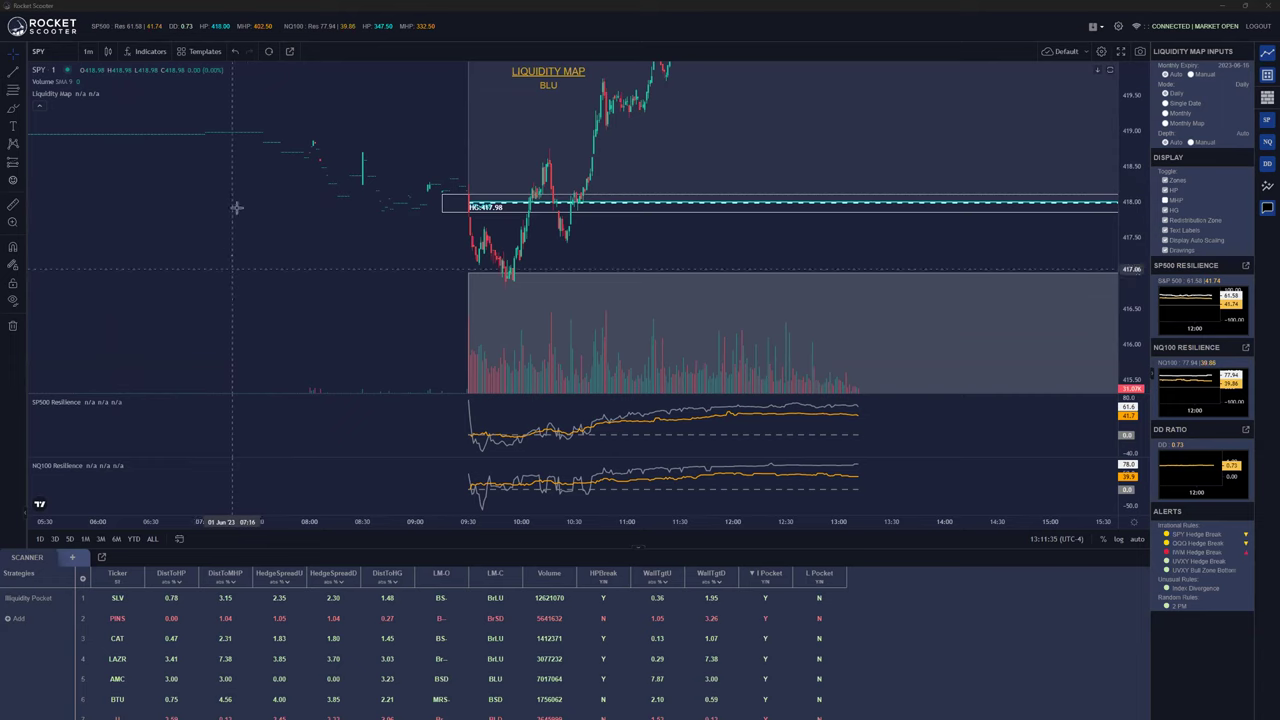
# Highlight the DD label and handwrite "DD > R > LM" in the blank area before SPY's session open
pyautogui.moveTo(168, 26); pyautogui.dragTo(193, 27)
pyautogui.click(240, 256)
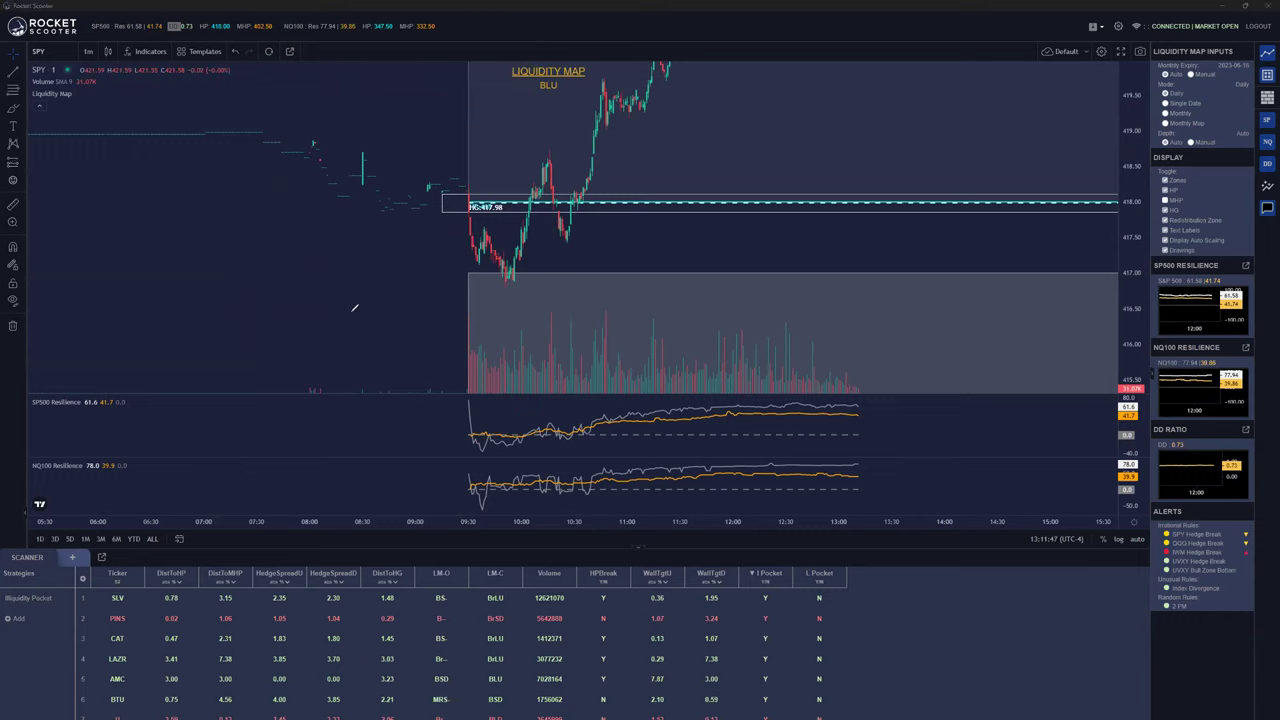
pyautogui.moveTo(184, 270)
pyautogui.mouseDown()
pyautogui.moveTo(216, 298)
pyautogui.moveTo(224, 286)
pyautogui.moveTo(295, 289)
pyautogui.moveTo(274, 300)
pyautogui.mouseUp()
pyautogui.moveTo(312, 277)
pyautogui.mouseDown()
pyautogui.moveTo(312, 303)
pyautogui.moveTo(332, 300)
pyautogui.mouseUp()
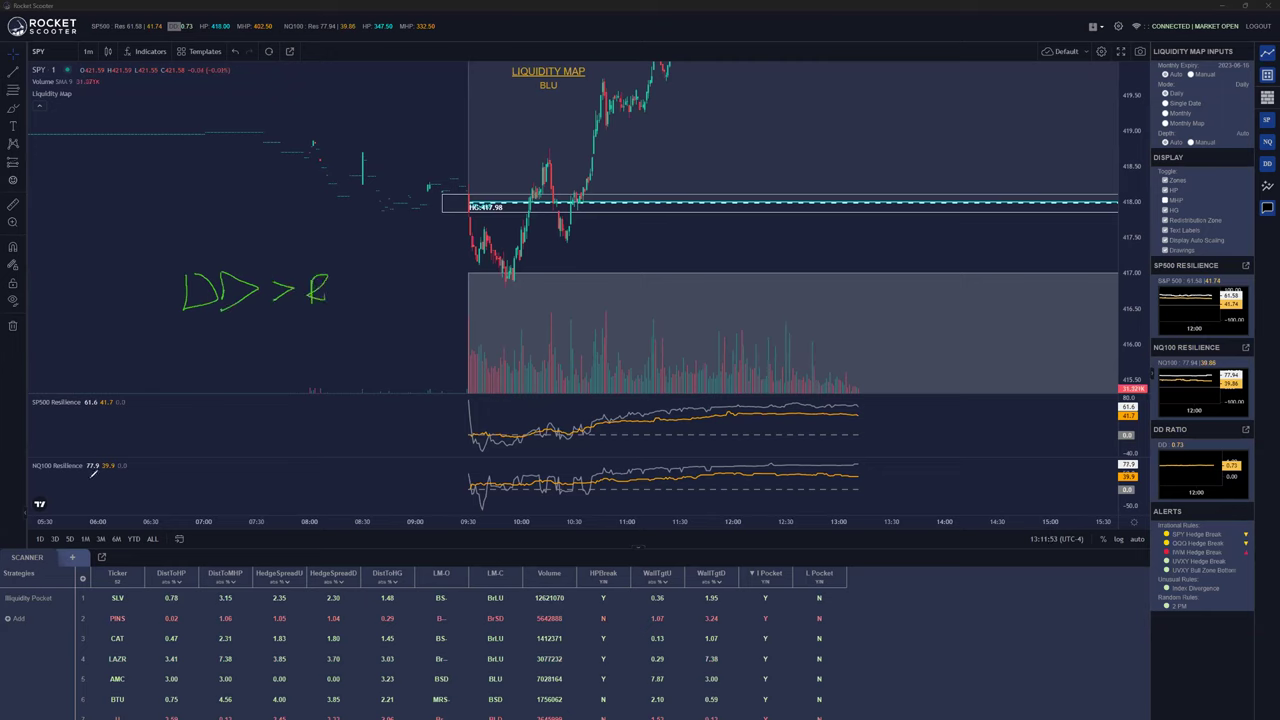
pyautogui.moveTo(362, 281)
pyautogui.mouseDown()
pyautogui.moveTo(400, 292)
pyautogui.moveTo(435, 276)
pyautogui.mouseUp()
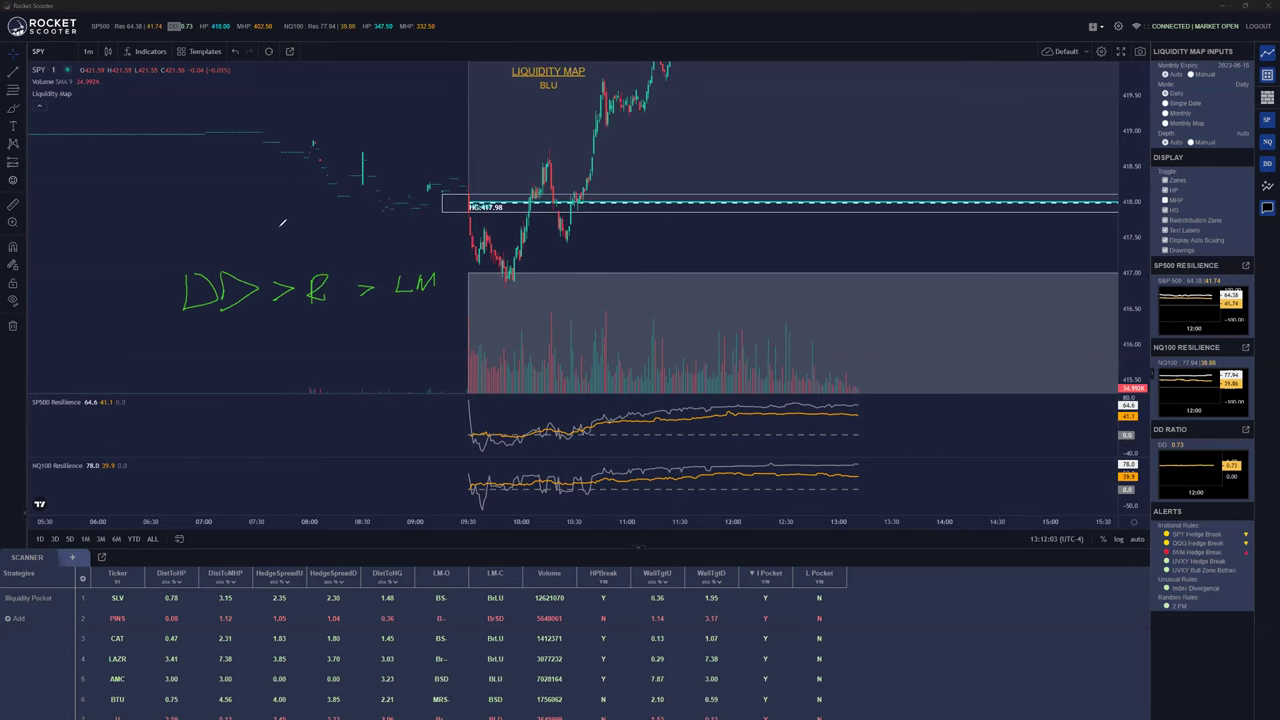
# Trace the early SP500 Resilience dip and recovery and SPY's opening drop, and underline DD and R in the handwritten ranking
pyautogui.moveTo(468, 420); pyautogui.dragTo(490, 445)
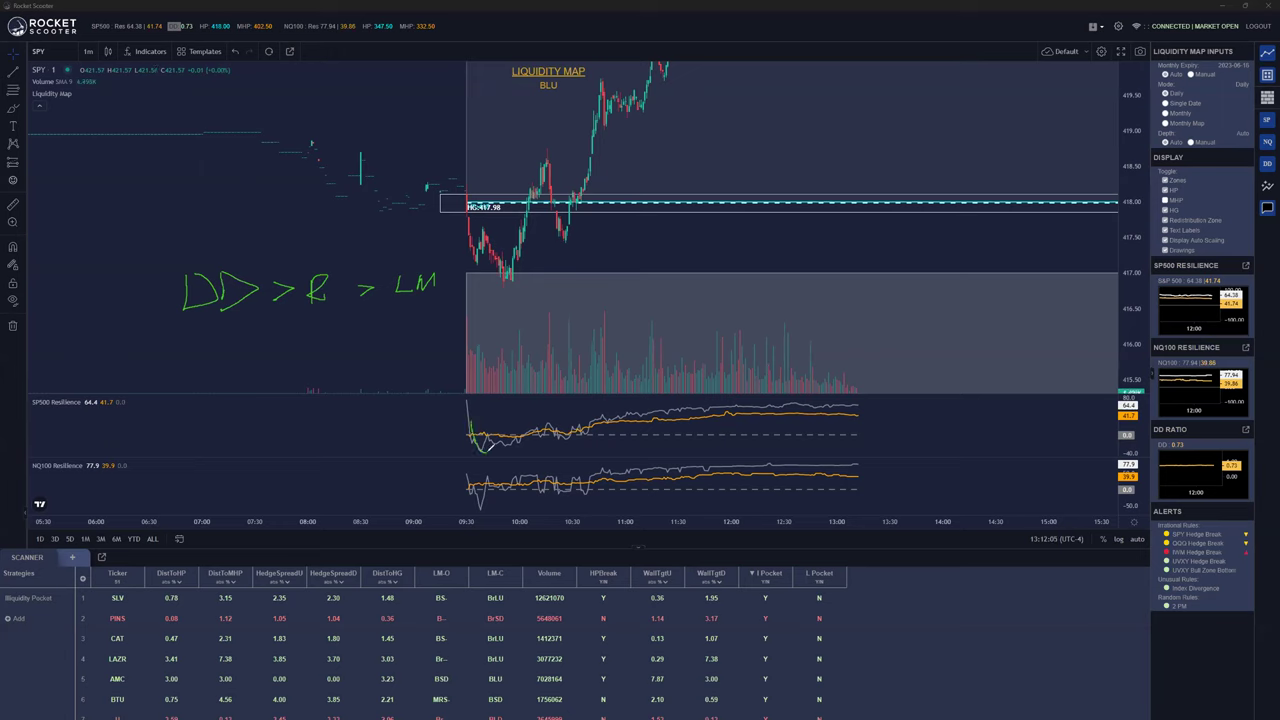
pyautogui.moveTo(469, 212); pyautogui.dragTo(510, 267)
pyautogui.moveTo(174, 332); pyautogui.dragTo(256, 324)
pyautogui.moveTo(485, 446); pyautogui.dragTo(593, 411)
pyautogui.moveTo(302, 319); pyautogui.dragTo(349, 315)
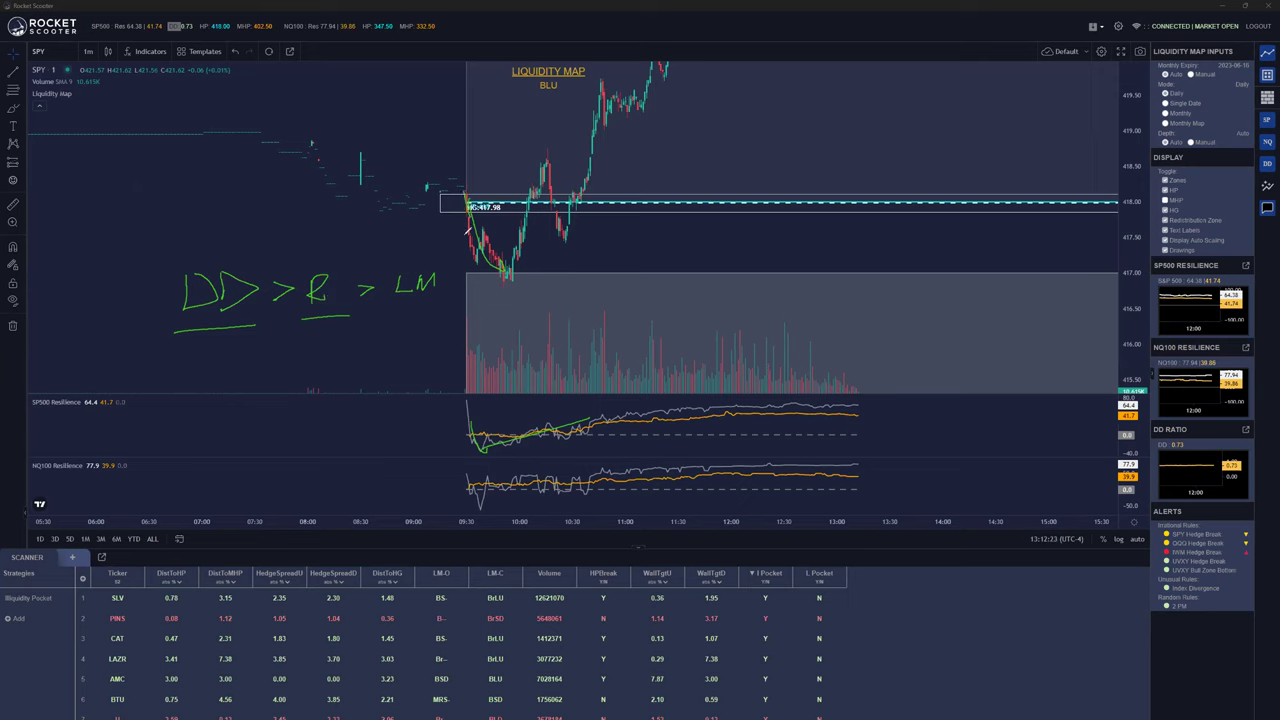
# Sketch a rising path from SPY's morning low and thicken the underline below DD, and undo these strokes
pyautogui.moveTo(477, 263)
pyautogui.mouseDown()
pyautogui.moveTo(508, 262)
pyautogui.moveTo(526, 214)
pyautogui.moveTo(567, 230)
pyautogui.moveTo(552, 199)
pyautogui.mouseUp()
pyautogui.hotkey('ctrl', 'z')
pyautogui.moveTo(185, 328); pyautogui.dragTo(255, 327)
pyautogui.moveTo(213, 328); pyautogui.dragTo(222, 321)
pyautogui.moveTo(514, 289); pyautogui.dragTo(622, 172)
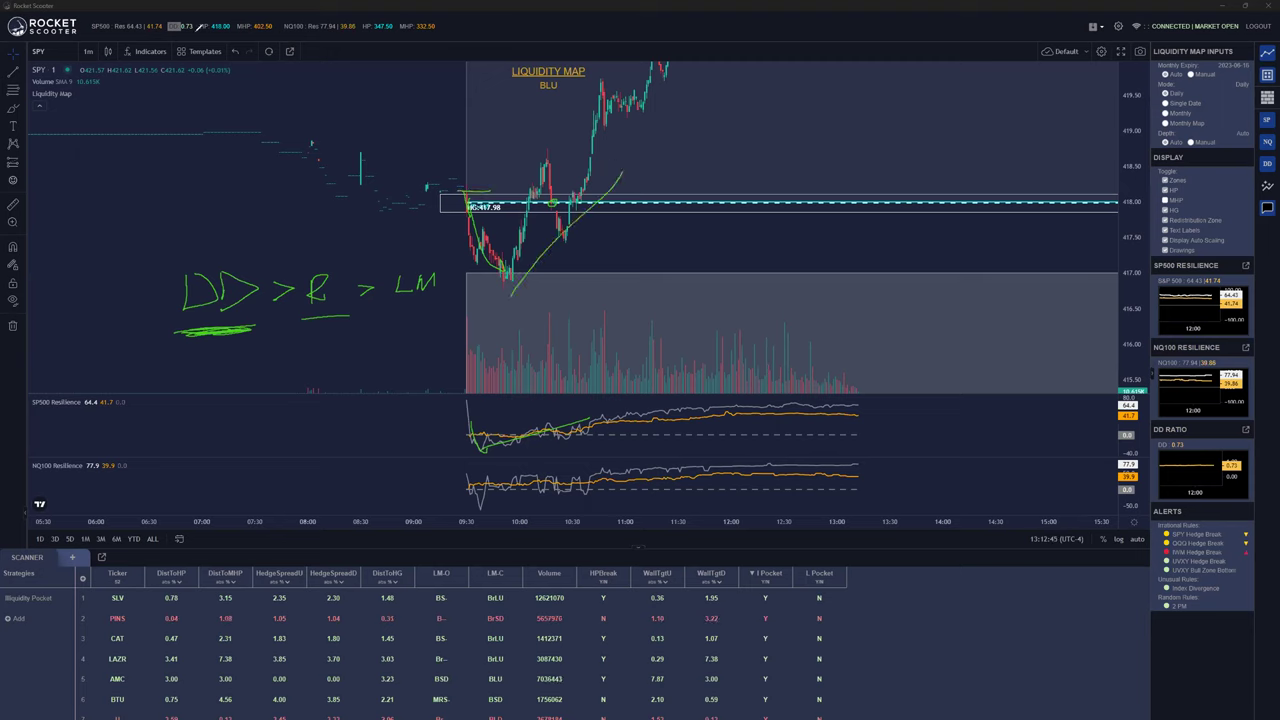
pyautogui.hotkey('ctrl', 'z')
pyautogui.hotkey('ctrl', 'z')
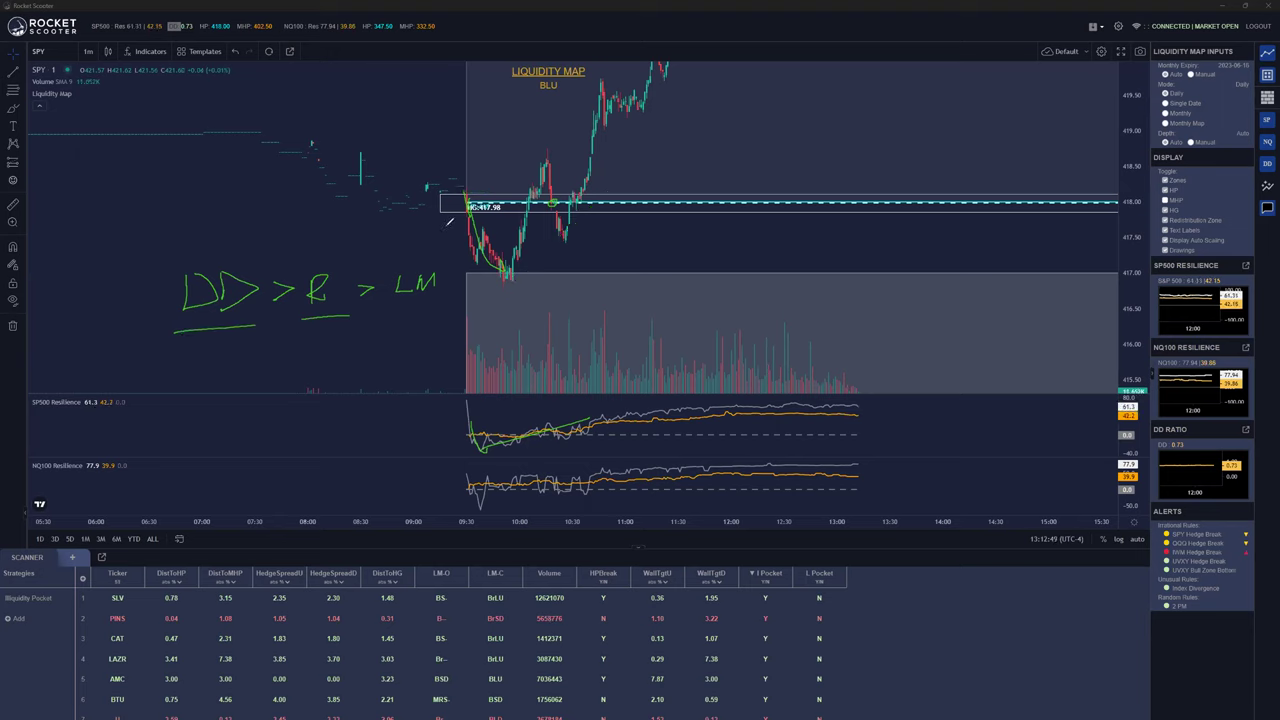
# Draw marks above LM, R and DD, retrace the early SP500 Resilience dip, and clear all sketches
pyautogui.moveTo(433, 249); pyautogui.dragTo(427, 237)
pyautogui.moveTo(486, 432); pyautogui.dragTo(516, 426)
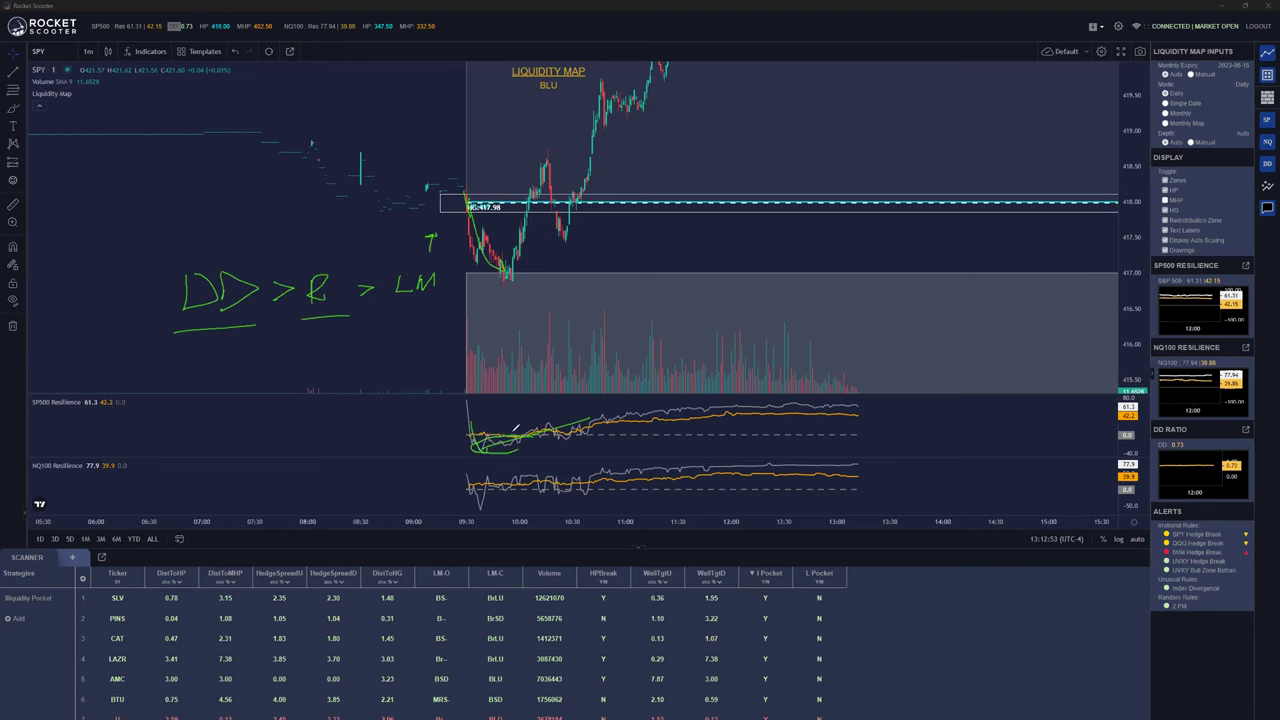
pyautogui.moveTo(322, 262); pyautogui.dragTo(335, 261)
pyautogui.moveTo(218, 261)
pyautogui.mouseDown()
pyautogui.moveTo(218, 232)
pyautogui.moveTo(224, 243)
pyautogui.mouseUp()
pyautogui.press('Escape')
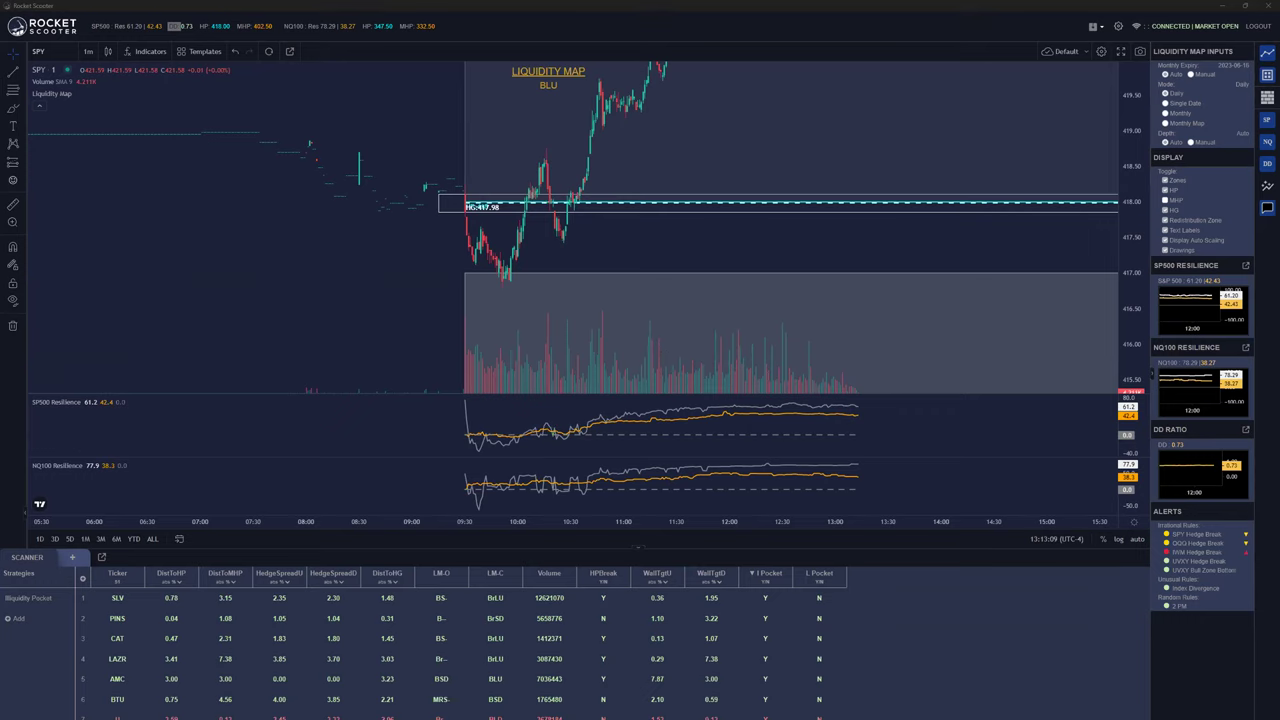
# Examine SPY's opening drop and rebound up close around the redistribution and bear zones
pyautogui.scroll(3, 1022, 258)
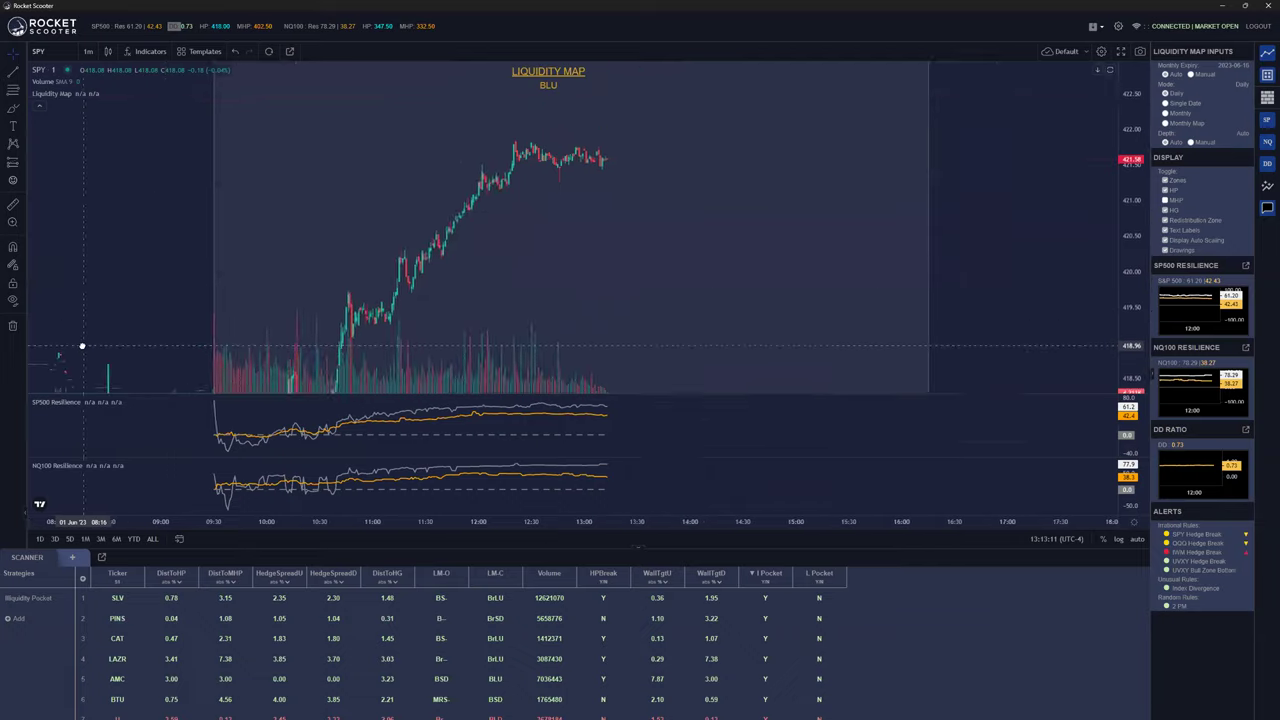
pyautogui.scroll(-3, 1022, 258)
pyautogui.scroll(3, 760, 288)
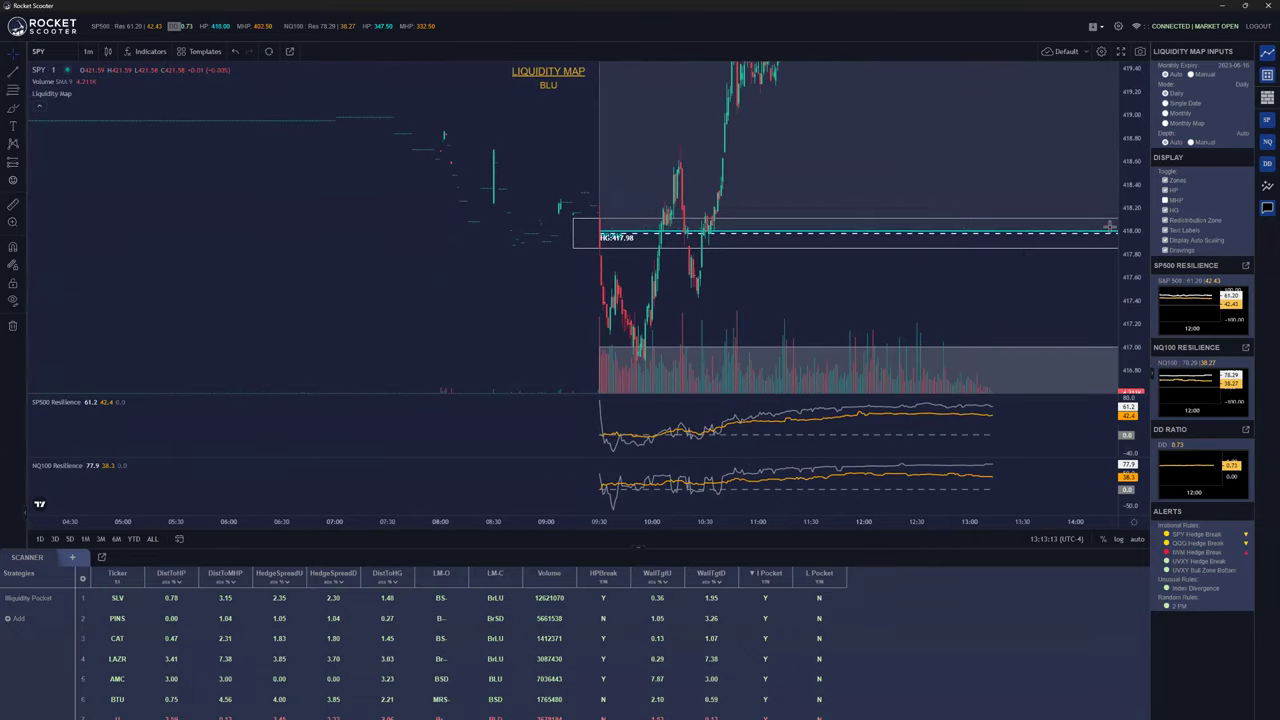
pyautogui.moveTo(760, 288); pyautogui.dragTo(871, 217)
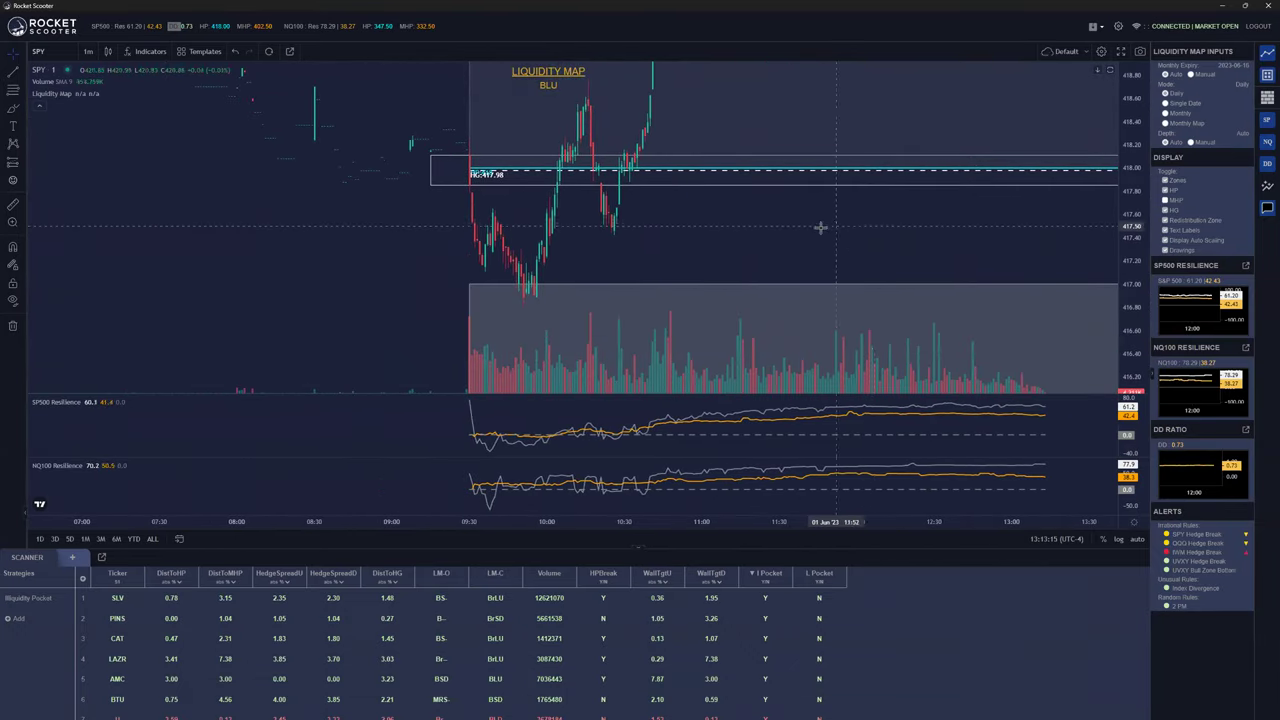
pyautogui.scroll(2, 815, 215)
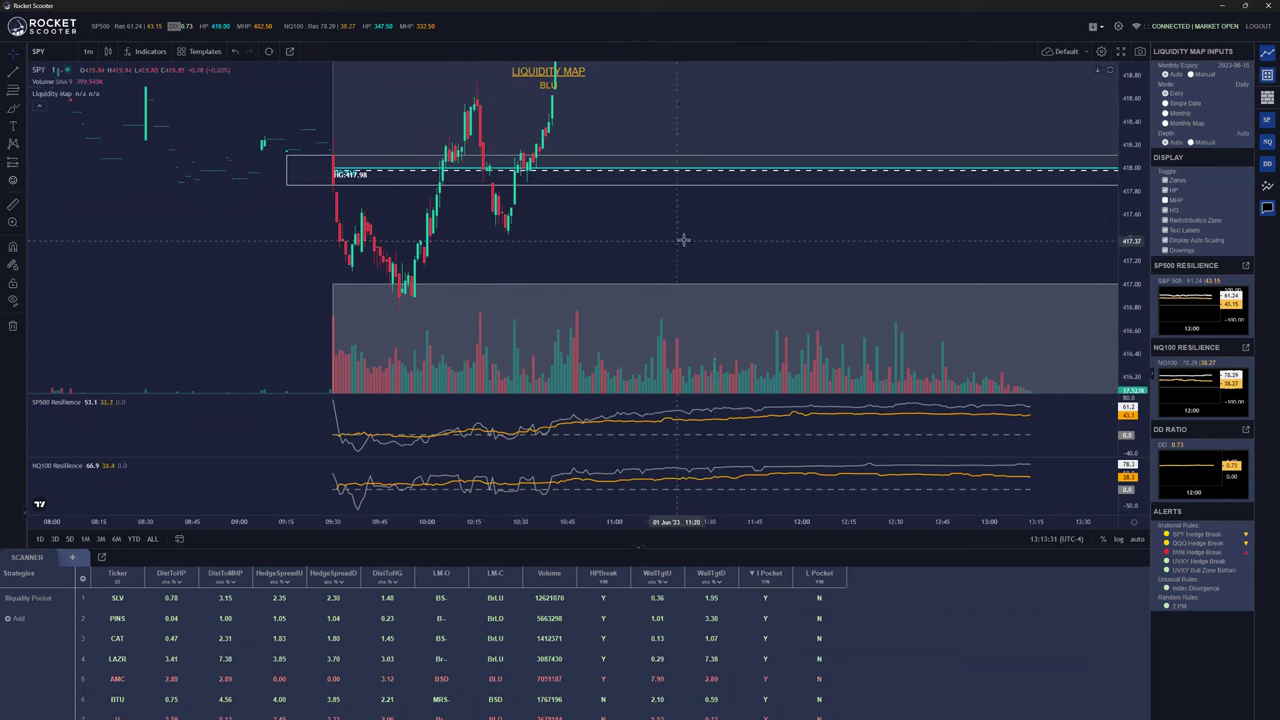
# Enlarge SPY's redistribution zone, underline Open and Close, sketch a declining path, and mark the zone's upper edge at the open
pyautogui.scroll(-5, 683, 240)
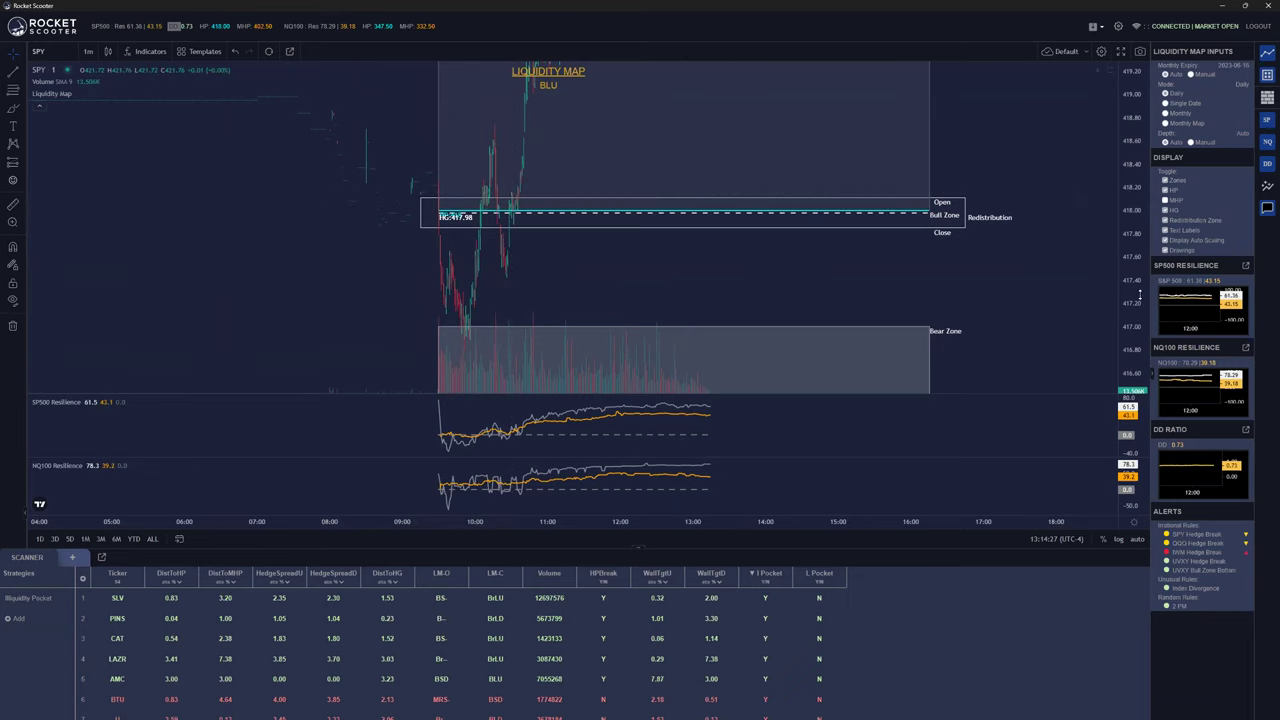
pyautogui.moveTo(1125, 246); pyautogui.dragTo(1109, 117)
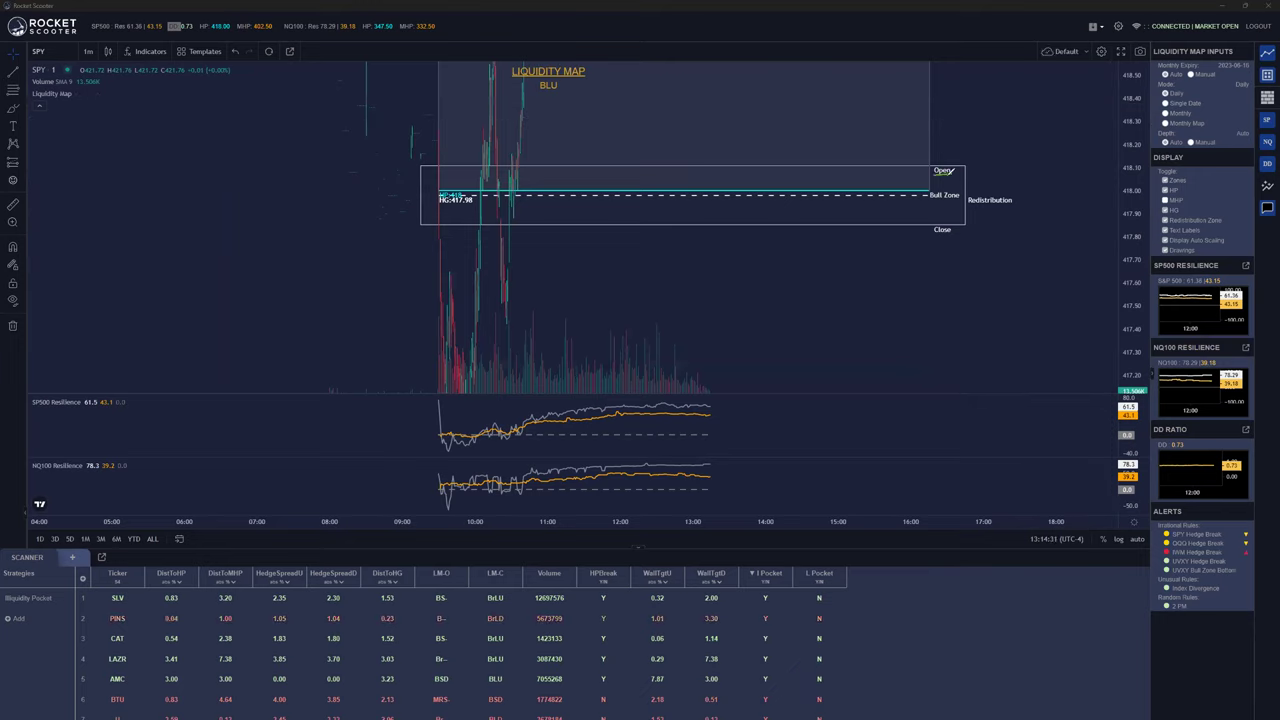
pyautogui.moveTo(936, 241); pyautogui.dragTo(988, 235)
pyautogui.moveTo(142, 164)
pyautogui.mouseDown()
pyautogui.moveTo(232, 237)
pyautogui.moveTo(266, 228)
pyautogui.mouseUp()
pyautogui.moveTo(408, 166); pyautogui.dragTo(428, 164)
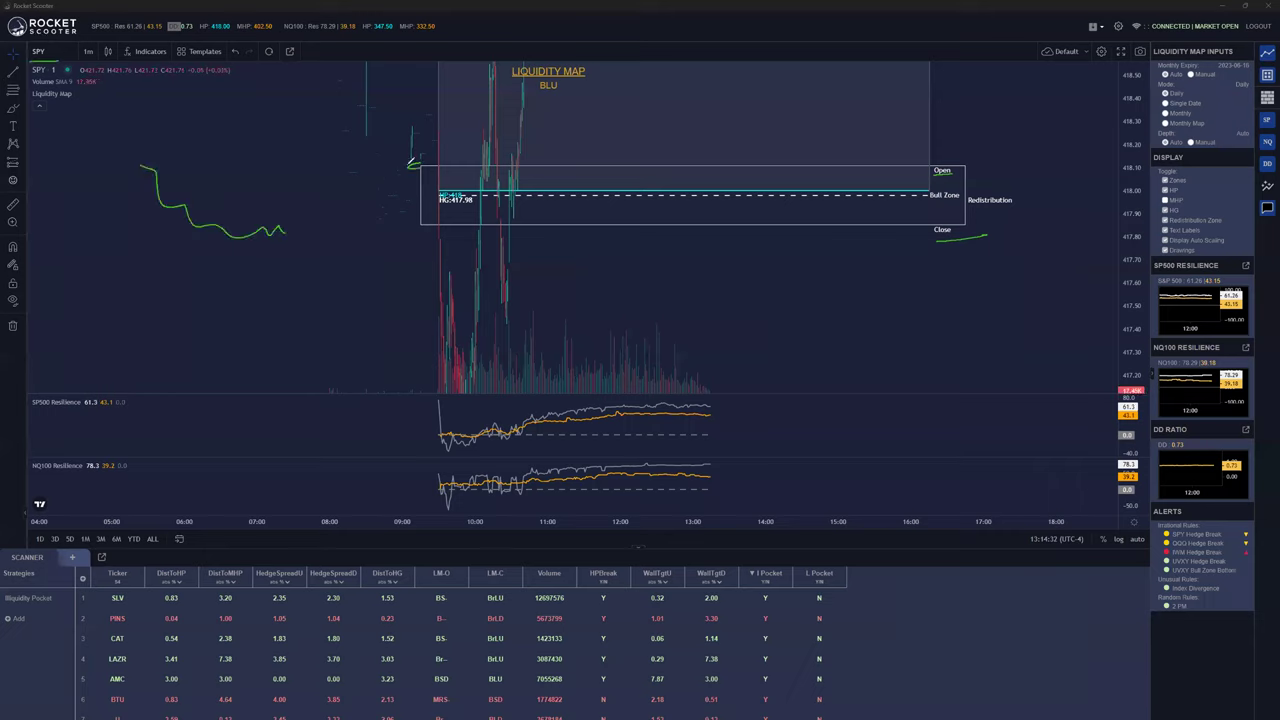
# Write "GAP UP" beside the declining path, mark the redistribution zone's upper and lower edges, and clear the sketches
pyautogui.moveTo(313, 188)
pyautogui.mouseDown()
pyautogui.moveTo(344, 204)
pyautogui.moveTo(347, 180)
pyautogui.moveTo(348, 194)
pyautogui.mouseUp()
pyautogui.moveTo(478, 165); pyautogui.dragTo(527, 165)
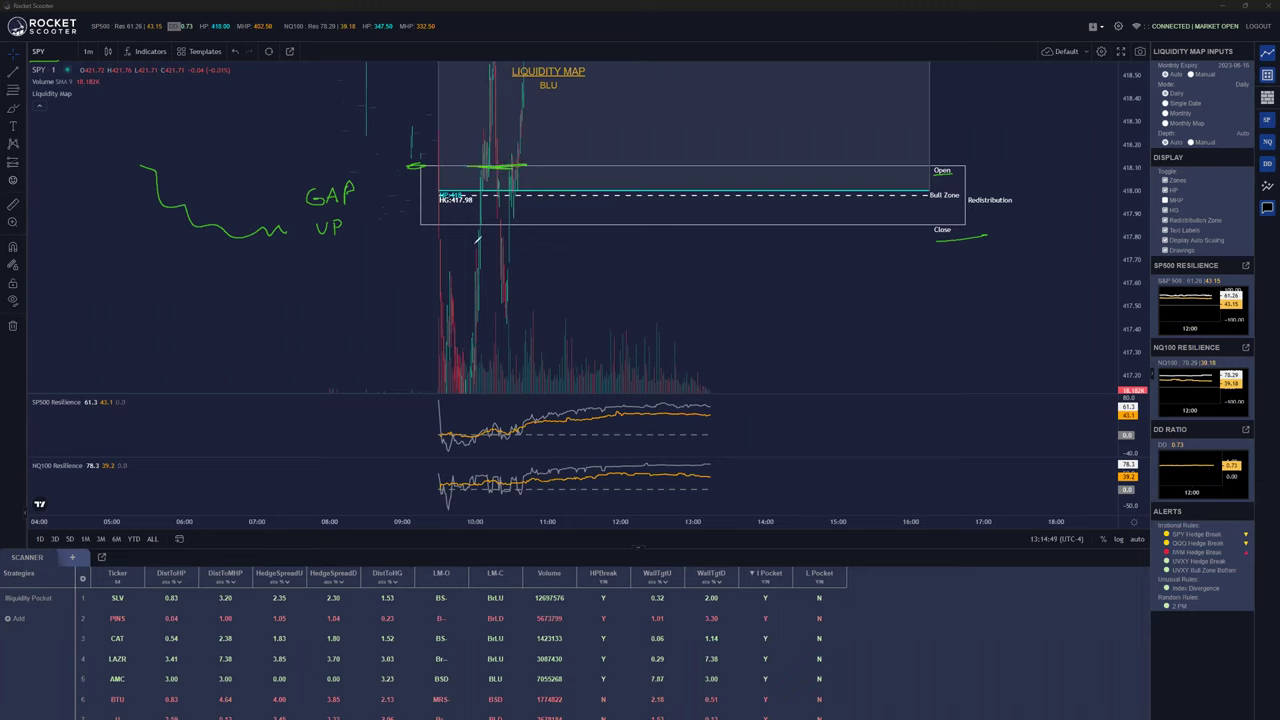
pyautogui.moveTo(514, 221); pyautogui.dragTo(535, 218)
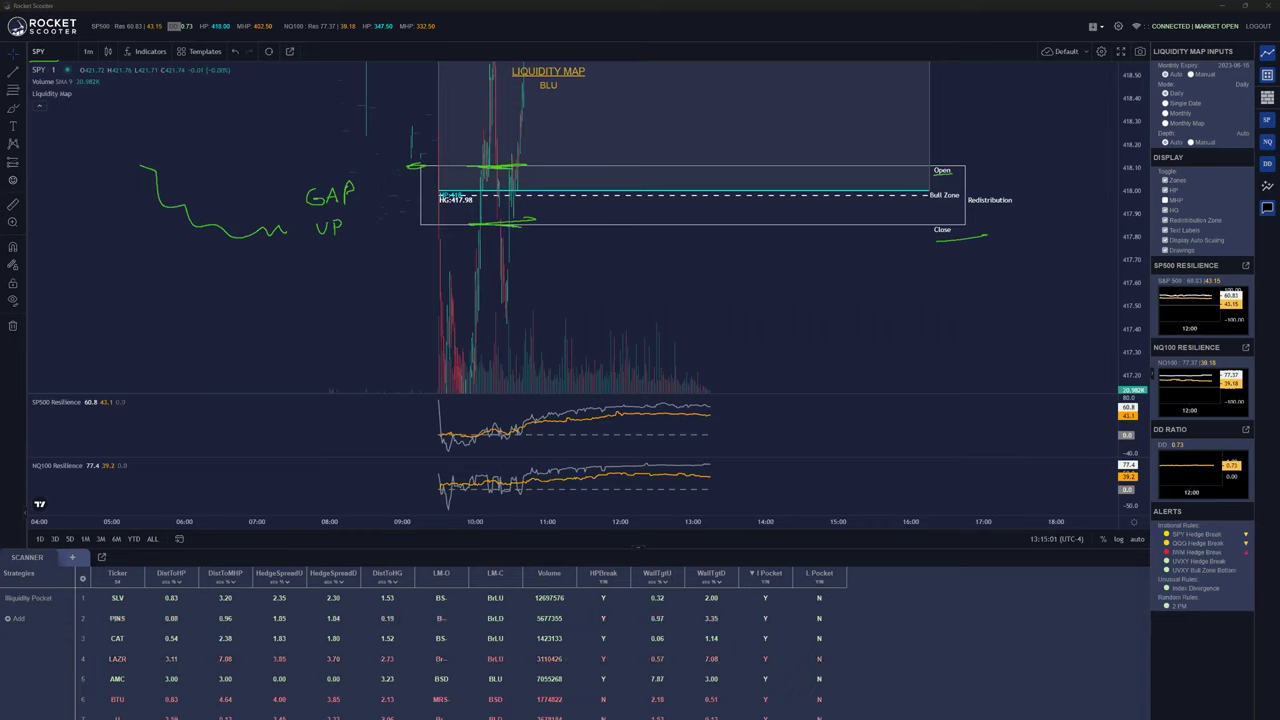
pyautogui.press('Escape')
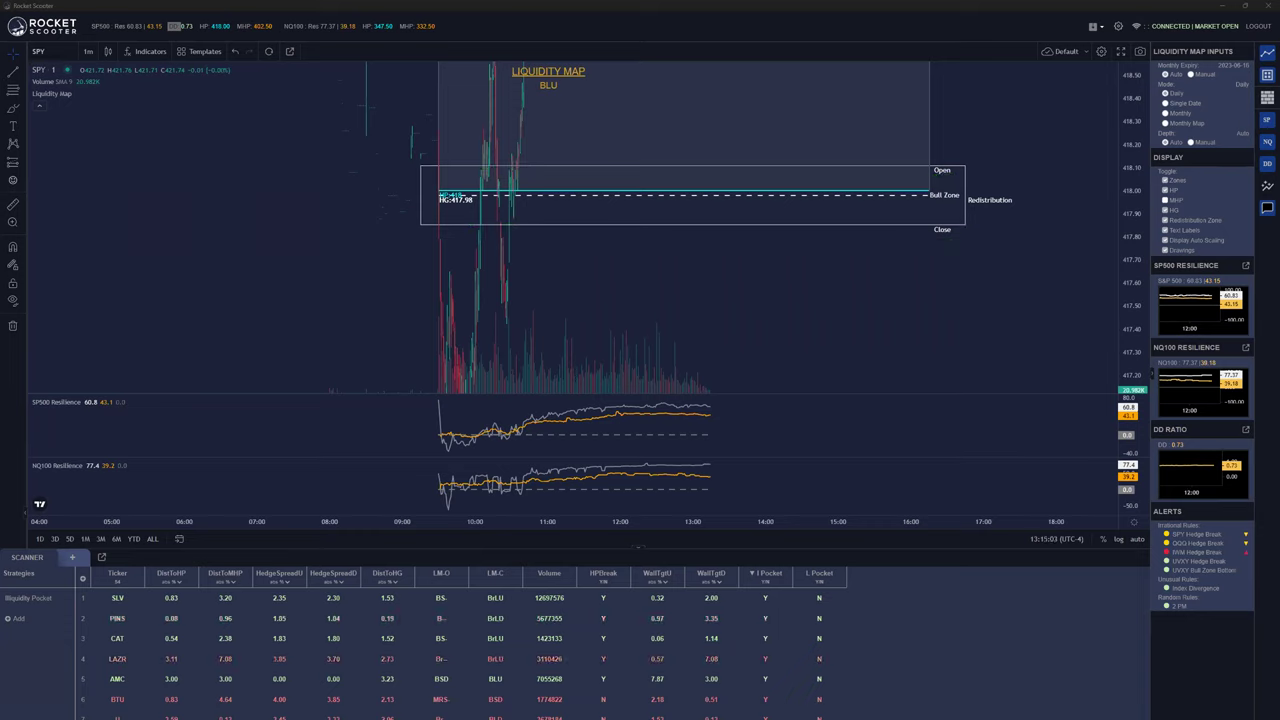
# Reframe the SPY chart to show the morning candles from the bear zone up through the redistribution zone
pyautogui.scroll(3, 246, 274)
pyautogui.moveTo(246, 274); pyautogui.dragTo(832, 234)
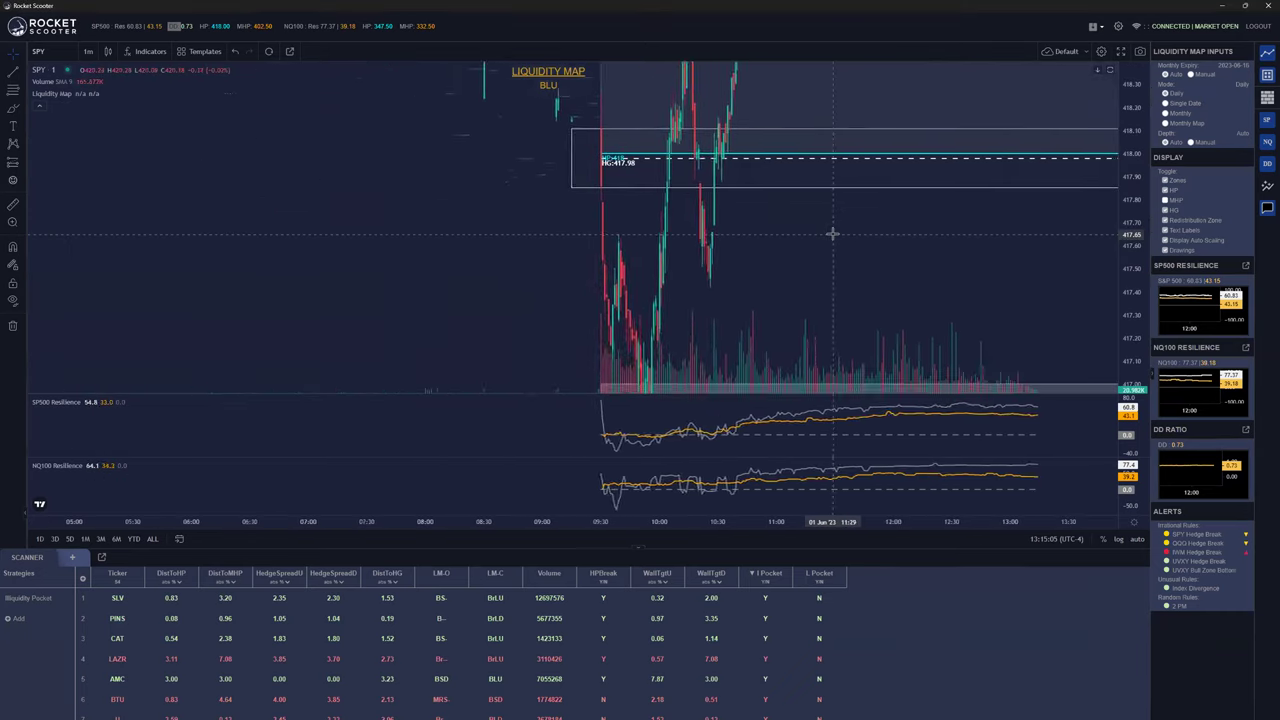
pyautogui.scroll(2, 845, 228)
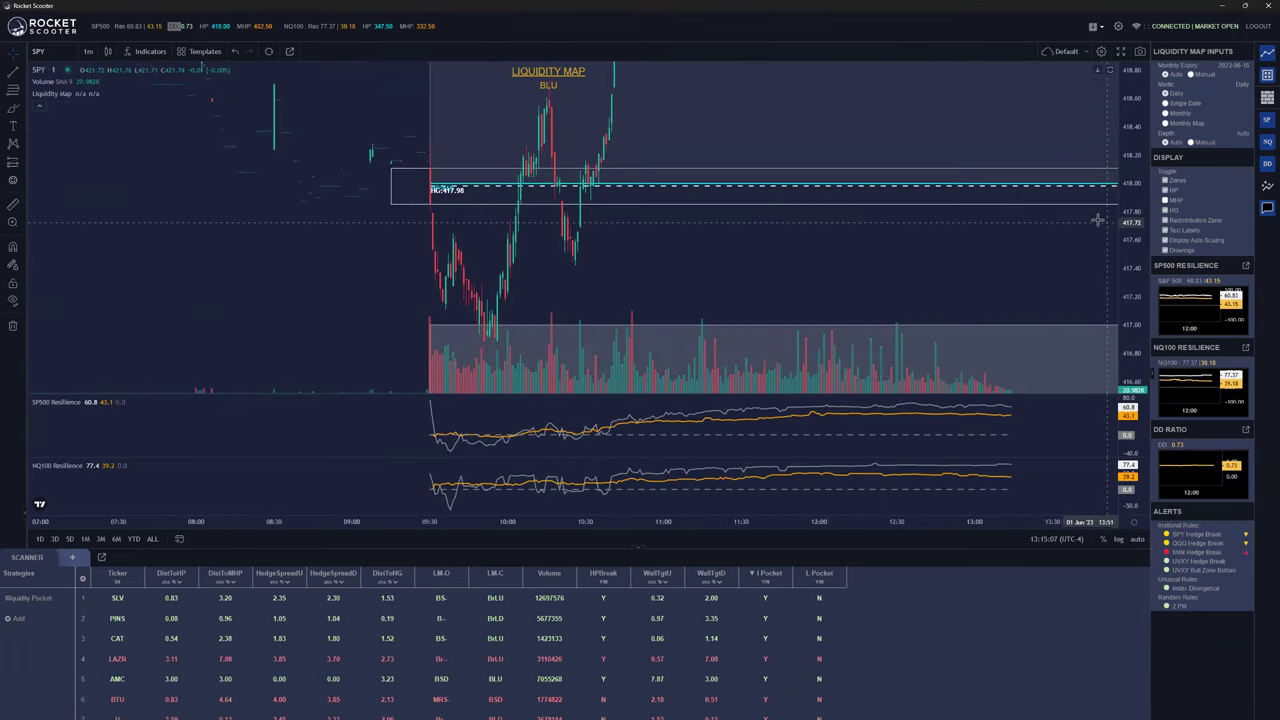
# Enlarge SPY's redistribution zone and sketch a path rising to the HP line that branches toward the zone's upper and lower edges
pyautogui.scroll(1, 737, 246)
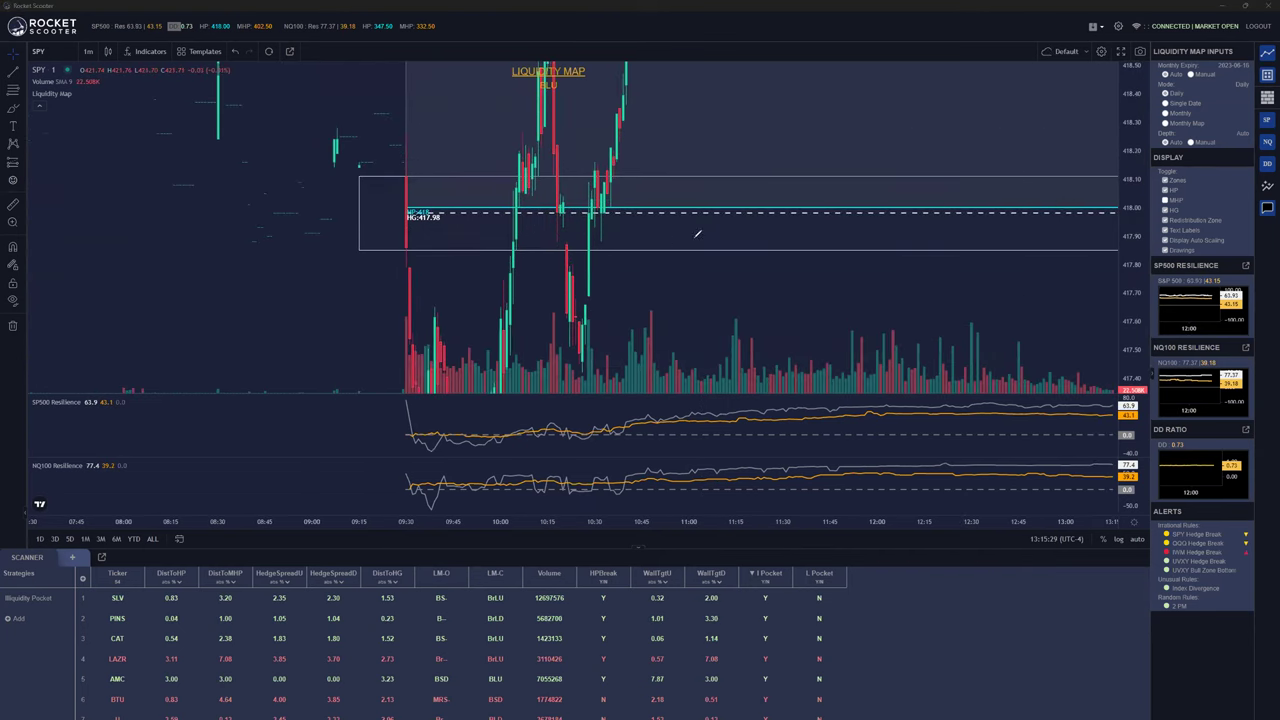
pyautogui.moveTo(703, 239); pyautogui.dragTo(740, 216)
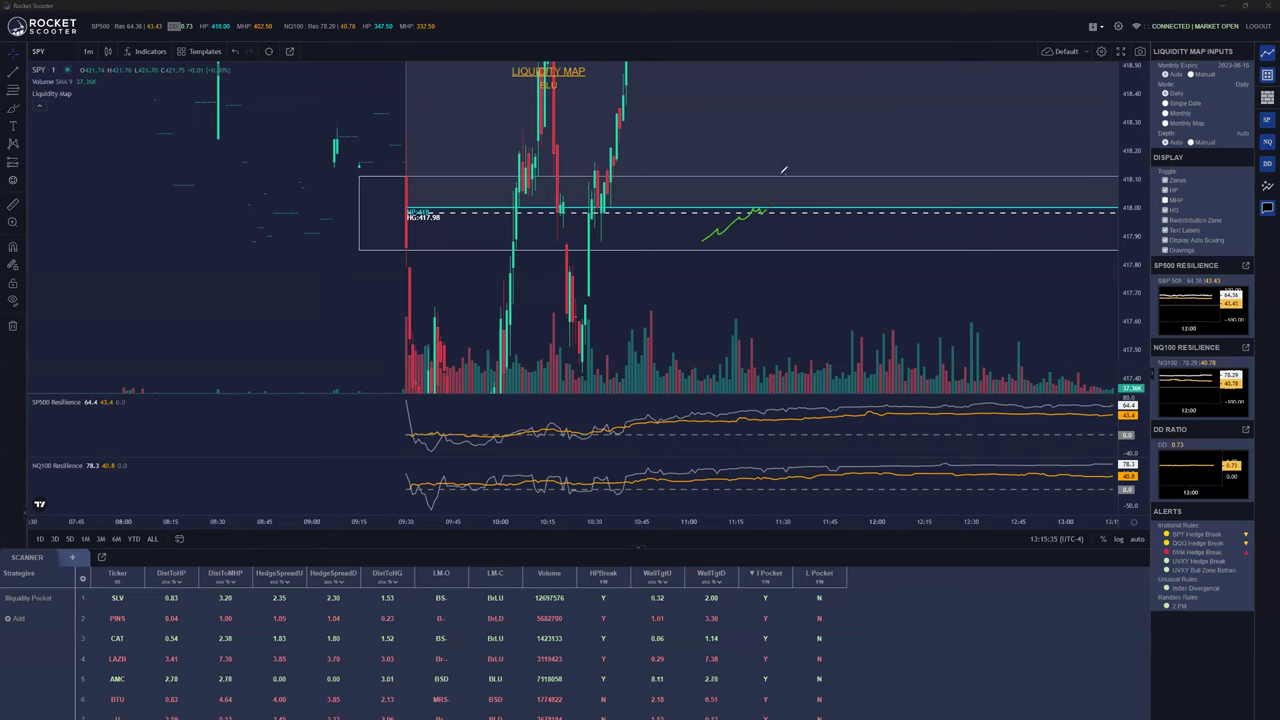
pyautogui.moveTo(792, 250); pyautogui.dragTo(780, 250)
pyautogui.moveTo(768, 207); pyautogui.dragTo(786, 173)
pyautogui.moveTo(772, 216); pyautogui.dragTo(790, 252)
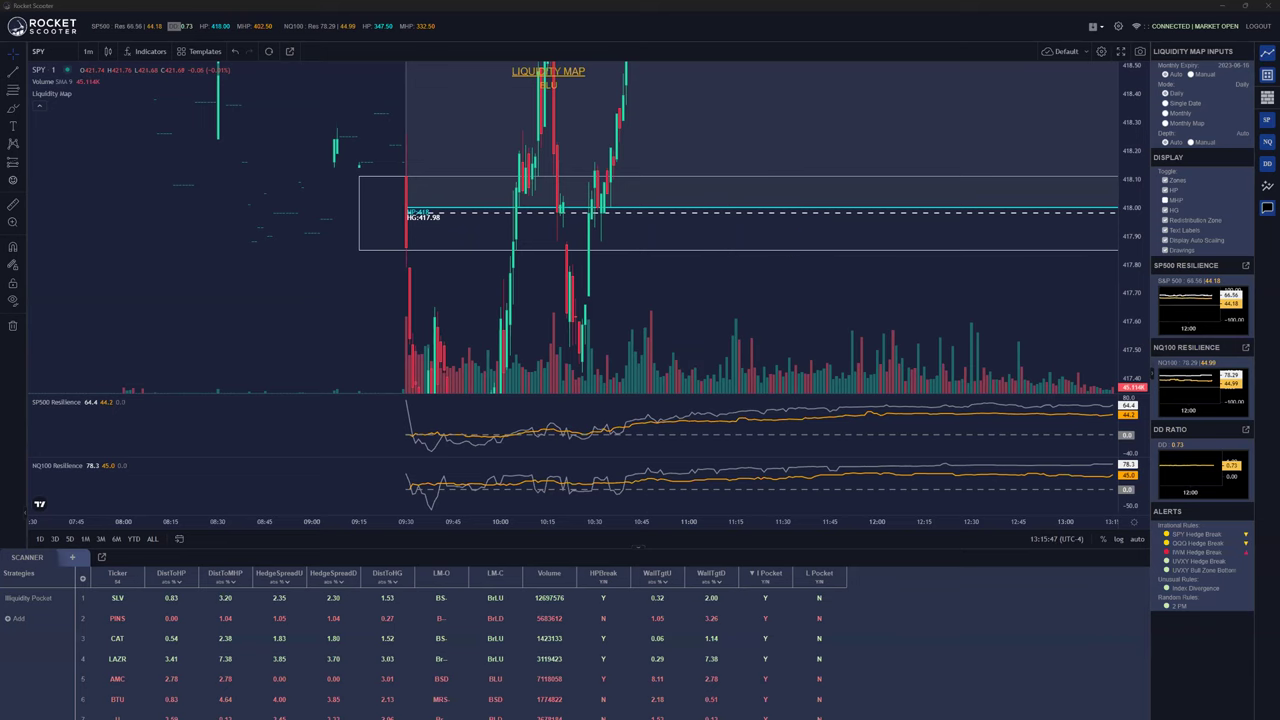
# Chart AAPL and frame its opening candles around the redistribution zone
pyautogui.click(60, 62)
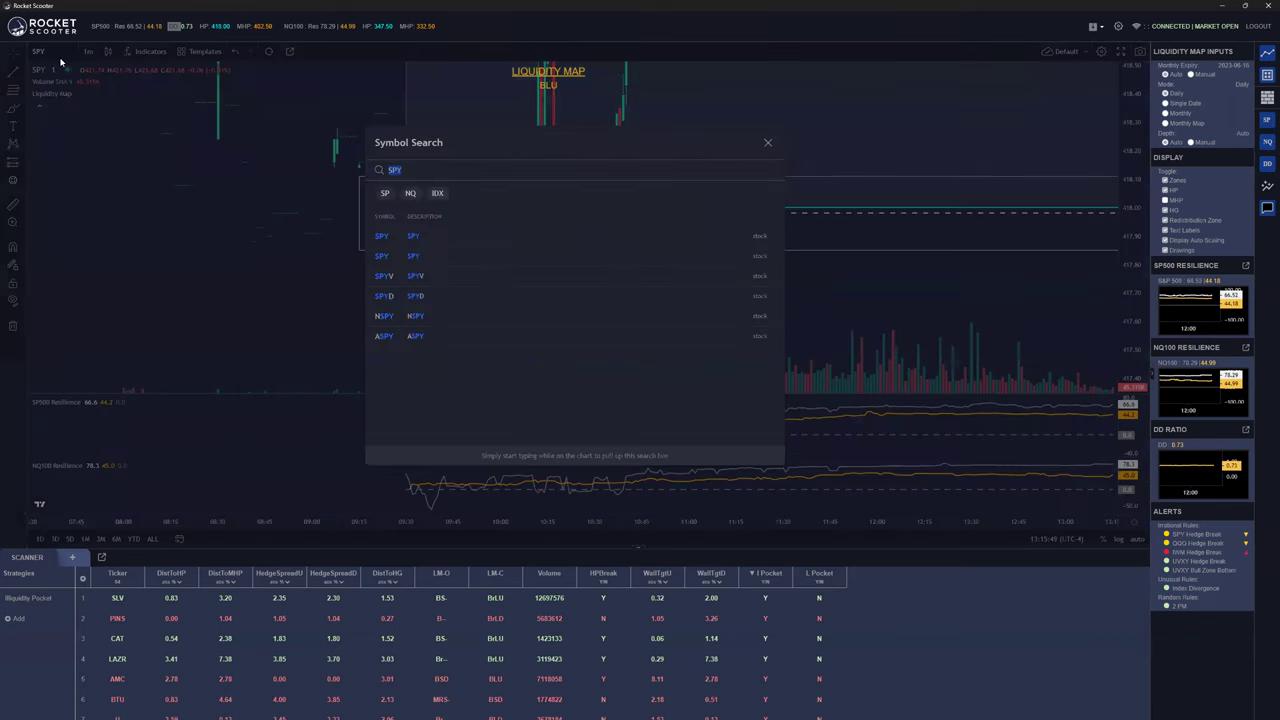
pyautogui.write('aapl')
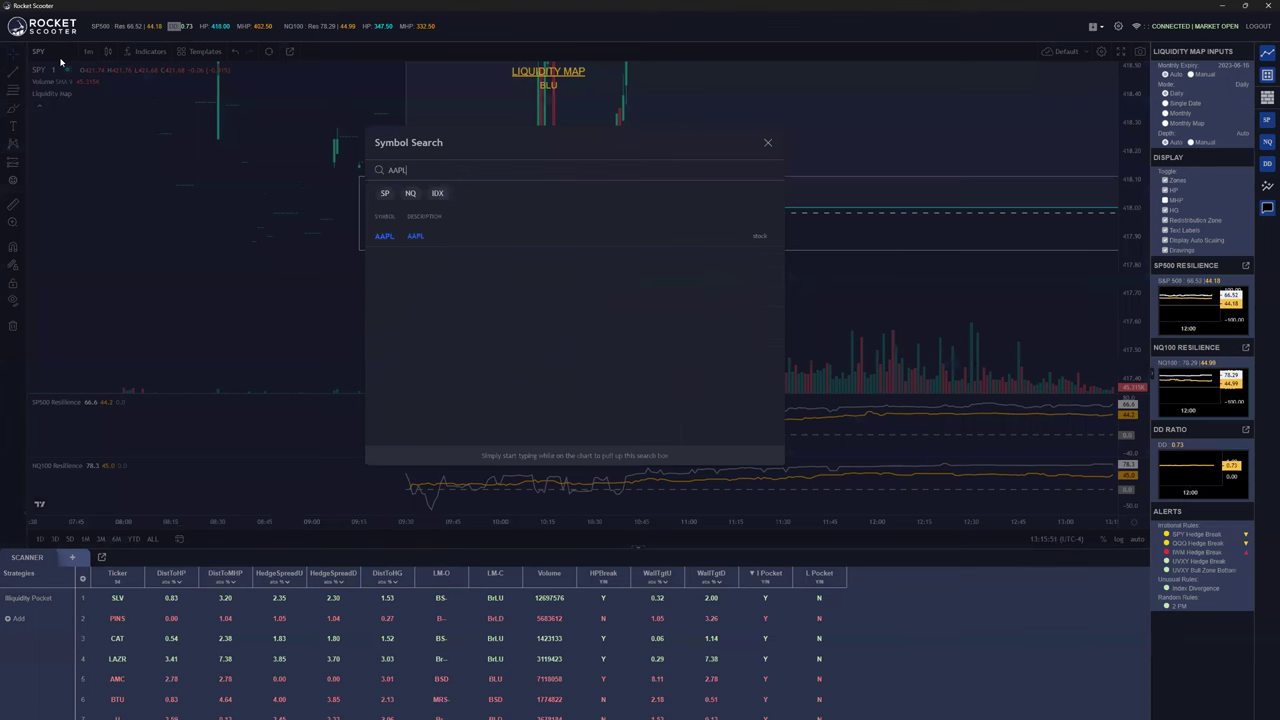
pyautogui.press('Return')
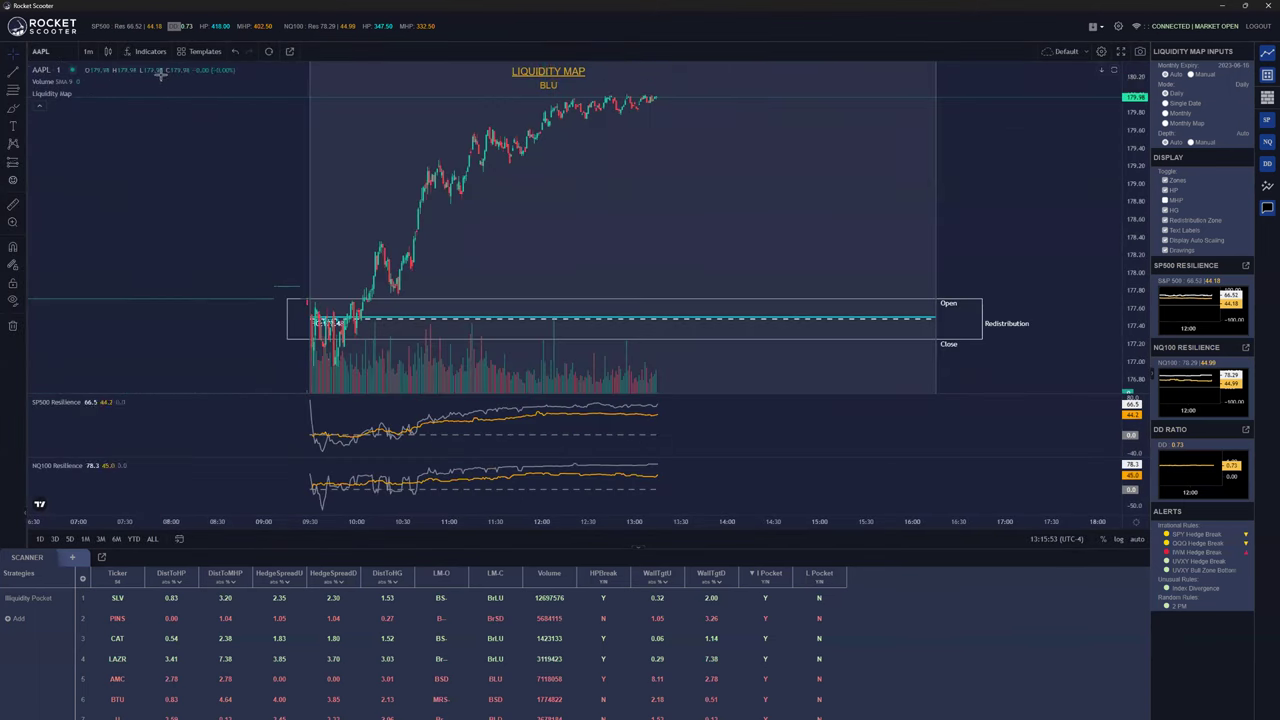
pyautogui.scroll(2, 295, 160)
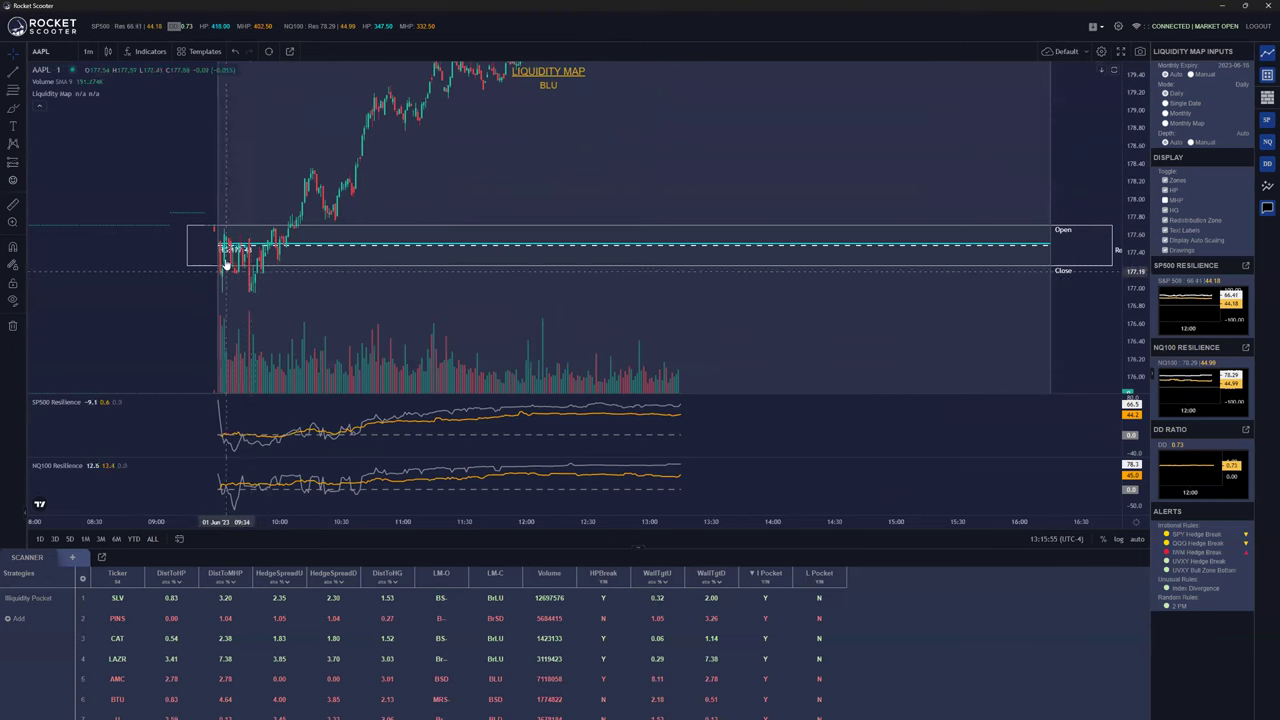
# Switch the chart to MSFT, and from there to the symbol D
pyautogui.click(67, 72)
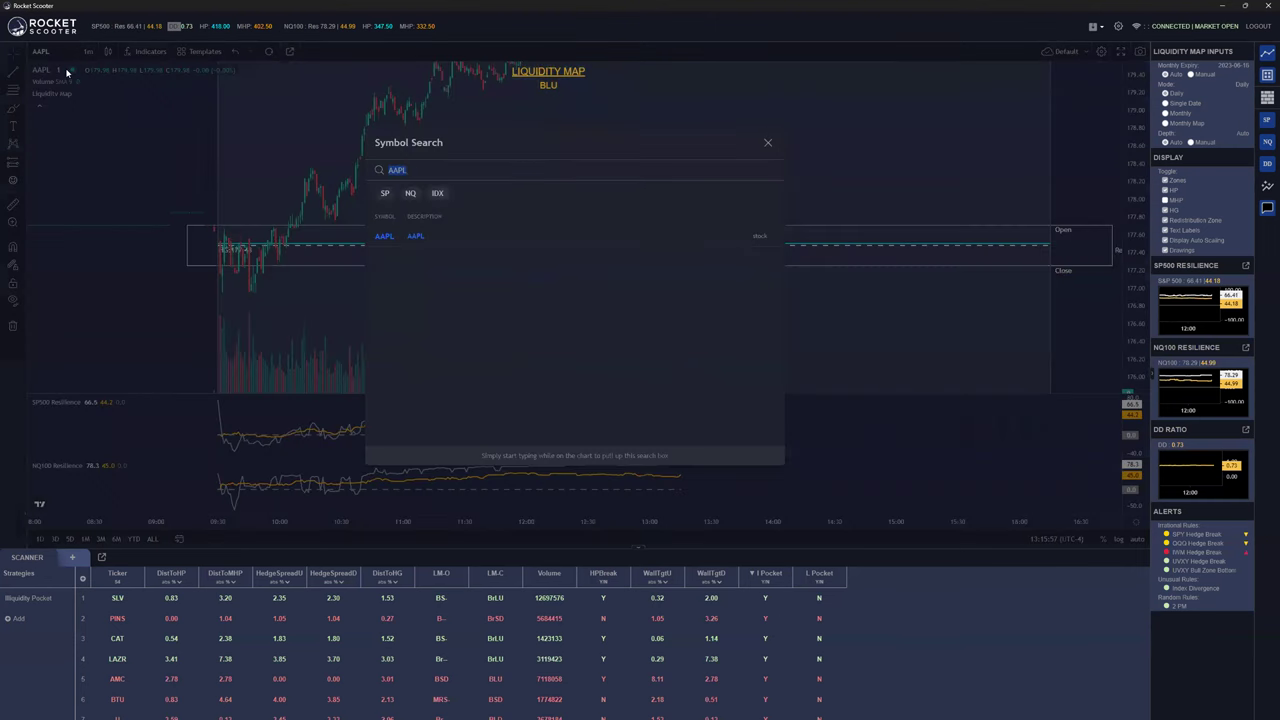
pyautogui.write('MSFT')
pyautogui.press('Return')
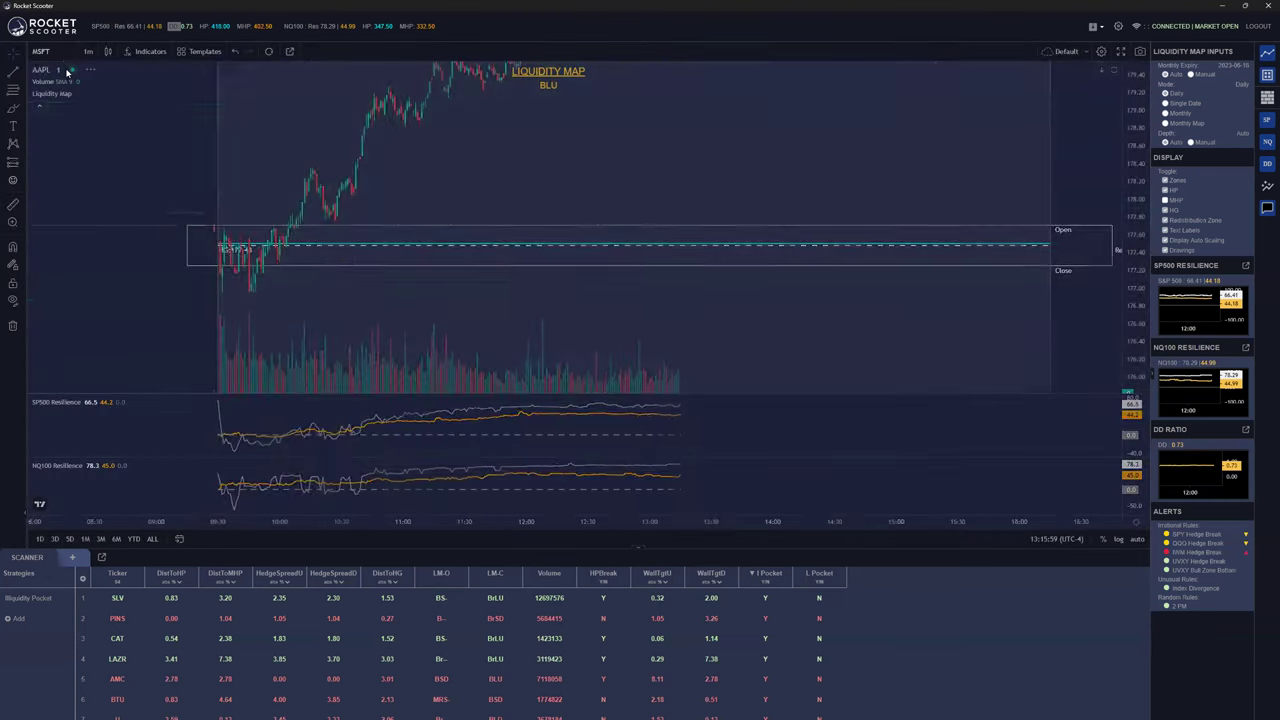
pyautogui.click(63, 53)
pyautogui.write('B')
pyautogui.press('Return')
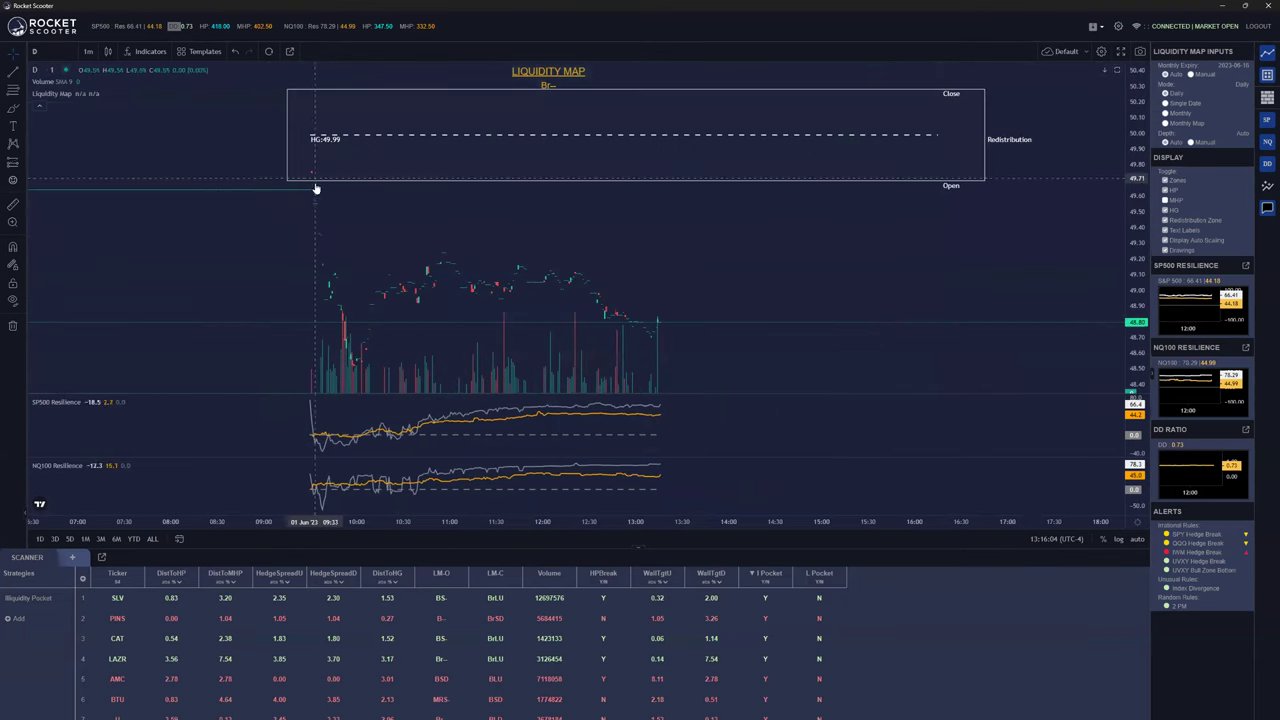
# Review JPM's liquidity map chart, followed by ABBV's
pyautogui.click(65, 57)
pyautogui.write('JPM')
pyautogui.press('Return')
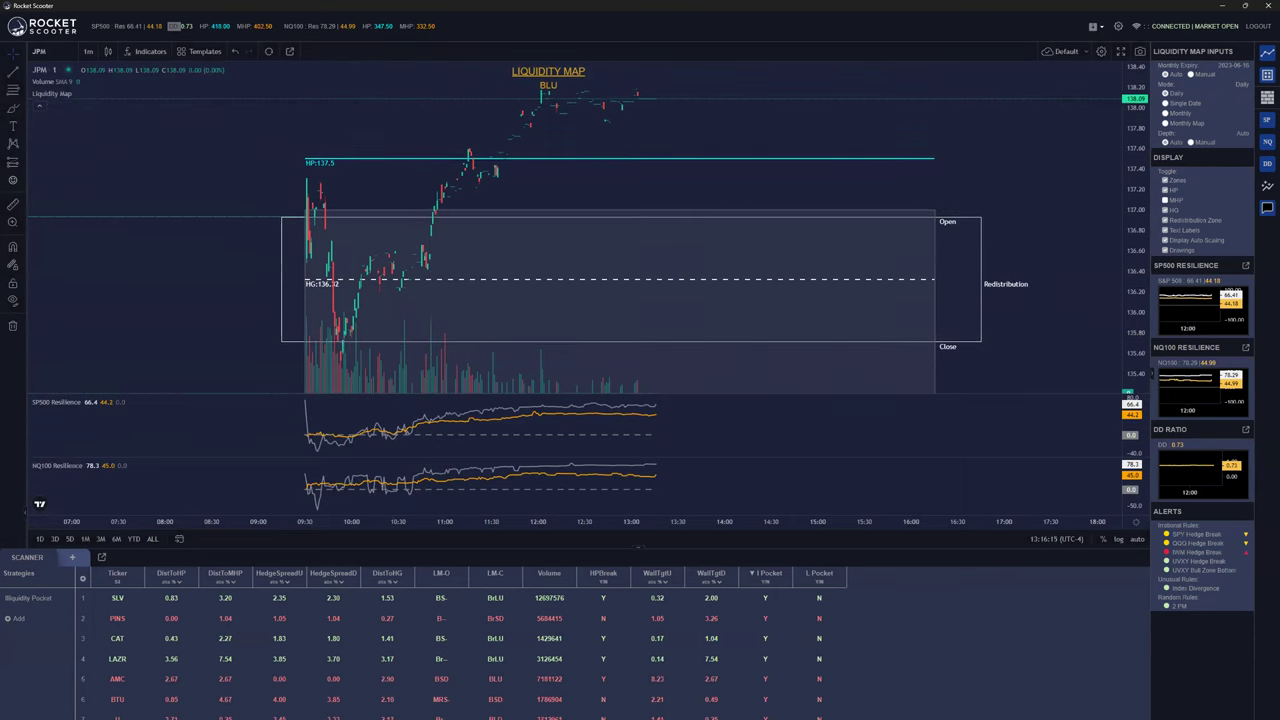
pyautogui.click(55, 55)
pyautogui.write('A')
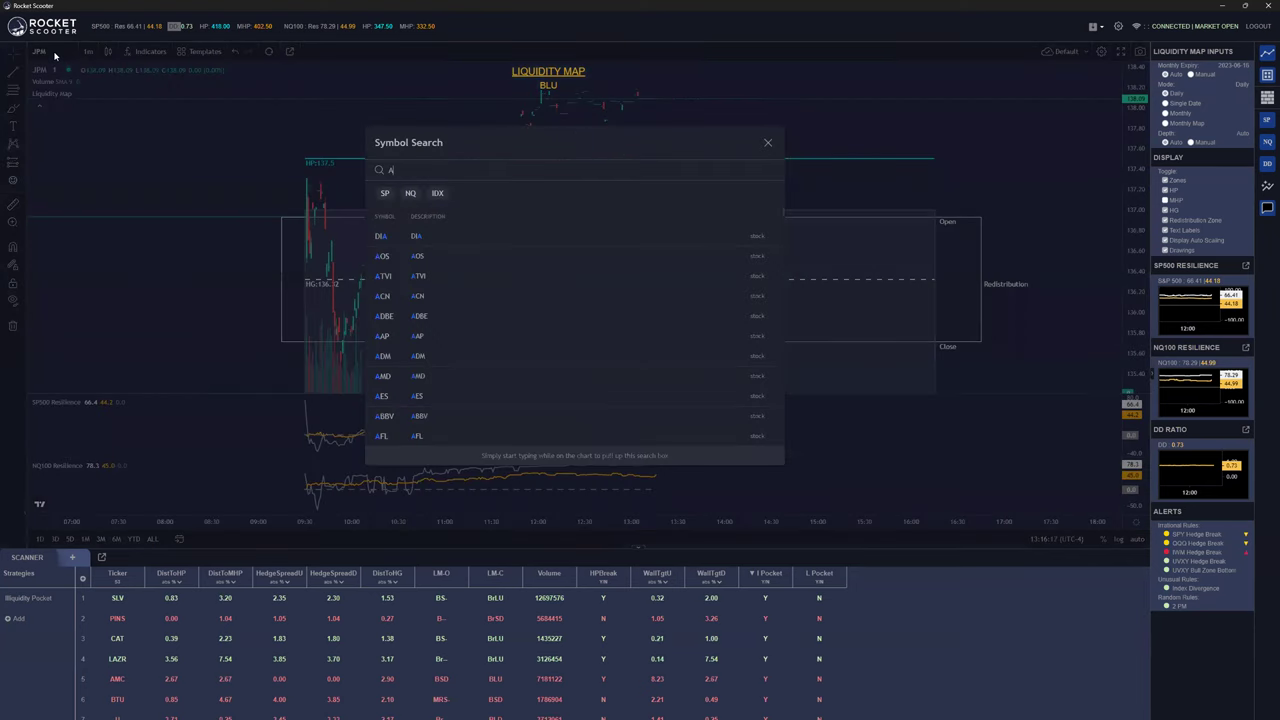
pyautogui.click(383, 416)
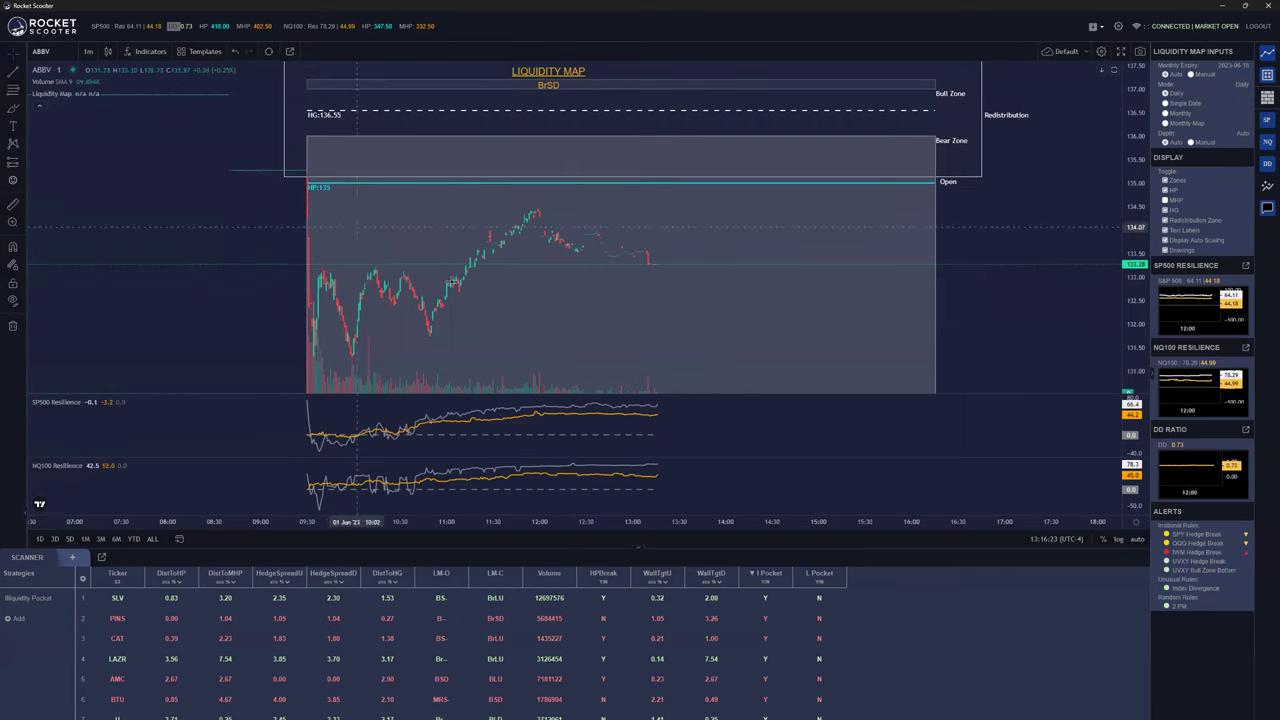
# Chart SHOP and enlarge its morning candles around the redistribution zone and the HP and HG lines
pyautogui.click(57, 58)
pyautogui.write('SHOP')
pyautogui.press('Return')
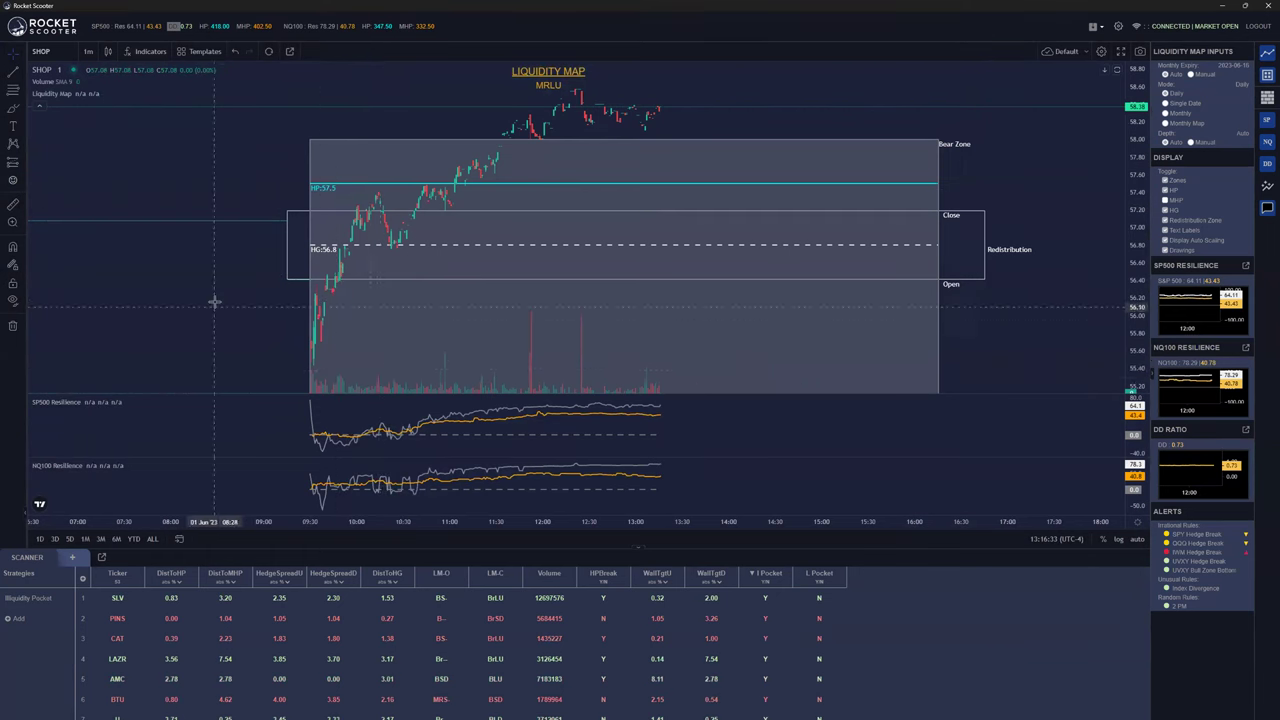
pyautogui.scroll(5, 212, 297)
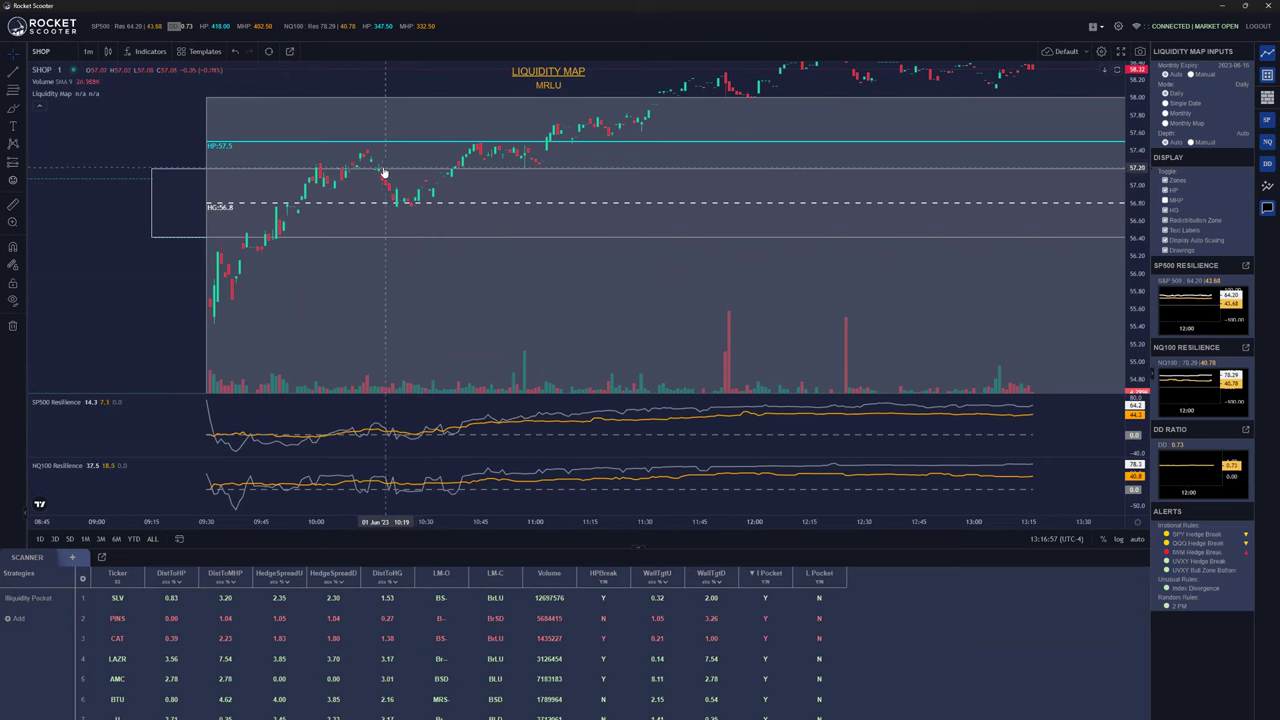
pyautogui.scroll(2, 378, 181)
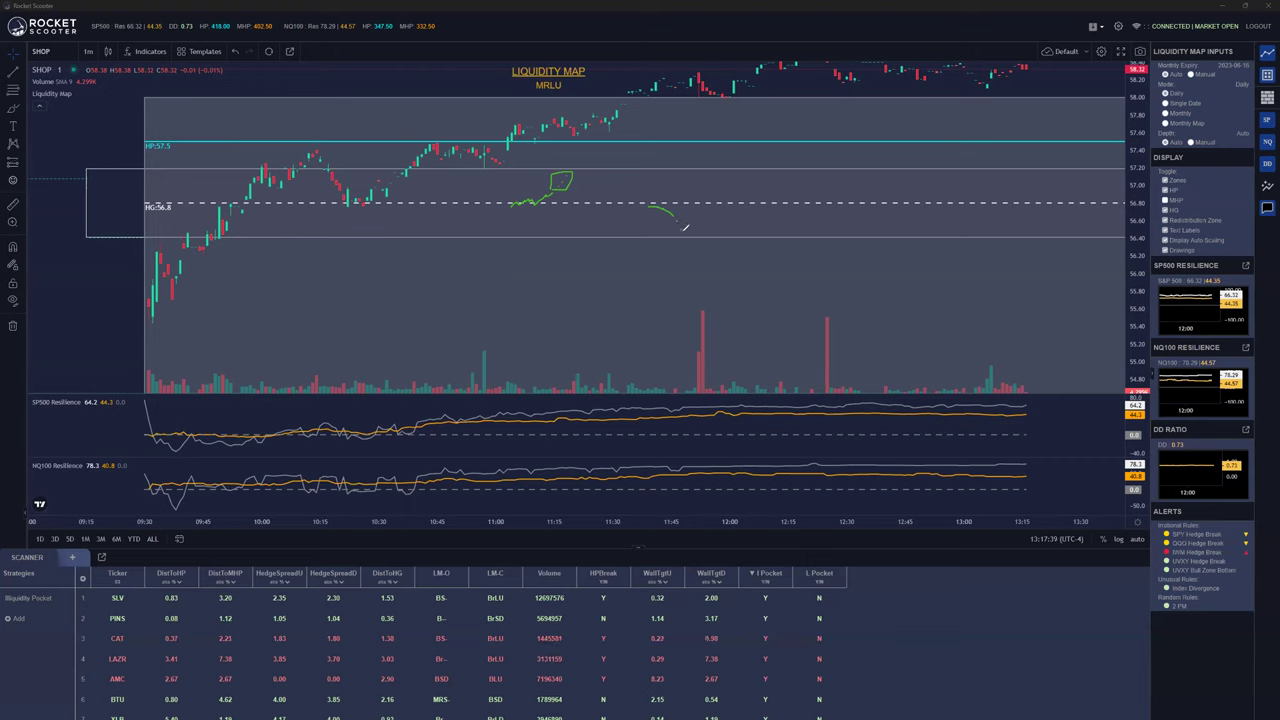
# Box the end of the declining path under SHOP's HG line, write "500", sketch a falling path with a horizontal arrow, and clear the sketches
pyautogui.moveTo(675, 217); pyautogui.dragTo(690, 214)
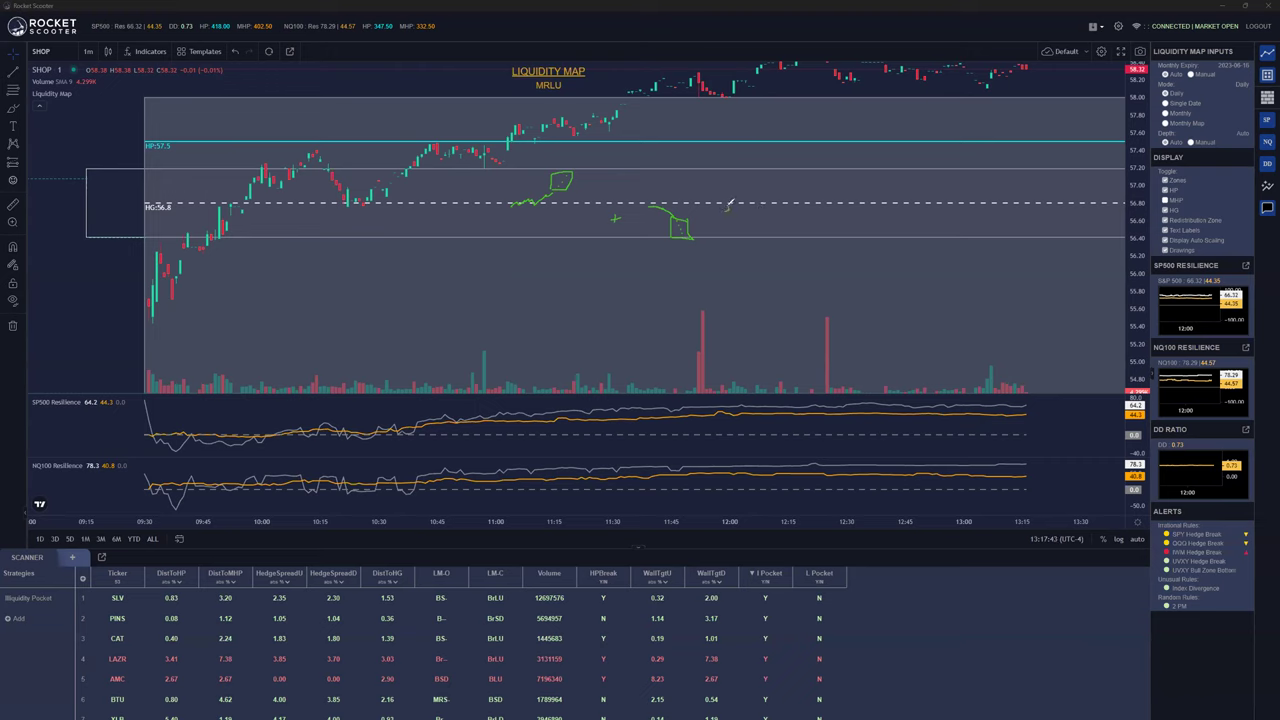
pyautogui.moveTo(797, 203); pyautogui.dragTo(805, 214)
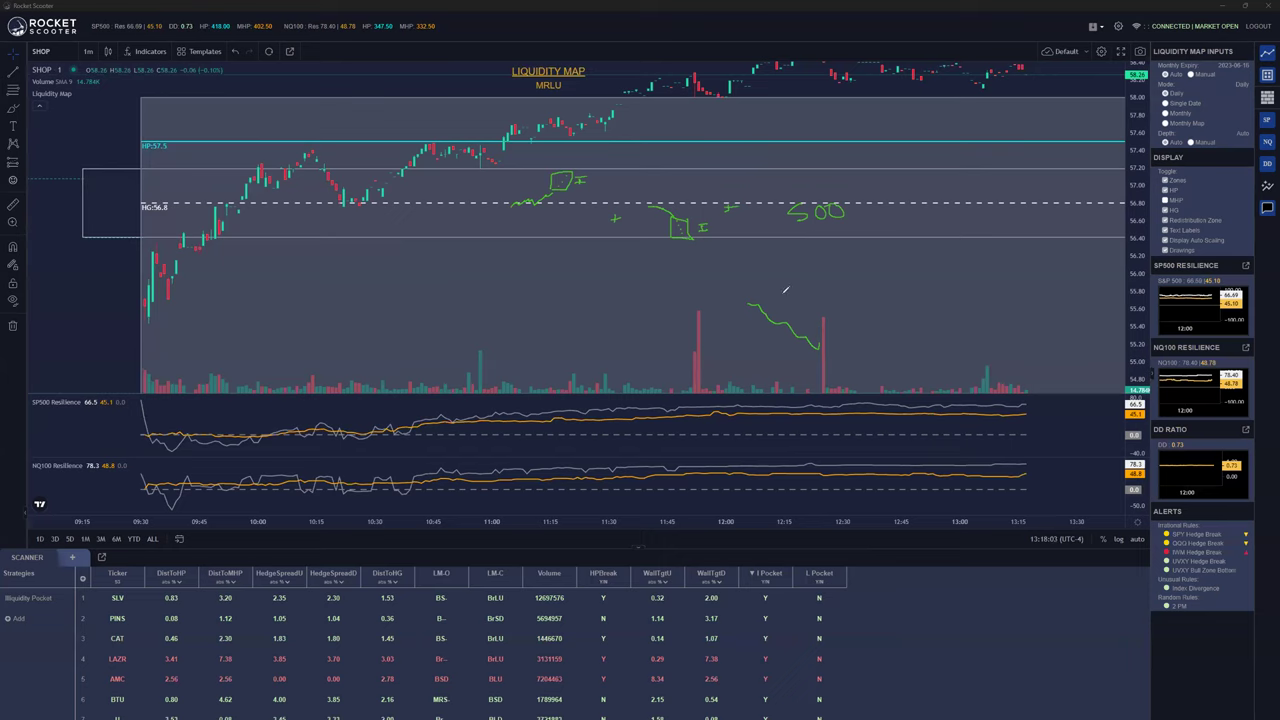
pyautogui.moveTo(765, 302); pyautogui.dragTo(821, 301)
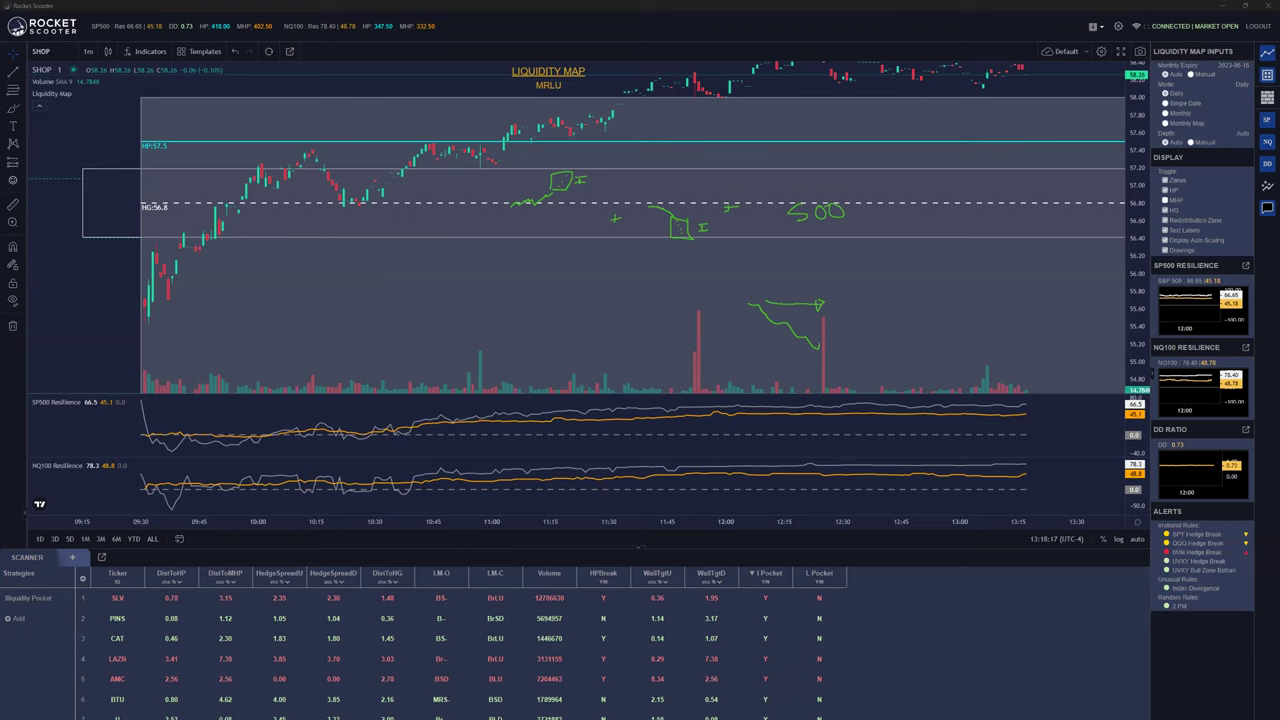
pyautogui.press('Escape')
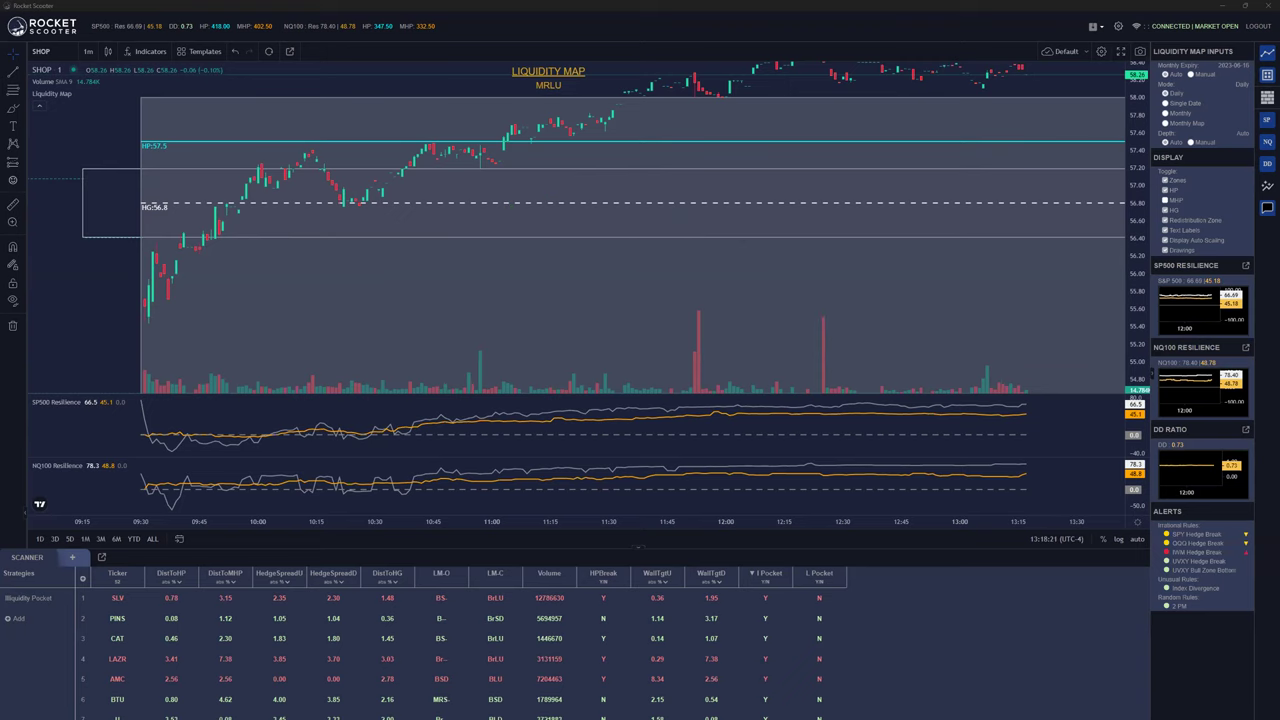
# Return the chart to SPY and frame the morning candles from the bear zone up through the redistribution zone
pyautogui.click(45, 56)
pyautogui.write('S')
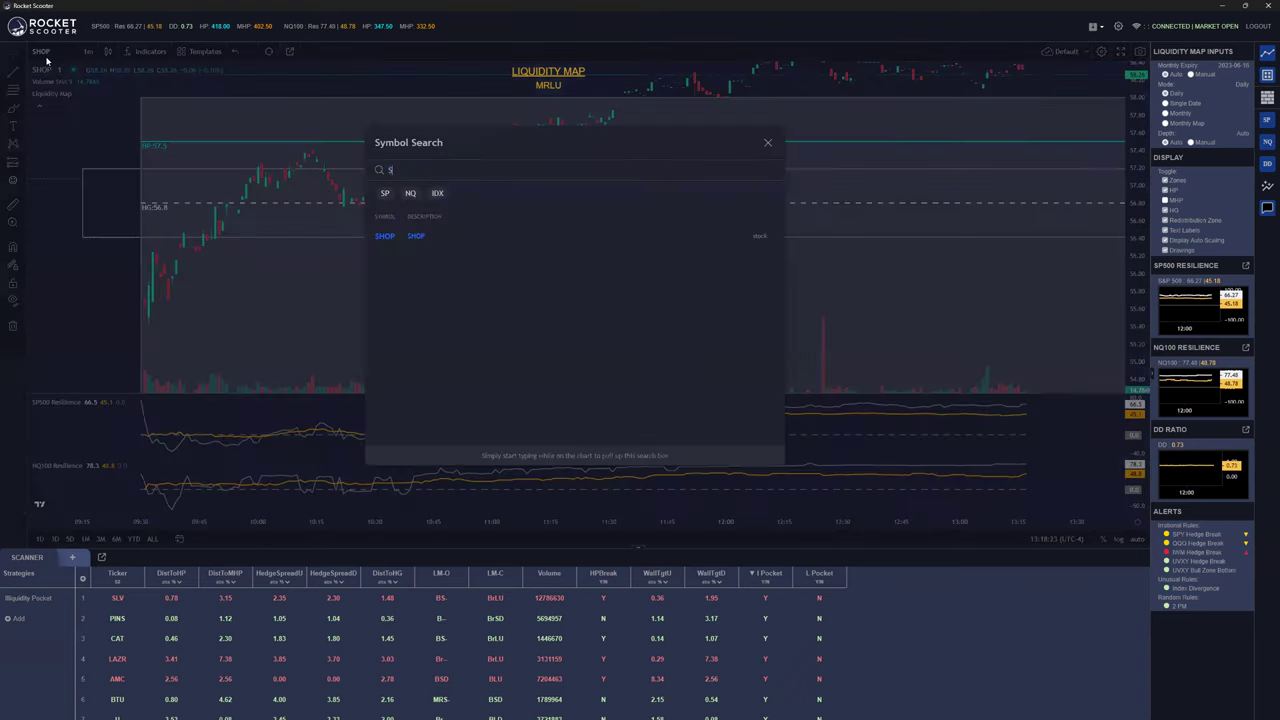
pyautogui.write('PY')
pyautogui.press('Return')
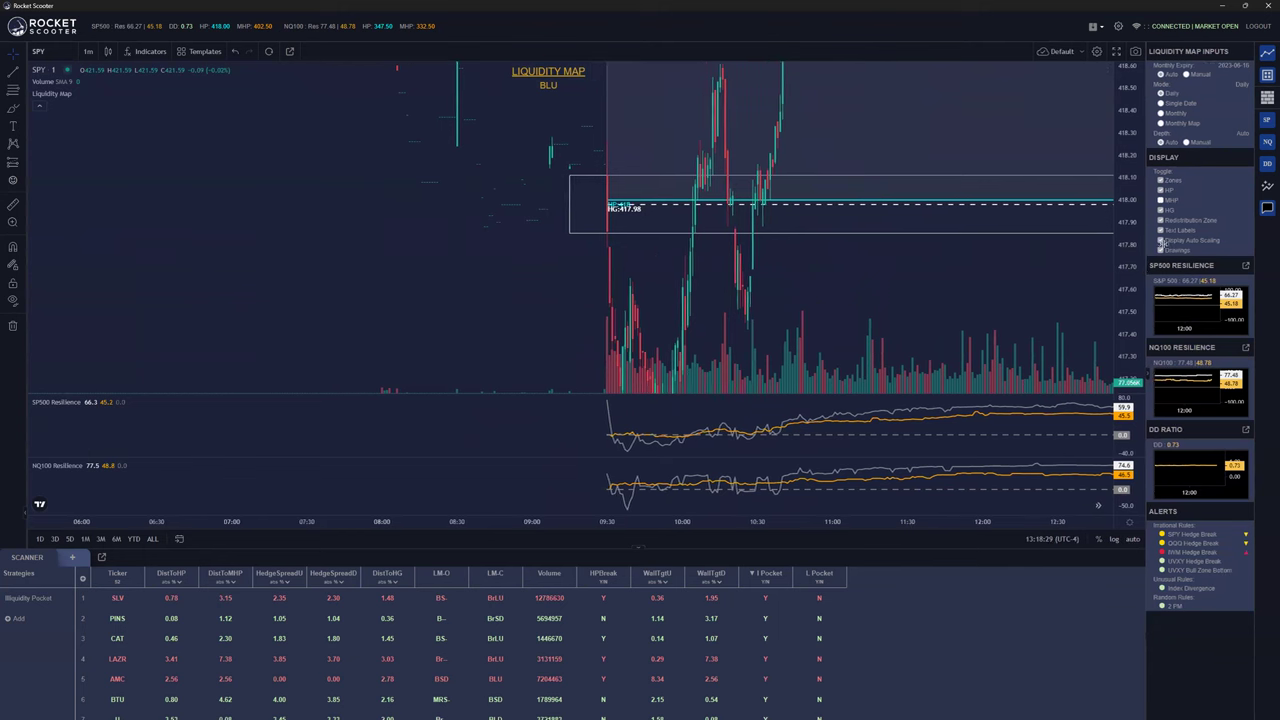
pyautogui.scroll(5, 962, 212)
pyautogui.moveTo(1156, 101); pyautogui.dragTo(1117, 246)
pyautogui.moveTo(866, 357); pyautogui.dragTo(1034, 246)
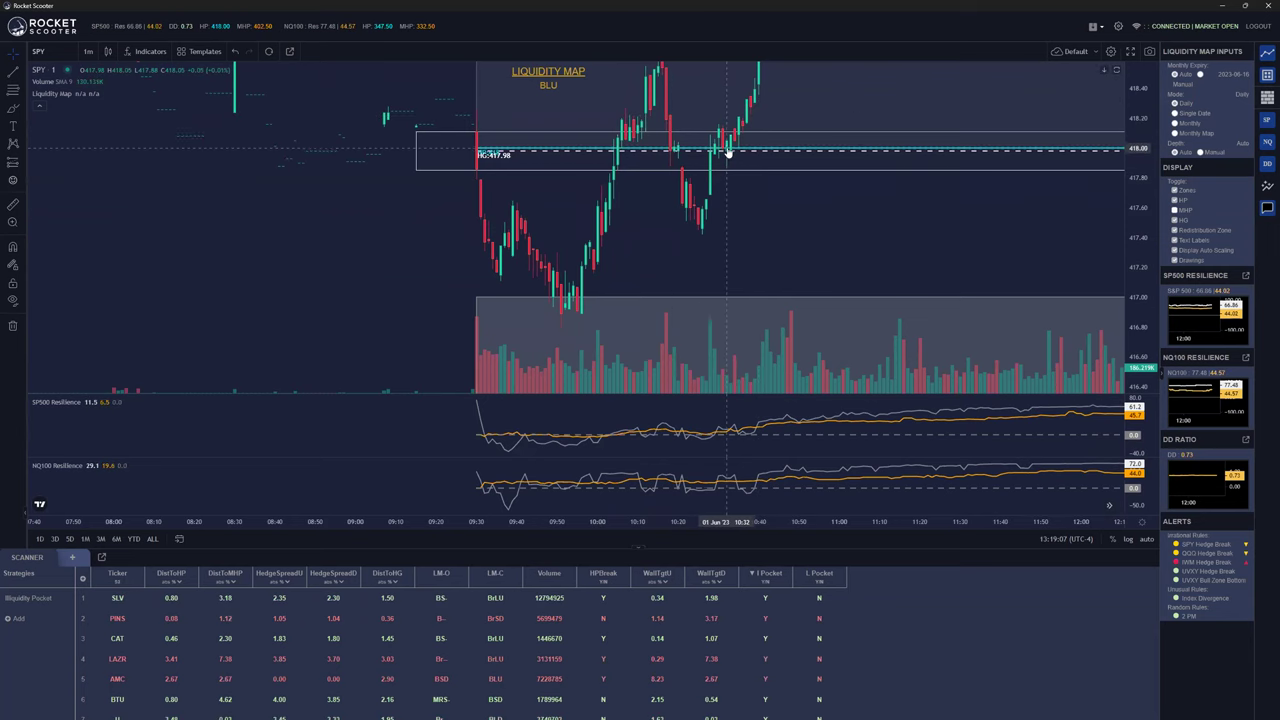
# Sketch arrows rising from SPY's HP line through the redistribution zone, and mark the matching crossings and upturn on the SP500 Resilience line
pyautogui.click(791, 132)
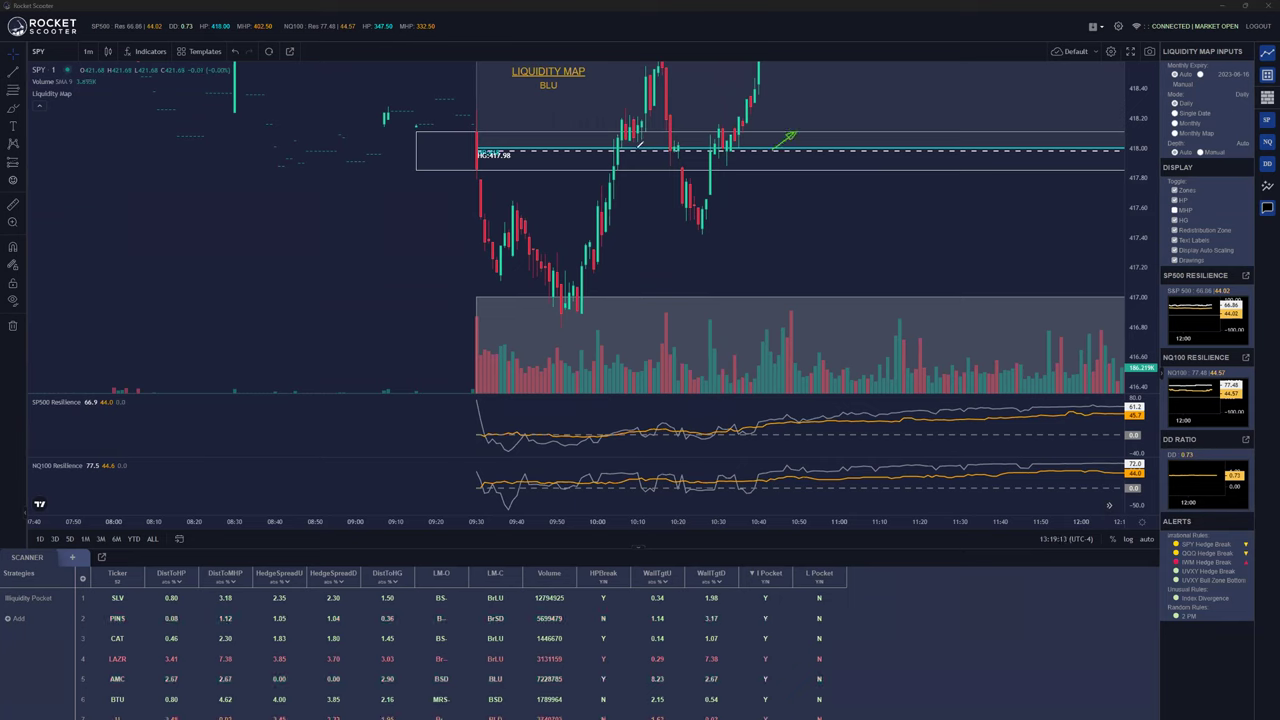
pyautogui.moveTo(602, 421); pyautogui.dragTo(628, 441)
pyautogui.moveTo(745, 426); pyautogui.dragTo(756, 443)
pyautogui.moveTo(796, 132); pyautogui.dragTo(806, 132)
pyautogui.moveTo(816, 126); pyautogui.dragTo(868, 61)
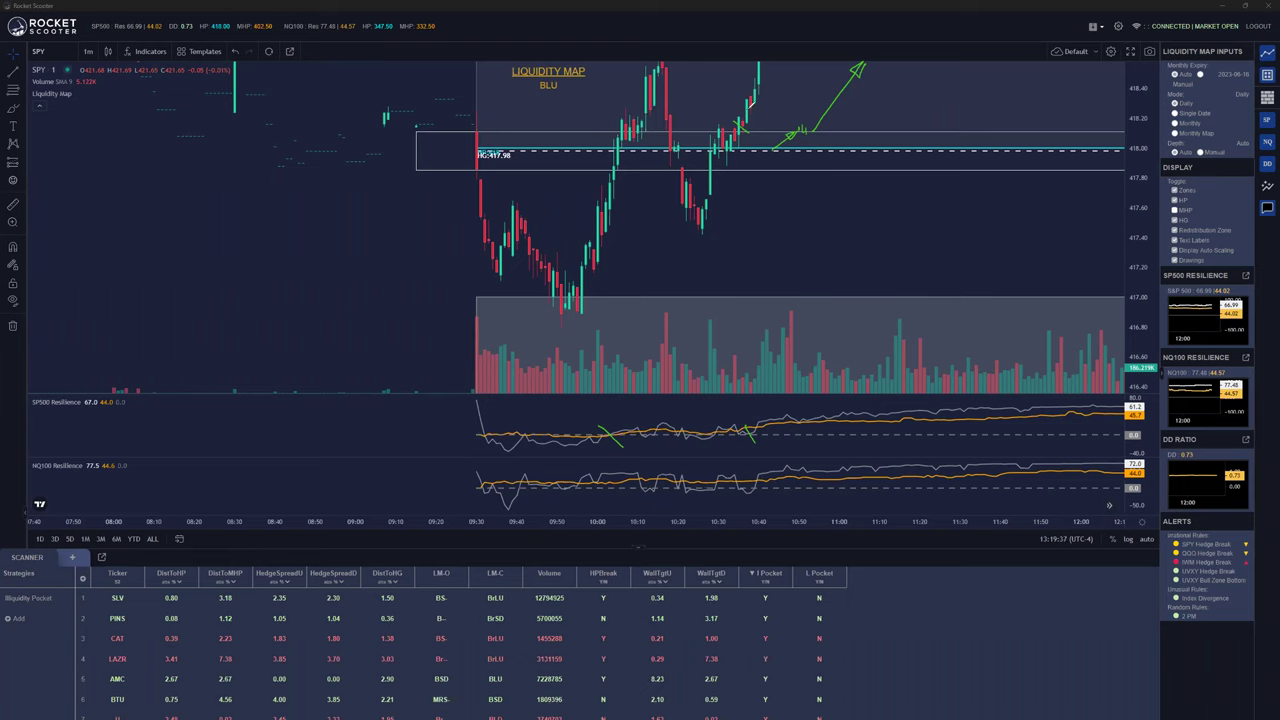
pyautogui.moveTo(765, 416)
pyautogui.mouseDown()
pyautogui.moveTo(752, 410)
pyautogui.moveTo(752, 432)
pyautogui.moveTo(778, 430)
pyautogui.moveTo(759, 408)
pyautogui.moveTo(770, 413)
pyautogui.mouseUp()
pyautogui.moveTo(757, 127); pyautogui.dragTo(765, 122)
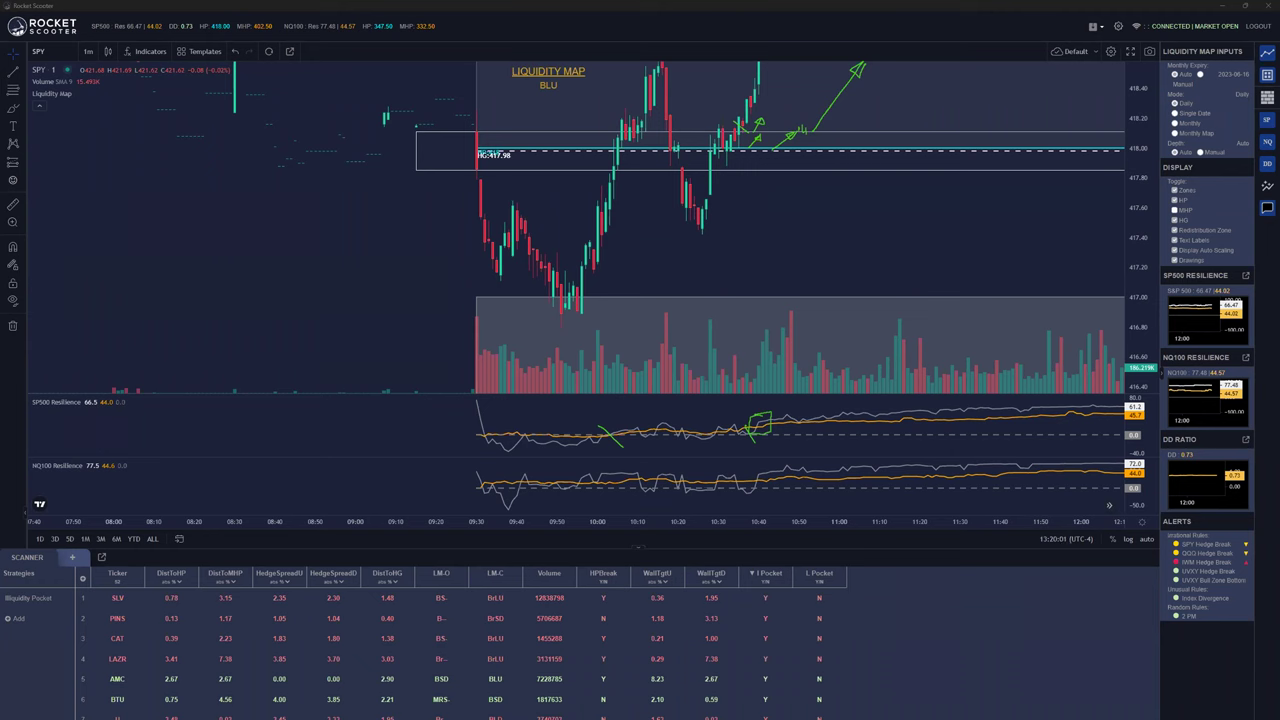
# Show the browser's liquidity map setups image beside the chart, underline the DD and HP readings, trace SPY's HP line, and clear the sketches
pyautogui.hotkey('alt', 'Tab')
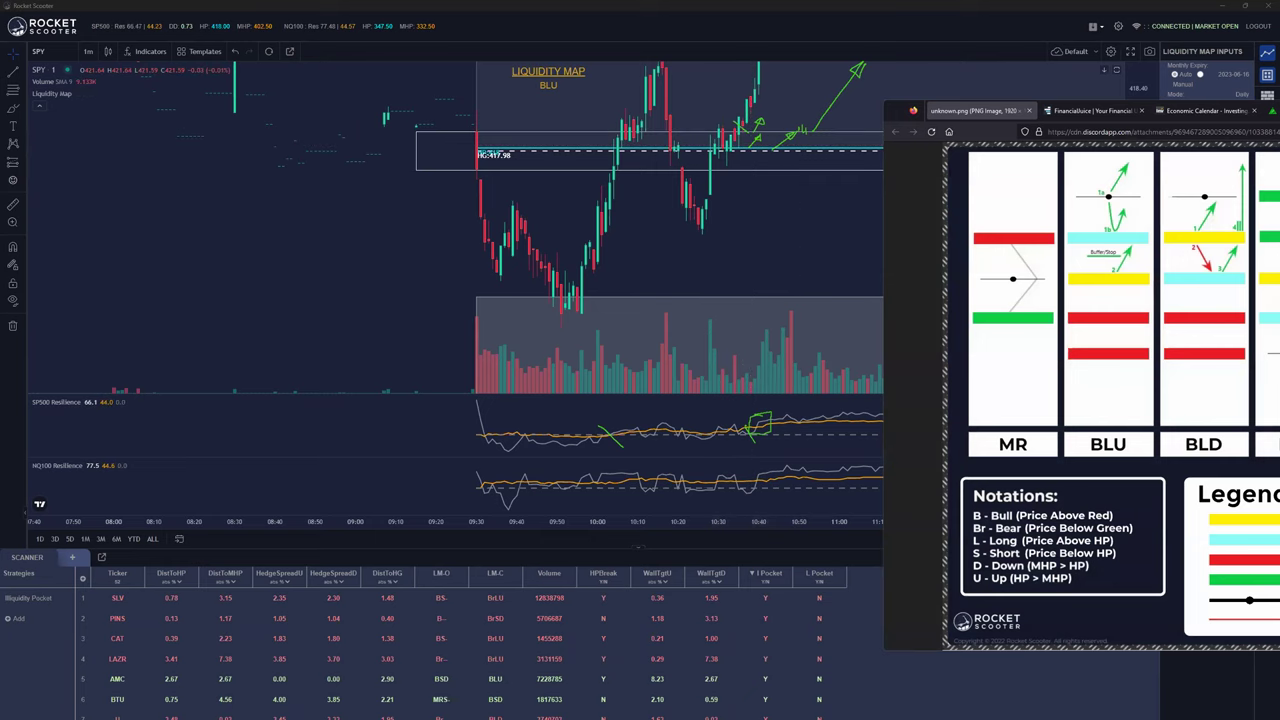
pyautogui.moveTo(178, 34); pyautogui.dragTo(224, 31)
pyautogui.moveTo(757, 145)
pyautogui.mouseDown()
pyautogui.moveTo(745, 152)
pyautogui.moveTo(838, 139)
pyautogui.mouseUp()
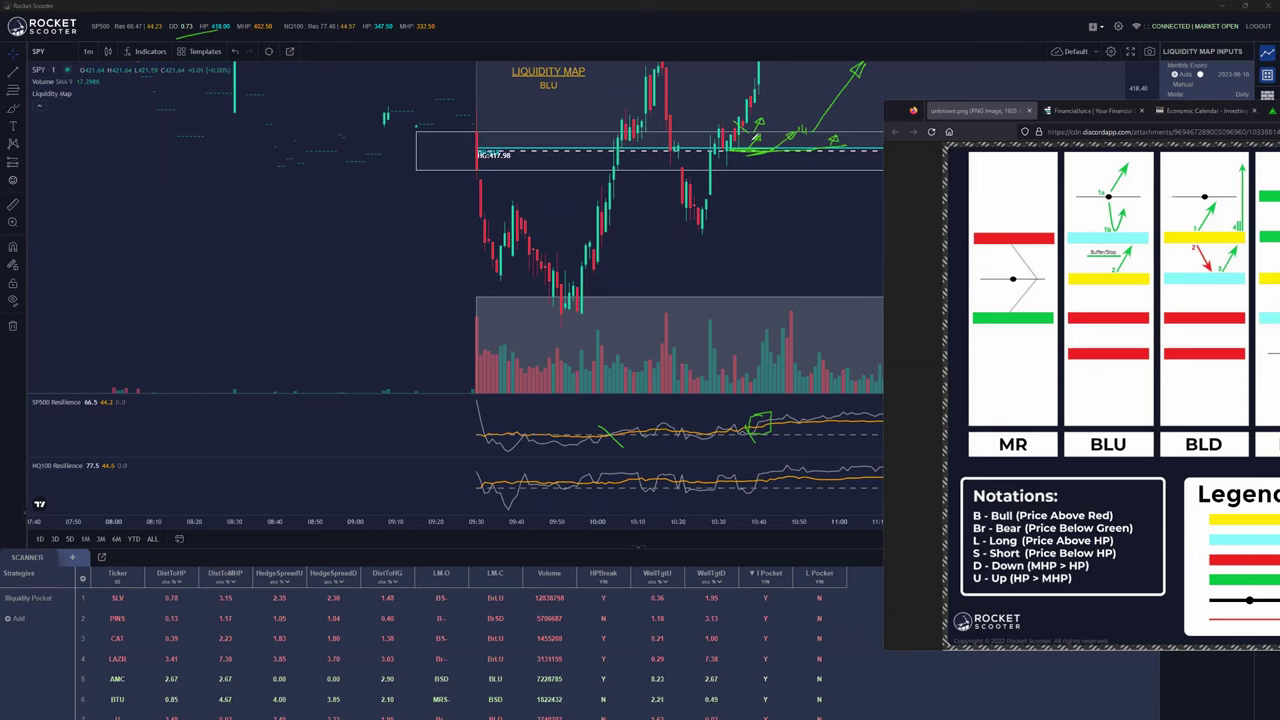
pyautogui.moveTo(872, 150); pyautogui.dragTo(808, 148)
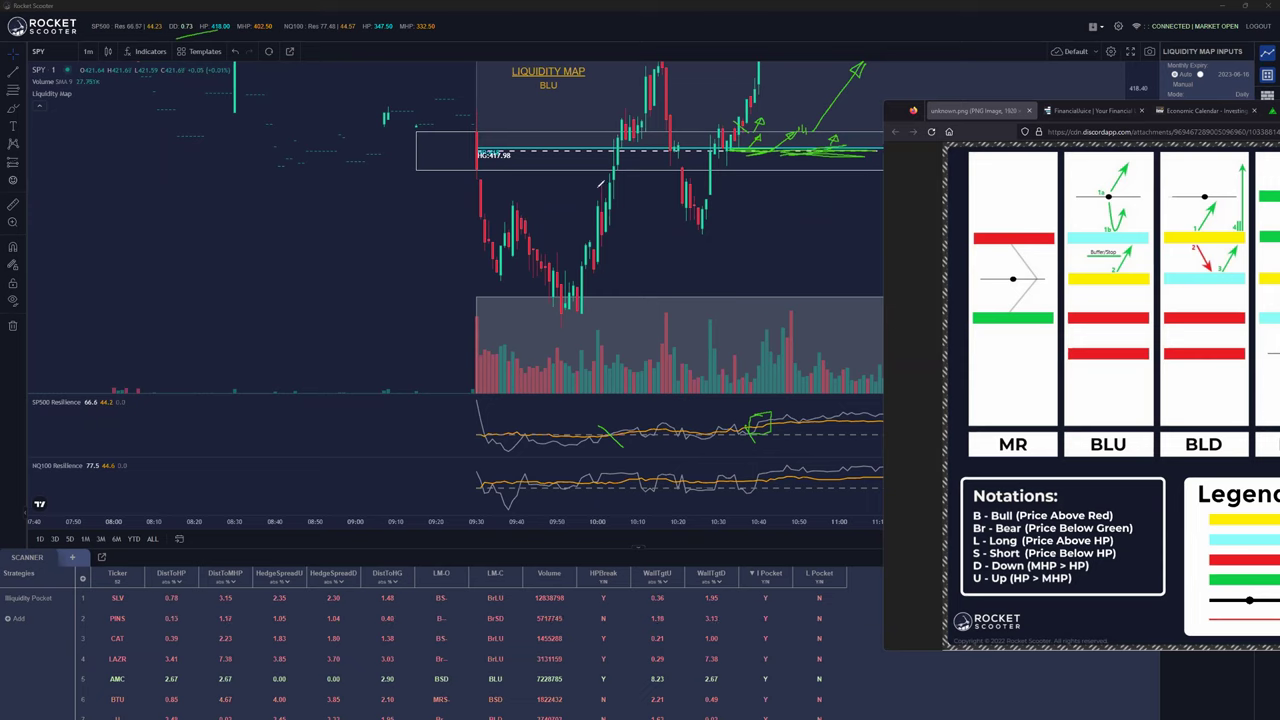
pyautogui.moveTo(691, 141)
pyautogui.mouseDown()
pyautogui.moveTo(665, 140)
pyautogui.moveTo(688, 144)
pyautogui.mouseUp()
pyautogui.moveTo(672, 299); pyautogui.dragTo(732, 300)
pyautogui.press('Escape')
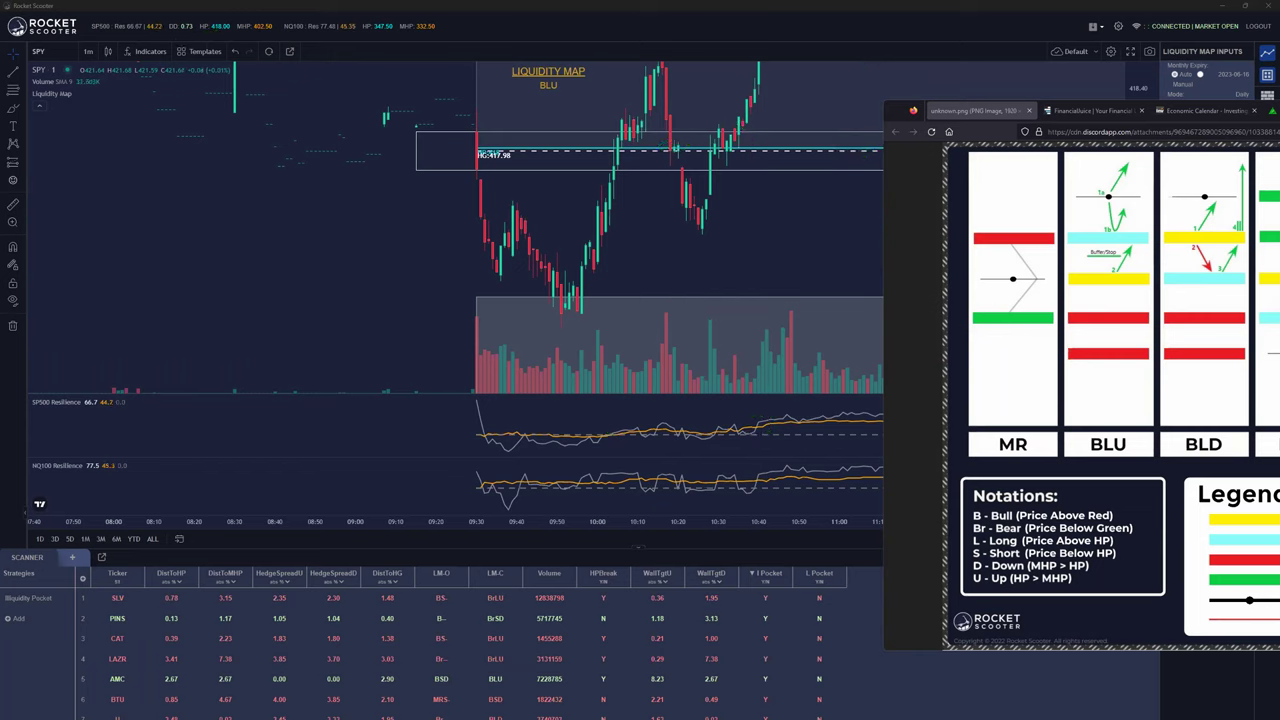
# Reframe the SPY chart to show the whole session, and bring the browser's liquidity map setups image up beside it
pyautogui.click(757, 214)
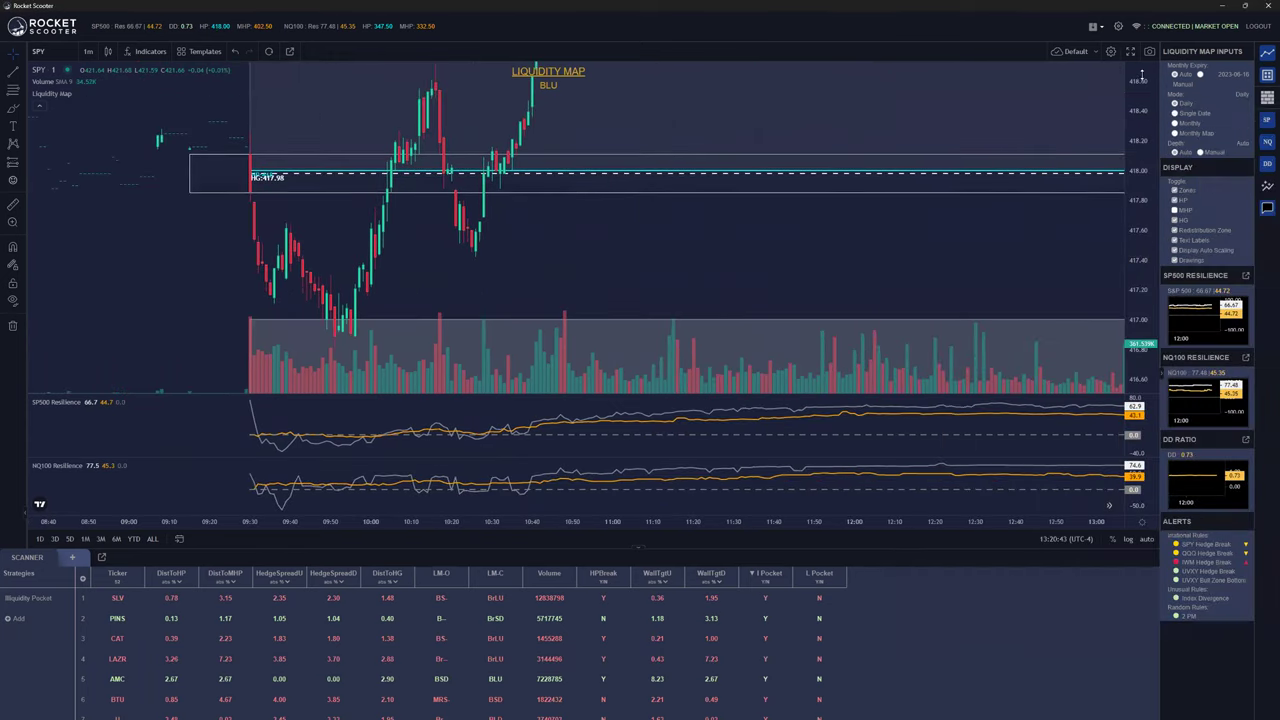
pyautogui.scroll(-3, 1014, 246)
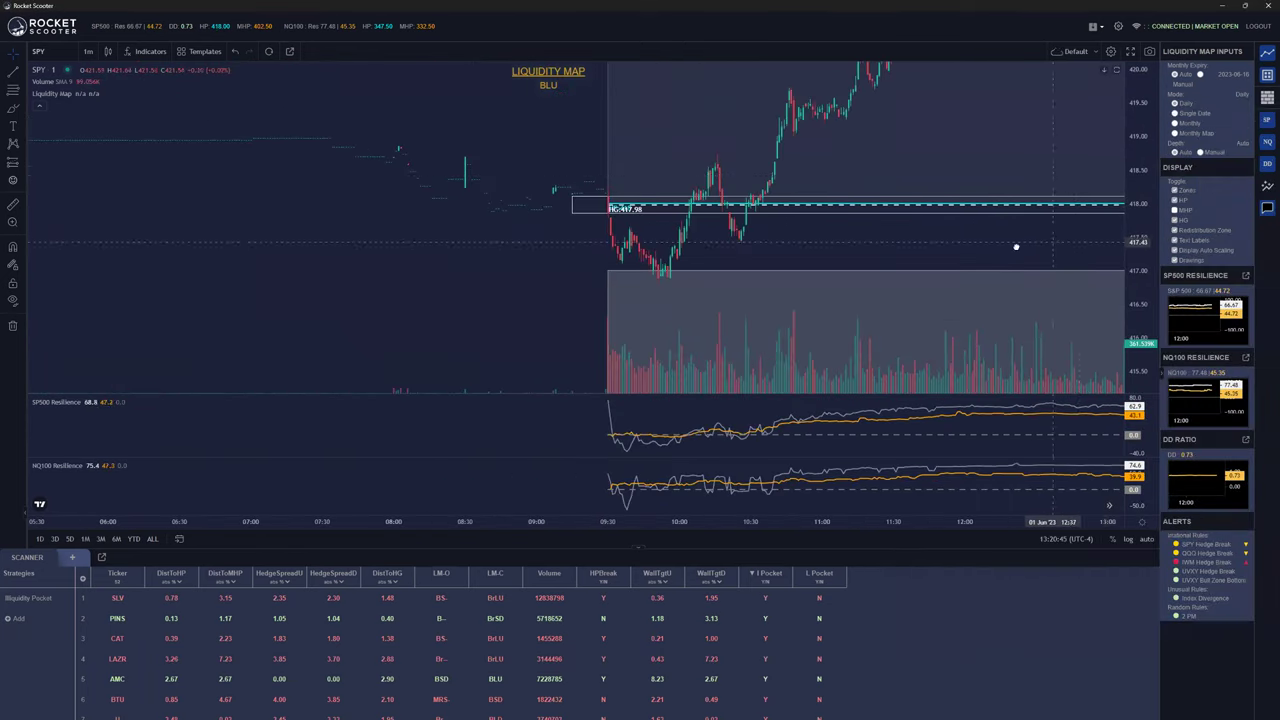
pyautogui.moveTo(1130, 135); pyautogui.dragTo(1128, 215)
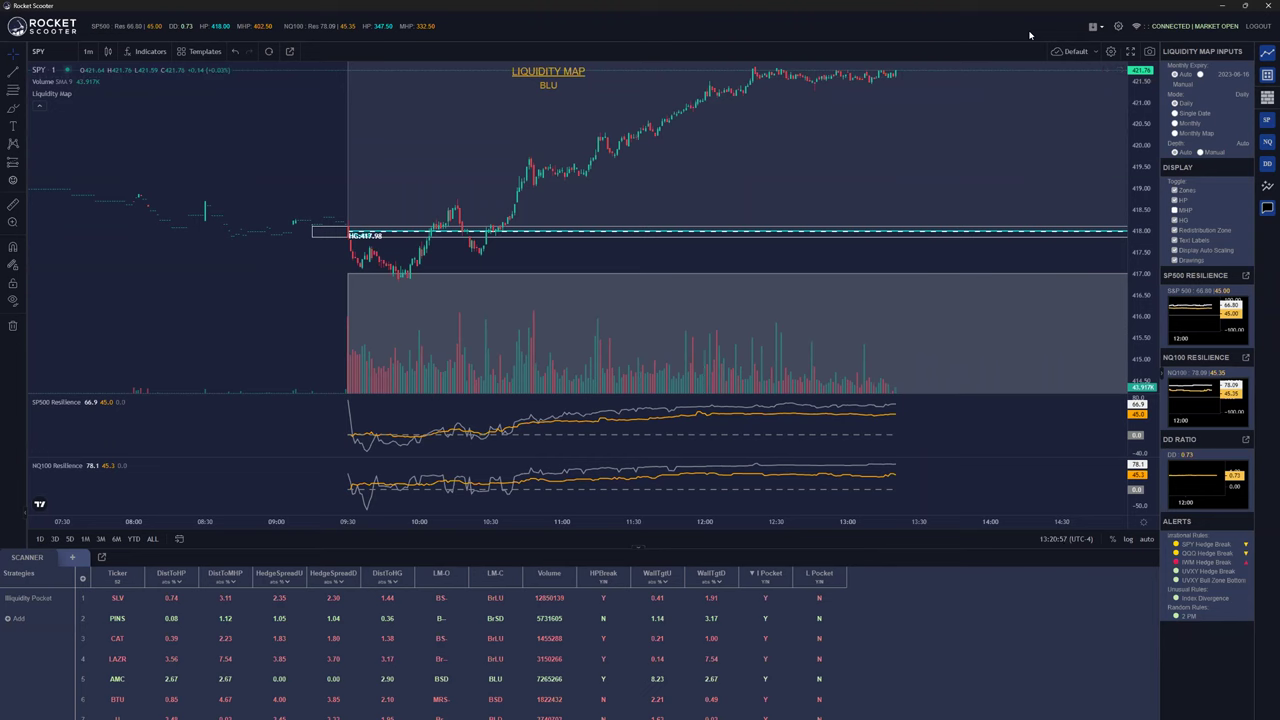
pyautogui.scroll(-3, 855, 143)
pyautogui.moveTo(750, 140); pyautogui.dragTo(440, 140)
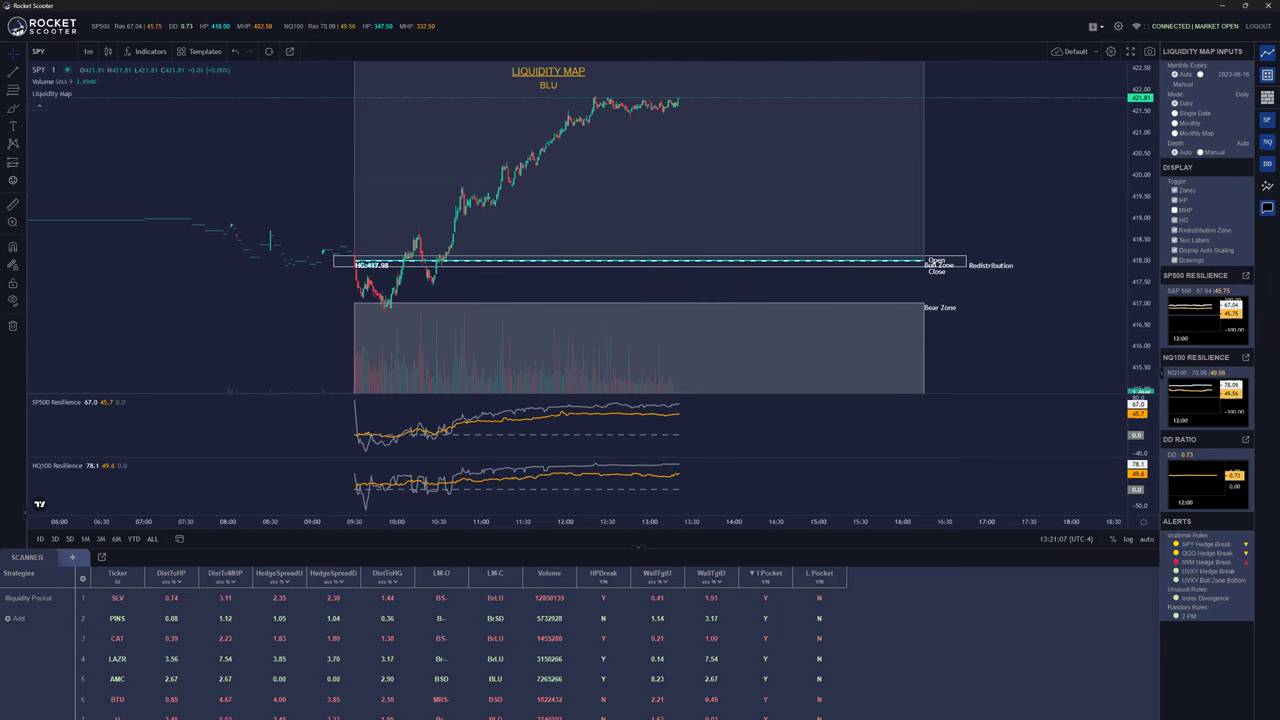
pyautogui.hotkey('alt', 'Tab')
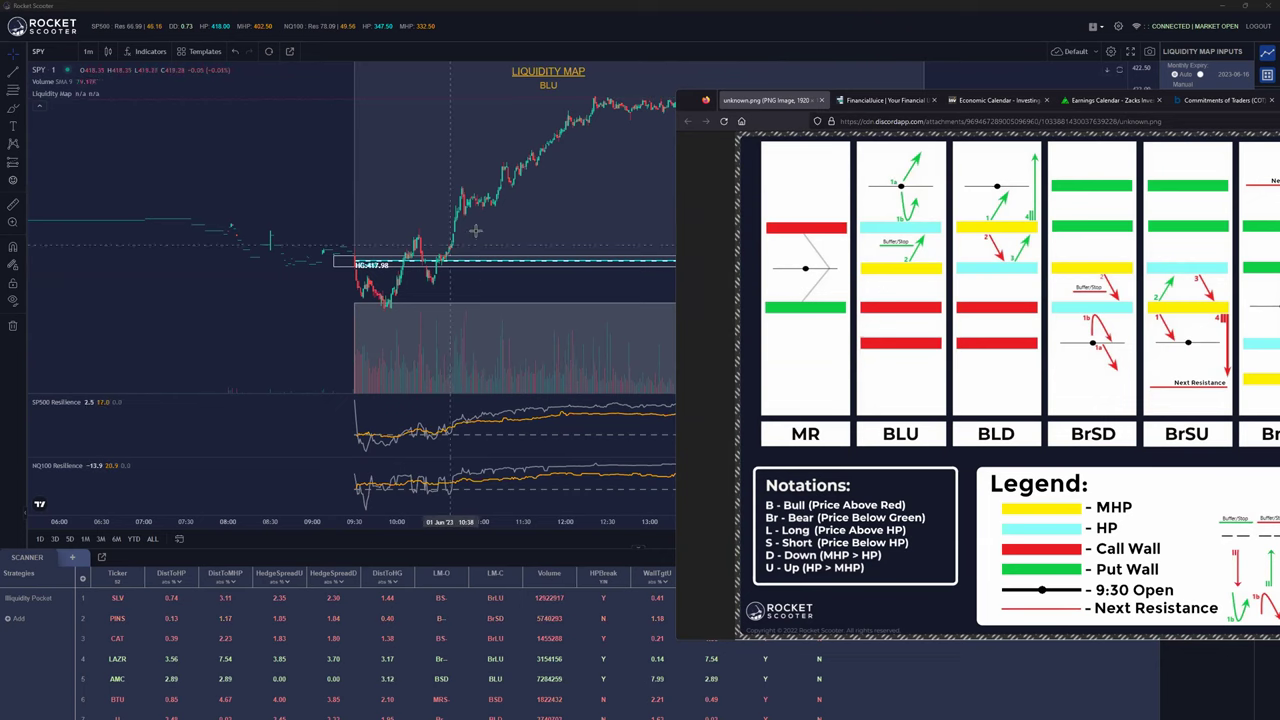
# Return to the SPY chart, frame the morning candles around the redistribution zone, and highlight the DD reading
pyautogui.click(465, 278)
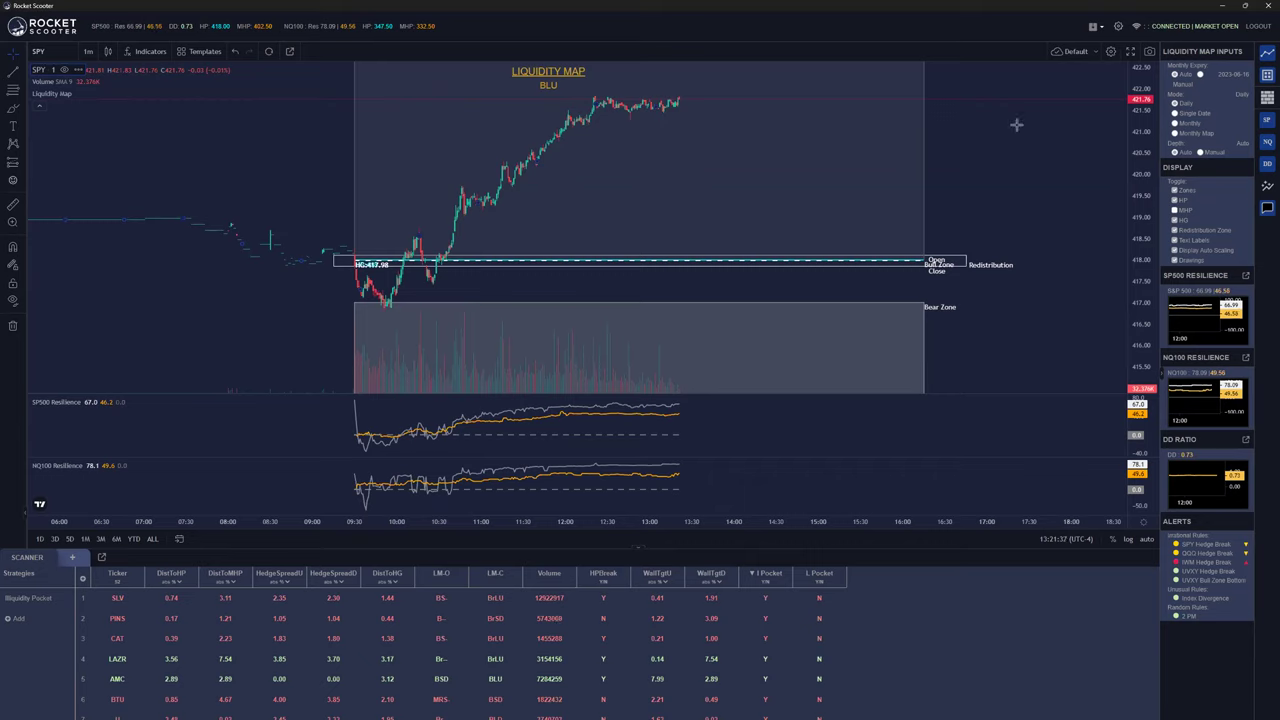
pyautogui.moveTo(234, 294); pyautogui.dragTo(500, 262)
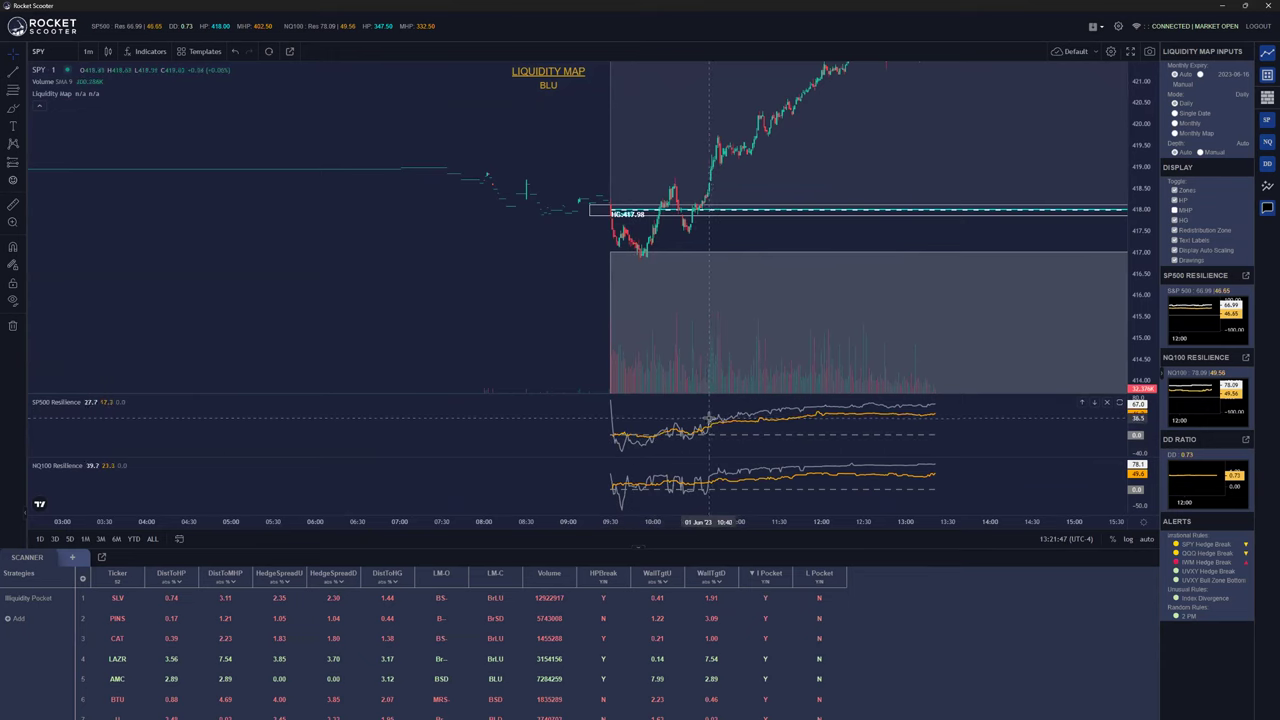
pyautogui.scroll(2, 626, 189)
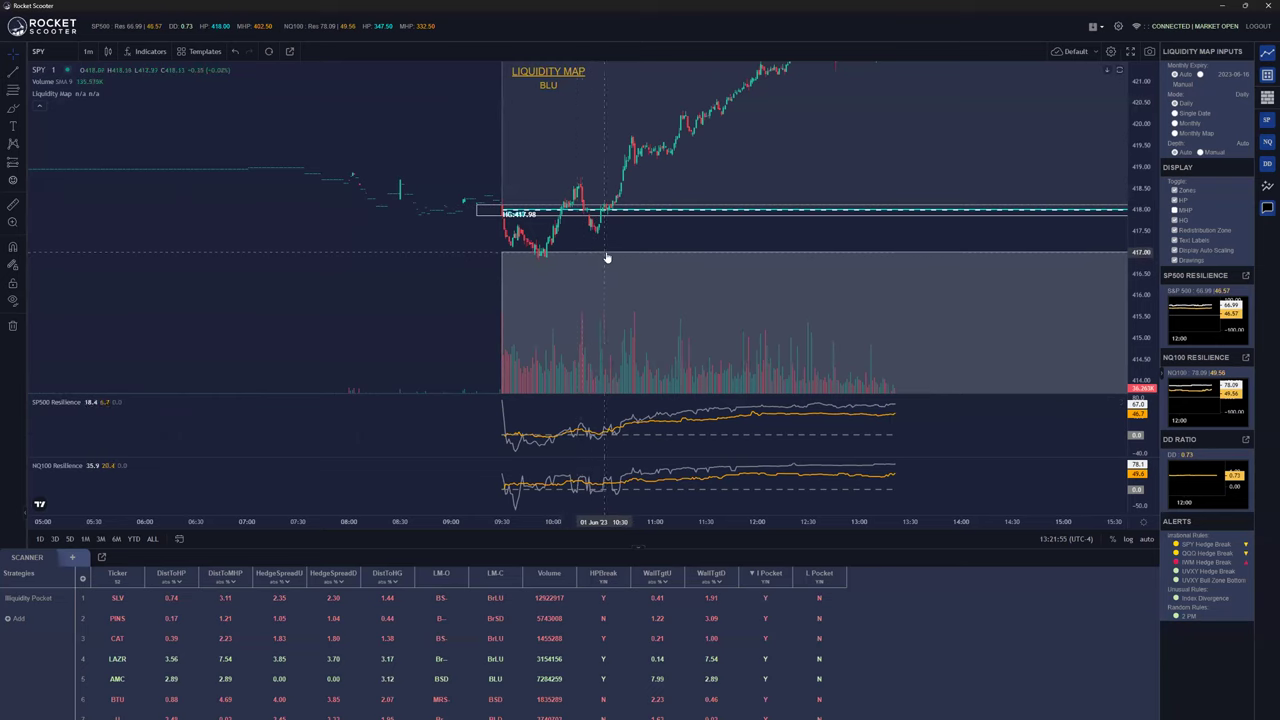
pyautogui.click(179, 26)
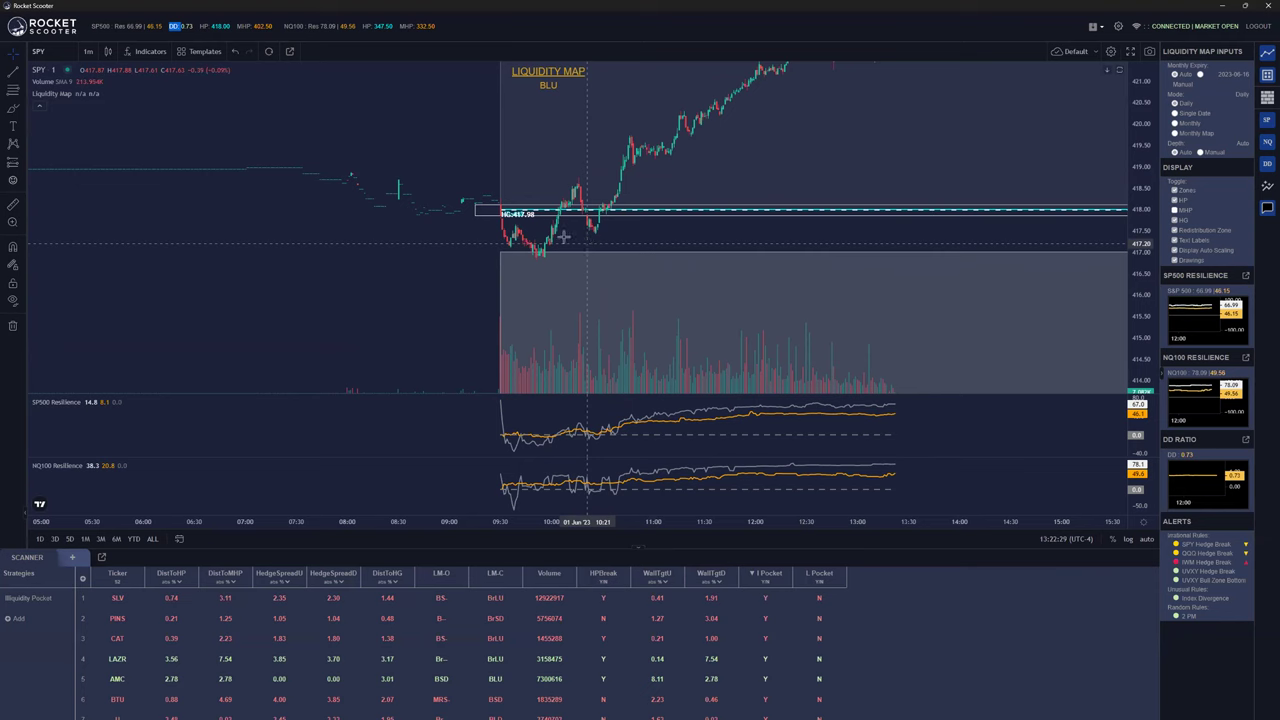
# Enlarge the SPY chart around the redistribution zone to examine its Open, Bull Zone and Close levels
pyautogui.moveTo(1134, 248); pyautogui.dragTo(1130, 190)
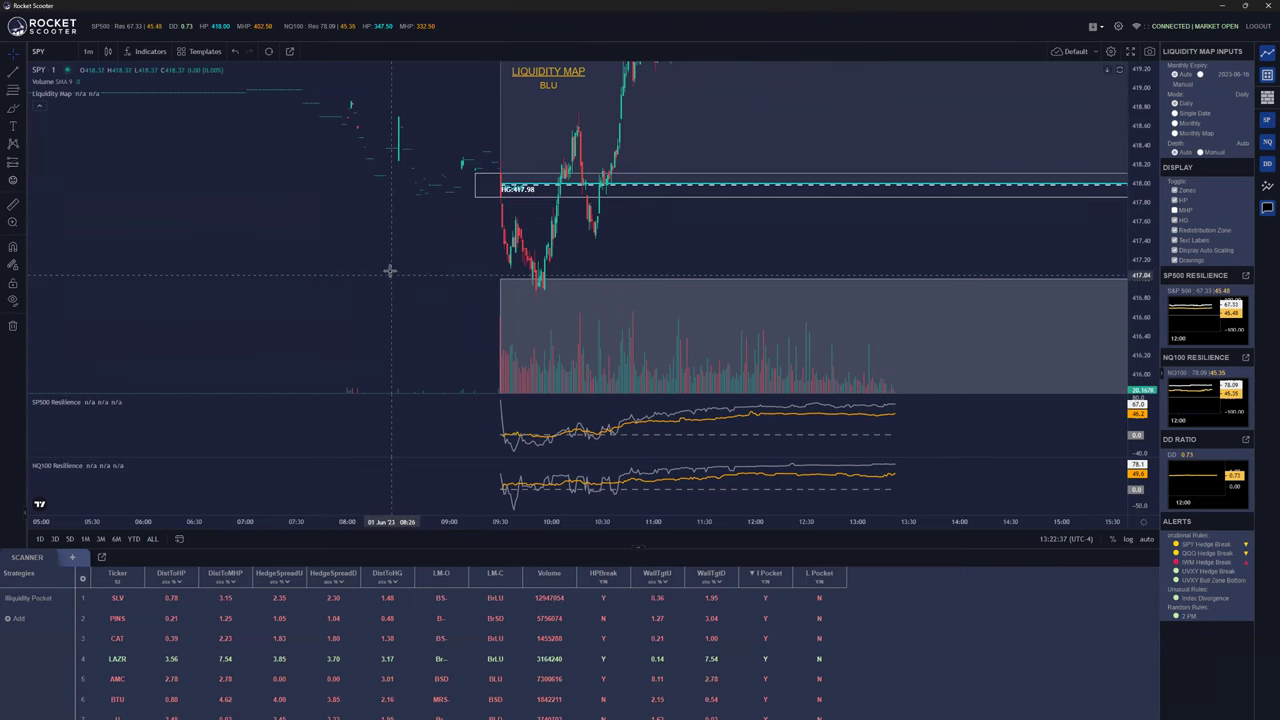
pyautogui.scroll(1, 395, 255)
pyautogui.scroll(2, 400, 205)
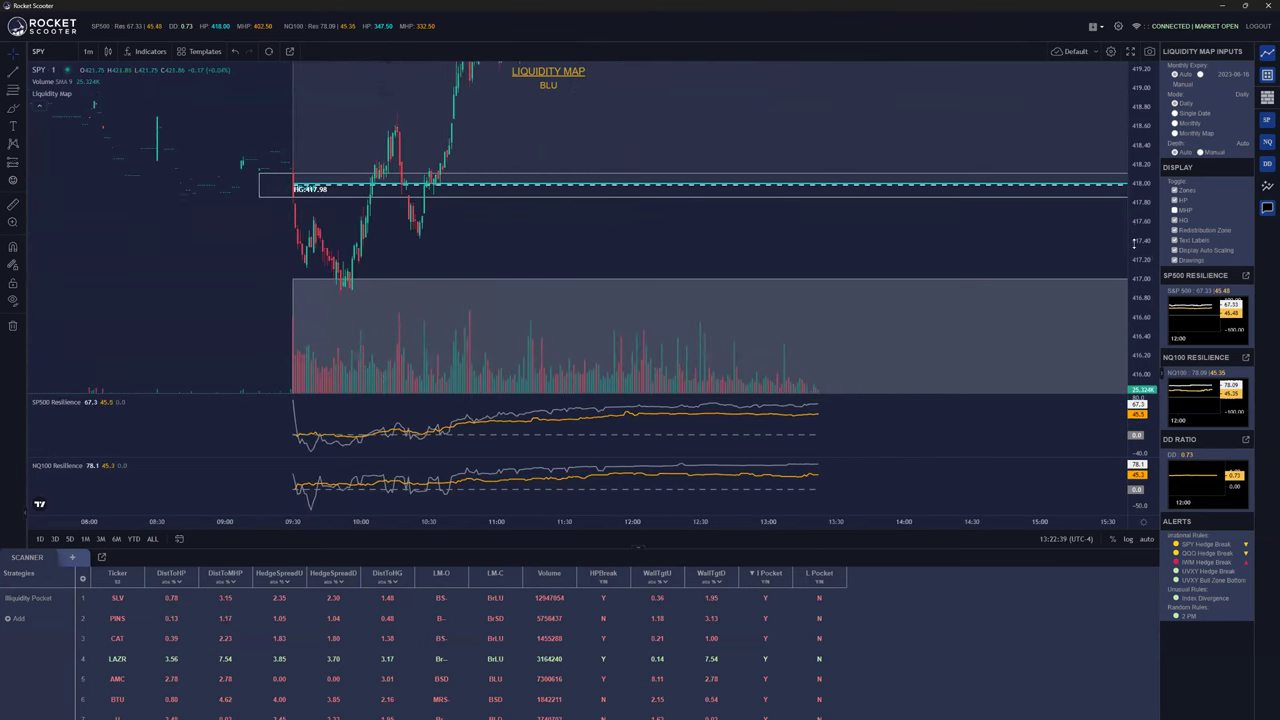
pyautogui.moveTo(1134, 243); pyautogui.dragTo(1134, 215)
pyautogui.moveTo(777, 194); pyautogui.dragTo(1029, 280)
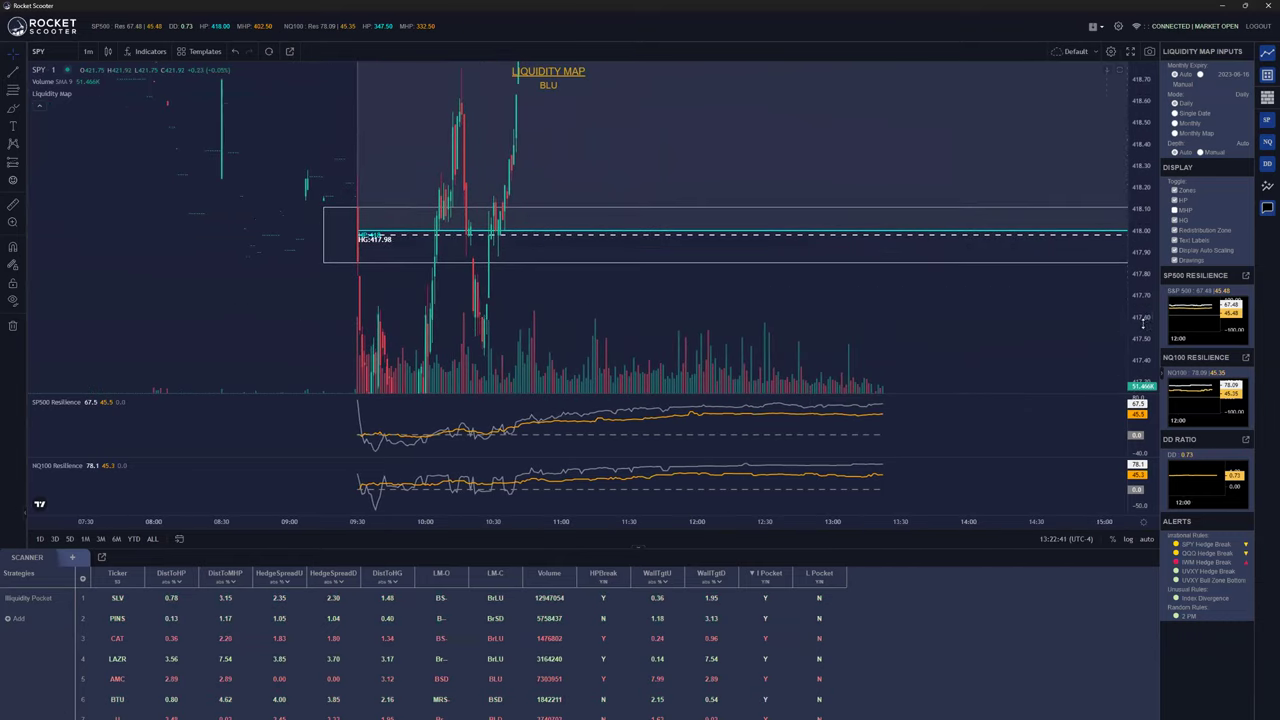
pyautogui.moveTo(1143, 323); pyautogui.dragTo(1143, 300)
pyautogui.moveTo(1046, 337); pyautogui.dragTo(833, 257)
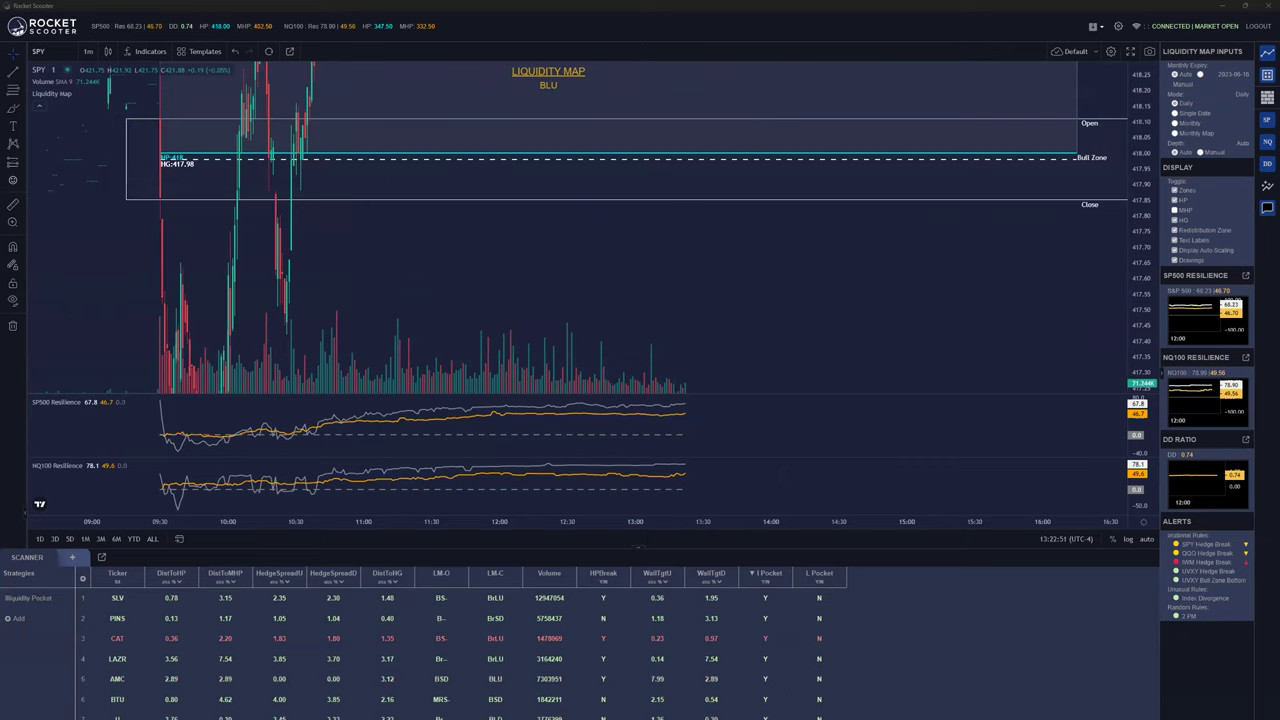
# Hide the zones, HP, text labels, auto scaling and drawings, leaving HG and the redistribution zone displayed, with that zone enlarged
pyautogui.click(1175, 191)
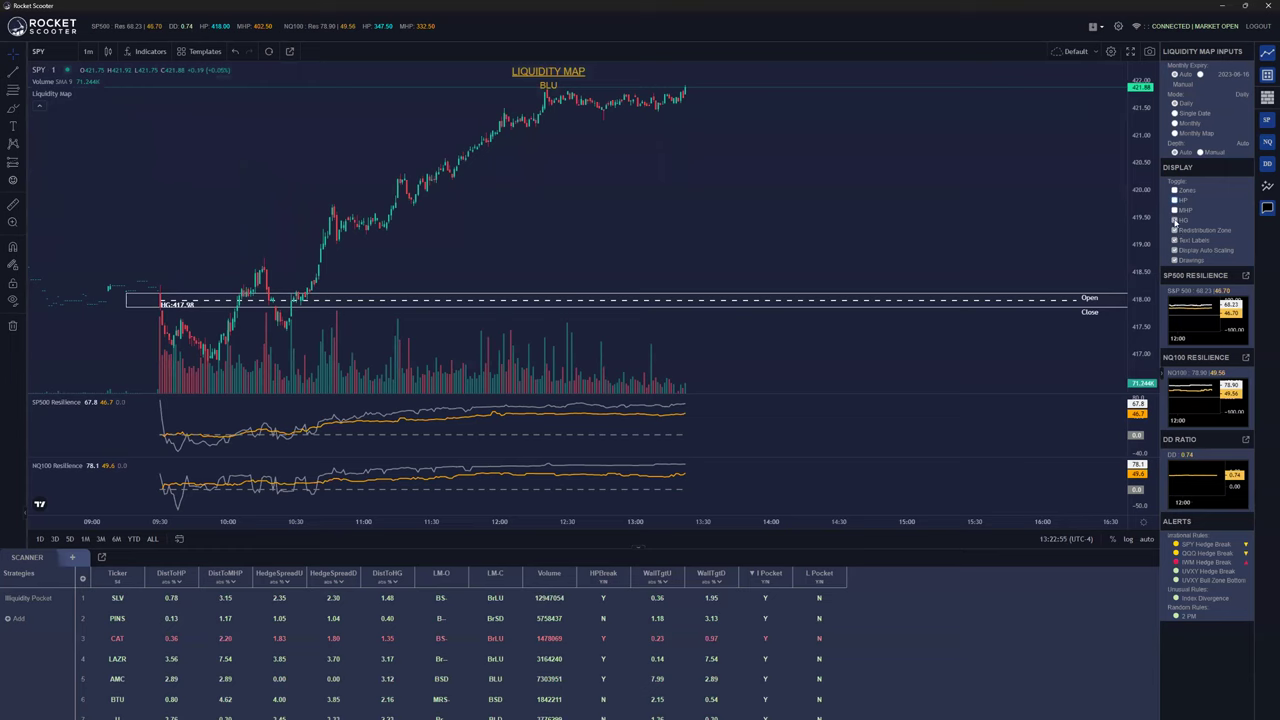
pyautogui.click(1175, 240)
pyautogui.click(1175, 250)
pyautogui.click(1175, 260)
pyautogui.moveTo(1148, 290); pyautogui.dragTo(1012, 132)
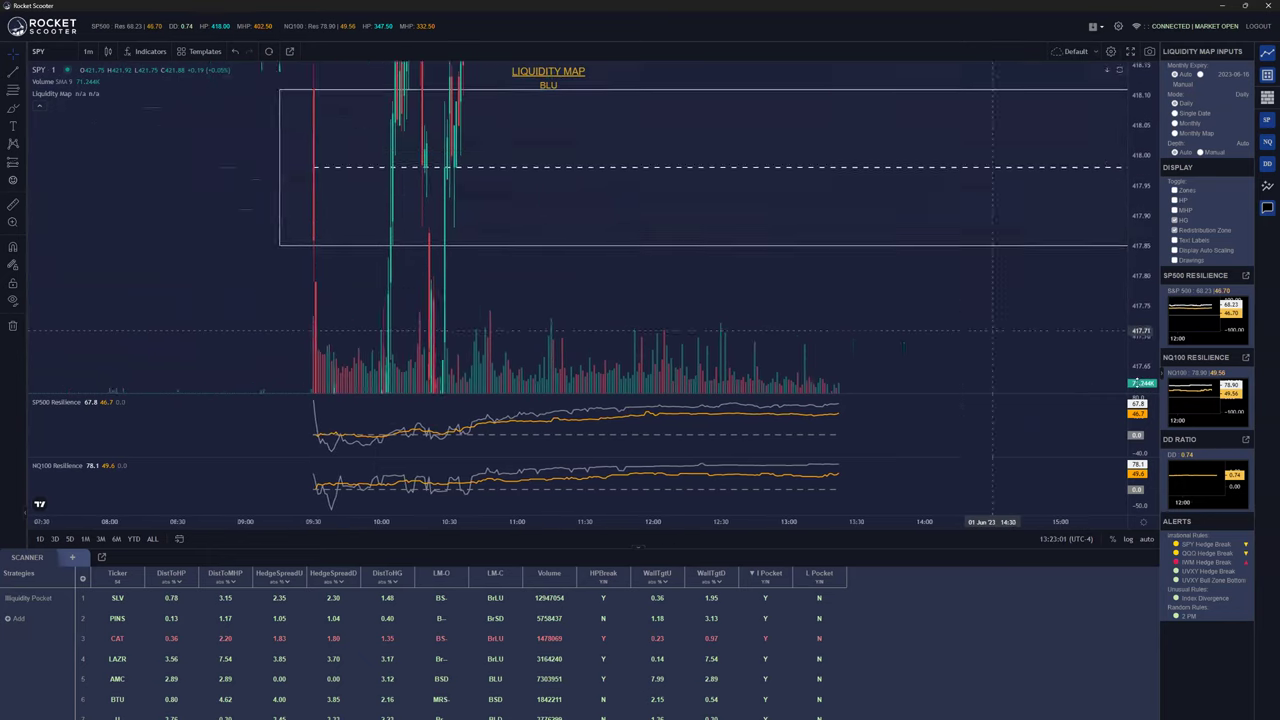
pyautogui.moveTo(1017, 109); pyautogui.dragTo(774, 97)
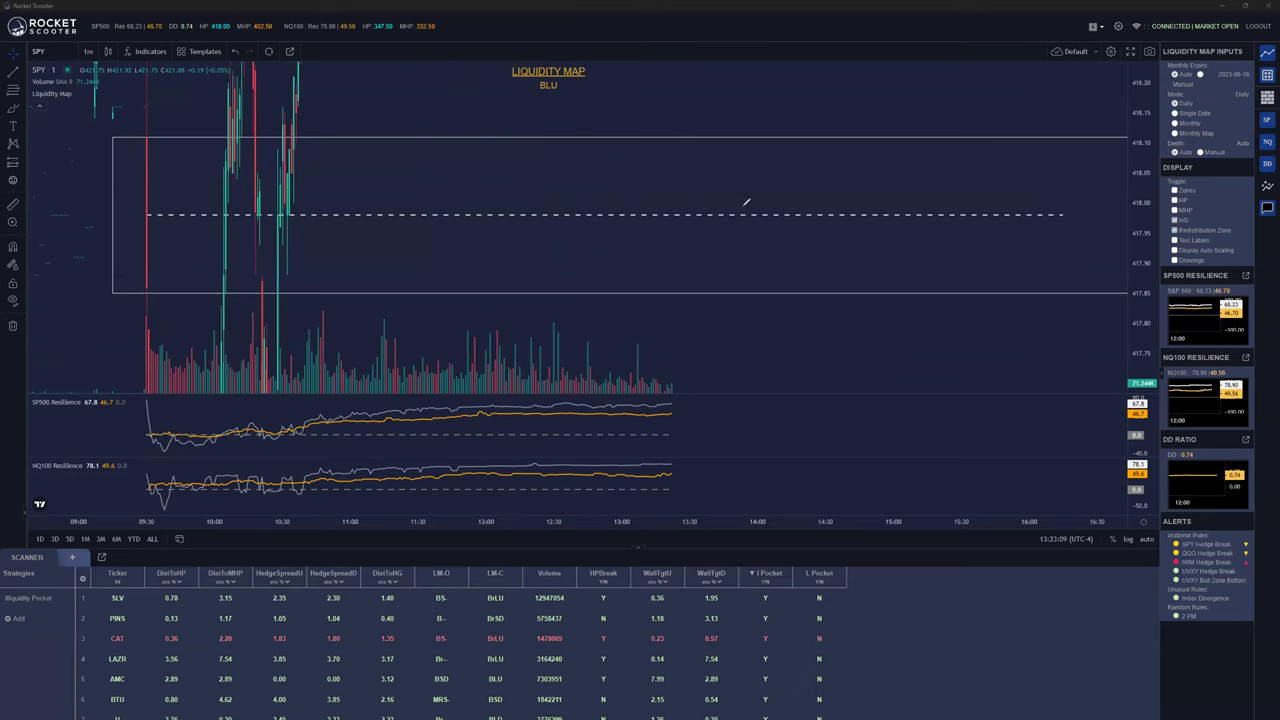
# Sketch arrows rising from the HG line past the zone's upper edge, and write "R→0 = stocks" with a curved arrow toward HG
pyautogui.moveTo(753, 211)
pyautogui.mouseDown()
pyautogui.moveTo(812, 140)
pyautogui.moveTo(848, 125)
pyautogui.mouseUp()
pyautogui.moveTo(849, 140)
pyautogui.mouseDown()
pyautogui.moveTo(874, 88)
pyautogui.moveTo(880, 98)
pyautogui.mouseUp()
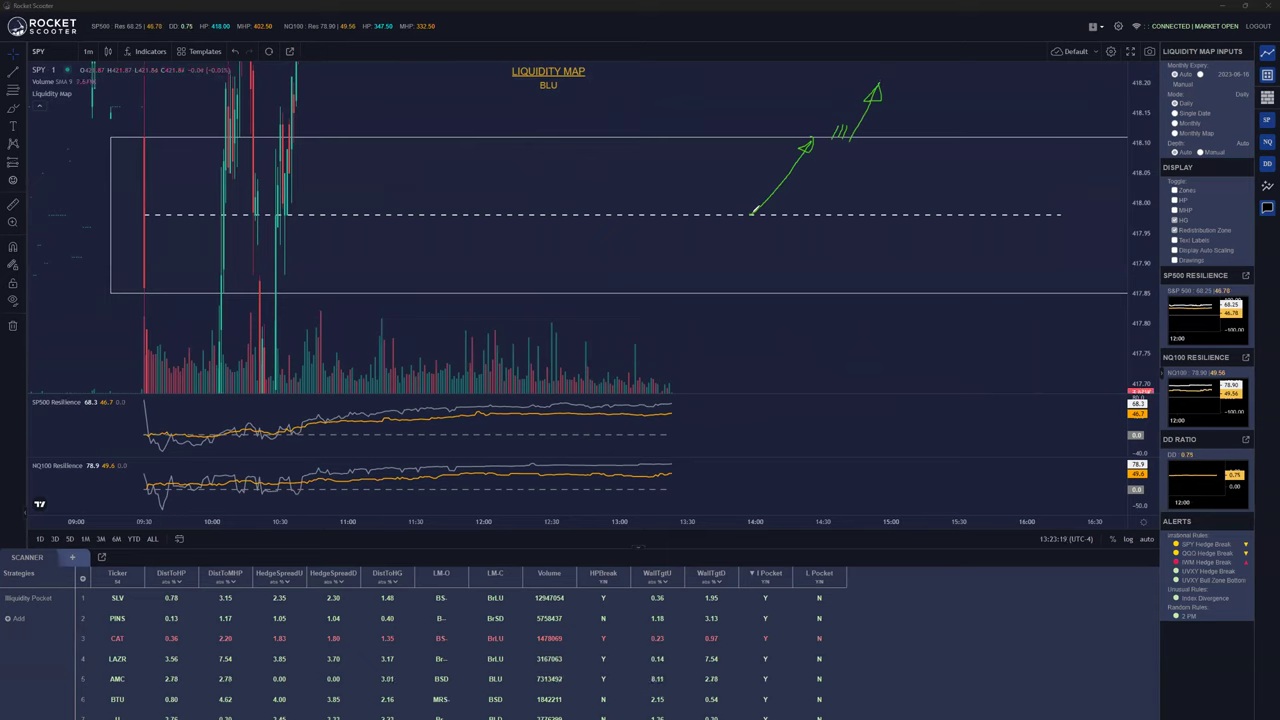
pyautogui.moveTo(762, 432)
pyautogui.mouseDown()
pyautogui.moveTo(805, 419)
pyautogui.moveTo(788, 418)
pyautogui.moveTo(848, 427)
pyautogui.mouseUp()
pyautogui.moveTo(878, 416)
pyautogui.mouseDown()
pyautogui.moveTo(868, 432)
pyautogui.moveTo(888, 428)
pyautogui.mouseUp()
pyautogui.moveTo(894, 414)
pyautogui.mouseDown()
pyautogui.moveTo(886, 436)
pyautogui.moveTo(906, 425)
pyautogui.mouseUp()
pyautogui.moveTo(924, 424); pyautogui.dragTo(928, 436)
pyautogui.moveTo(938, 424); pyautogui.dragTo(944, 440)
pyautogui.moveTo(910, 322); pyautogui.dragTo(980, 434)
pyautogui.moveTo(838, 236); pyautogui.dragTo(910, 322)
pyautogui.moveTo(834, 258)
pyautogui.mouseDown()
pyautogui.moveTo(862, 242)
pyautogui.moveTo(828, 230)
pyautogui.mouseUp()
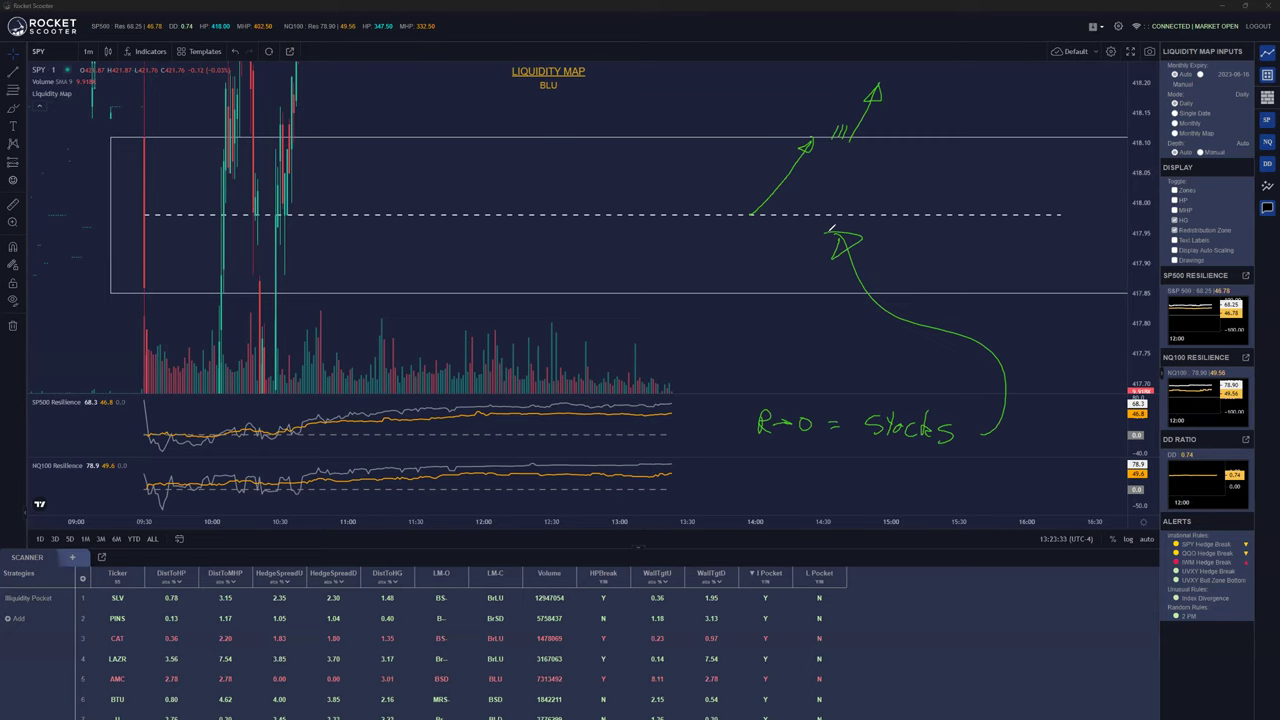
# Undo the "R→0 = stocks" note and the rising arrows until the chart is free of sketches
pyautogui.hotkey('ctrl', 'z')
pyautogui.hotkey('ctrl', 'z')
pyautogui.hotkey('ctrl', 'z')
pyautogui.hotkey('ctrl', 'z')
pyautogui.hotkey('ctrl', 'z')
pyautogui.hotkey('ctrl', 'z')
pyautogui.hotkey('ctrl', 'z')
pyautogui.hotkey('ctrl', 'z')
pyautogui.hotkey('ctrl', 'z')
pyautogui.hotkey('ctrl', 'z')
pyautogui.hotkey('ctrl', 'z')
pyautogui.hotkey('ctrl', 'z')
pyautogui.hotkey('ctrl', 'z')
pyautogui.hotkey('ctrl', 'z')
pyautogui.hotkey('ctrl', 'z')
pyautogui.hotkey('ctrl', 'z')
pyautogui.hotkey('ctrl', 'z')
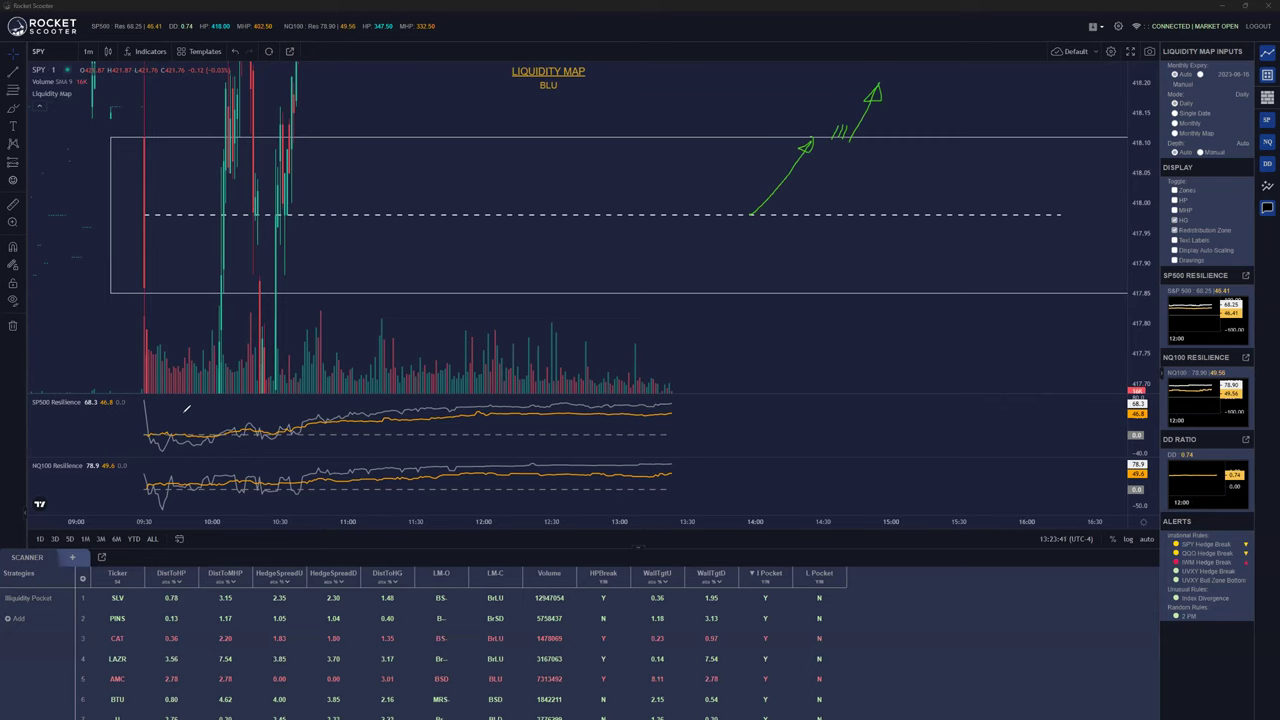
pyautogui.hotkey('ctrl', 'z')
pyautogui.hotkey('ctrl', 'z')
pyautogui.hotkey('ctrl', 'z')
pyautogui.hotkey('ctrl', 'z')
pyautogui.hotkey('ctrl', 'z')
pyautogui.hotkey('ctrl', 'z')
pyautogui.hotkey('ctrl', 'z')
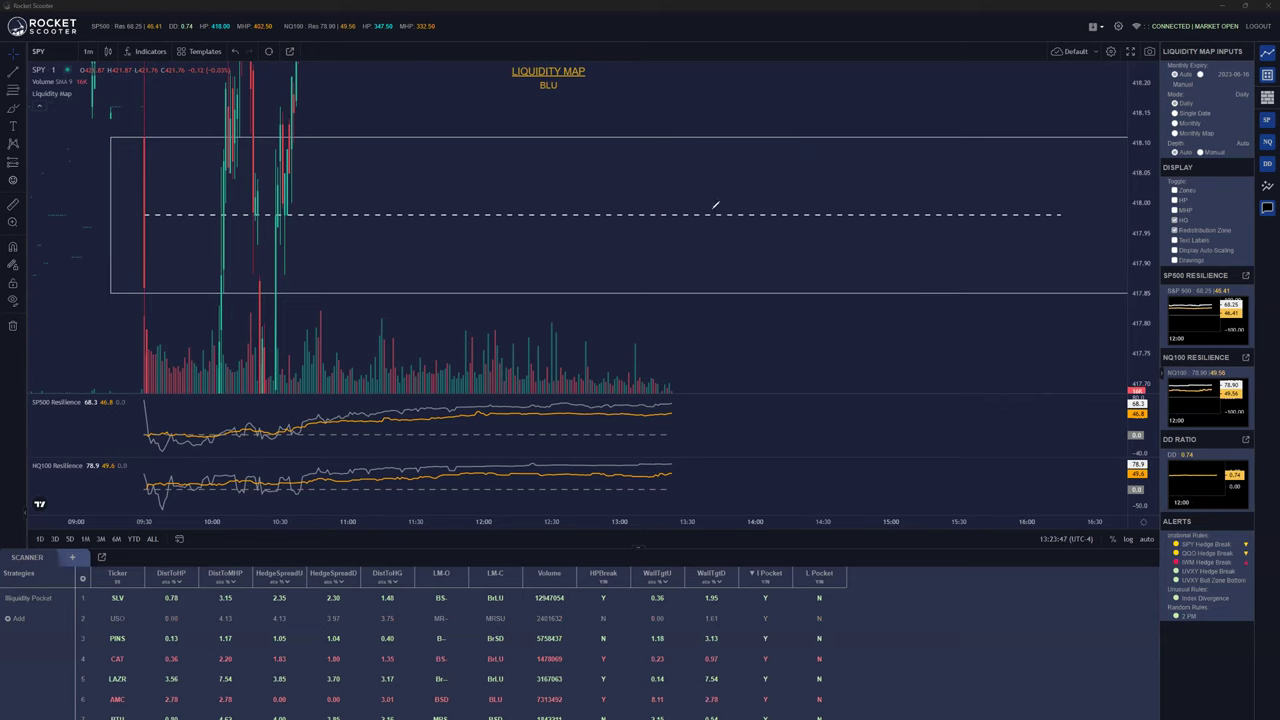
# Sketch an upward arrow labelled R>0 and a downward arrow labelled R<0 from the HG line inside the redistribution zone
pyautogui.moveTo(691, 211)
pyautogui.mouseDown()
pyautogui.moveTo(723, 149)
pyautogui.moveTo(707, 288)
pyautogui.moveTo(776, 253)
pyautogui.moveTo(777, 265)
pyautogui.mouseUp()
pyautogui.moveTo(784, 251); pyautogui.dragTo(783, 252)
pyautogui.moveTo(738, 183)
pyautogui.mouseDown()
pyautogui.moveTo(738, 199)
pyautogui.moveTo(762, 199)
pyautogui.mouseUp()
pyautogui.moveTo(782, 183); pyautogui.dragTo(779, 183)
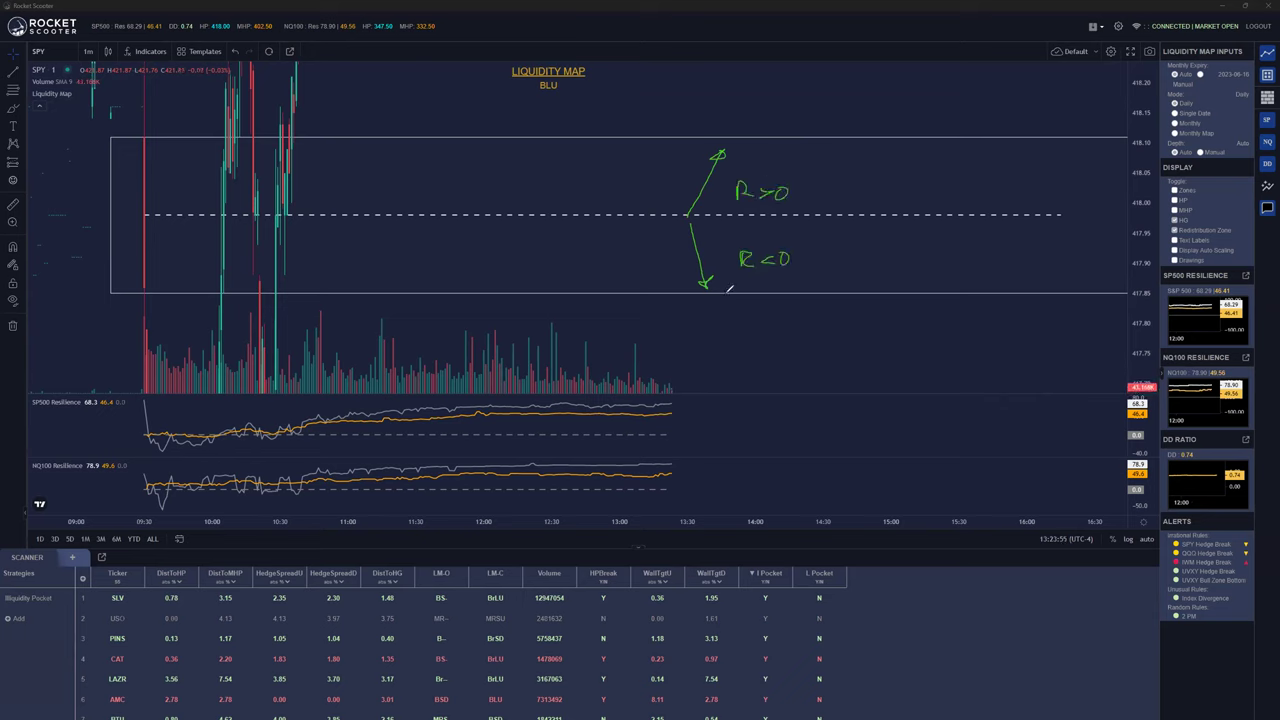
# Sketch a breakdown arrow labelled R<0 below the zone's lower edge, and try a zigzag decline retesting that edge before undoing it
pyautogui.moveTo(724, 304); pyautogui.dragTo(757, 384)
pyautogui.moveTo(769, 322)
pyautogui.mouseDown()
pyautogui.moveTo(770, 352)
pyautogui.moveTo(780, 343)
pyautogui.mouseUp()
pyautogui.moveTo(798, 338)
pyautogui.mouseDown()
pyautogui.moveTo(808, 333)
pyautogui.moveTo(800, 346)
pyautogui.mouseUp()
pyautogui.moveTo(812, 337); pyautogui.dragTo(811, 338)
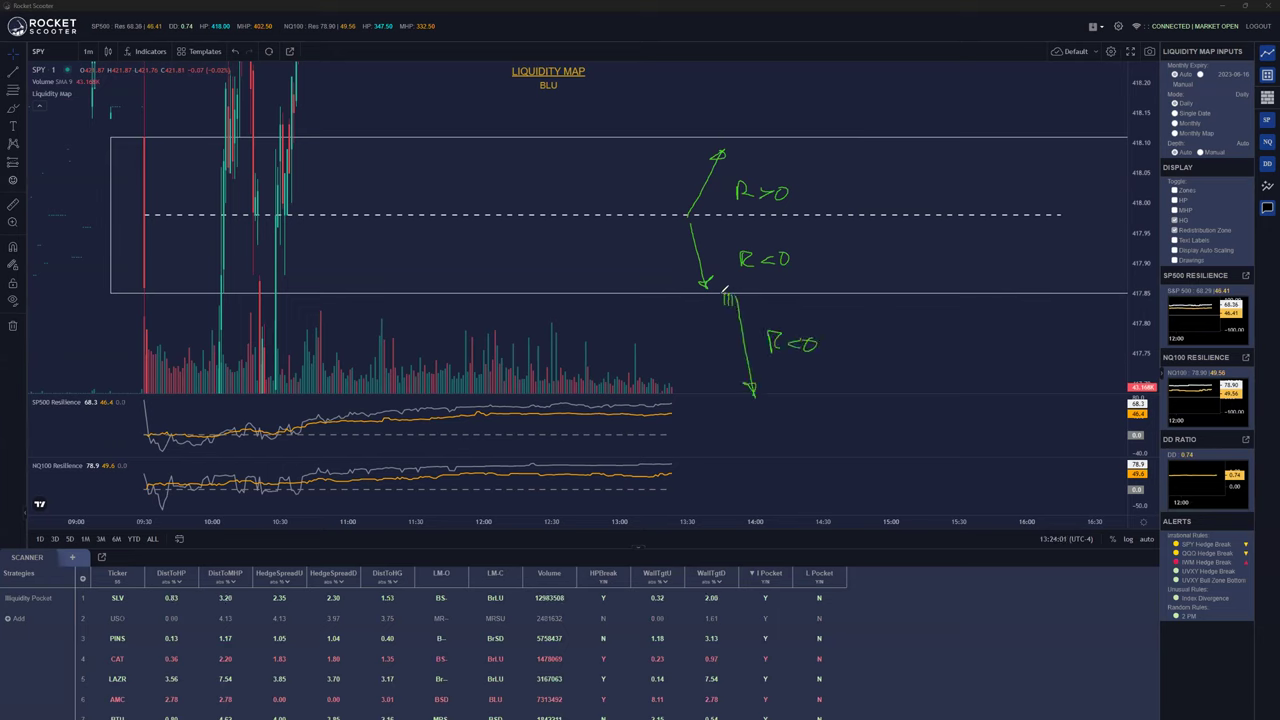
pyautogui.moveTo(793, 400)
pyautogui.mouseDown()
pyautogui.moveTo(866, 296)
pyautogui.moveTo(945, 385)
pyautogui.moveTo(1100, 455)
pyautogui.moveTo(1124, 505)
pyautogui.mouseUp()
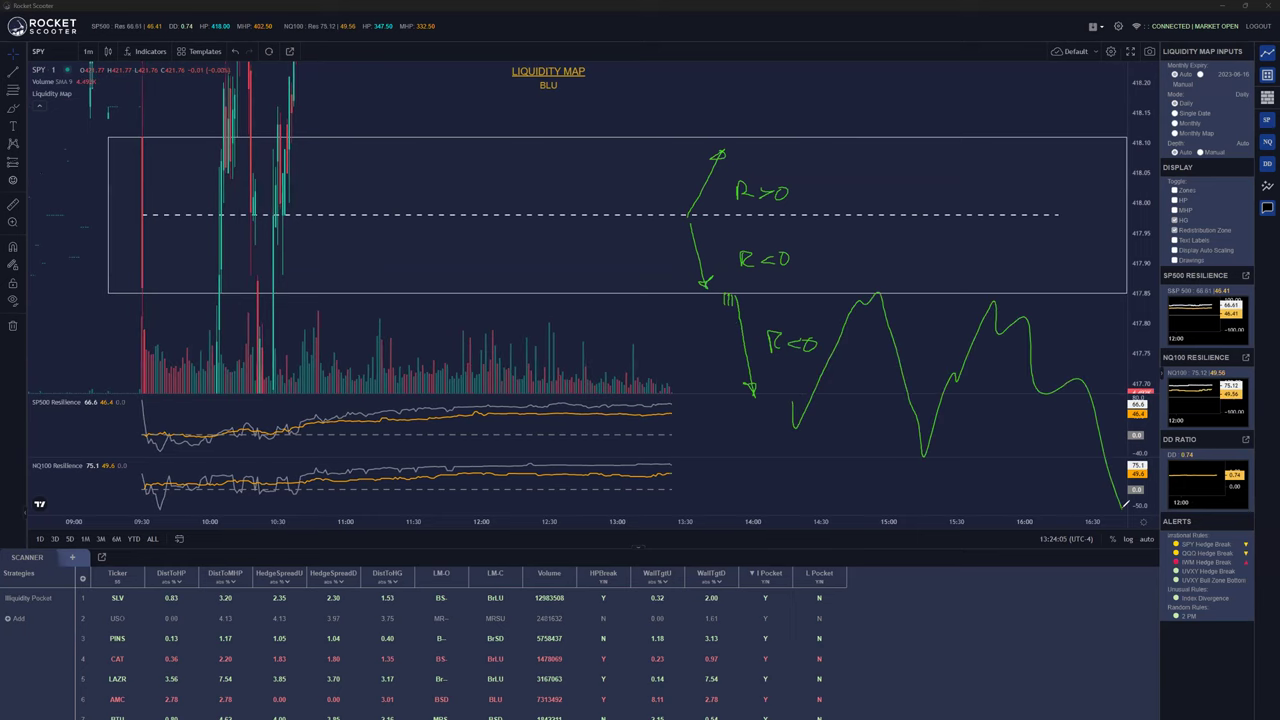
pyautogui.hotkey('ctrl', 'z')
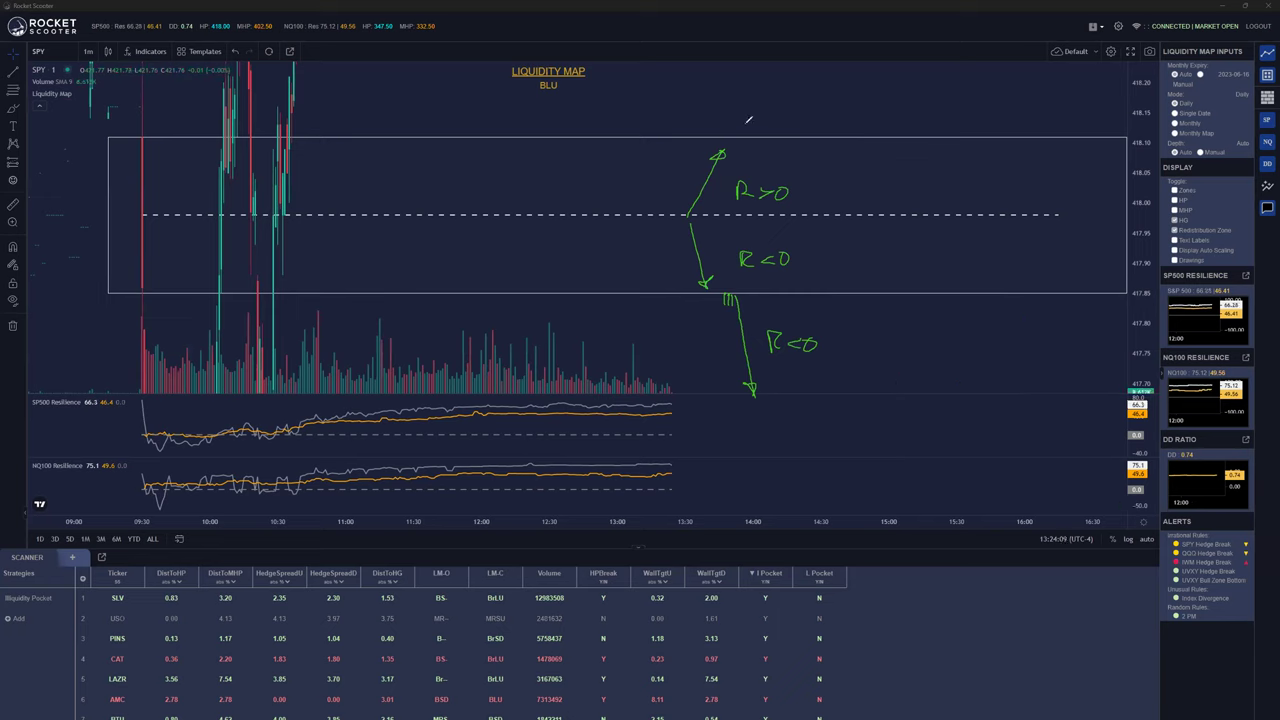
# Sketch a breakout path retesting the zone's upper edge, and circle that edge beside the morning candles before removing the circle
pyautogui.moveTo(748, 124)
pyautogui.mouseDown()
pyautogui.moveTo(745, 134)
pyautogui.moveTo(800, 40)
pyautogui.moveTo(852, 133)
pyautogui.moveTo(948, 30)
pyautogui.mouseUp()
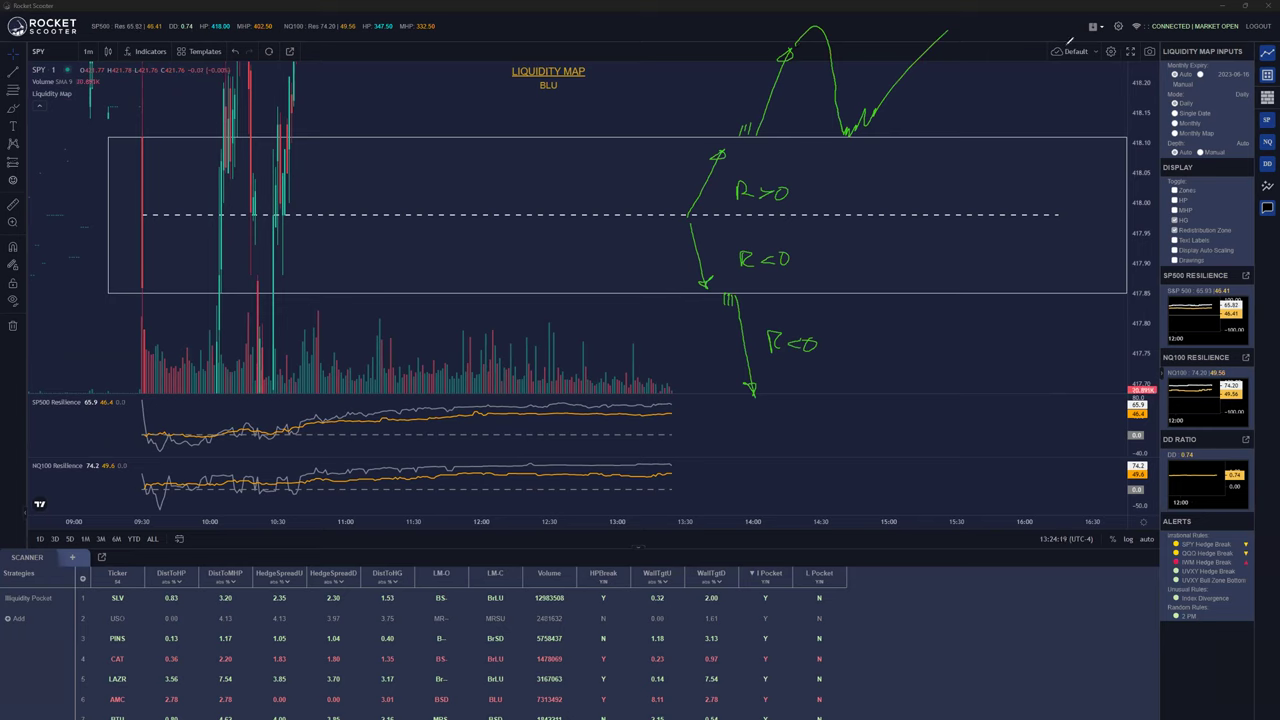
pyautogui.moveTo(292, 128)
pyautogui.mouseDown()
pyautogui.moveTo(266, 130)
pyautogui.moveTo(540, 140)
pyautogui.moveTo(518, 147)
pyautogui.mouseUp()
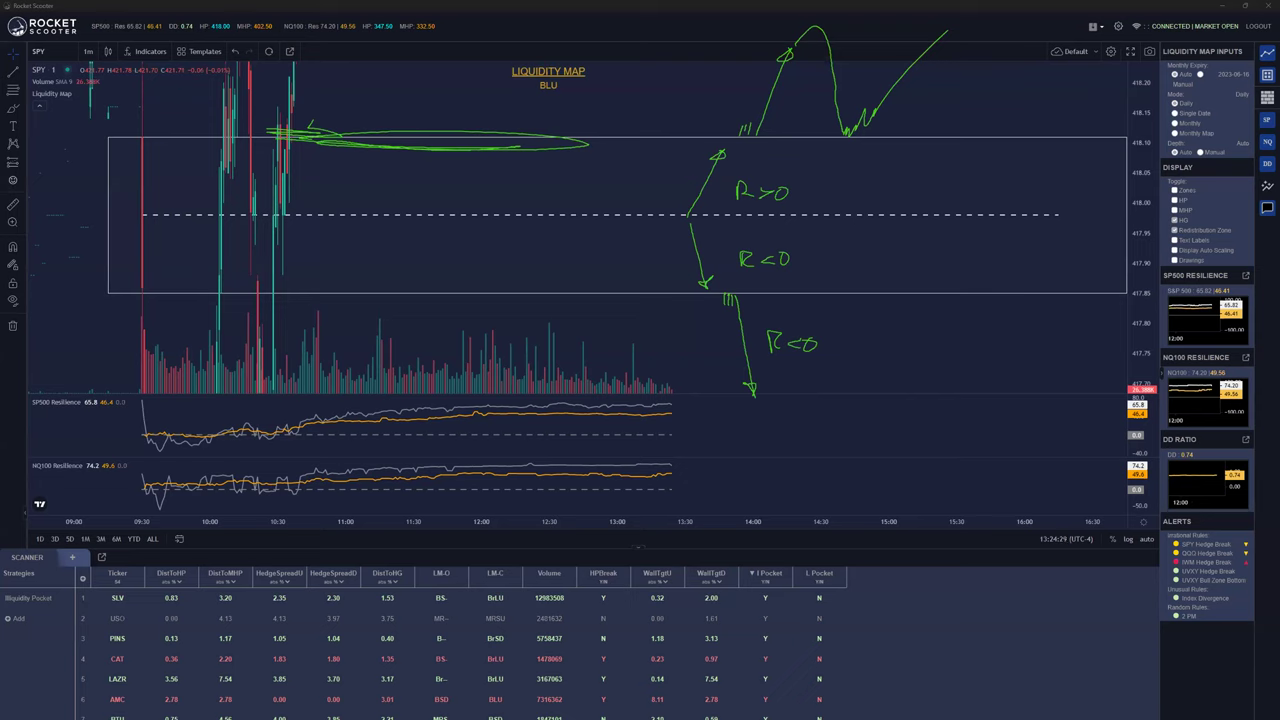
pyautogui.click(490, 152)
pyautogui.click(337, 128)
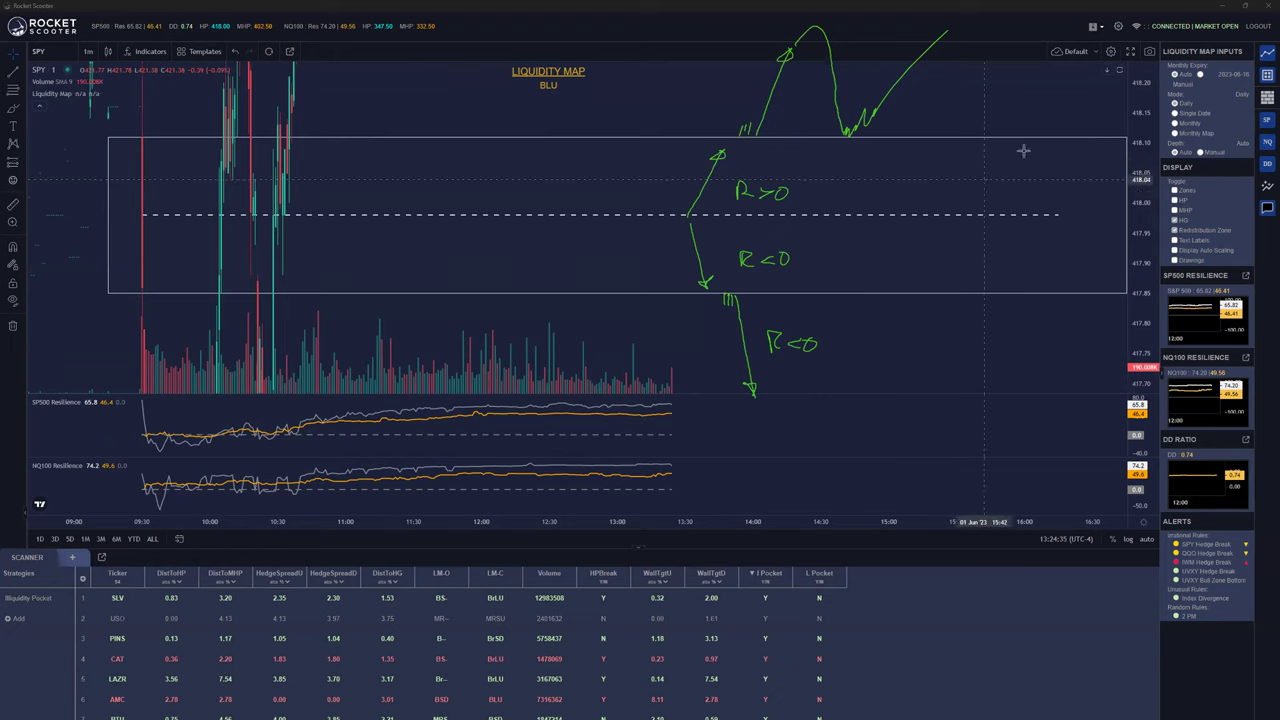
# Clear the sketches and turn the Zones, HP and MHP displays back on with the morning candles in view
pyautogui.moveTo(1144, 91); pyautogui.dragTo(1125, 129)
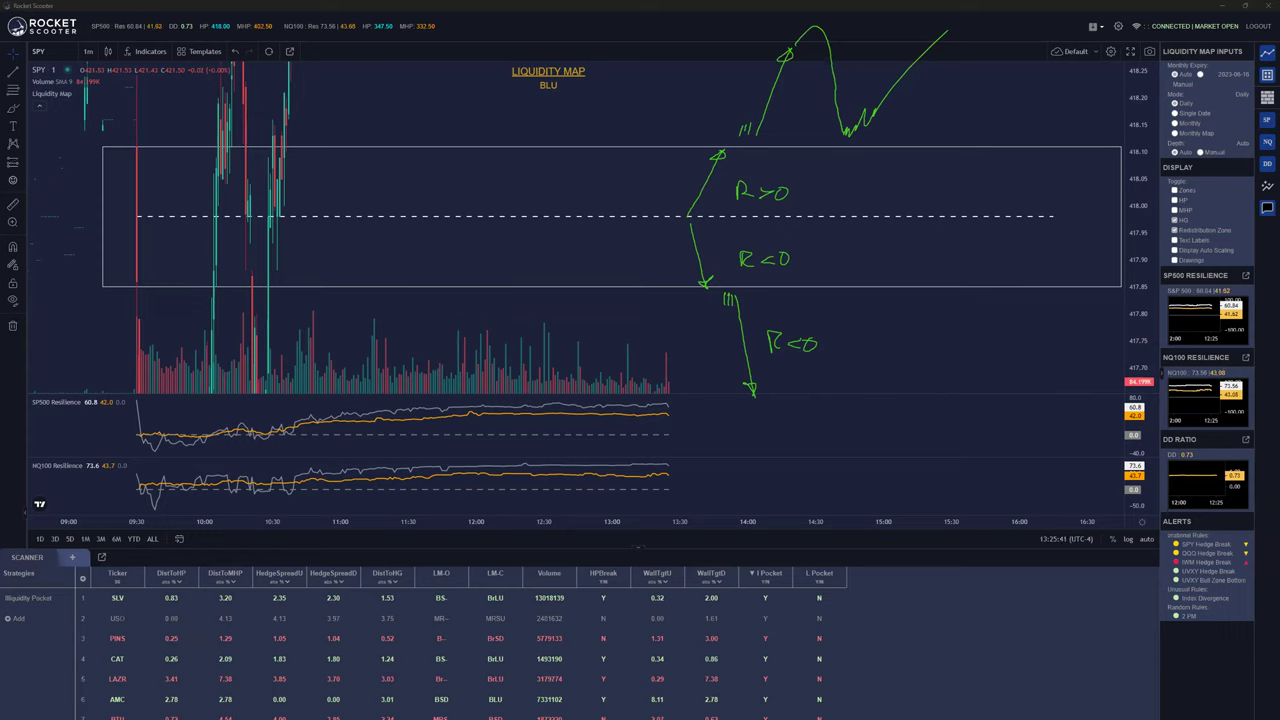
pyautogui.press('Escape')
pyautogui.moveTo(1146, 108); pyautogui.dragTo(1124, 122)
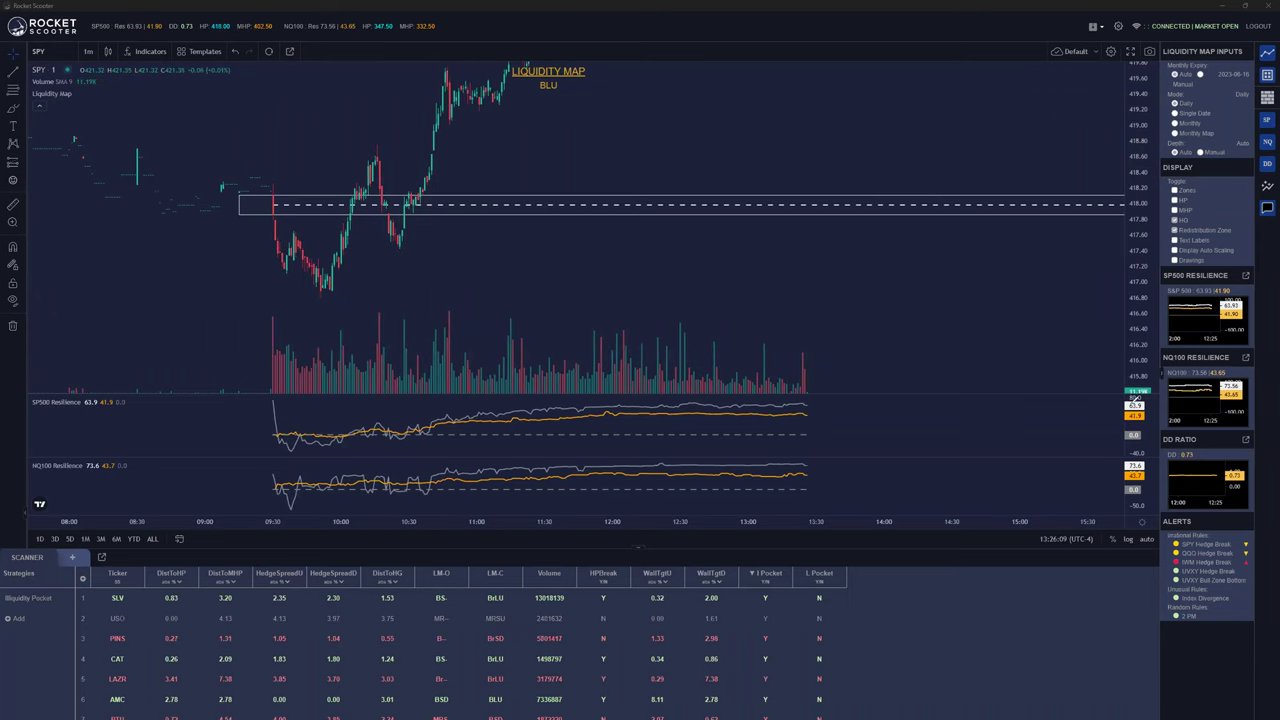
pyautogui.moveTo(580, 278); pyautogui.dragTo(798, 62)
pyautogui.hotkey('ctrl', 'z')
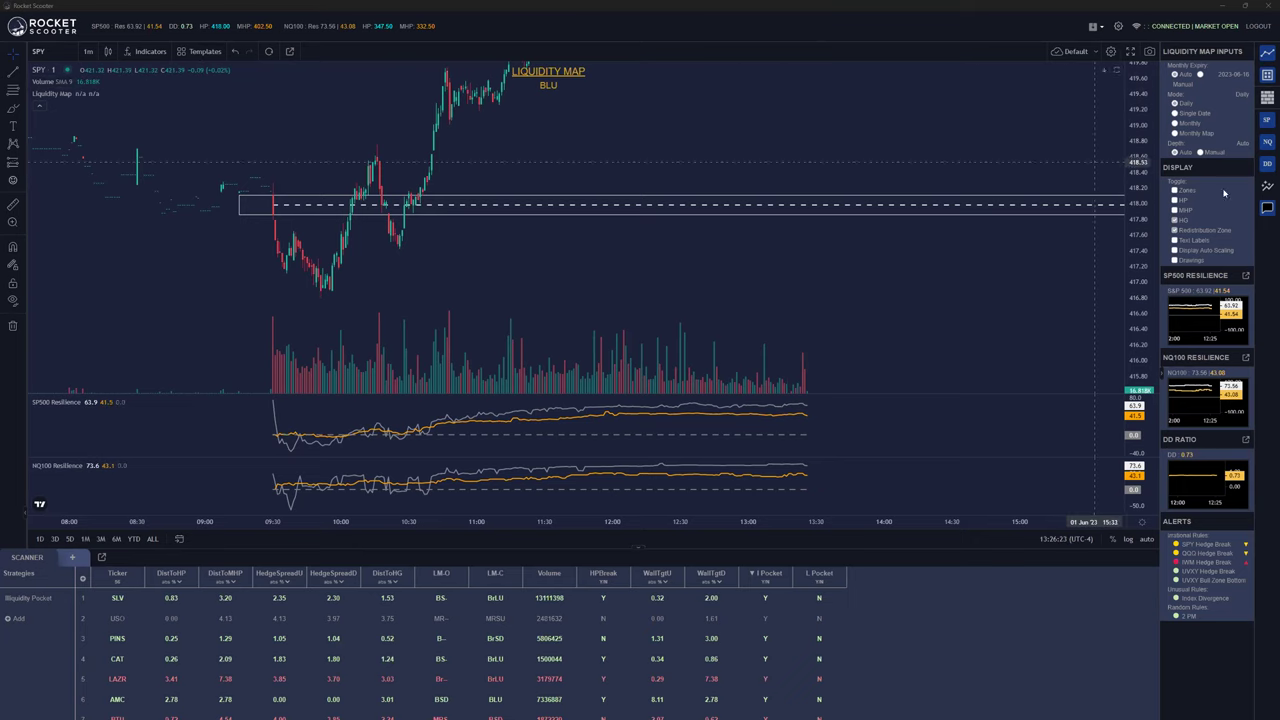
pyautogui.click(1175, 190)
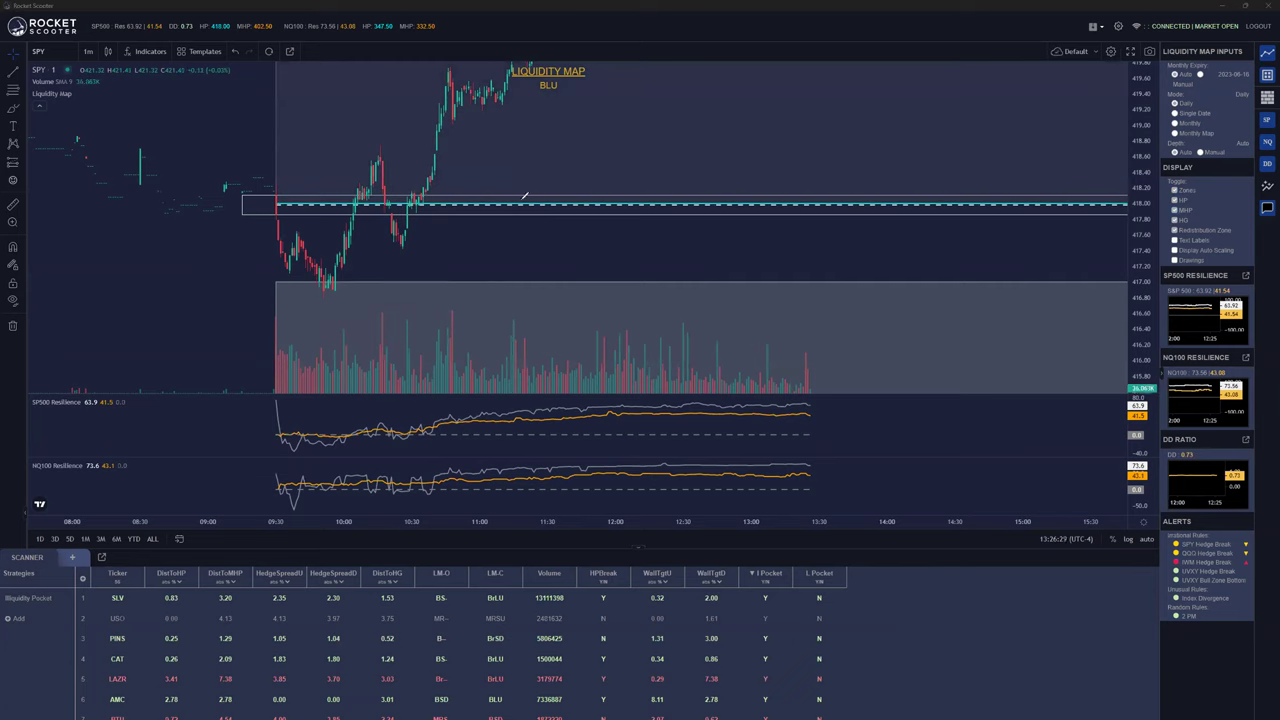
# Underline BLU, point to the SP500 resilience reading, and sketch moves breaking above HP, wavering below it and rising from the bear zone
pyautogui.click(524, 199)
pyautogui.moveTo(531, 187)
pyautogui.mouseDown()
pyautogui.moveTo(550, 190)
pyautogui.moveTo(557, 170)
pyautogui.mouseUp()
pyautogui.moveTo(540, 99); pyautogui.dragTo(583, 91)
pyautogui.moveTo(186, 32); pyautogui.dragTo(156, 28)
pyautogui.moveTo(556, 222)
pyautogui.mouseDown()
pyautogui.moveTo(585, 226)
pyautogui.moveTo(576, 281)
pyautogui.moveTo(640, 232)
pyautogui.moveTo(651, 204)
pyautogui.mouseUp()
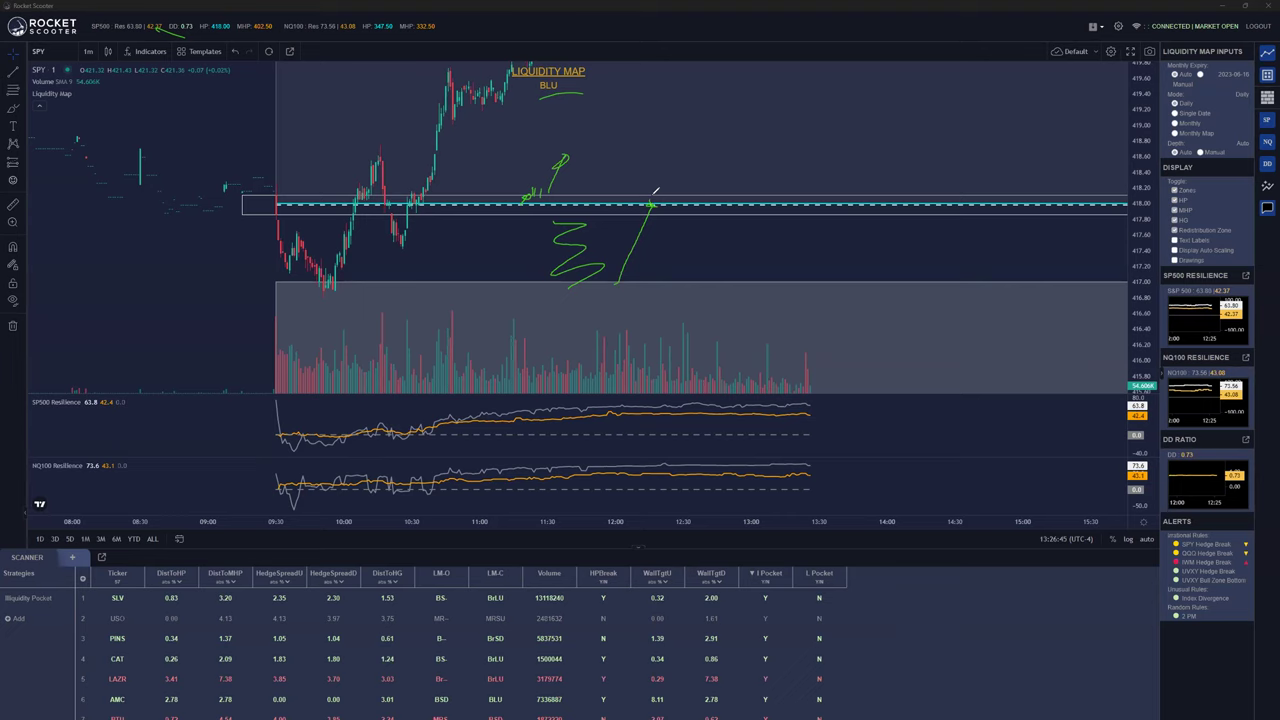
# Mark a level inside the bear zone and the SP500 Resilience upturn, and sketch a hold and breakout along the HP line
pyautogui.moveTo(856, 350); pyautogui.dragTo(926, 349)
pyautogui.moveTo(679, 196); pyautogui.dragTo(692, 207)
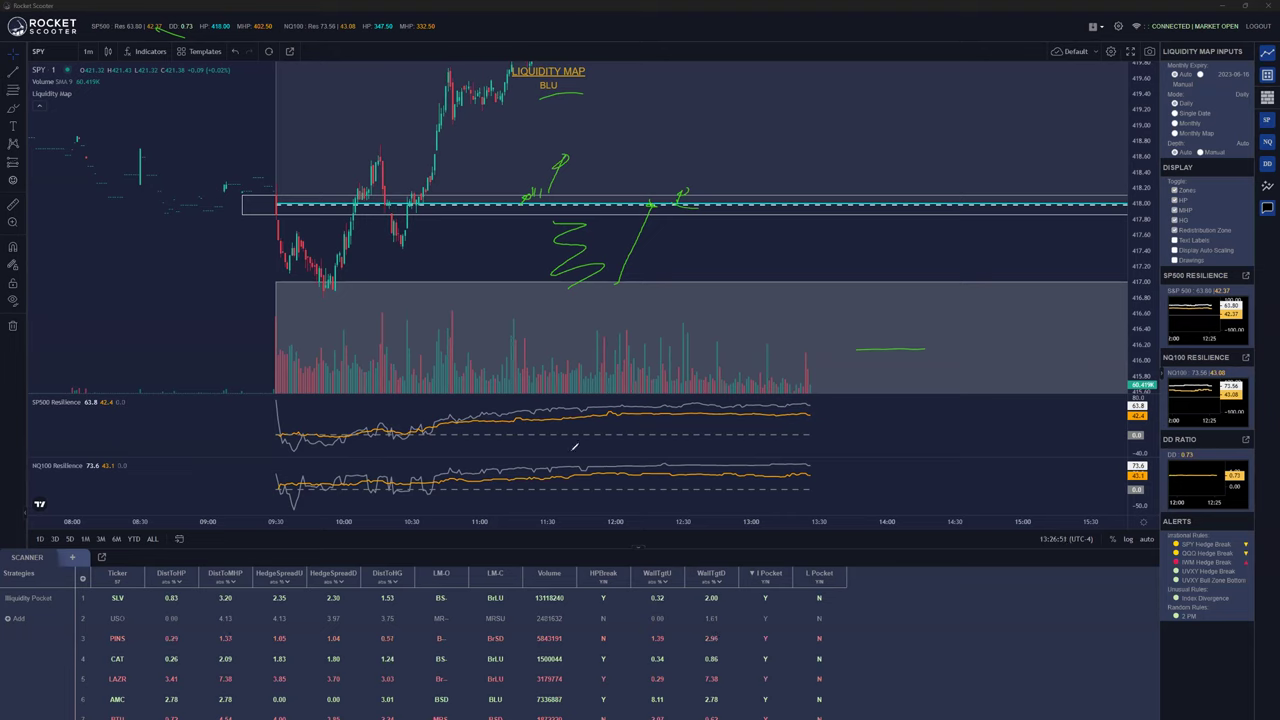
pyautogui.moveTo(418, 412); pyautogui.dragTo(458, 452)
pyautogui.moveTo(750, 200); pyautogui.dragTo(808, 156)
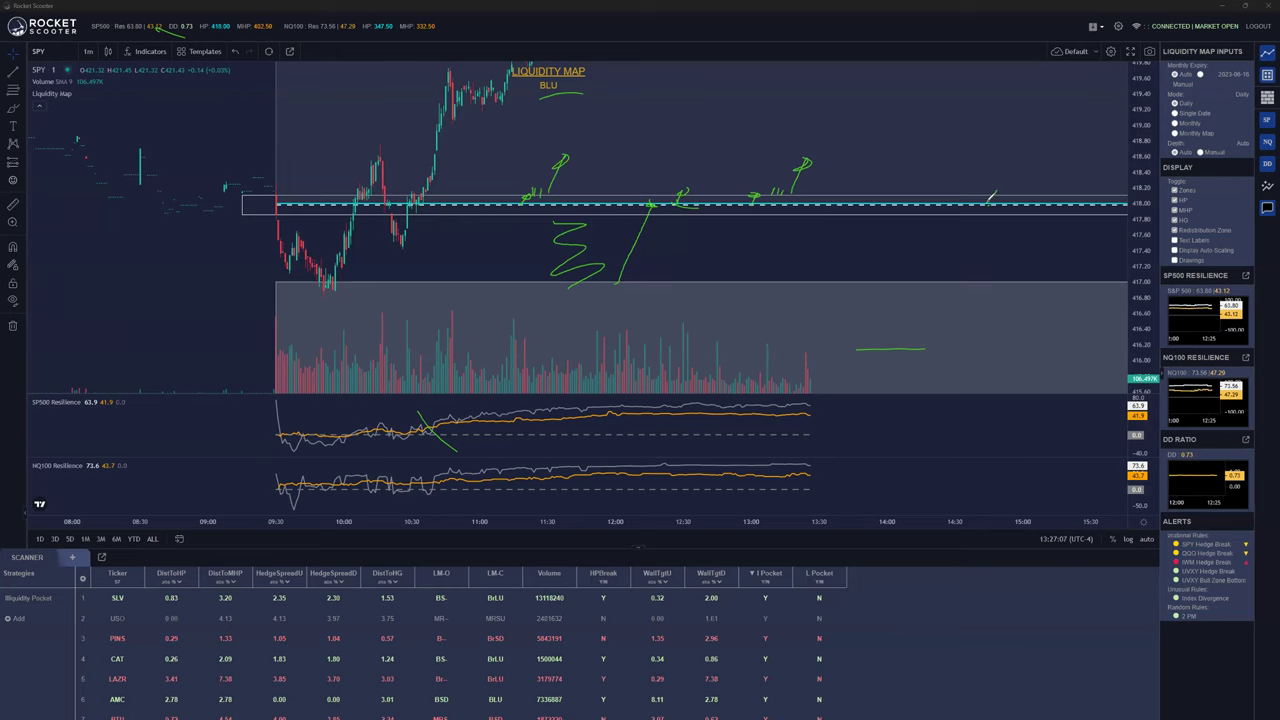
# Sketch a V labelled DD below HP and a rise labelled R above it, trace SPY's morning path, and clear the sketches
pyautogui.moveTo(1010, 171)
pyautogui.mouseDown()
pyautogui.moveTo(1052, 139)
pyautogui.moveTo(1091, 145)
pyautogui.mouseUp()
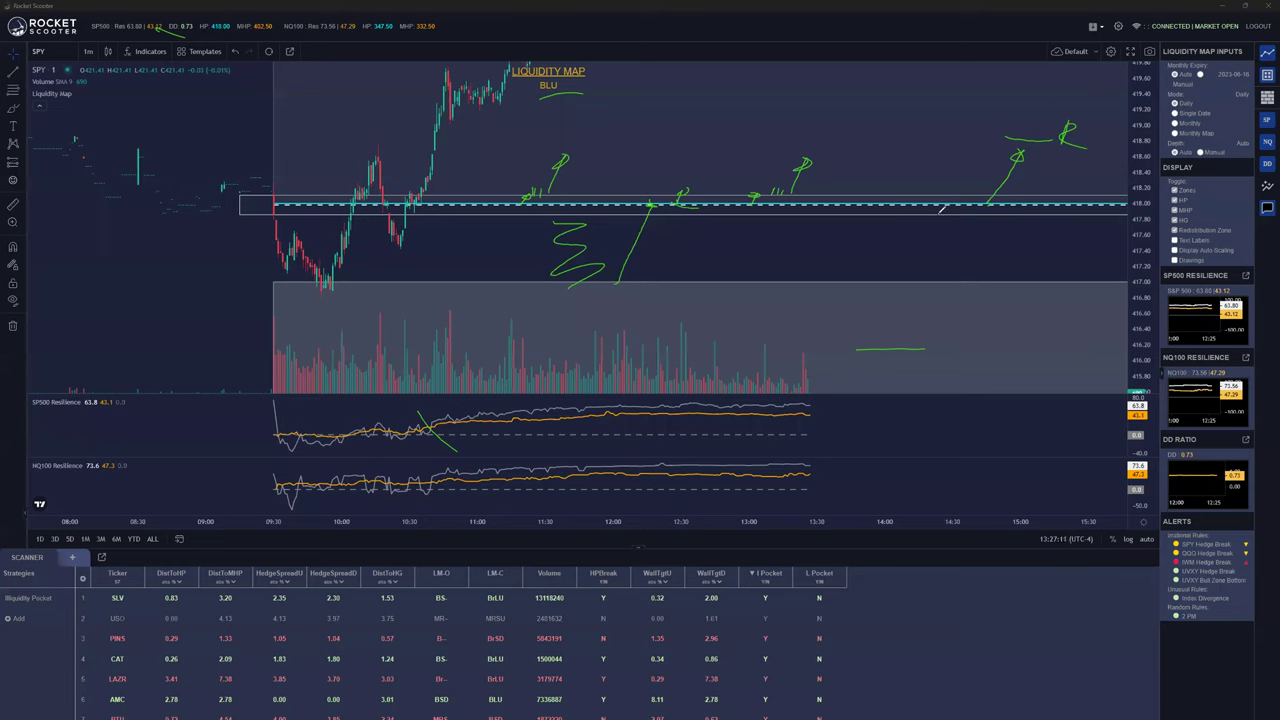
pyautogui.moveTo(930, 212)
pyautogui.mouseDown()
pyautogui.moveTo(943, 250)
pyautogui.moveTo(975, 213)
pyautogui.moveTo(978, 264)
pyautogui.moveTo(997, 266)
pyautogui.mouseUp()
pyautogui.moveTo(287, 203)
pyautogui.mouseDown()
pyautogui.moveTo(362, 185)
pyautogui.moveTo(530, 76)
pyautogui.mouseUp()
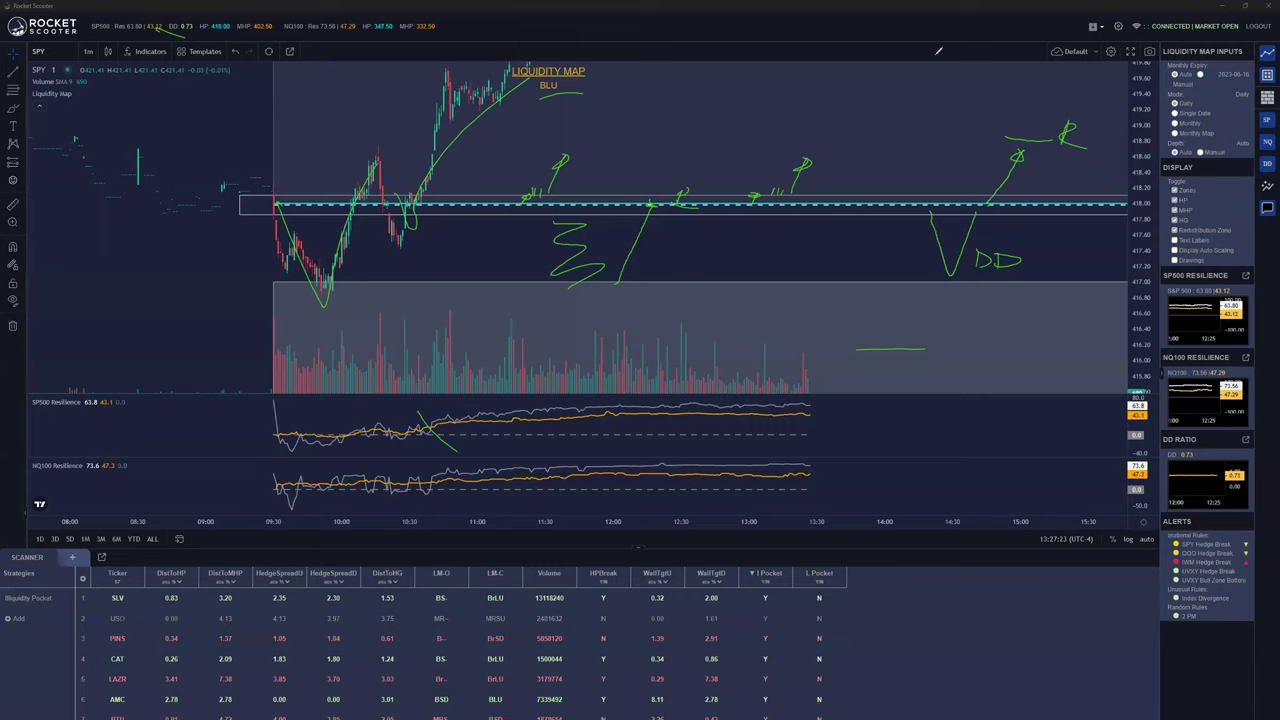
pyautogui.press('Escape')
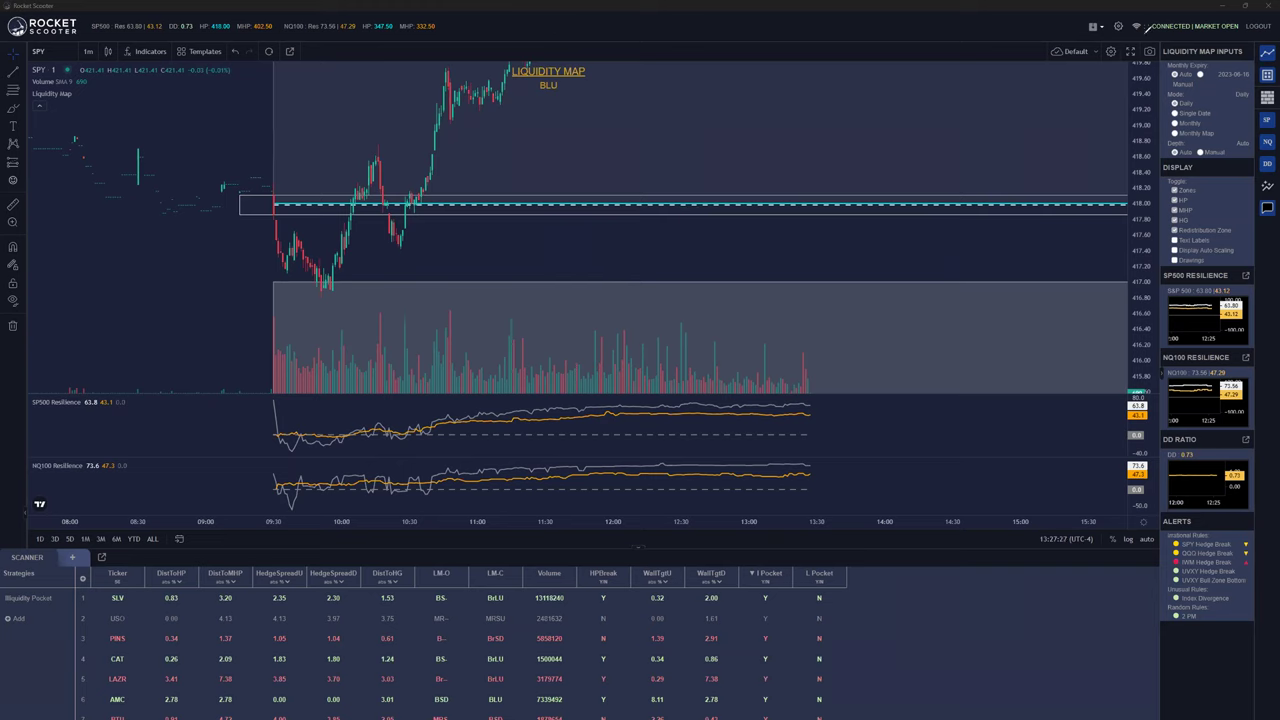
# Underline the bear zone's upper edge, and circle the Liquidity Map BLU label and the SP500 resilience, DD and HP readings
pyautogui.moveTo(930, 293); pyautogui.dragTo(1006, 286)
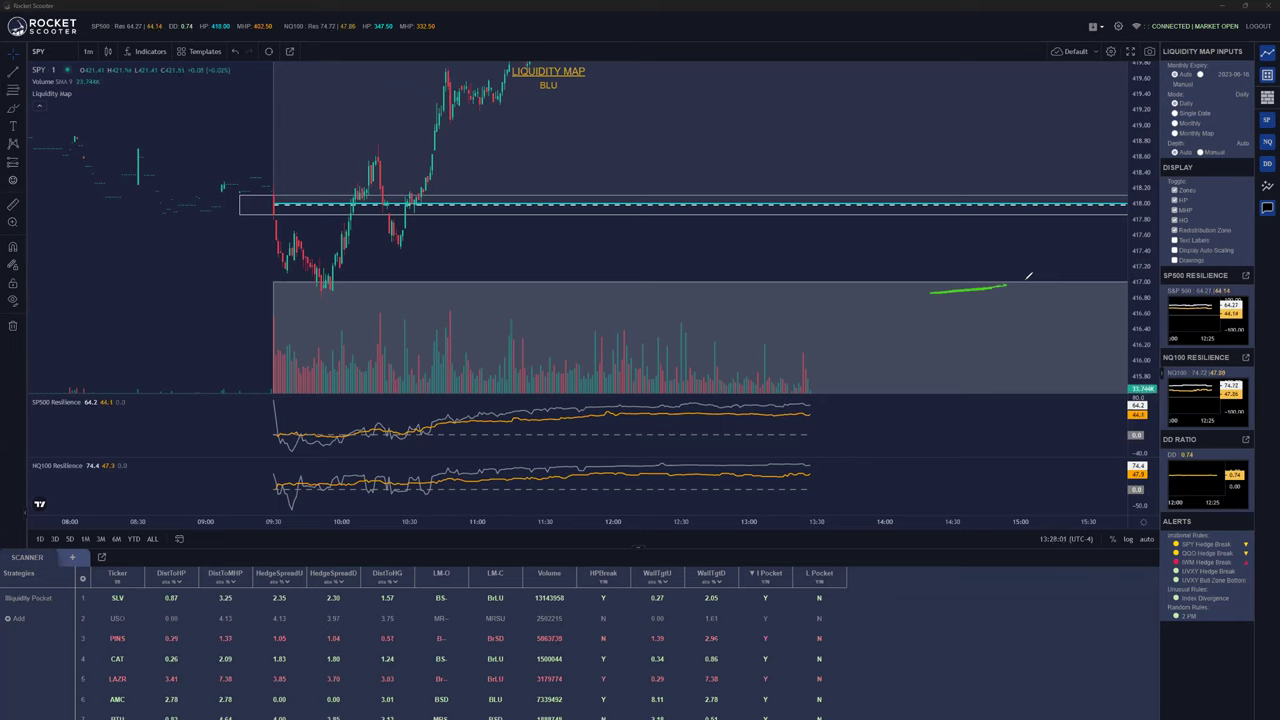
pyautogui.moveTo(563, 115)
pyautogui.mouseDown()
pyautogui.moveTo(520, 125)
pyautogui.moveTo(565, 115)
pyautogui.mouseUp()
pyautogui.moveTo(115, 30)
pyautogui.mouseDown()
pyautogui.moveTo(236, 35)
pyautogui.moveTo(160, 3)
pyautogui.mouseUp()
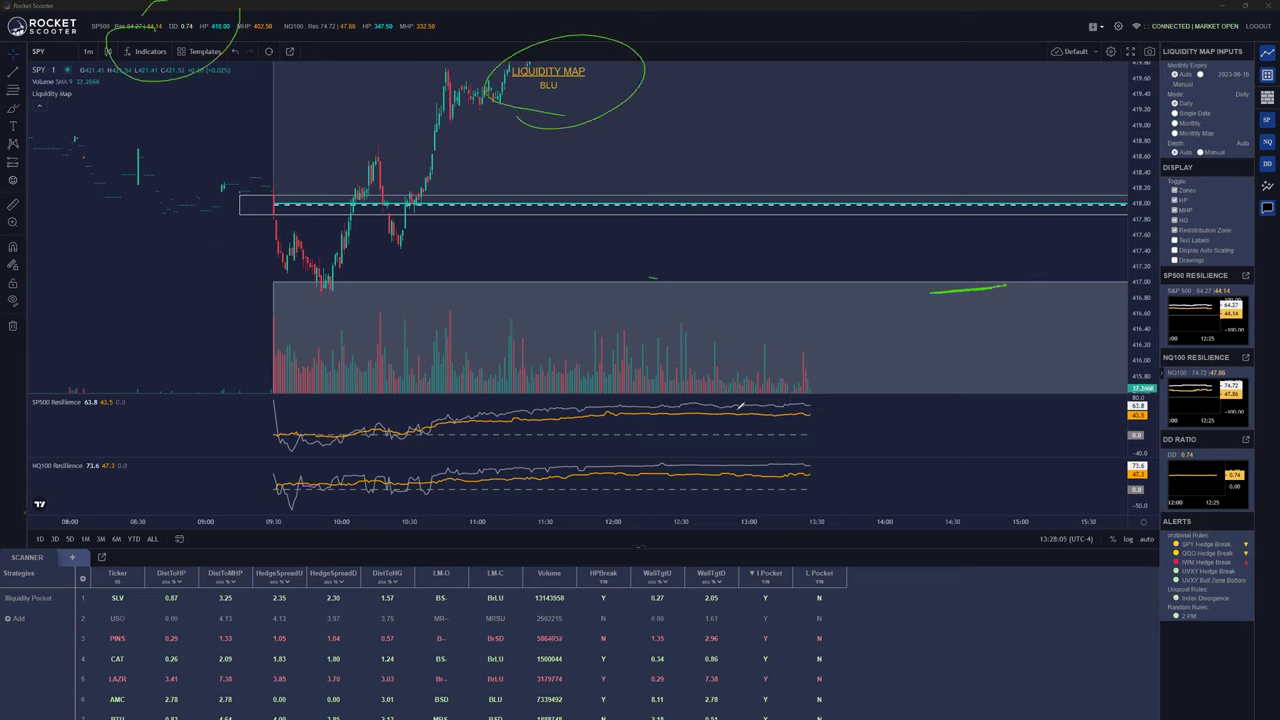
# Mark the premarket prices, sketch crossed marks leading into and out of the bear zone, and clear all sketches
pyautogui.moveTo(60, 143); pyautogui.dragTo(253, 185)
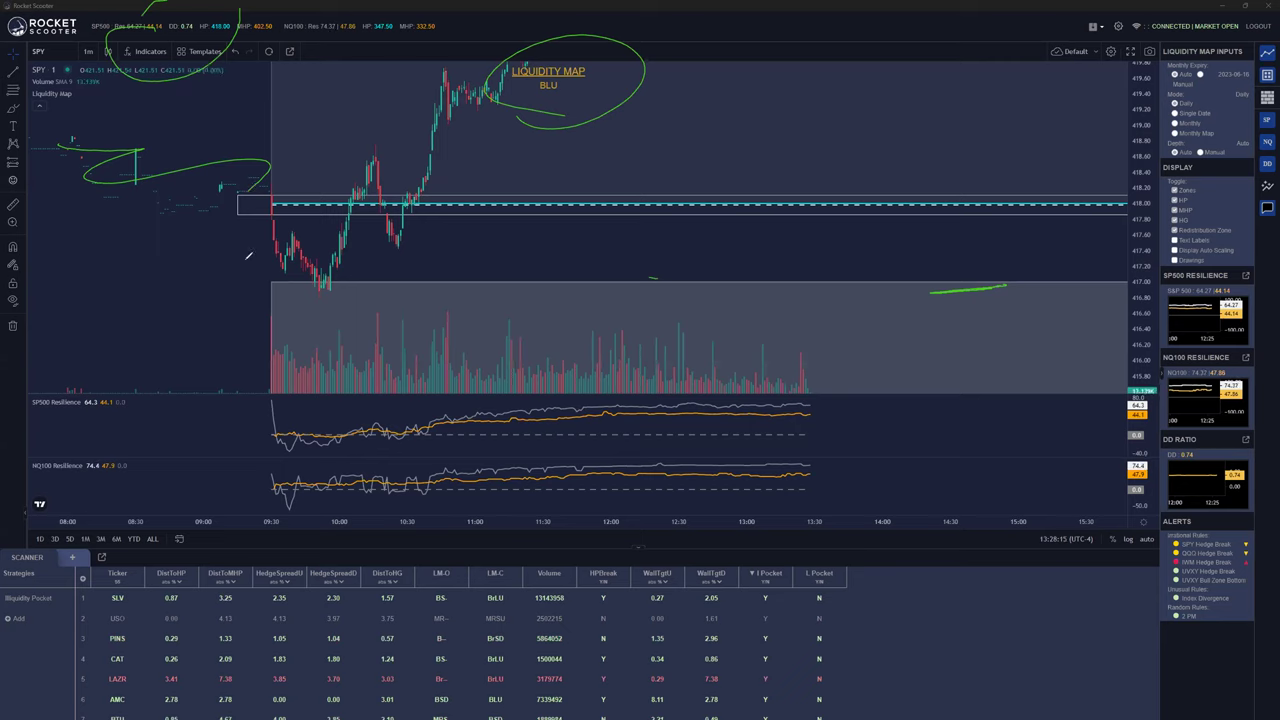
pyautogui.moveTo(122, 287)
pyautogui.mouseDown()
pyautogui.moveTo(166, 321)
pyautogui.moveTo(293, 335)
pyautogui.moveTo(283, 348)
pyautogui.mouseUp()
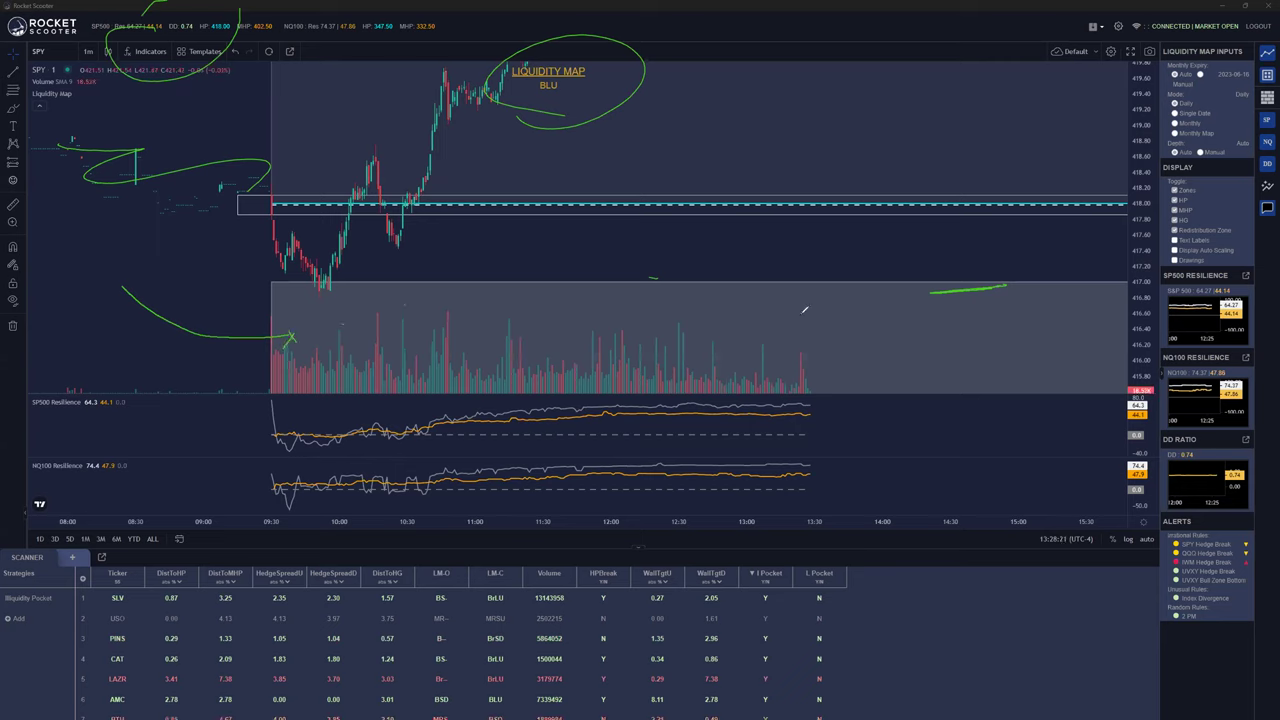
pyautogui.moveTo(791, 307)
pyautogui.mouseDown()
pyautogui.moveTo(814, 327)
pyautogui.moveTo(784, 332)
pyautogui.moveTo(856, 302)
pyautogui.moveTo(1042, 277)
pyautogui.mouseUp()
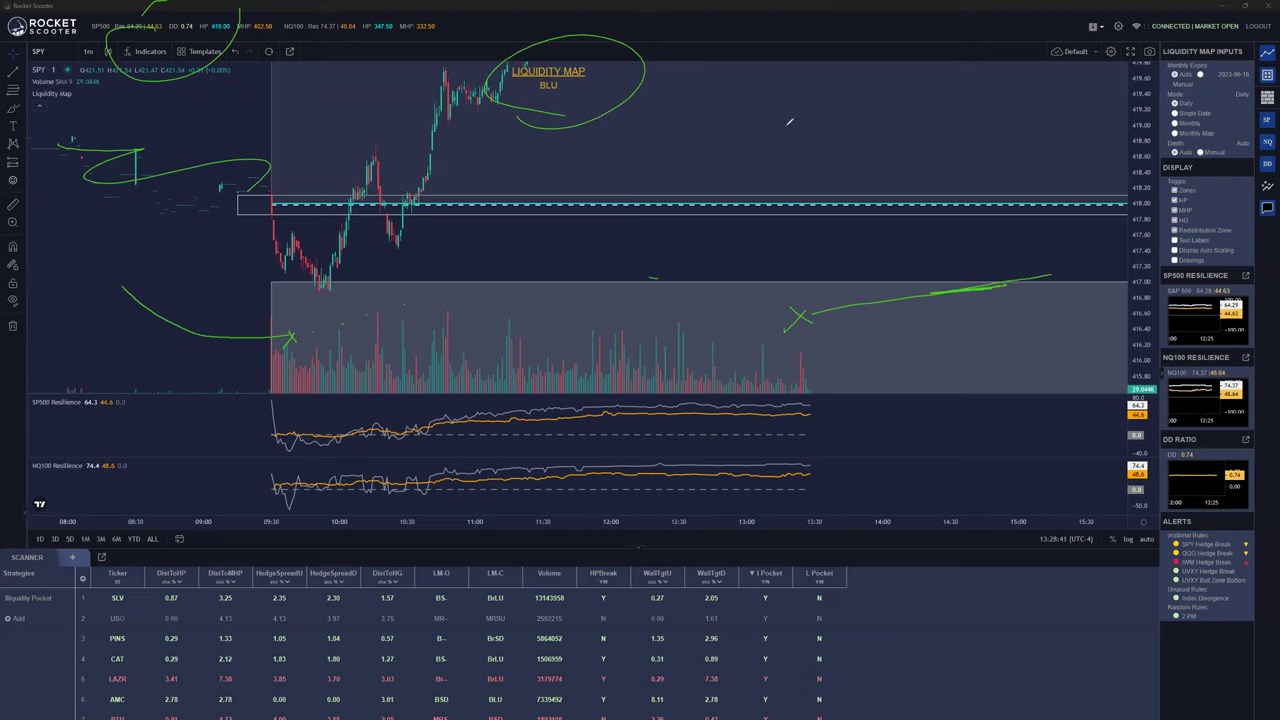
pyautogui.press('Escape')
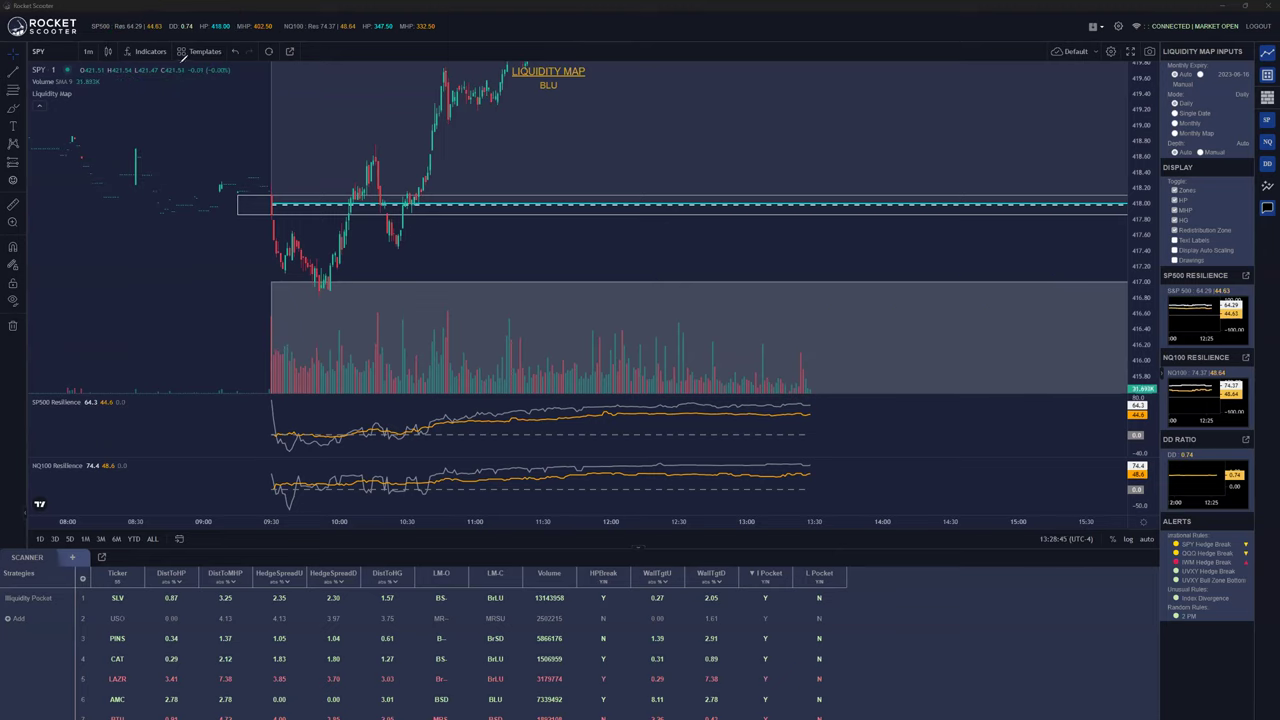
# Underline the DD and HP readings and the BLU label, and mark the SP500 Resilience line
pyautogui.moveTo(163, 38); pyautogui.dragTo(236, 30)
pyautogui.moveTo(508, 88); pyautogui.dragTo(600, 86)
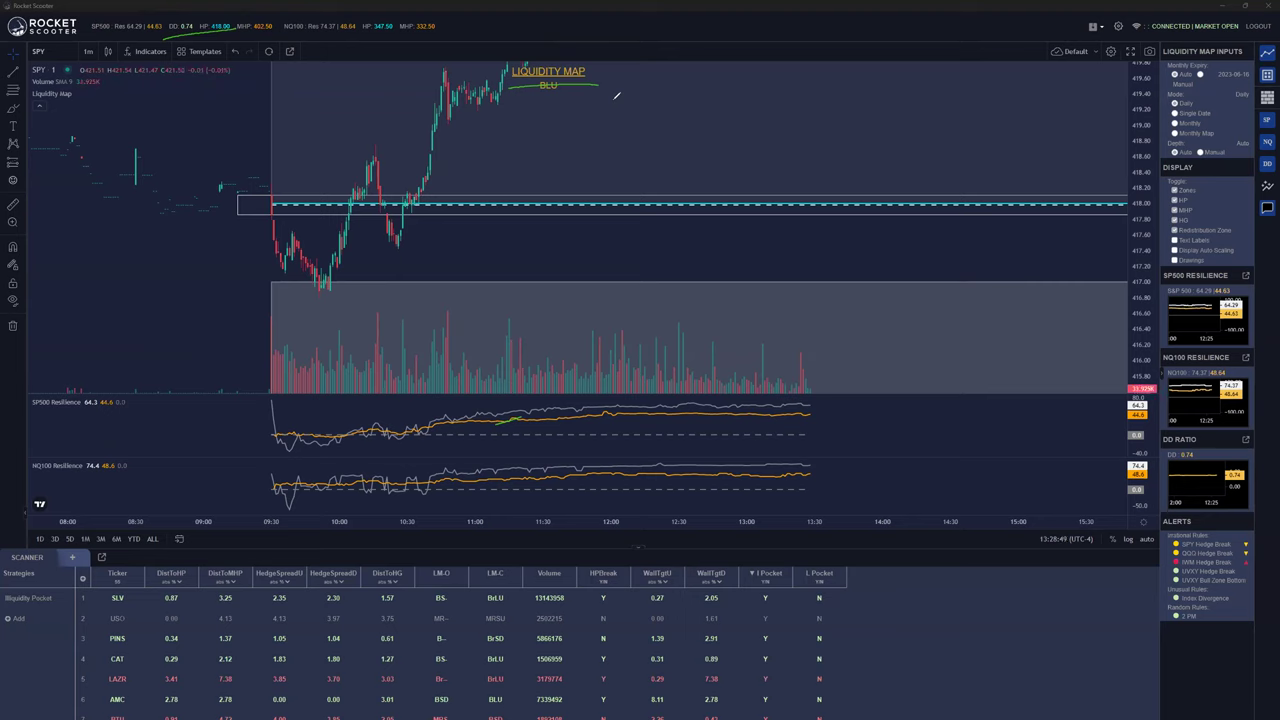